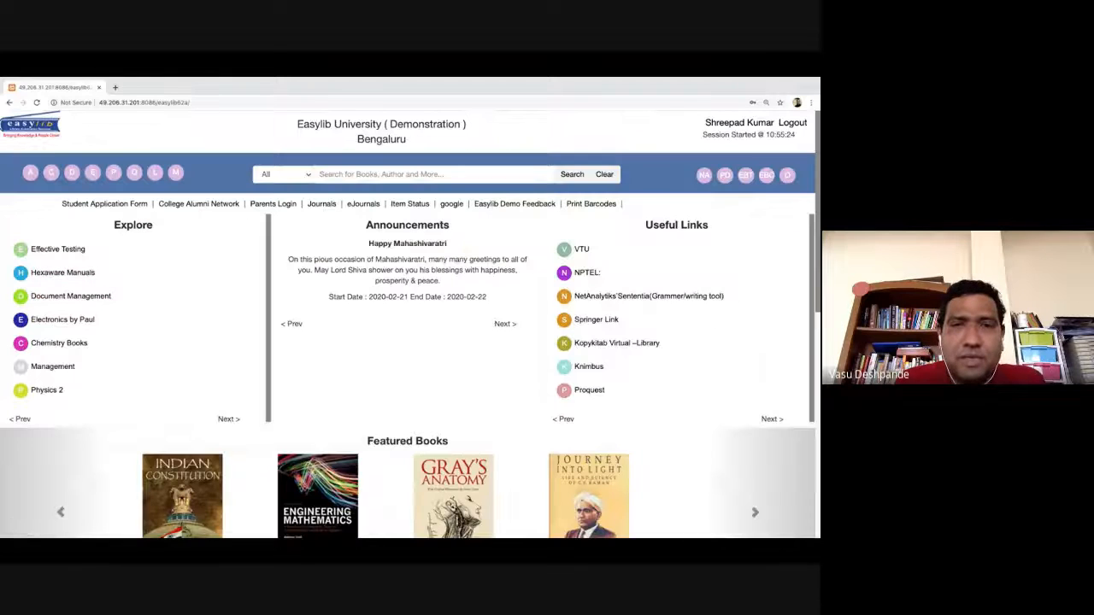
Advance the slide show through the library home page slides to the member details slide and end the presentation.
scroll(408, 341, down, 5)
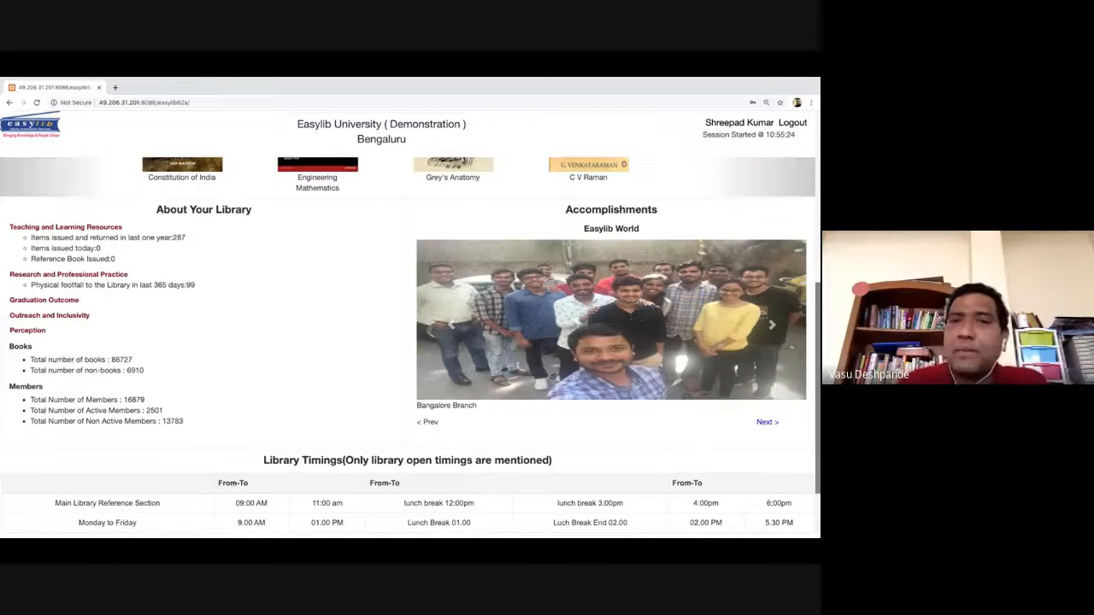
click(723, 204)
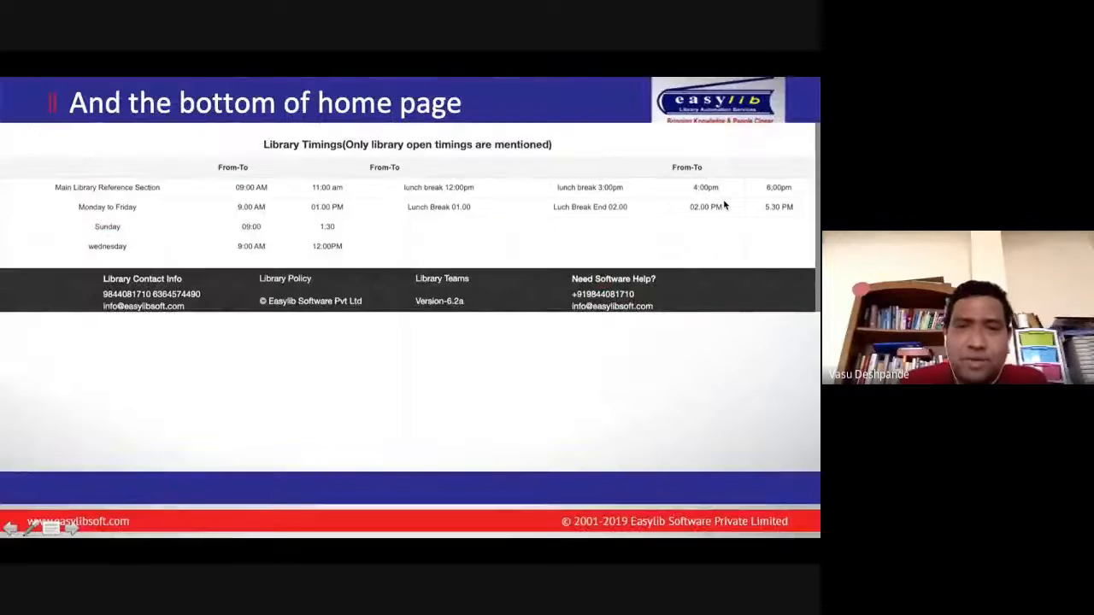
click(723, 205)
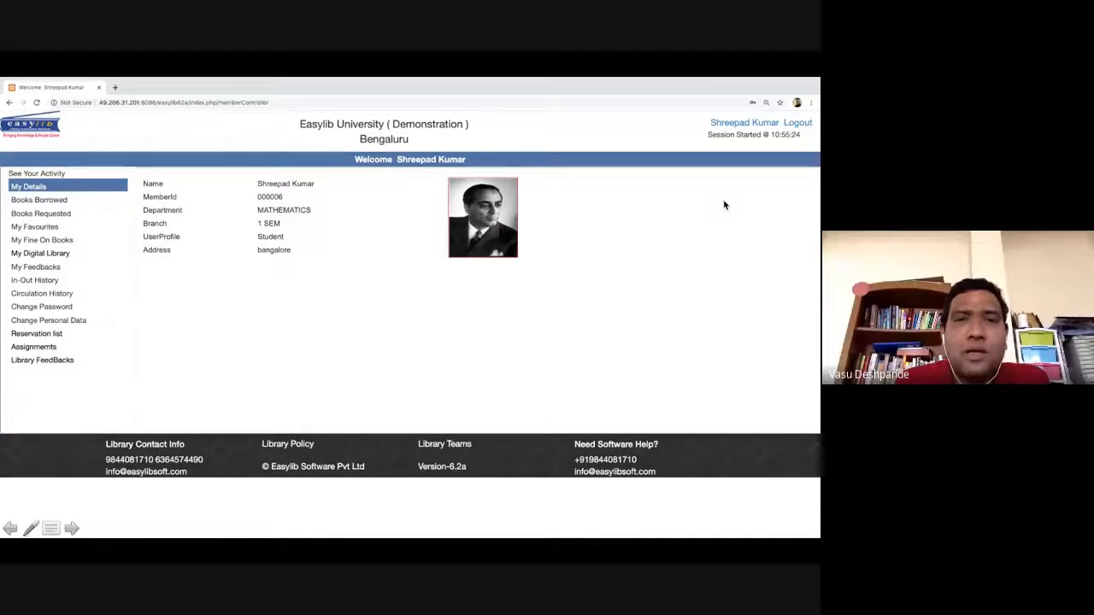
key(Escape)
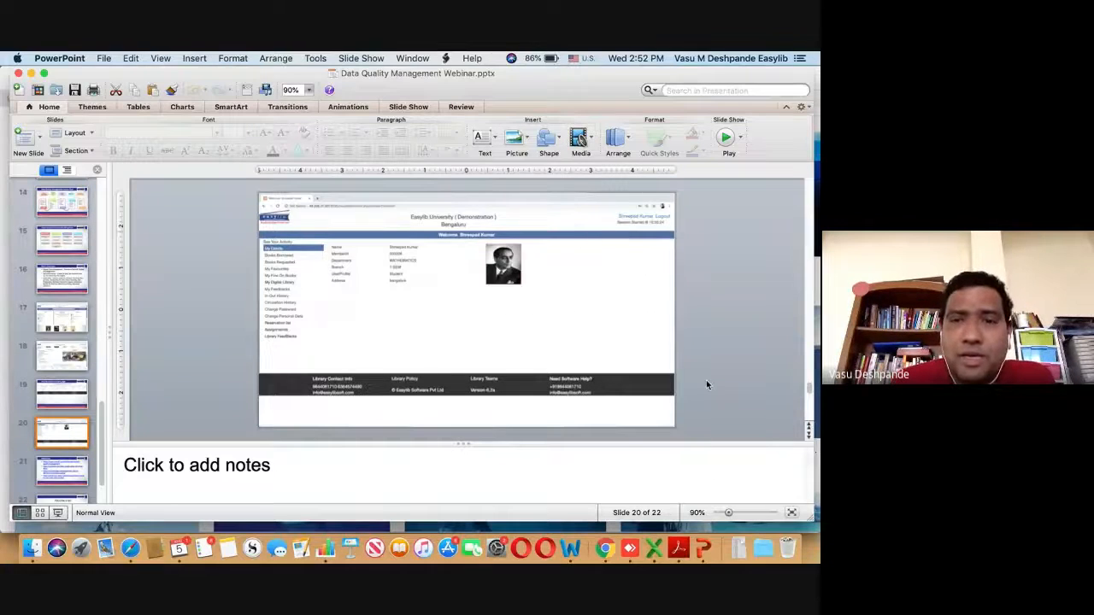
Switch to Safari and bring up the ongoing Google Meet session.
key(super+Tab)
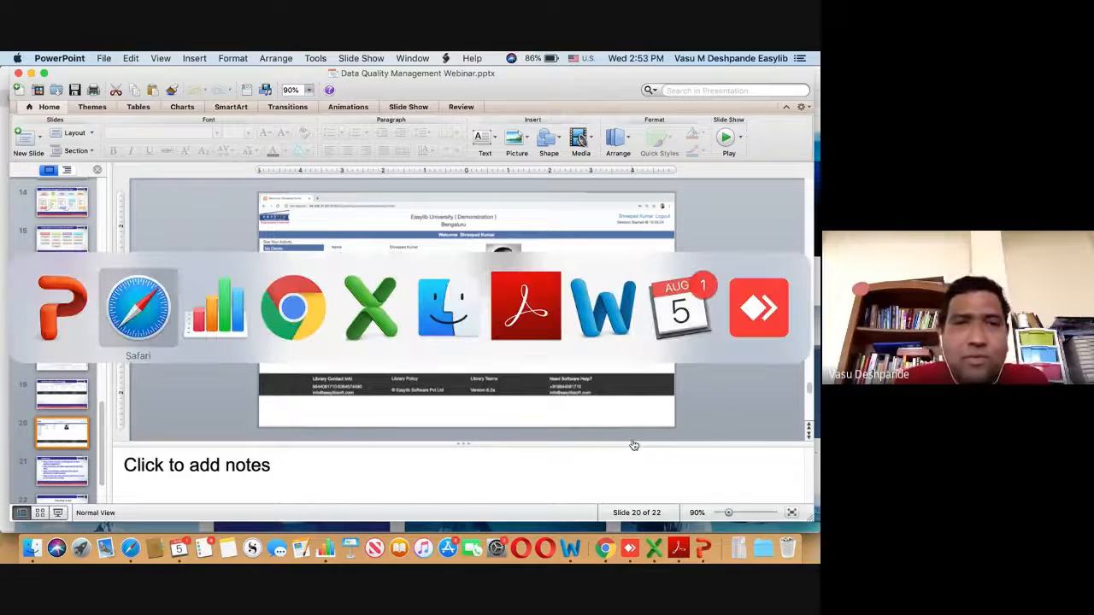
key(super+Tab)
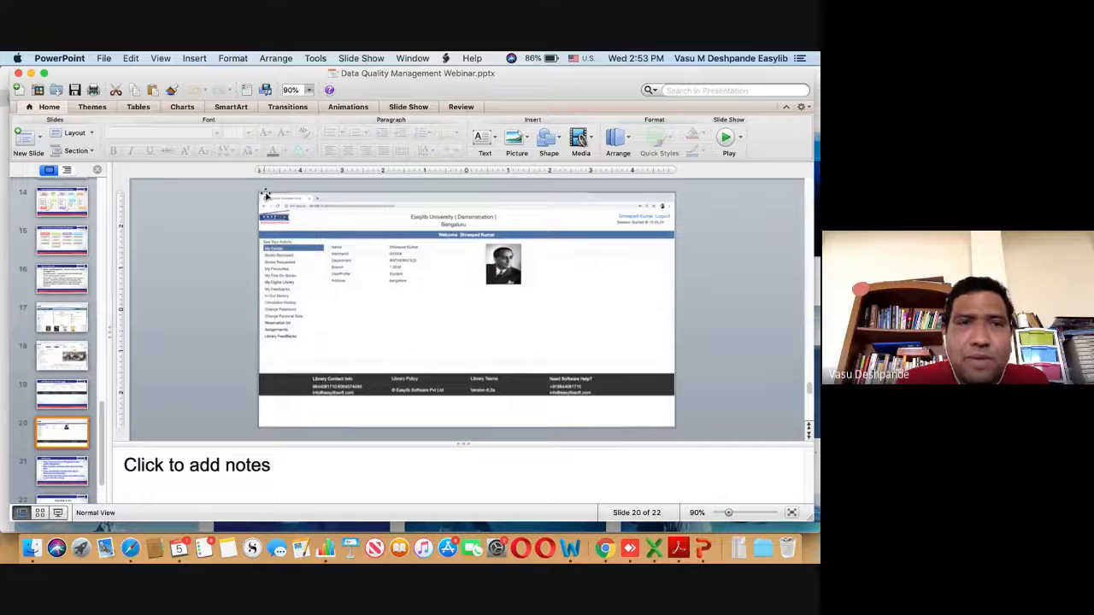
key(super+Tab)
click(150, 300)
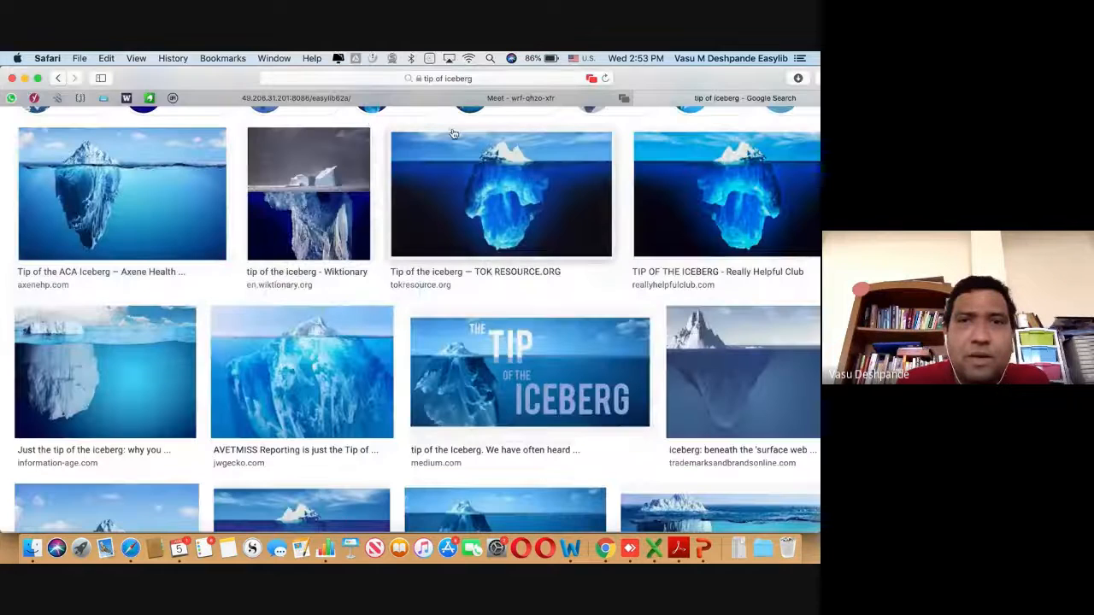
click(591, 78)
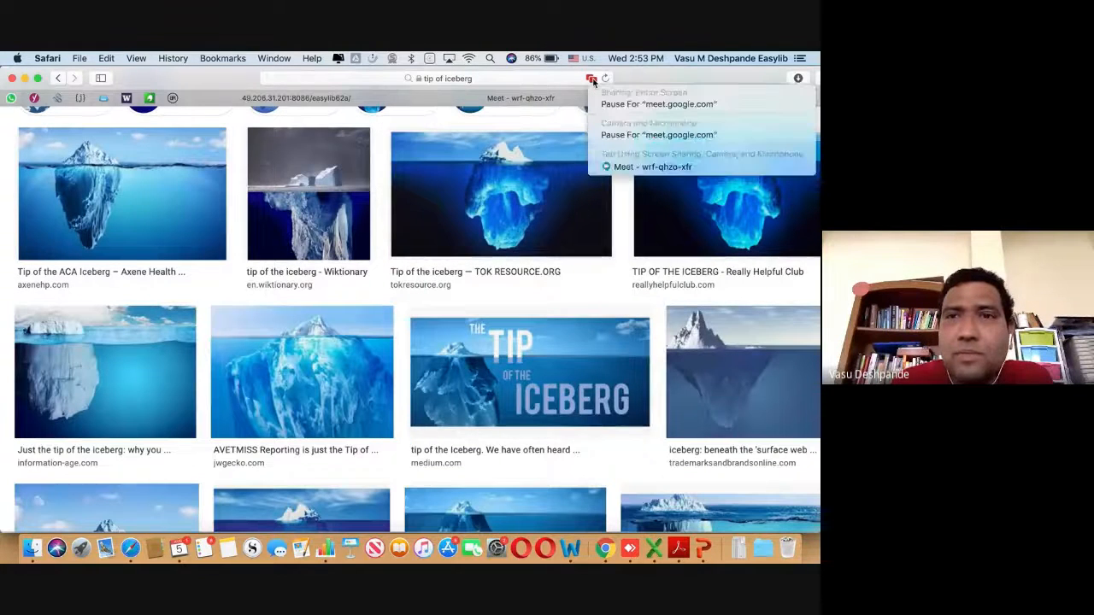
click(658, 175)
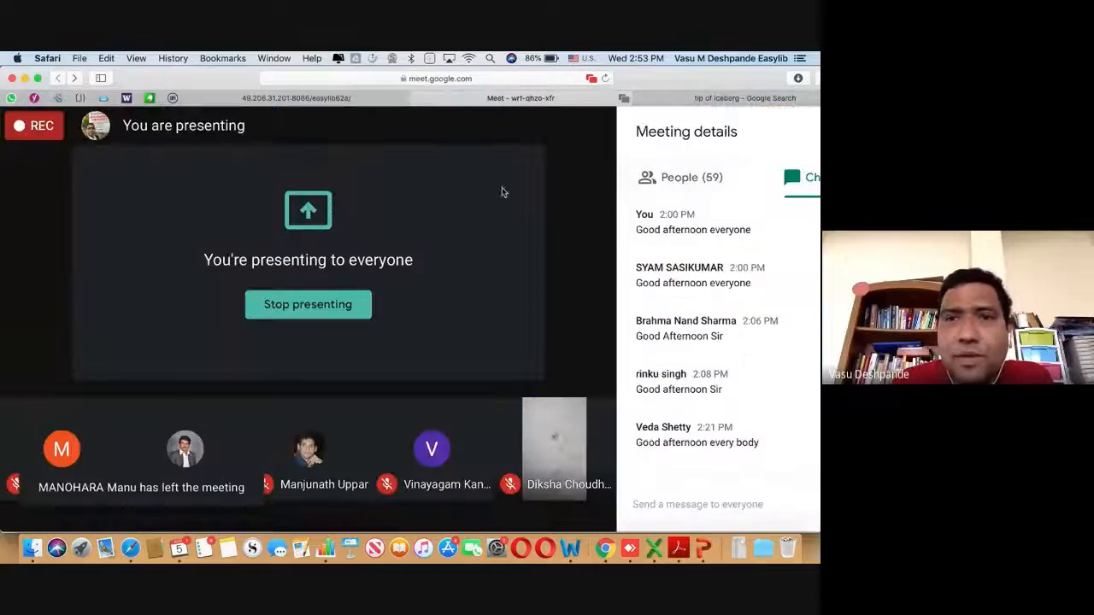
Check the latest participant messages in the meeting chat and activate the message field.
mouse_move(419, 234)
scroll(637, 338, up, 4)
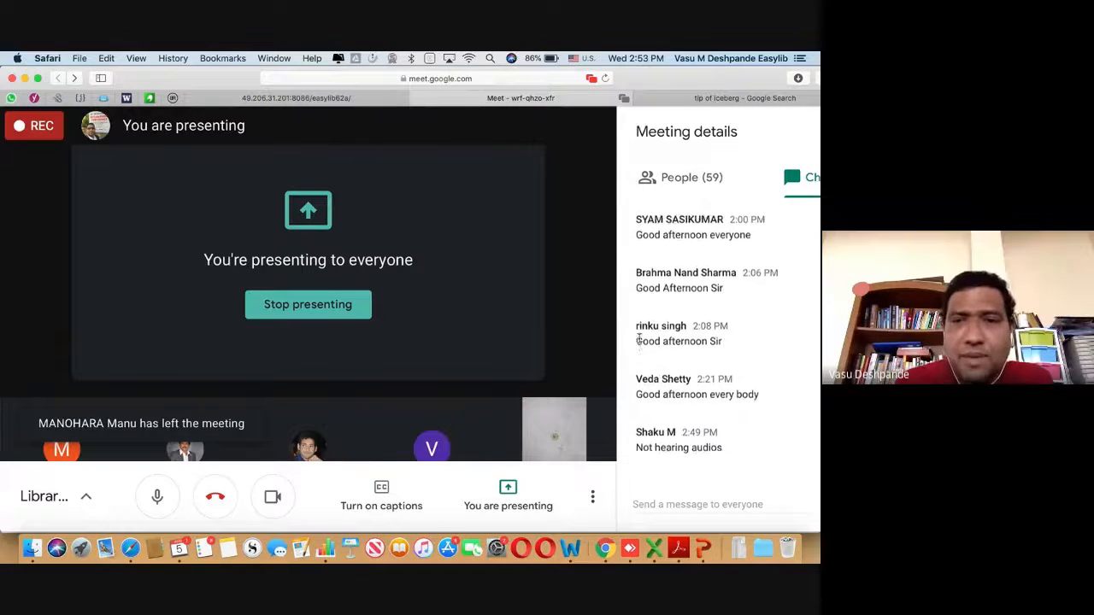
scroll(638, 339, down, 3)
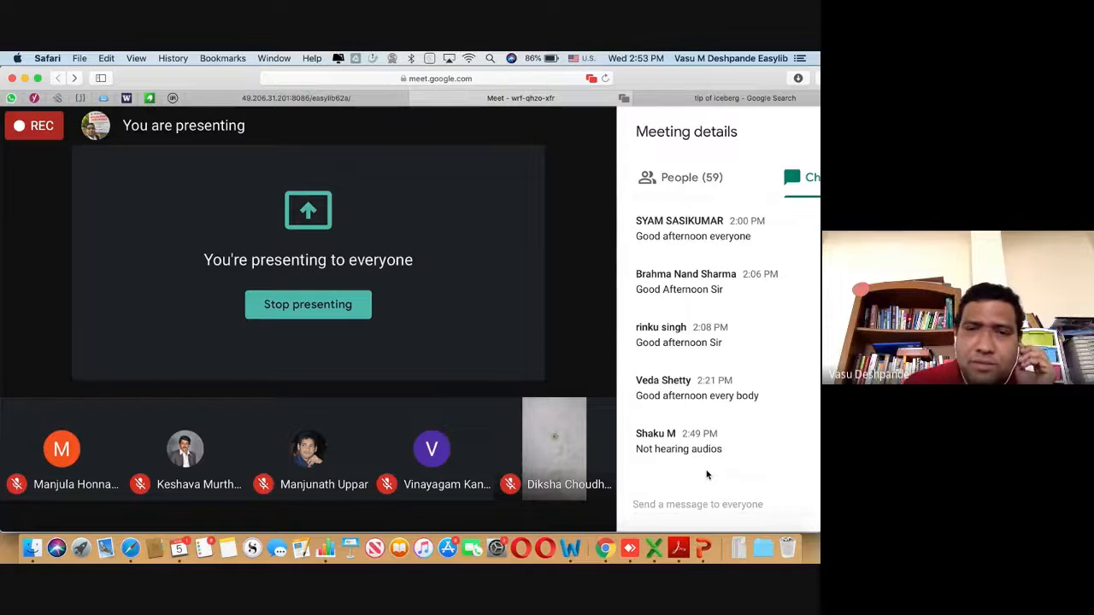
key(XF86AudioRaiseVolume)
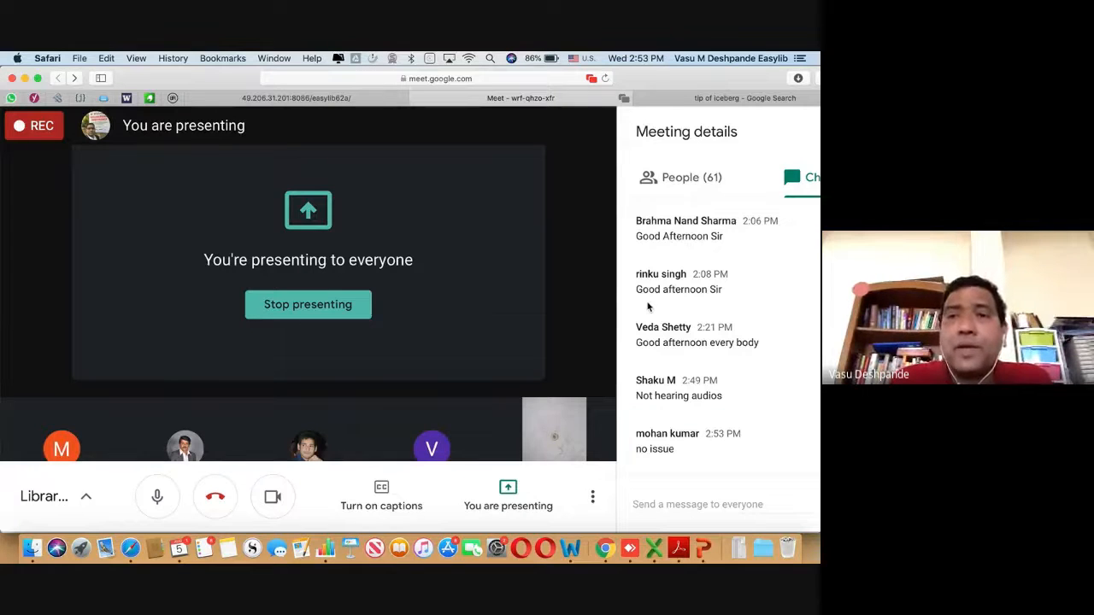
scroll(681, 305, down, 1)
scroll(681, 308, up, 1)
click(693, 496)
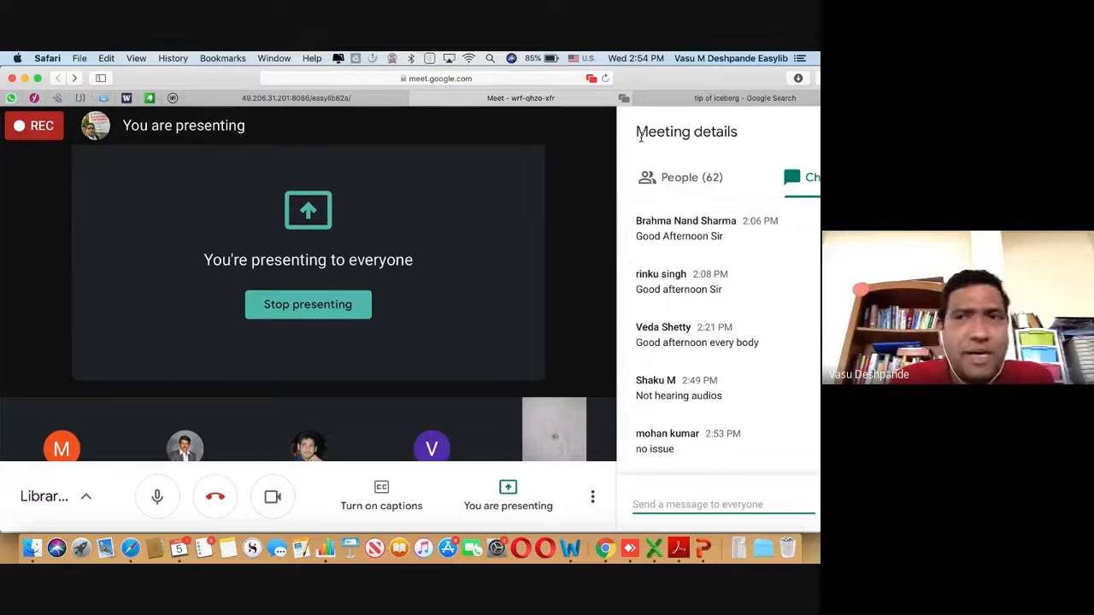
Close the "tip of iceberg" search page and load demo.easylib.net in the Easylib page.
click(639, 97)
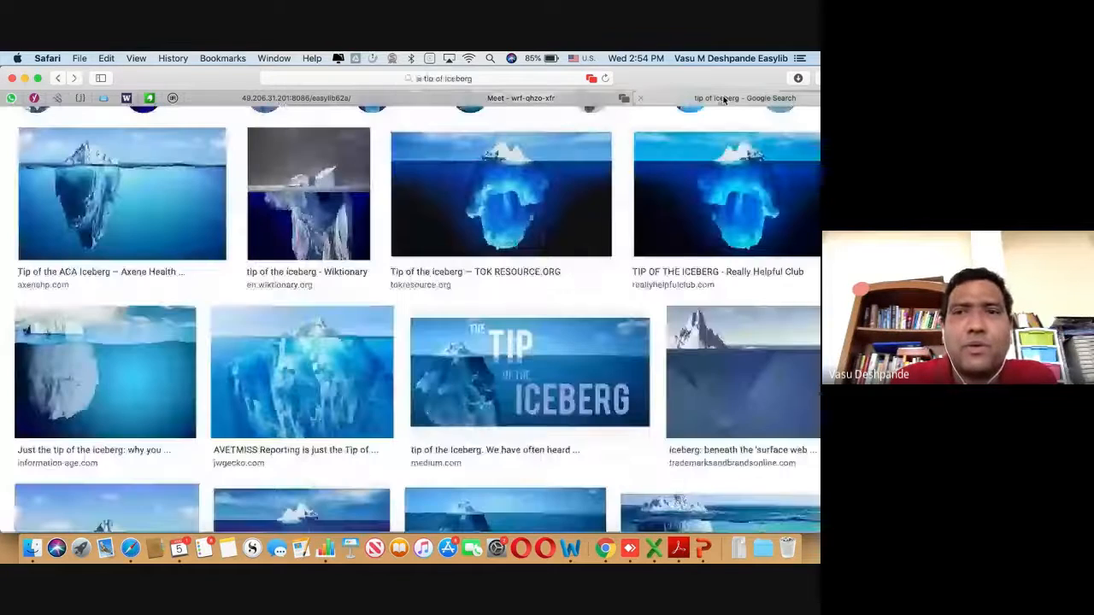
click(638, 96)
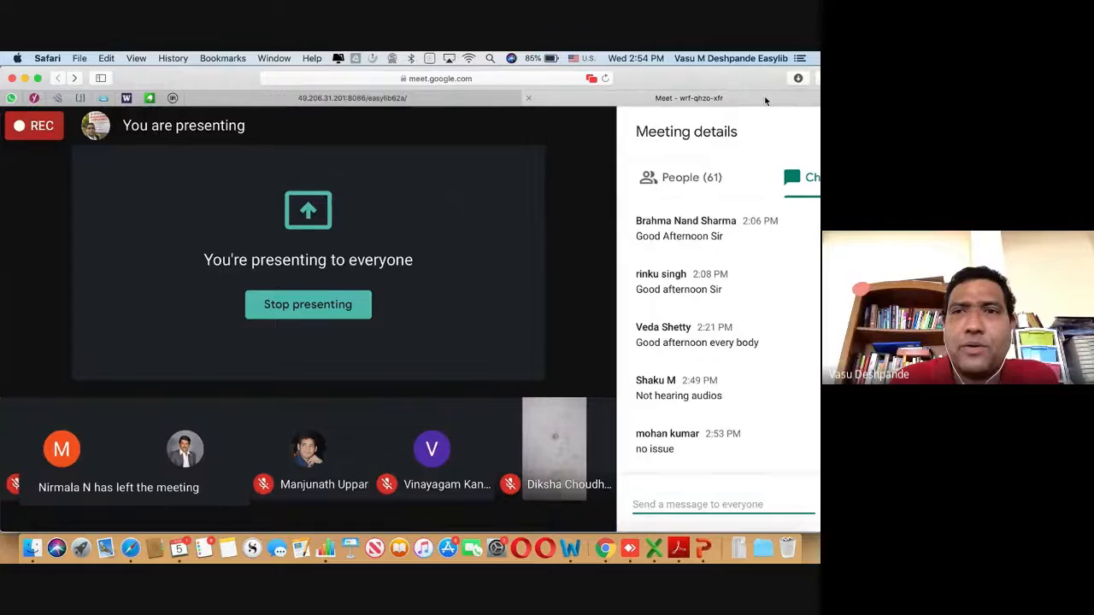
click(422, 100)
click(395, 78)
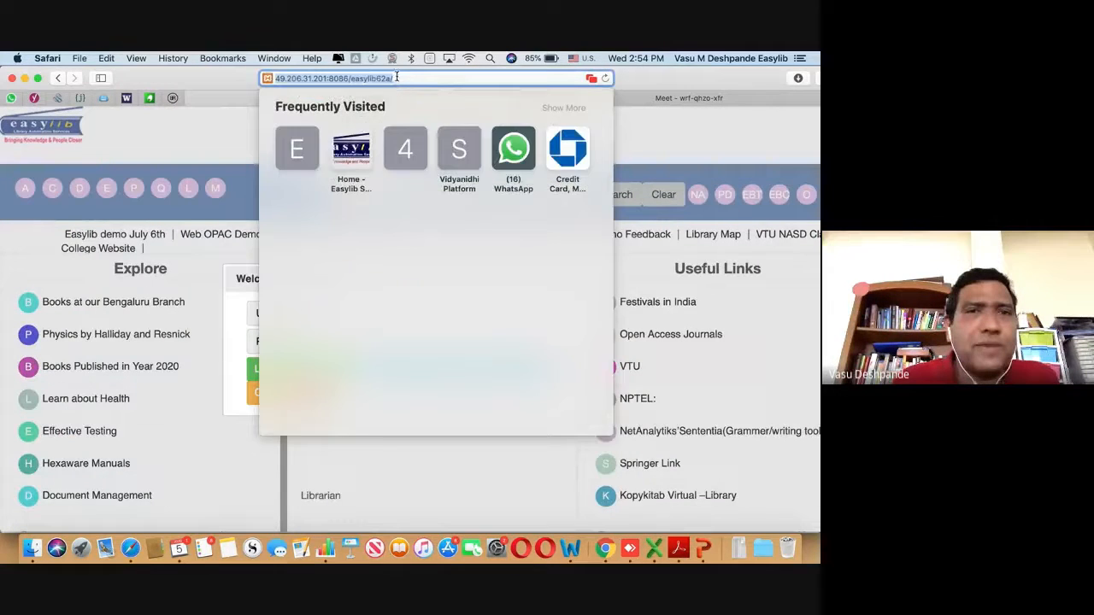
text(demo.easylib.net)
key(Return)
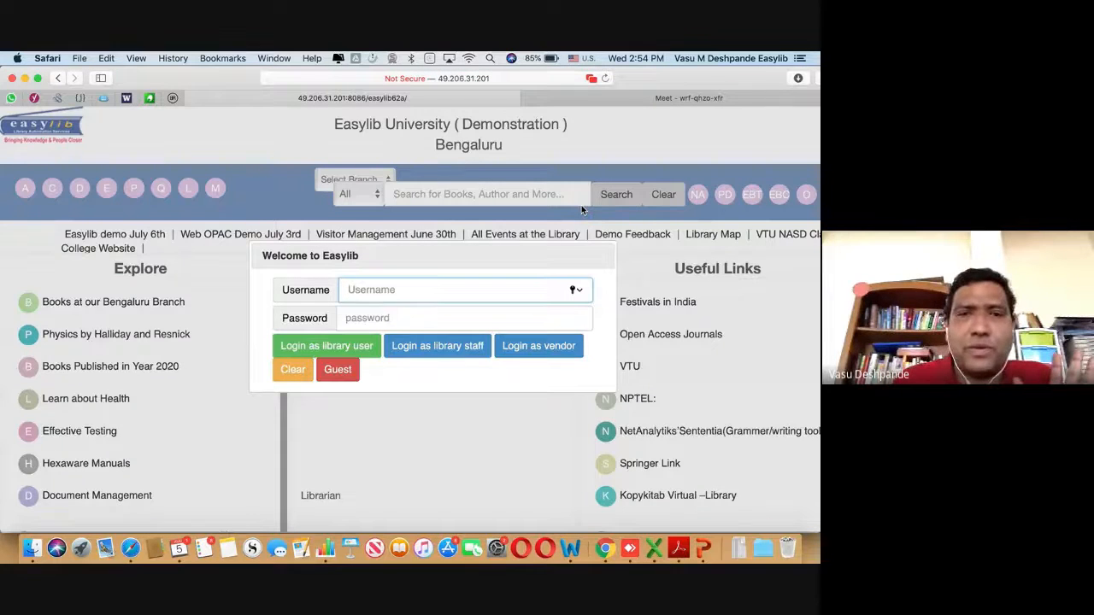
Log in to Easylib as library staff with the username and account password, and dismiss the welcome message.
text(vasumd)
key(Tab)
text(********)
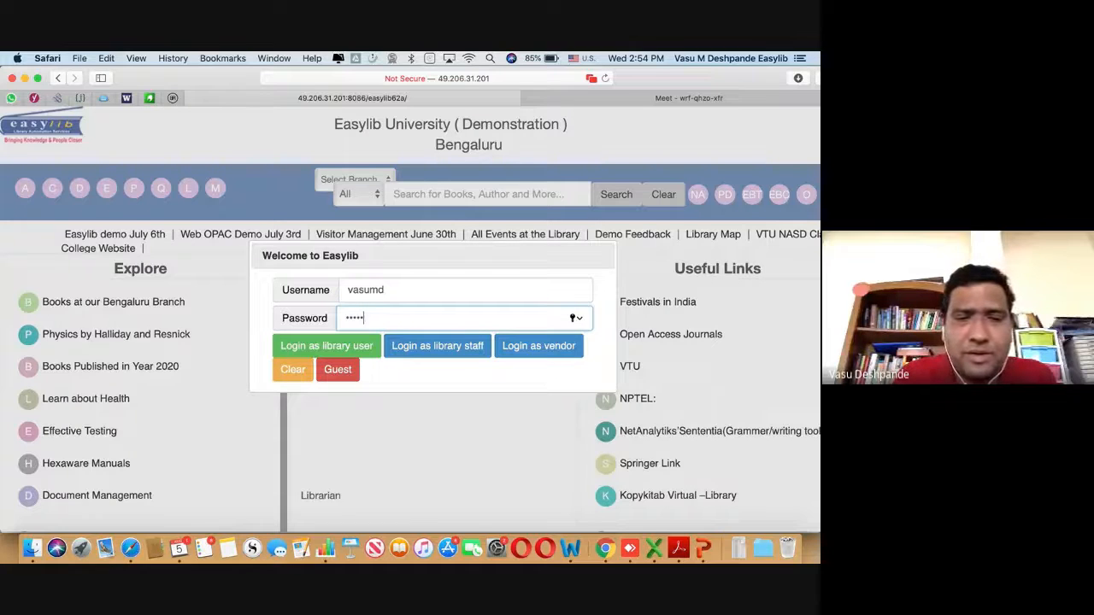
click(457, 346)
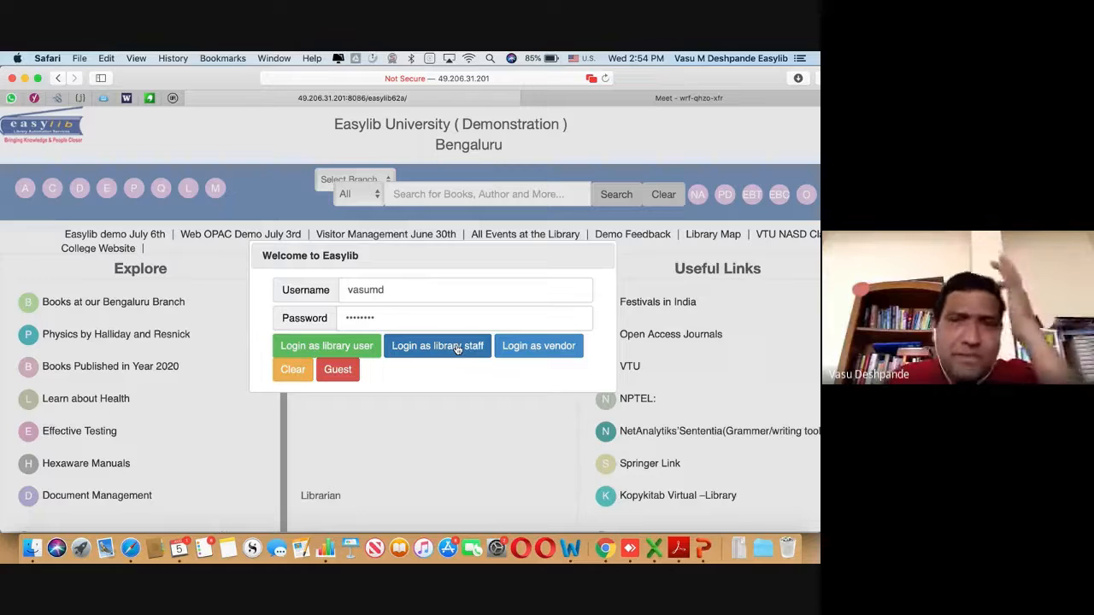
click(443, 346)
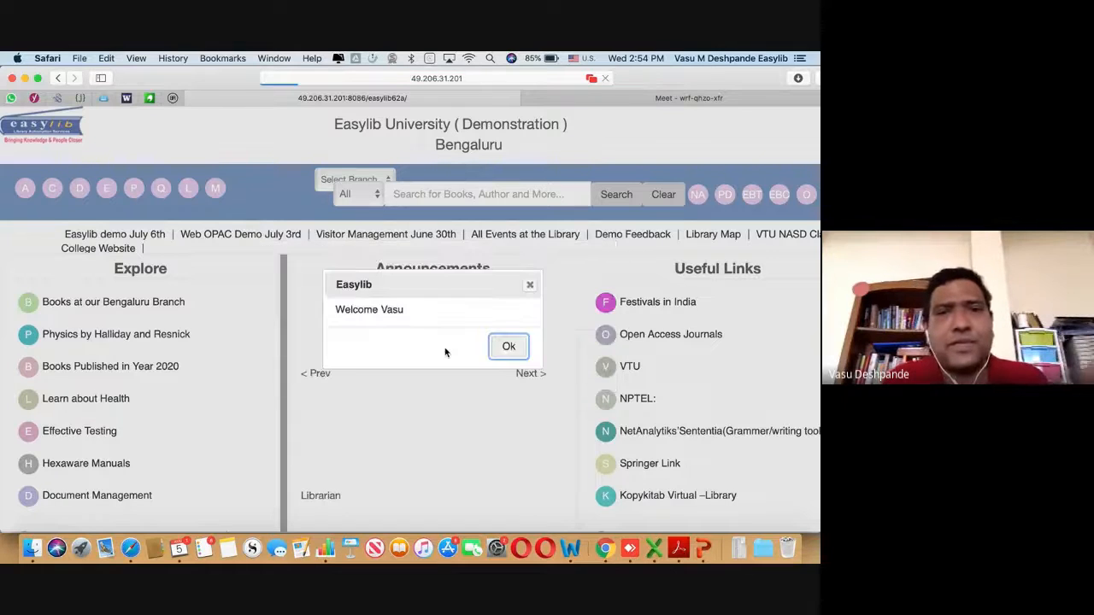
click(503, 354)
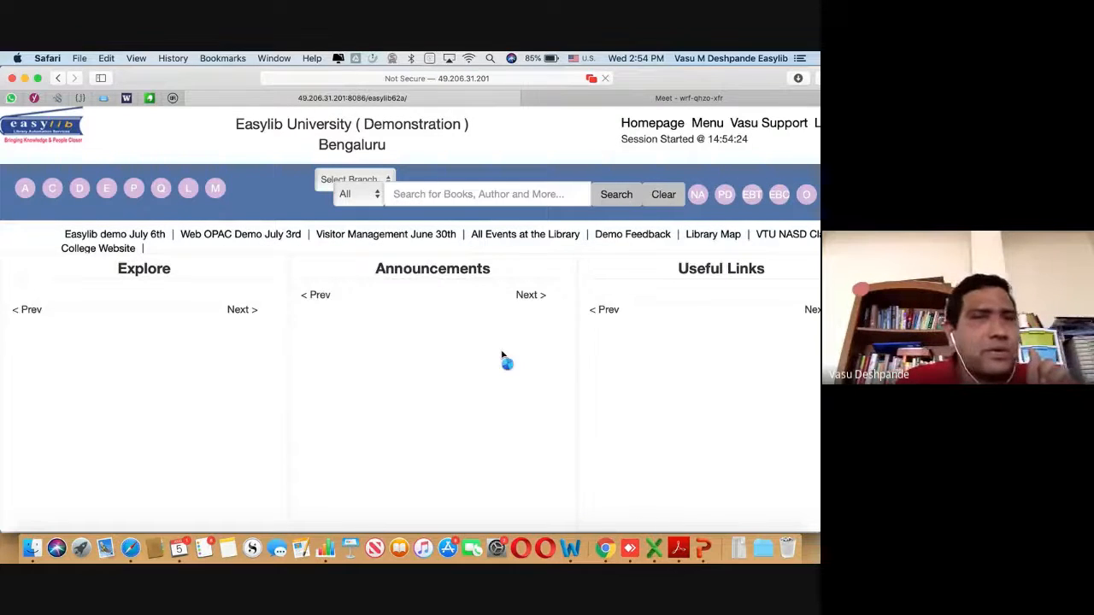
Reload the Easylib home page and list the catalogue titles of the Bangalore Branch.
key(super+r)
key(super+minus)
key(super+minus)
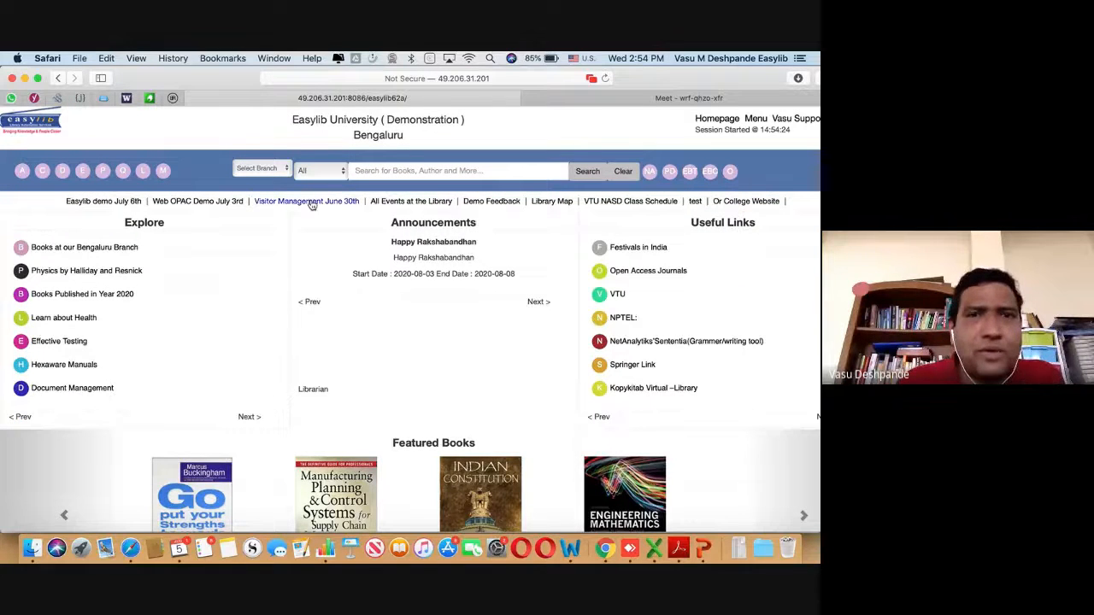
click(272, 170)
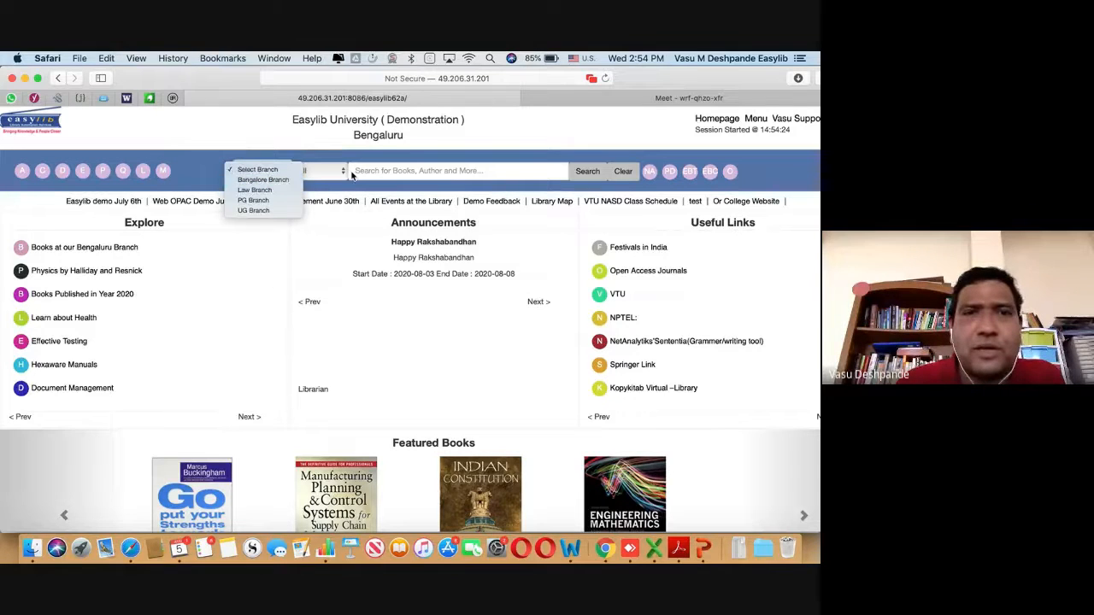
click(280, 180)
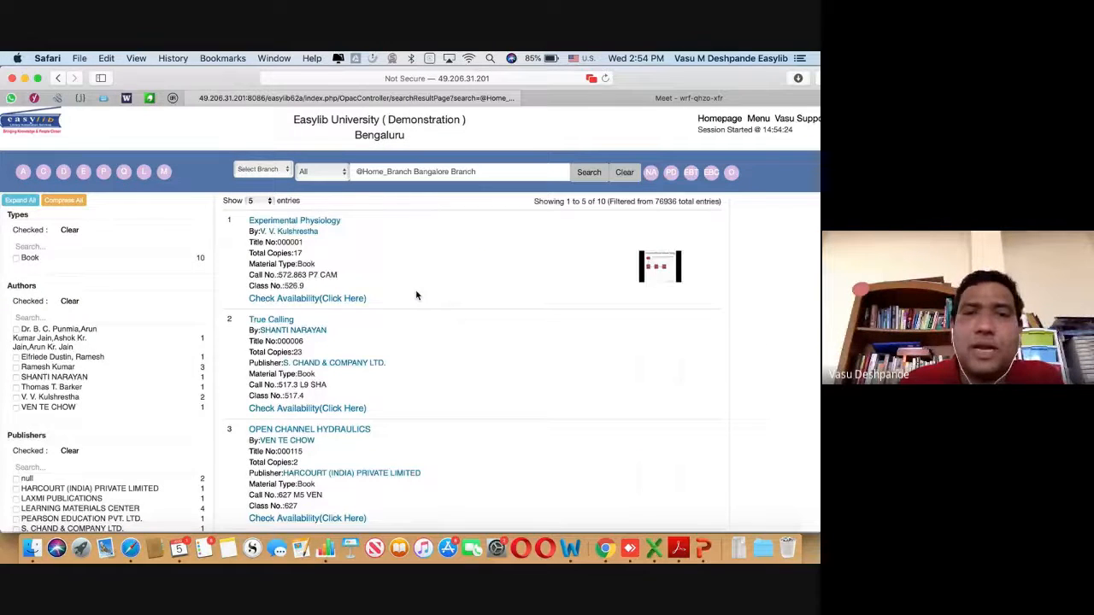
Review the Bangalore Branch search results and the list of available branches, keeping the current selection.
scroll(416, 295, down, 10)
key(super+equal)
scroll(359, 282, up, 5)
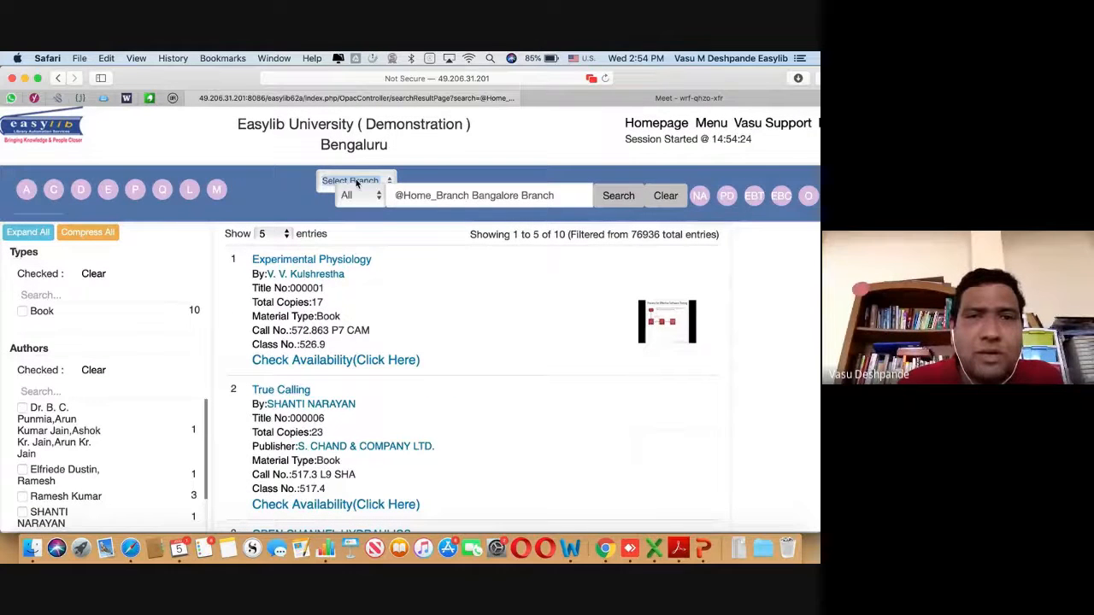
click(391, 181)
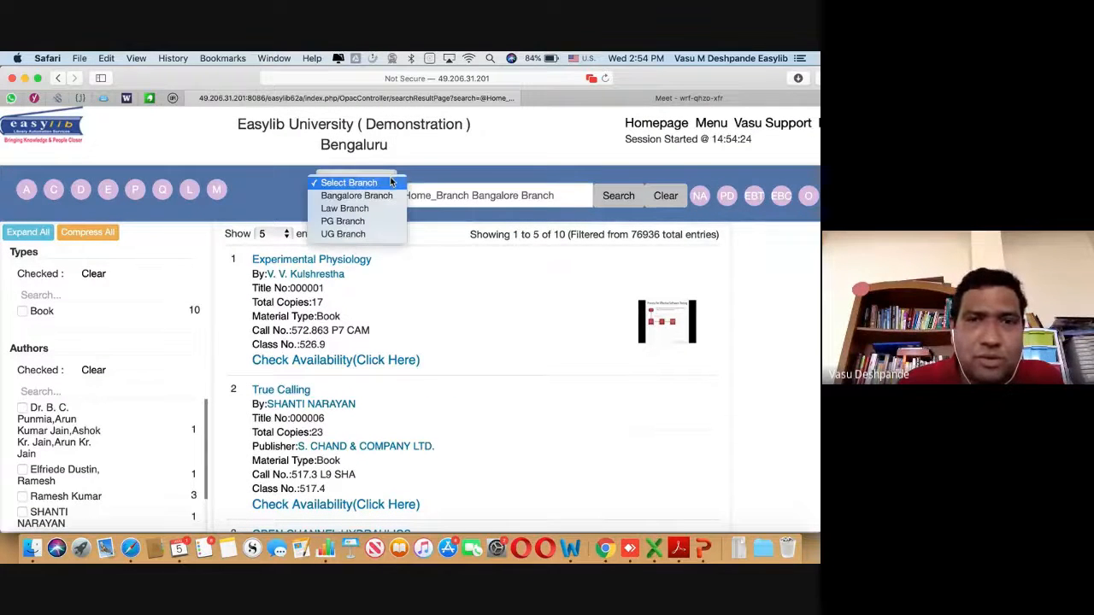
click(456, 278)
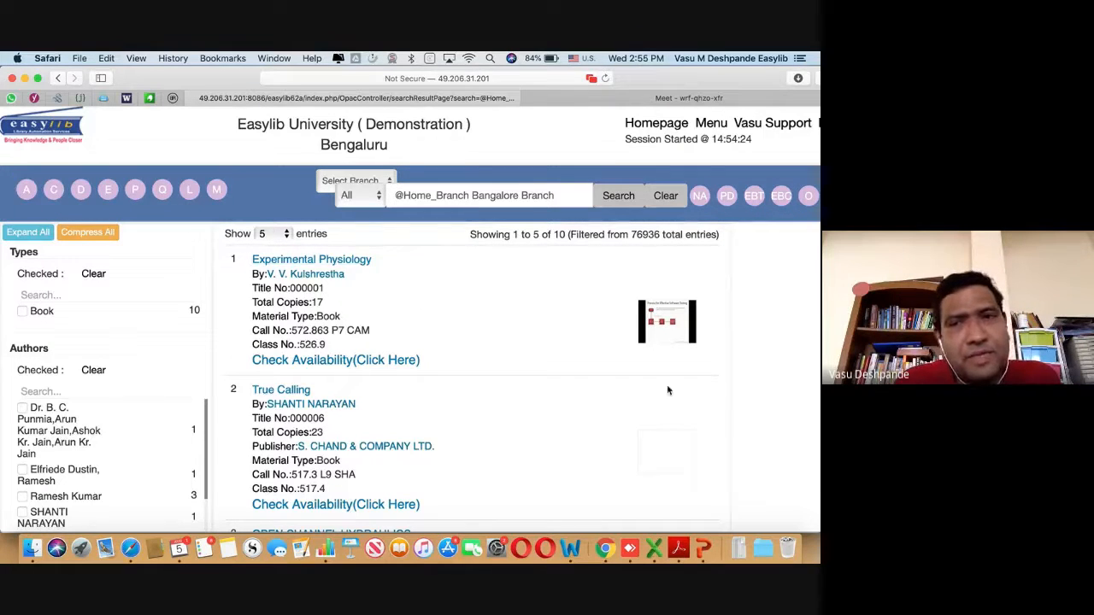
mouse_move(643, 316)
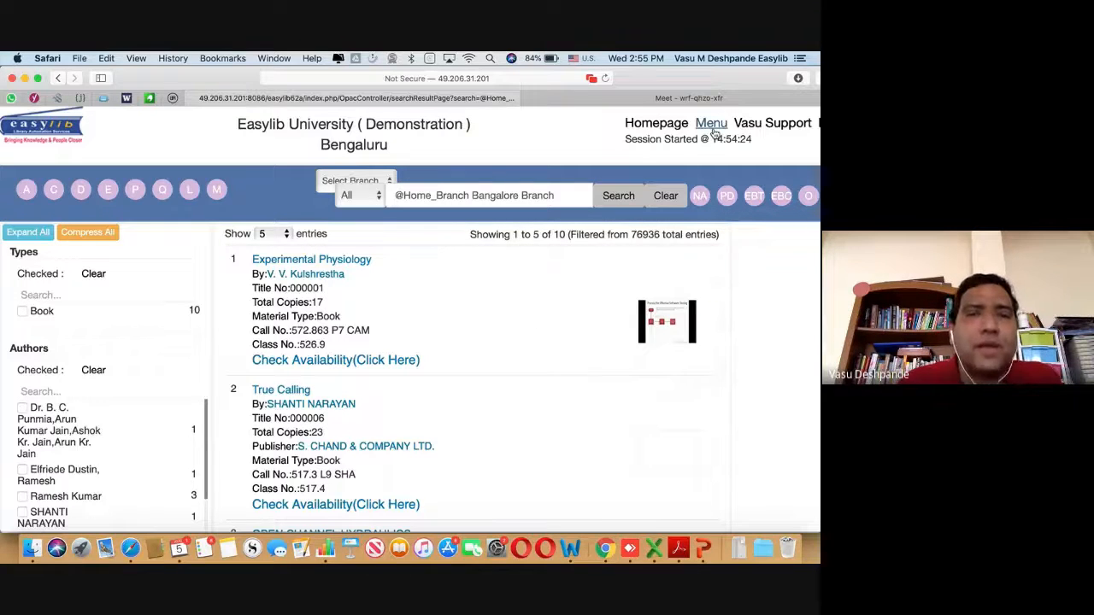
Switch to PowerPoint and show slide 15, "Easylib Approach to Data Quality Management", enlarged to 165%.
key(super+Tab)
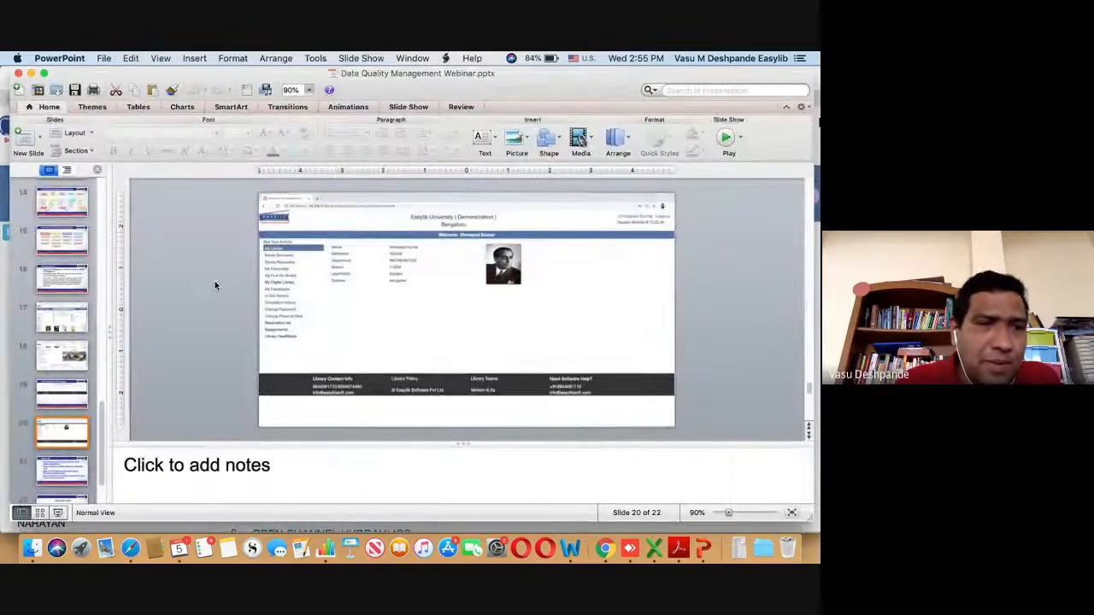
click(62, 397)
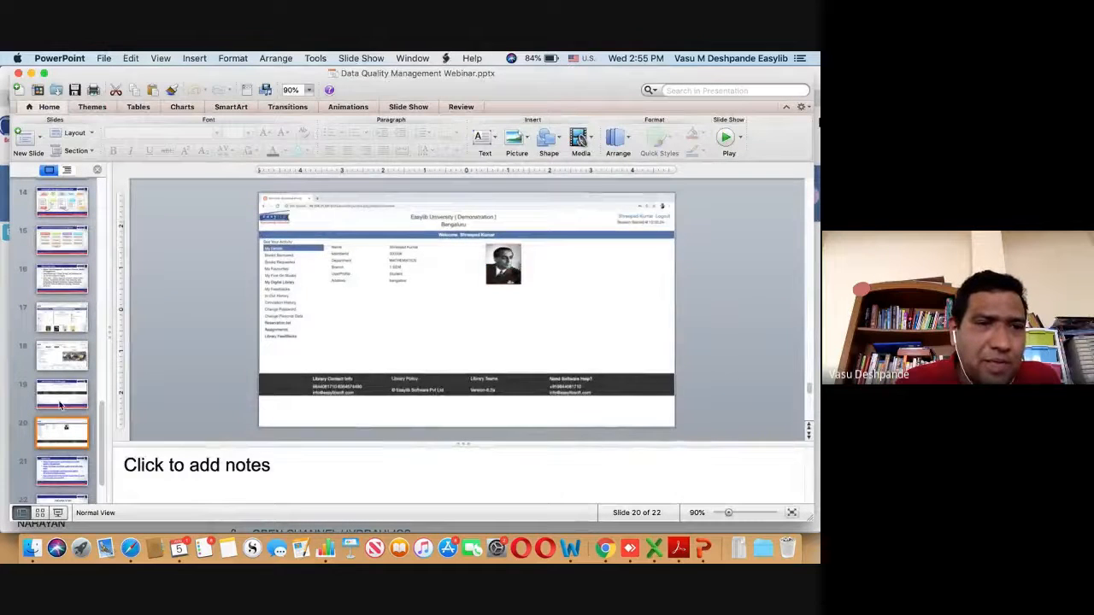
click(68, 245)
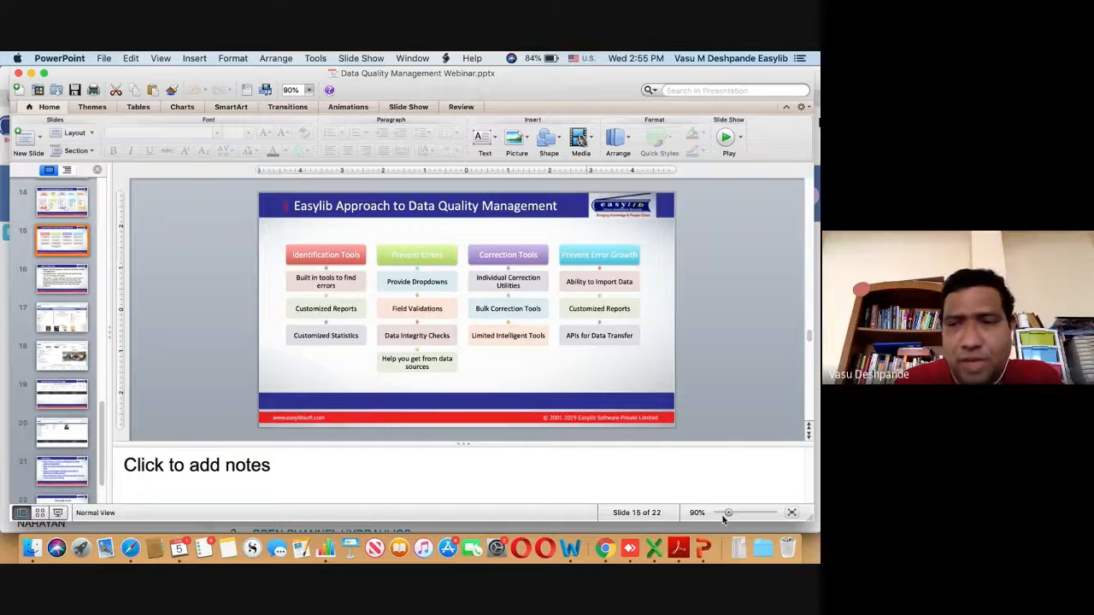
drag(729, 514, 740, 512)
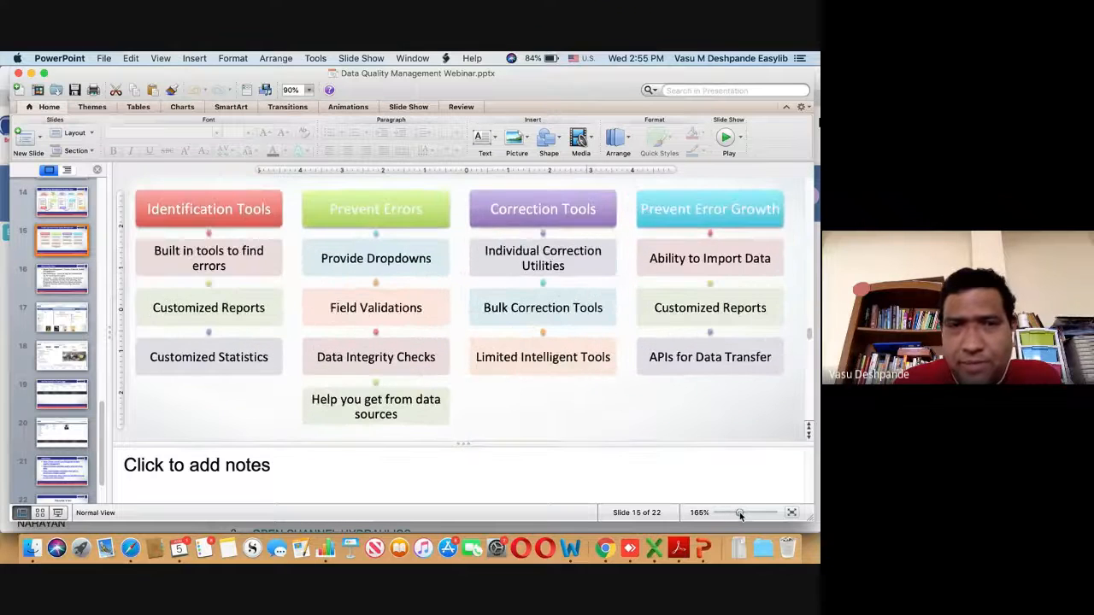
scroll(581, 422, up, 3)
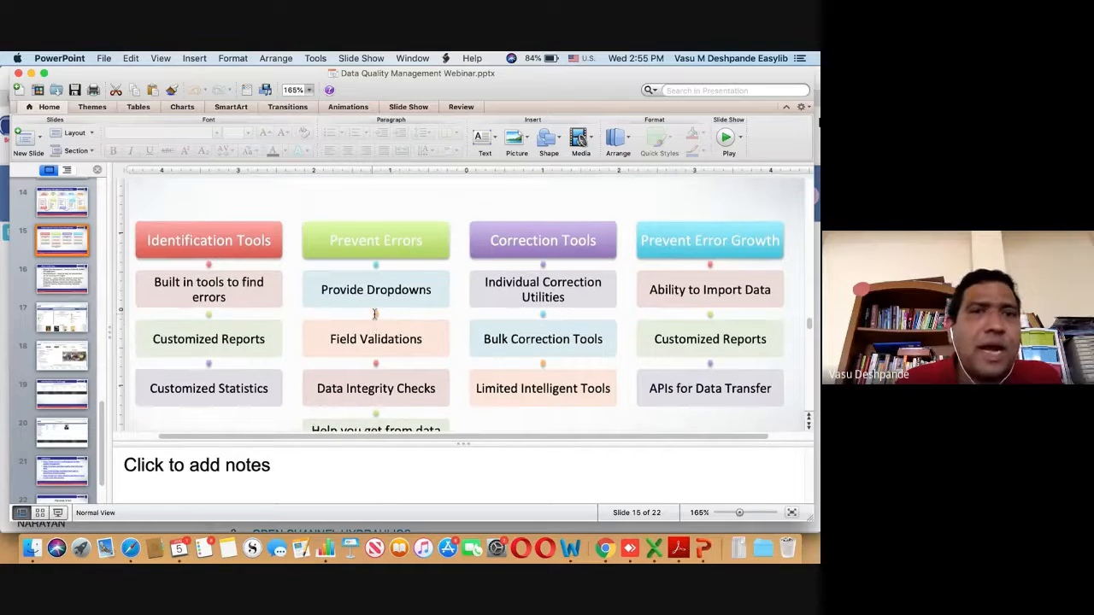
scroll(375, 314, down, 3)
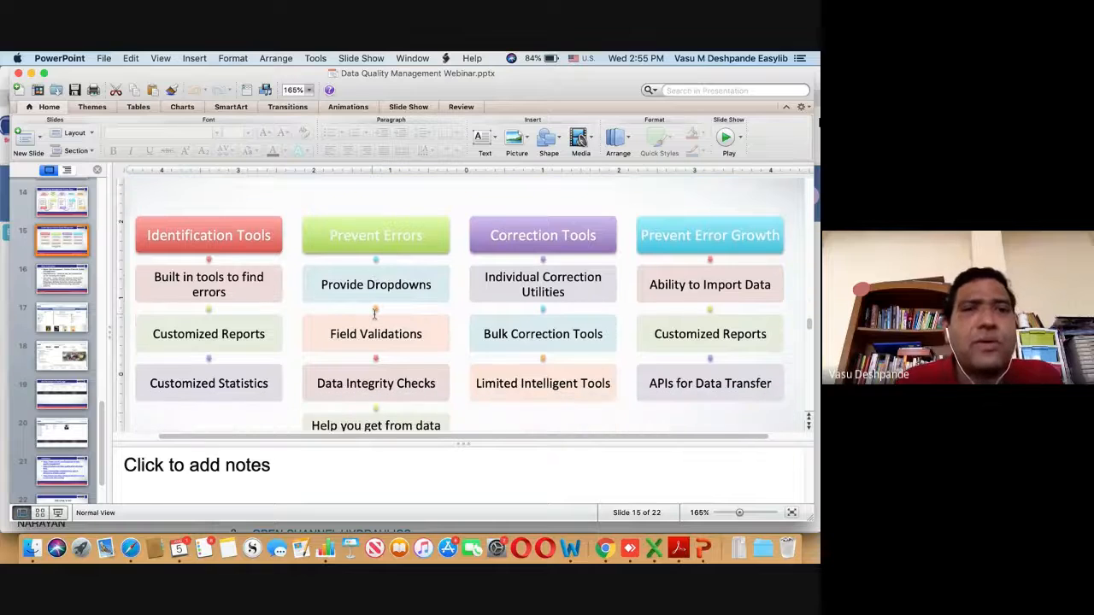
Switch to Safari, show the Easylib module list in full screen, and open the Data Quality Improvement module.
key(super+Tab)
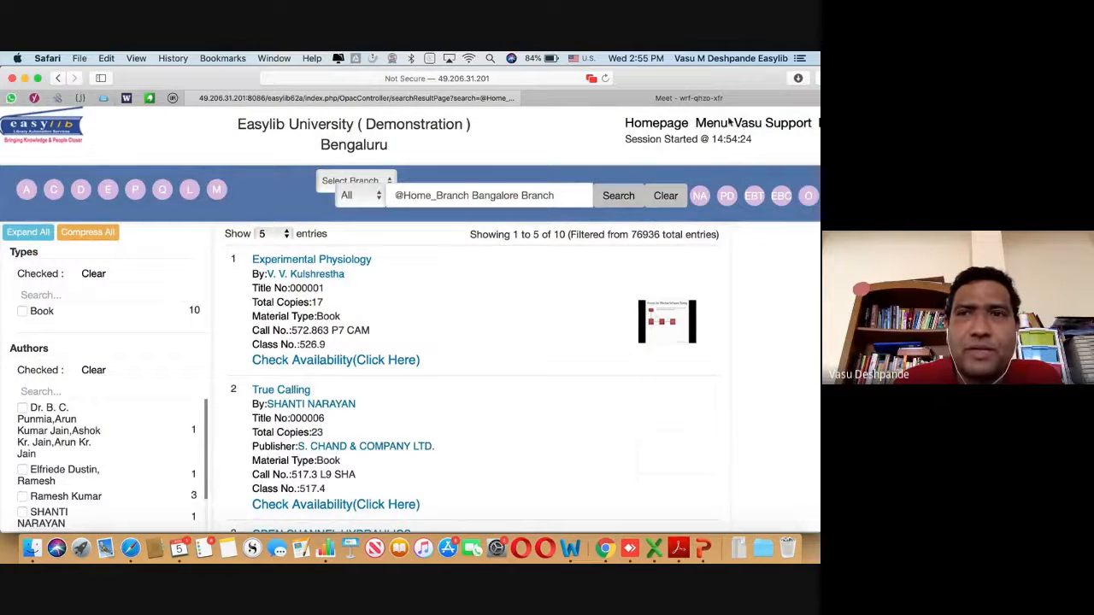
click(728, 123)
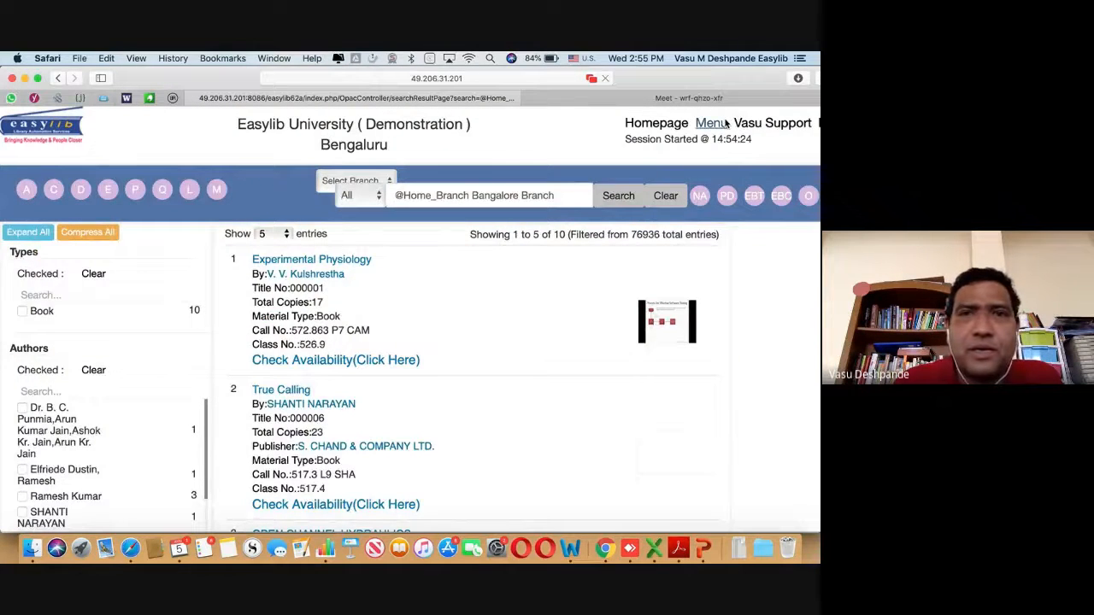
click(37, 78)
scroll(176, 397, down, 2)
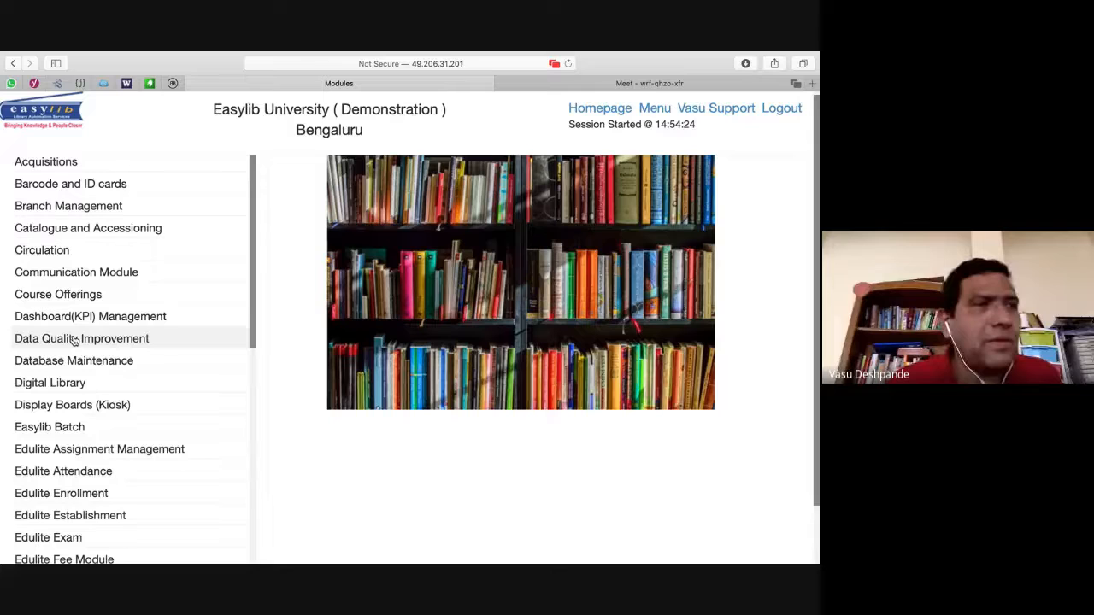
click(74, 339)
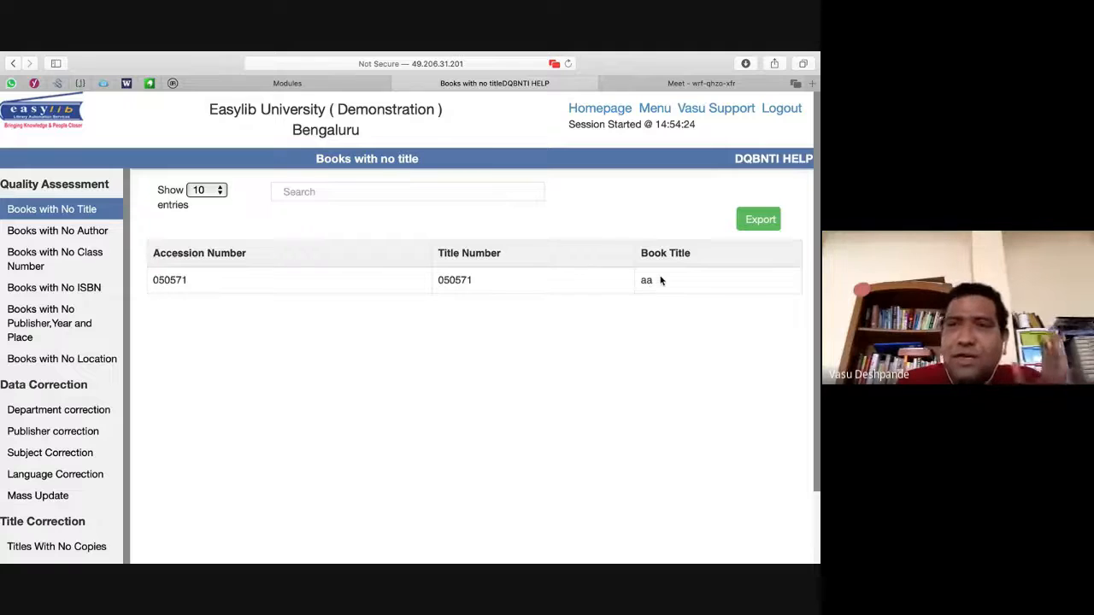
Show the Books with No Author report and look through the placeholder entries in its Author Name column.
click(67, 231)
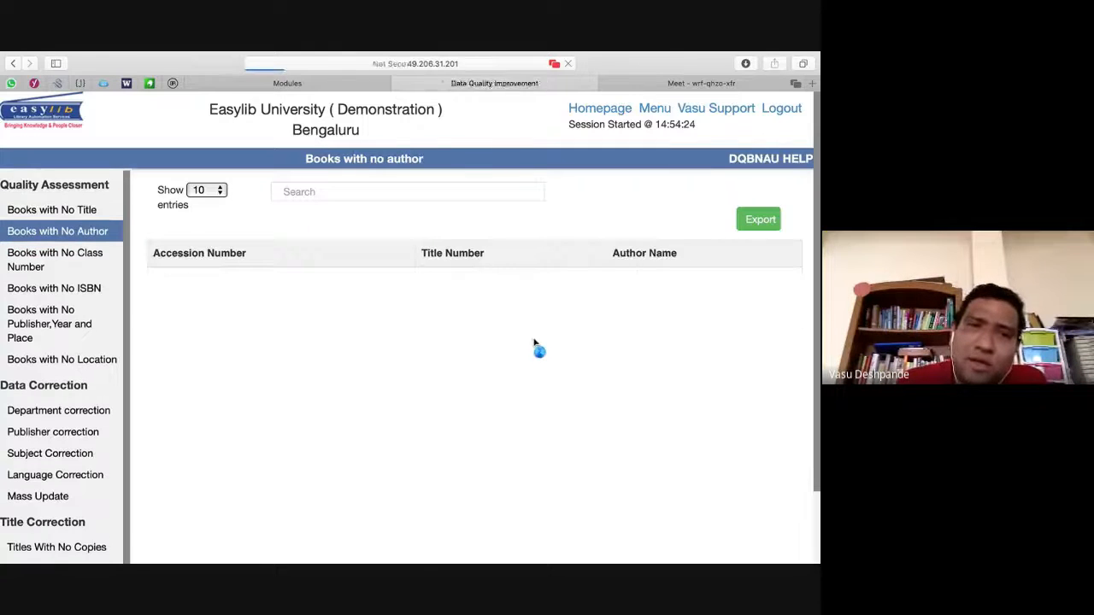
scroll(539, 345, down, 2)
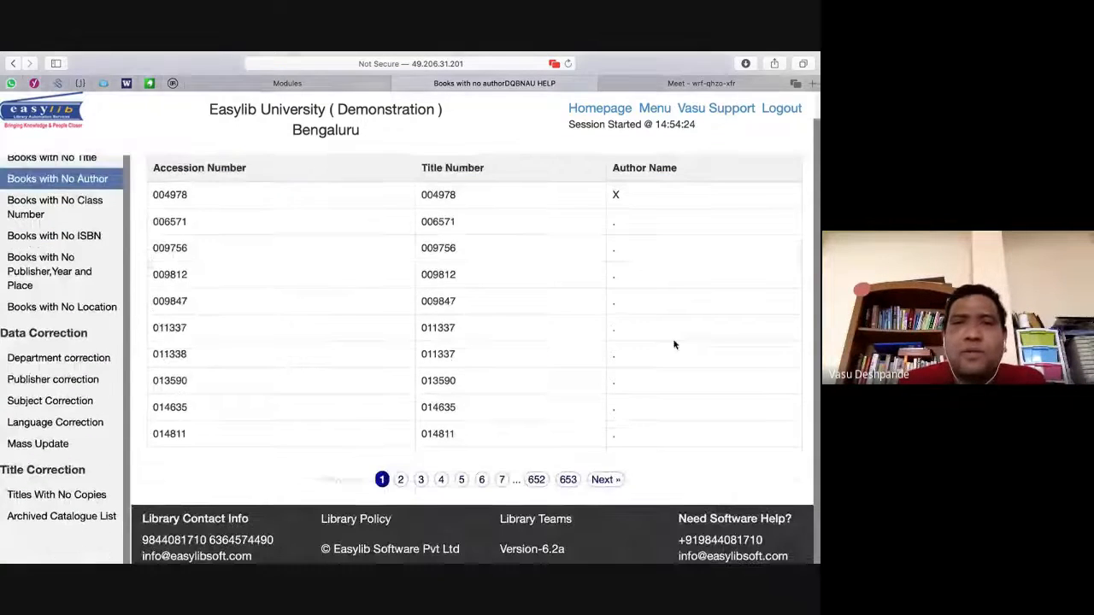
triple_click(674, 342)
scroll(196, 225, up, 2)
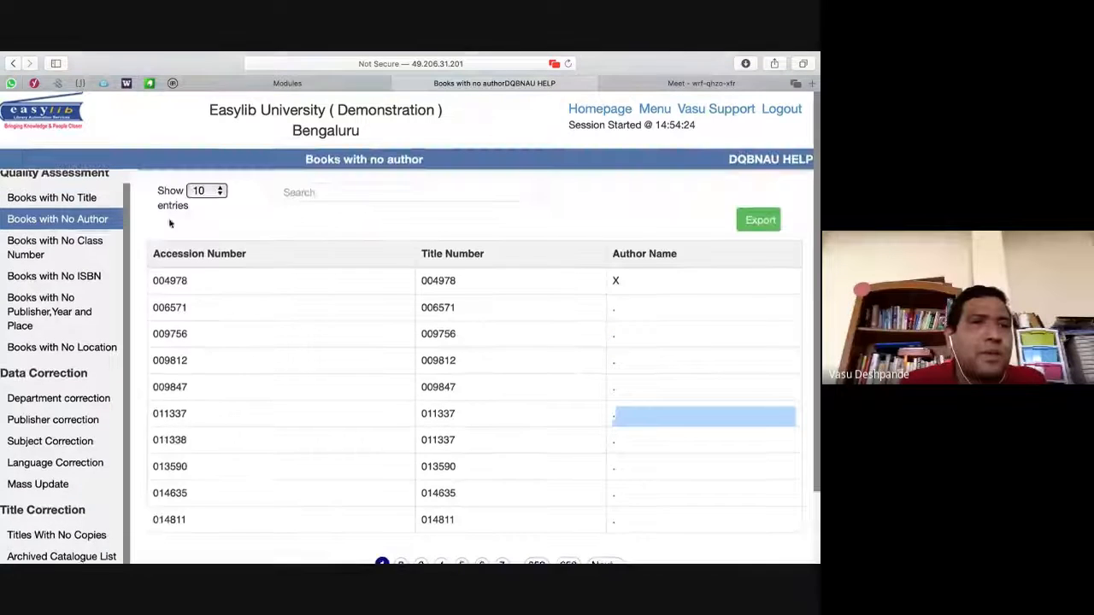
Show the Books with No Class Number report and highlight the title number of the book test123.
click(44, 242)
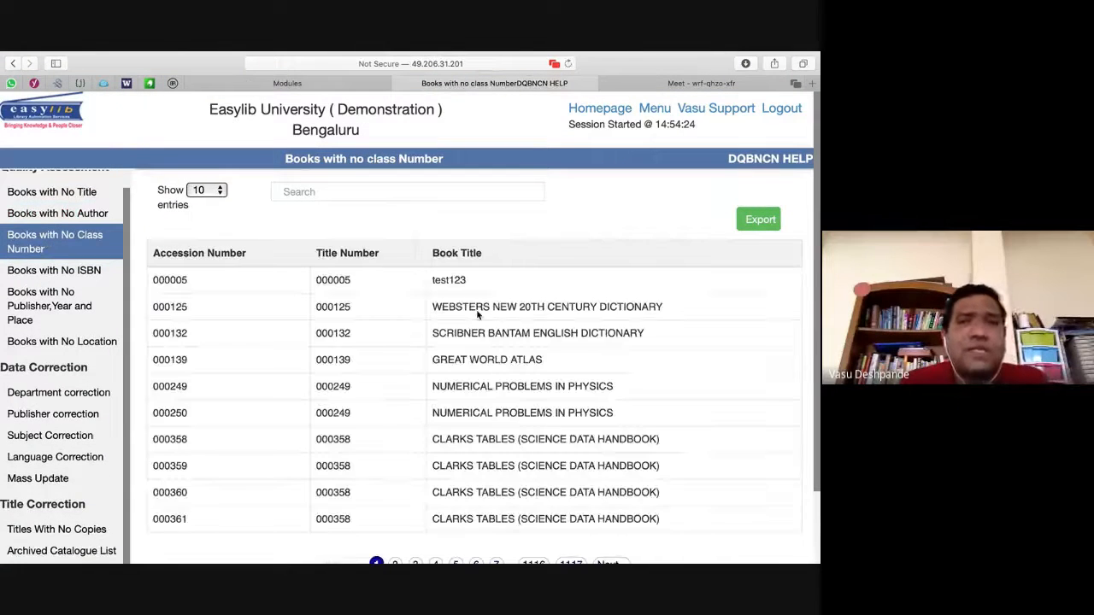
scroll(477, 314, down, 2)
scroll(525, 419, up, 2)
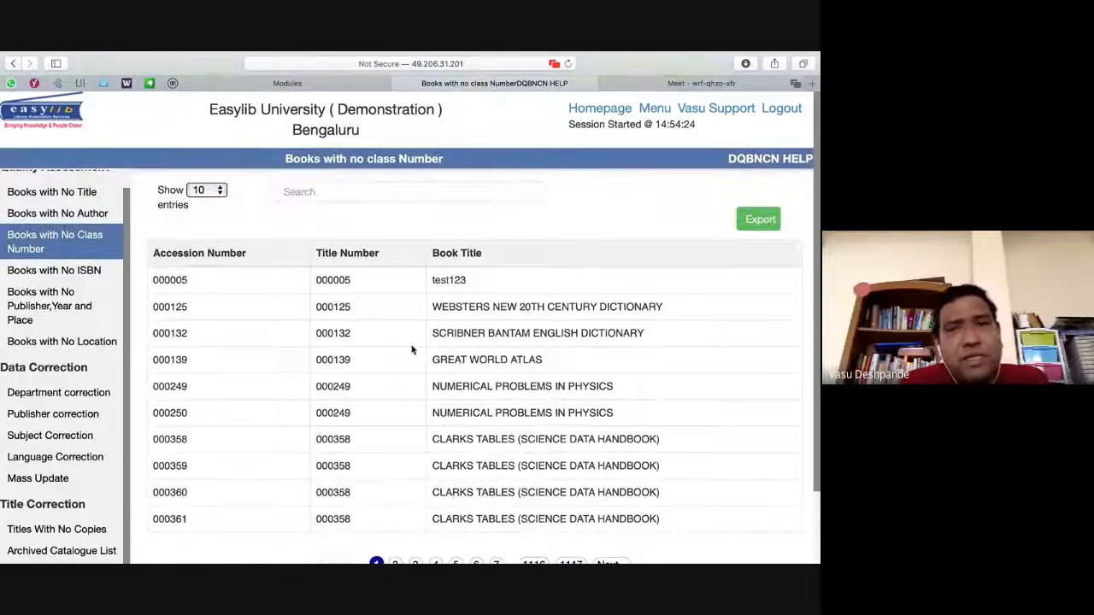
double_click(341, 281)
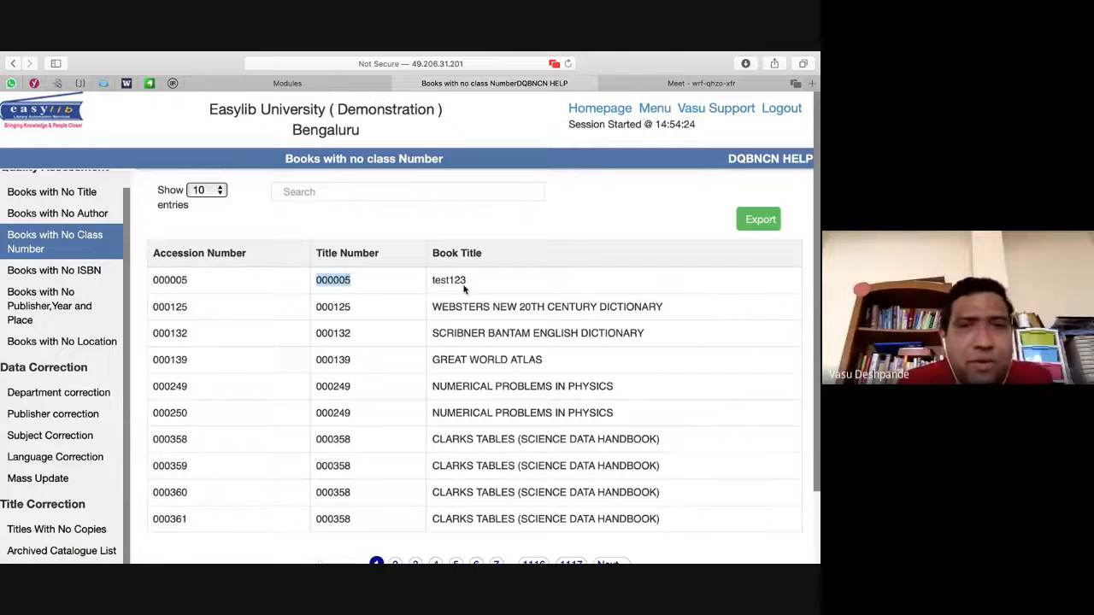
Switch to Chrome and load demo.easylib.net in a new tab.
key(super+Tab)
key(super+Tab)
key(super+Tab)
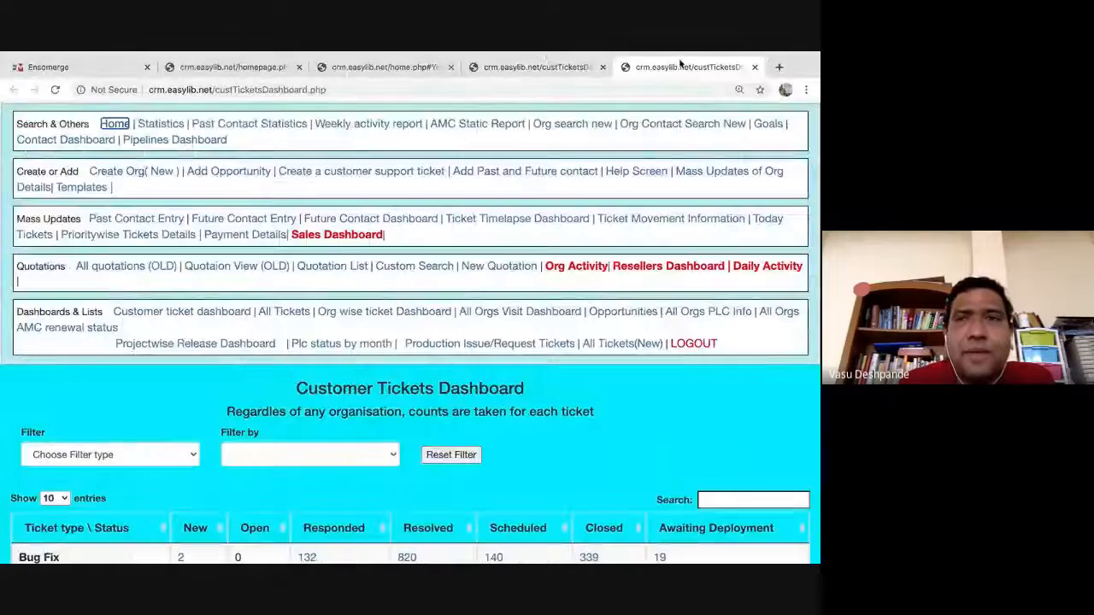
click(779, 67)
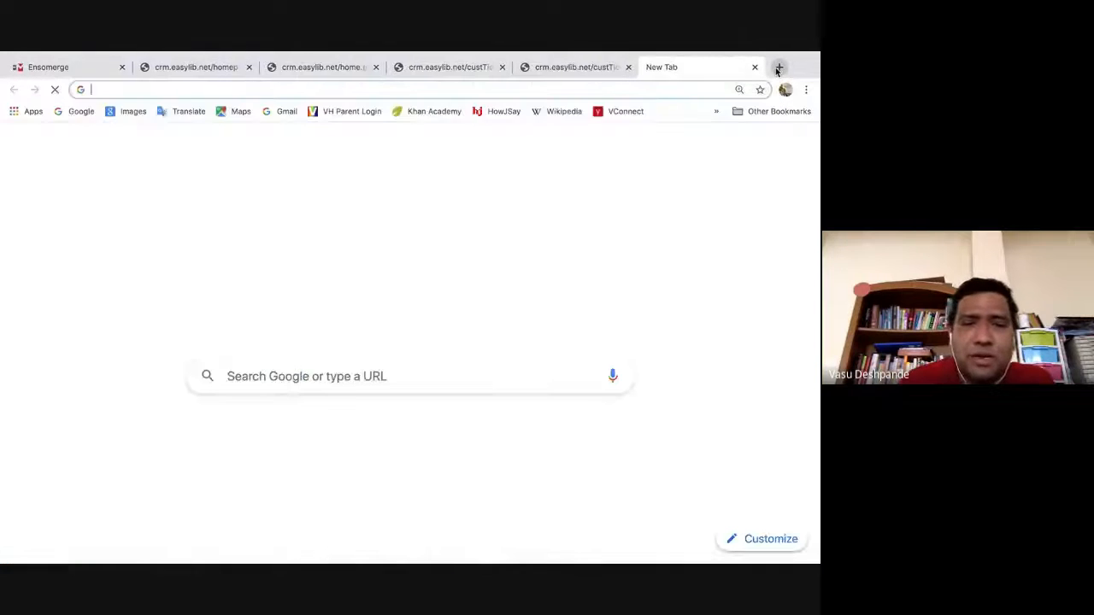
text(demo.easylib.net)
key(Return)
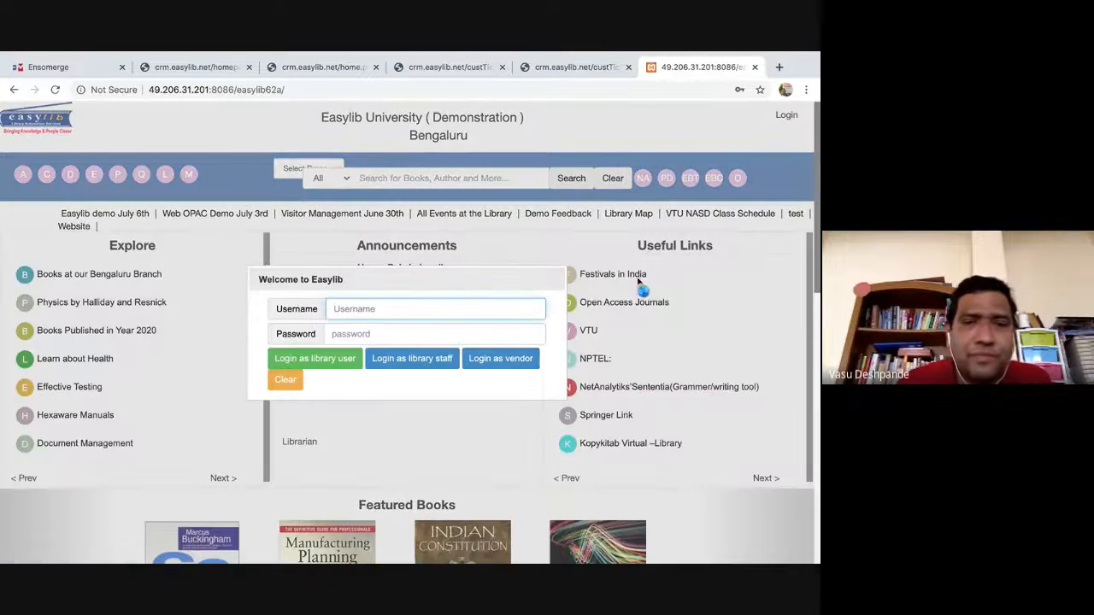
Log in to Easylib as library staff using the saved administrator username and account password.
text(eas)
key(BackSpace)
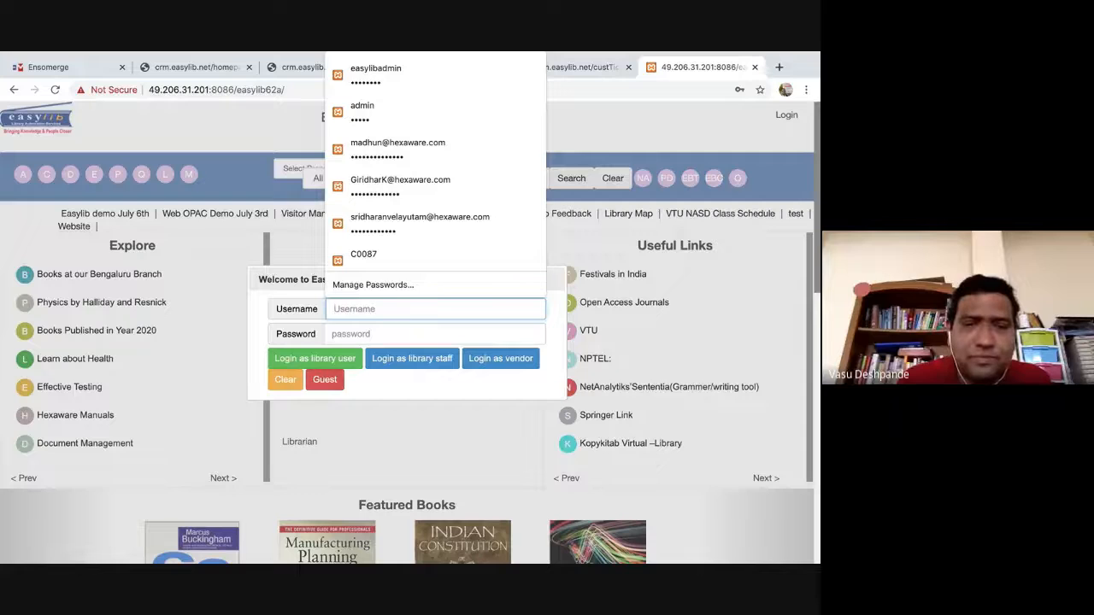
text(easy)
click(411, 345)
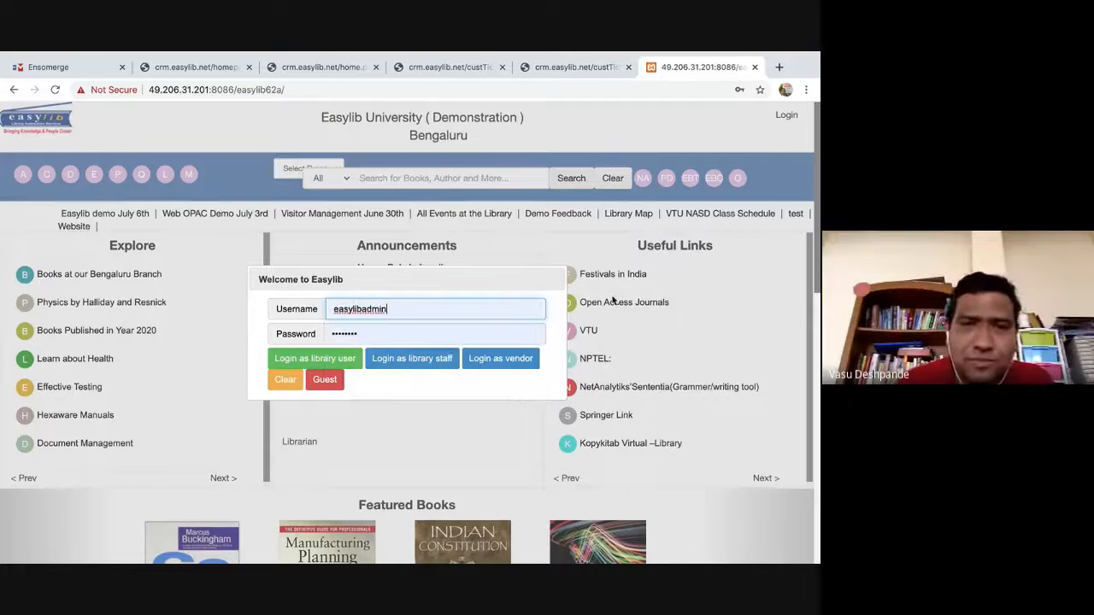
click(424, 366)
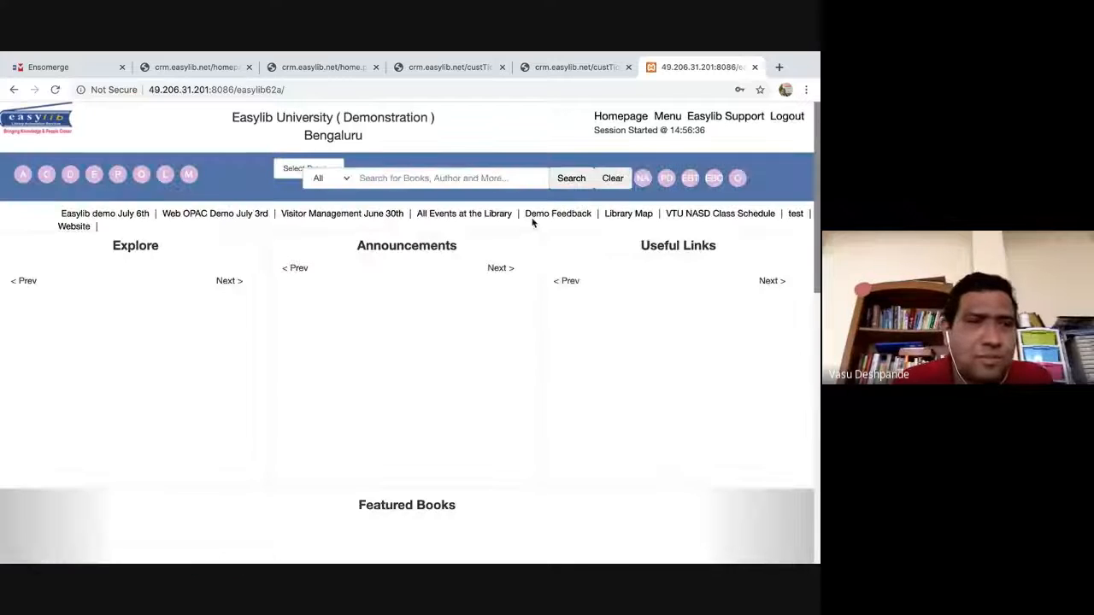
Open the Catalogue and Accessioning module and browse the Book Accession Register to accession number 000005 to inspect its class and call numbers.
click(667, 116)
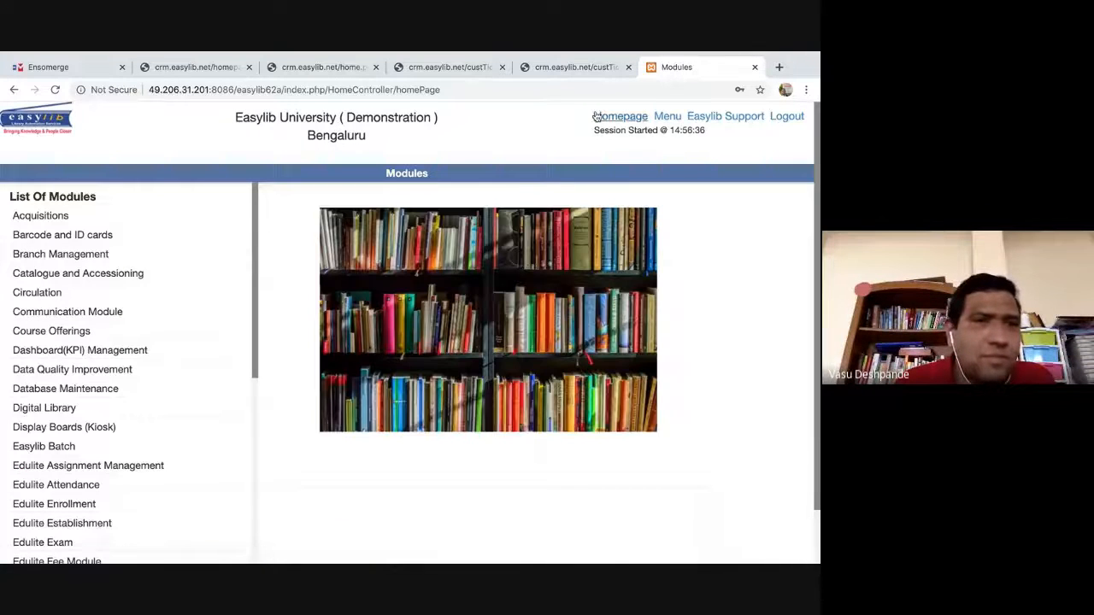
click(93, 272)
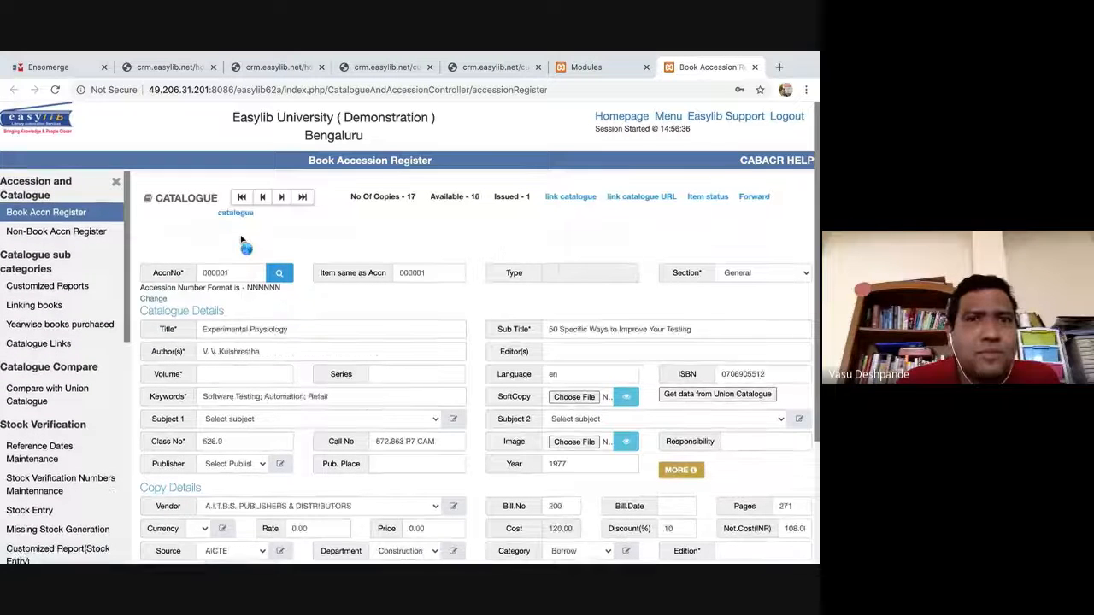
click(281, 198)
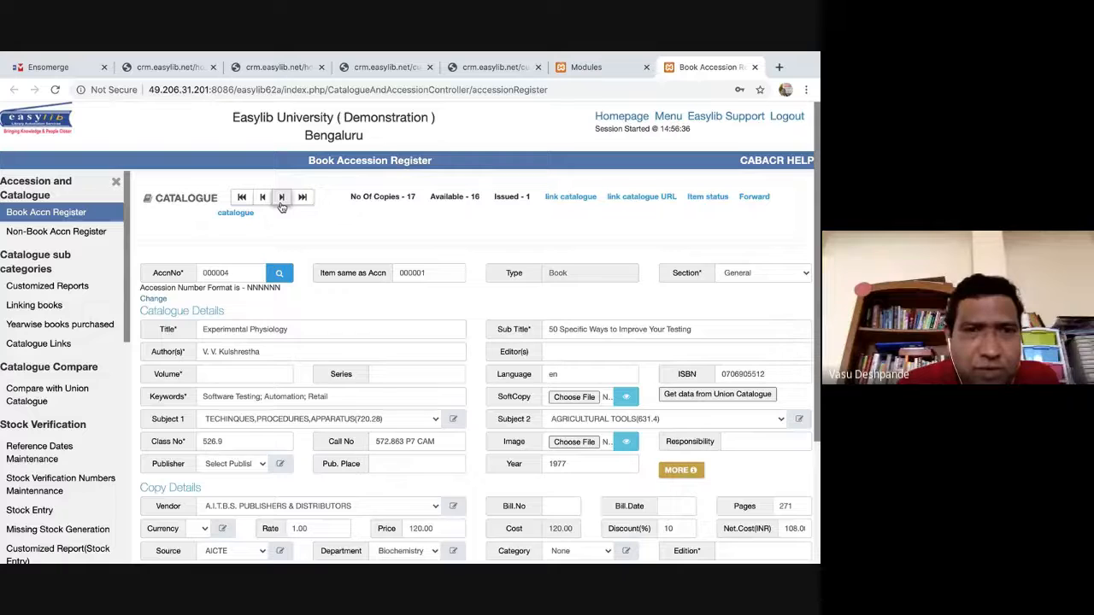
click(281, 198)
click(281, 198)
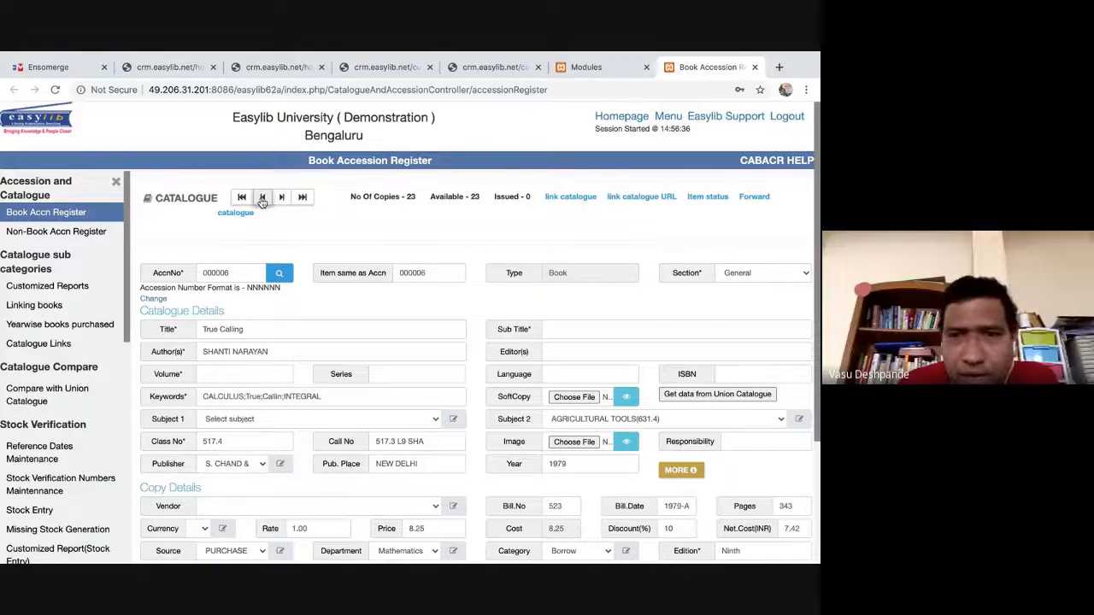
click(262, 198)
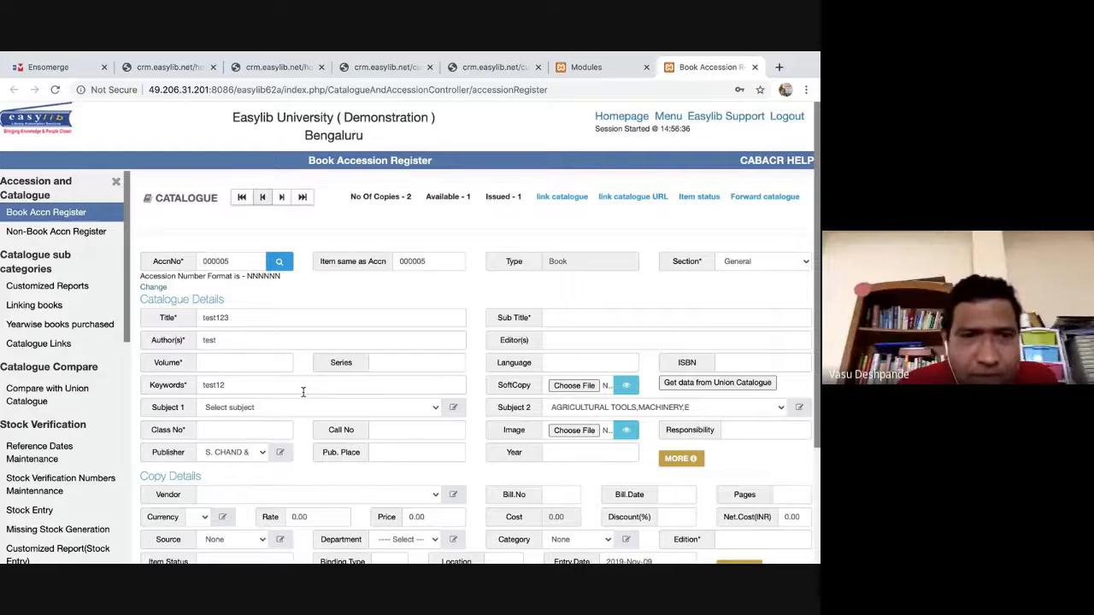
click(400, 437)
Return to Safari and show the Books with No ISBN report, followed by Books with No Publisher, Year and Place.
key(super+Tab)
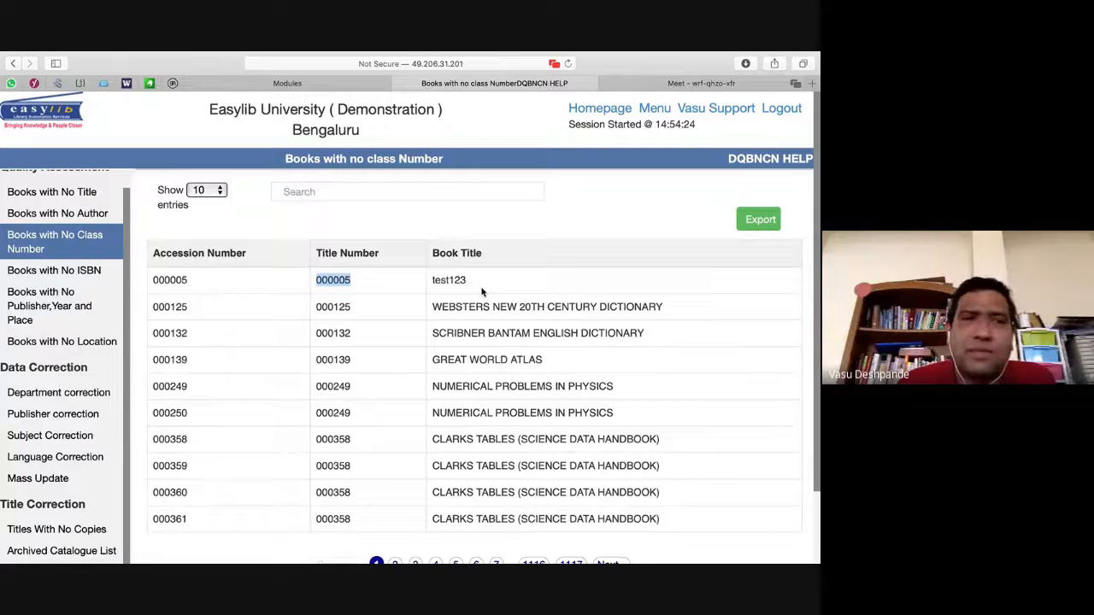
click(90, 271)
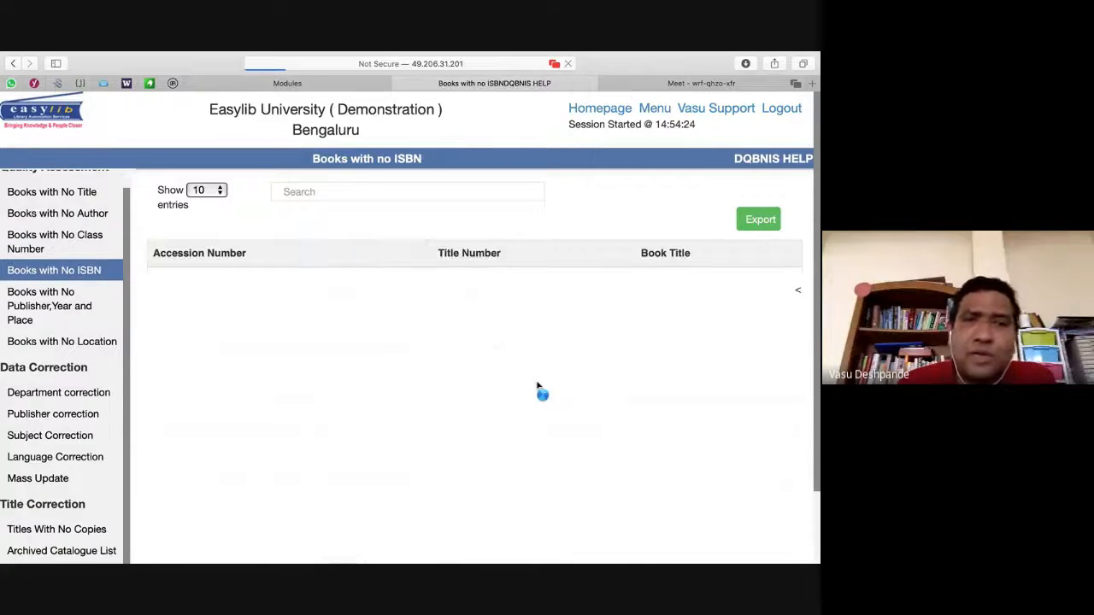
scroll(538, 387, down, 2)
click(54, 299)
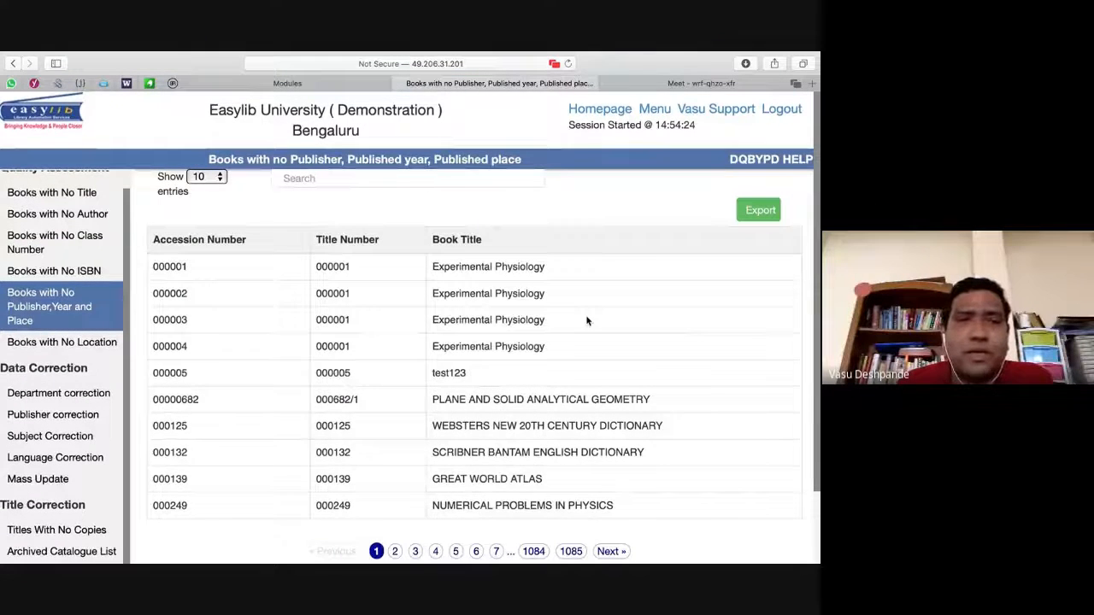
Show the Books with No Location report and look through its first page of entries.
click(77, 342)
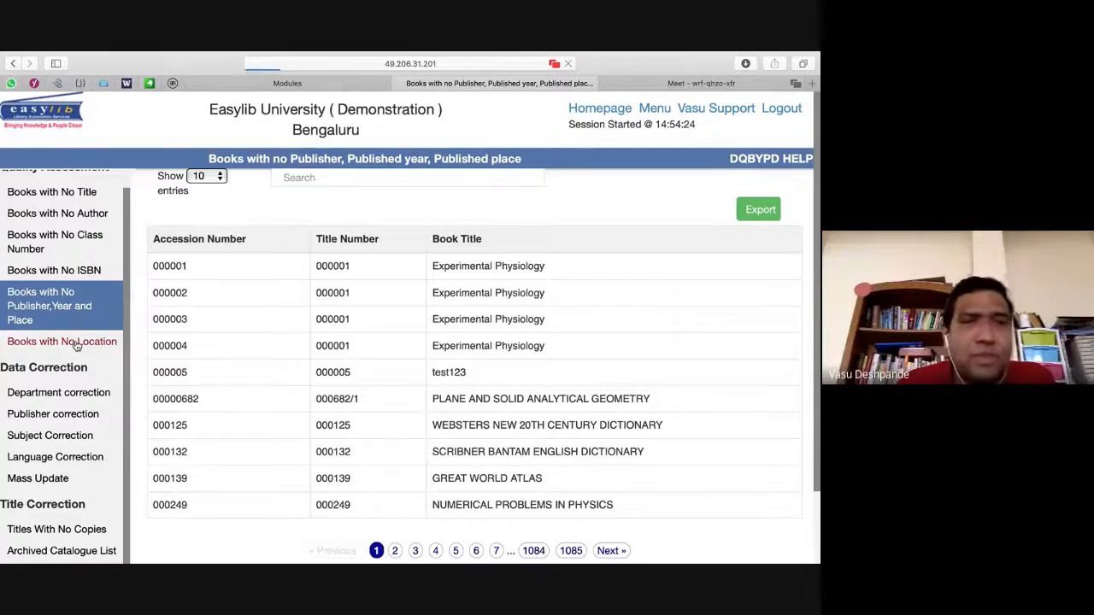
scroll(542, 383, down, 2)
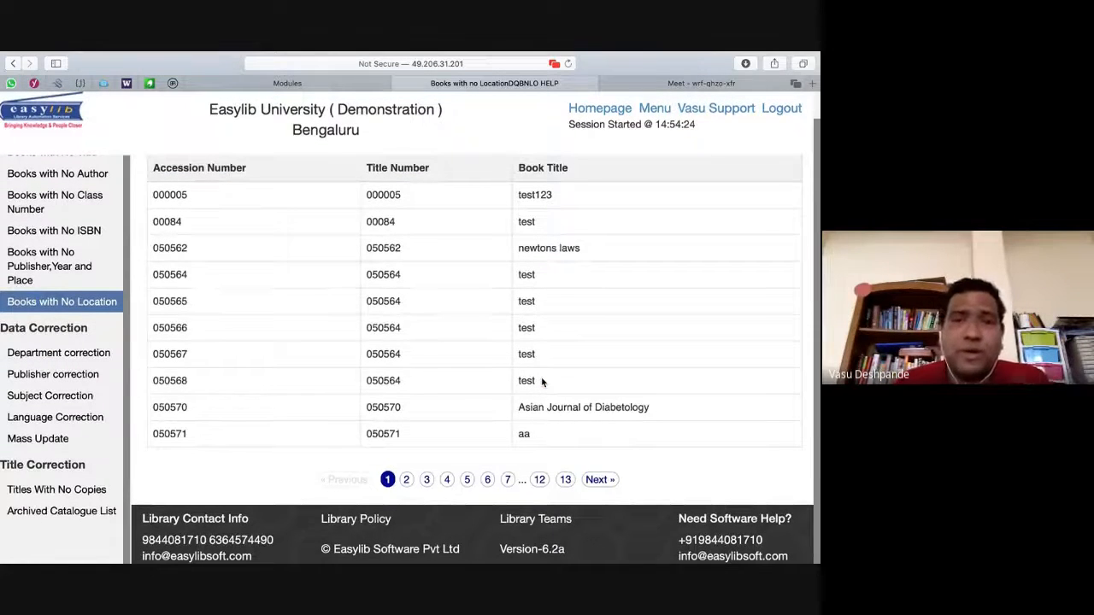
scroll(542, 382, up, 2)
scroll(542, 382, down, 2)
scroll(542, 382, up, 2)
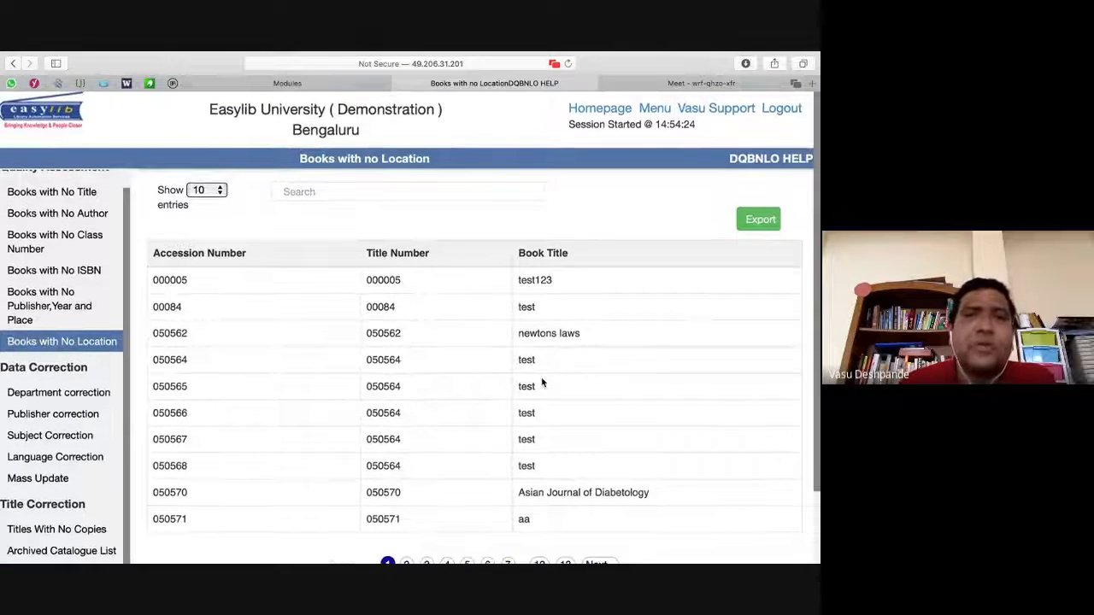
scroll(541, 382, down, 2)
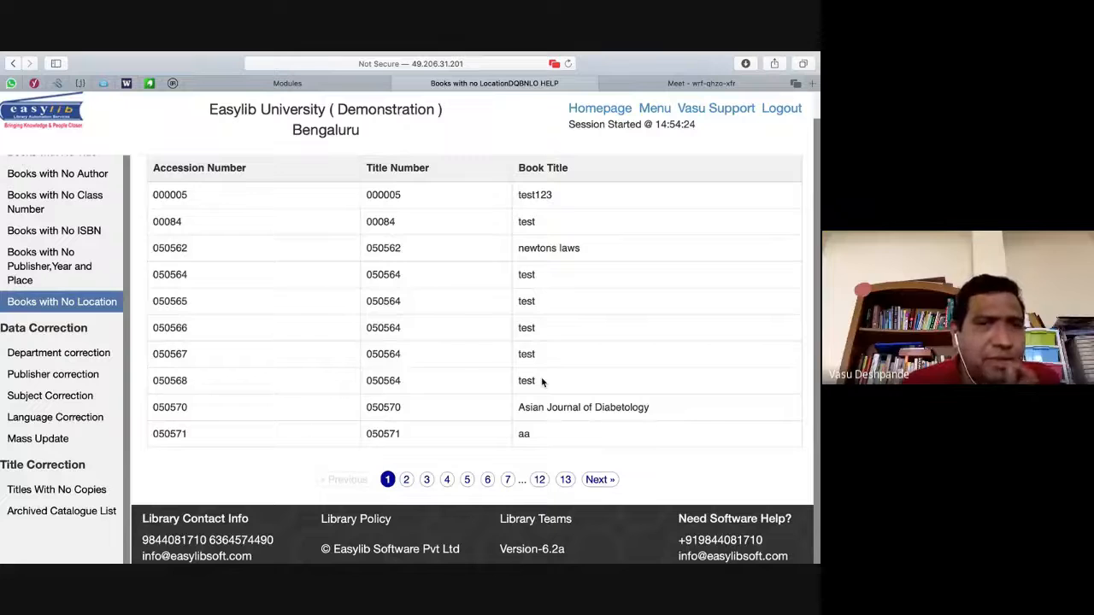
scroll(542, 382, up, 3)
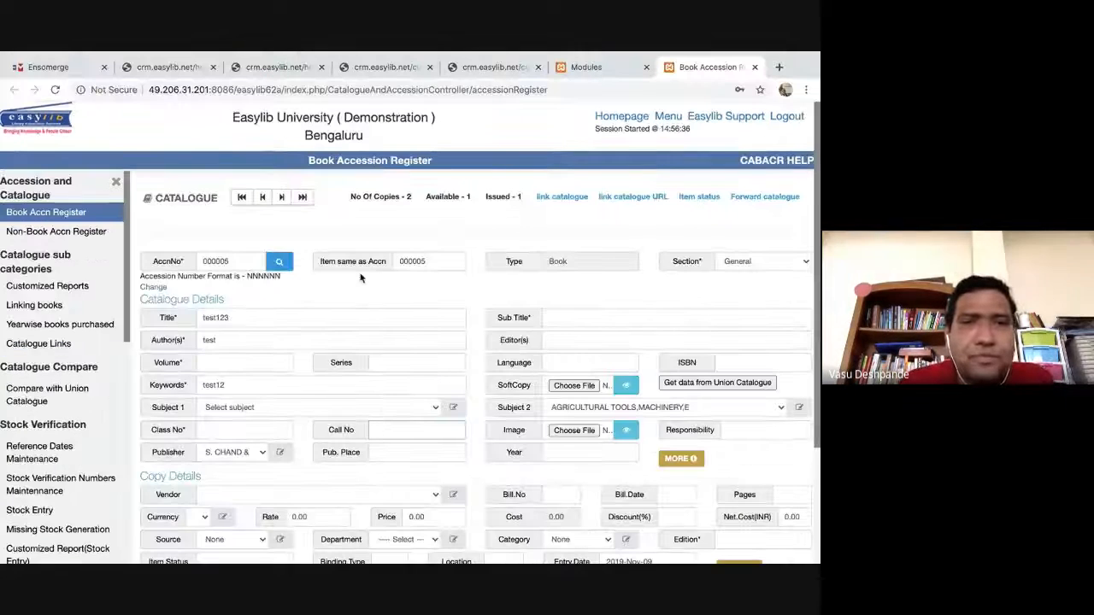
Compare PowerPoint's slide 15 on identification tools with the Quality Assessment reports in Safari, and return to the slide.
key(super+Tab)
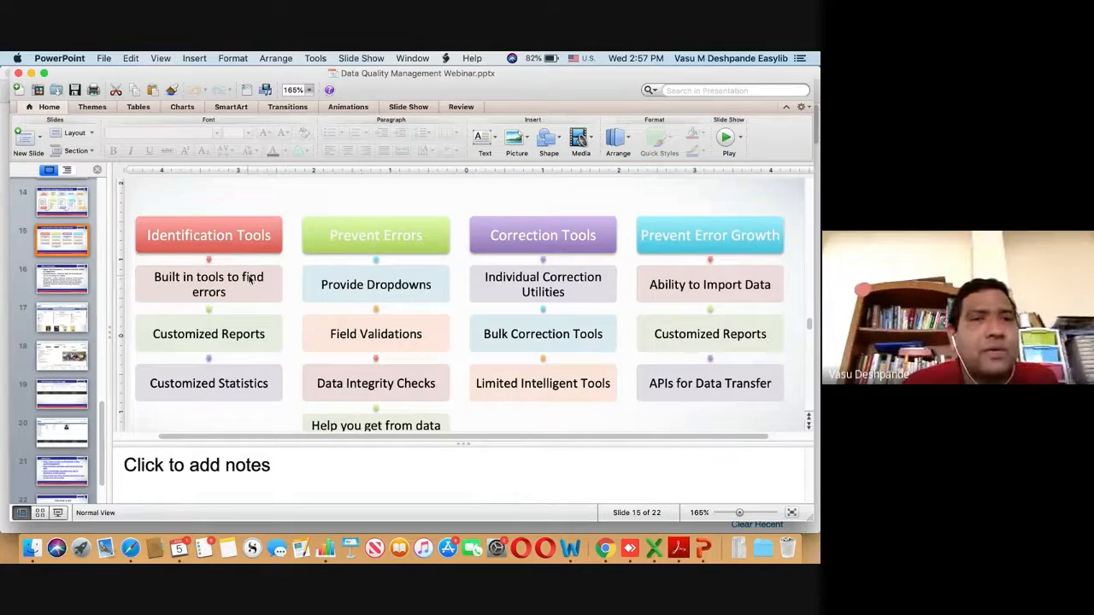
key(super+Tab)
key(super+Tab)
key(super+Tab)
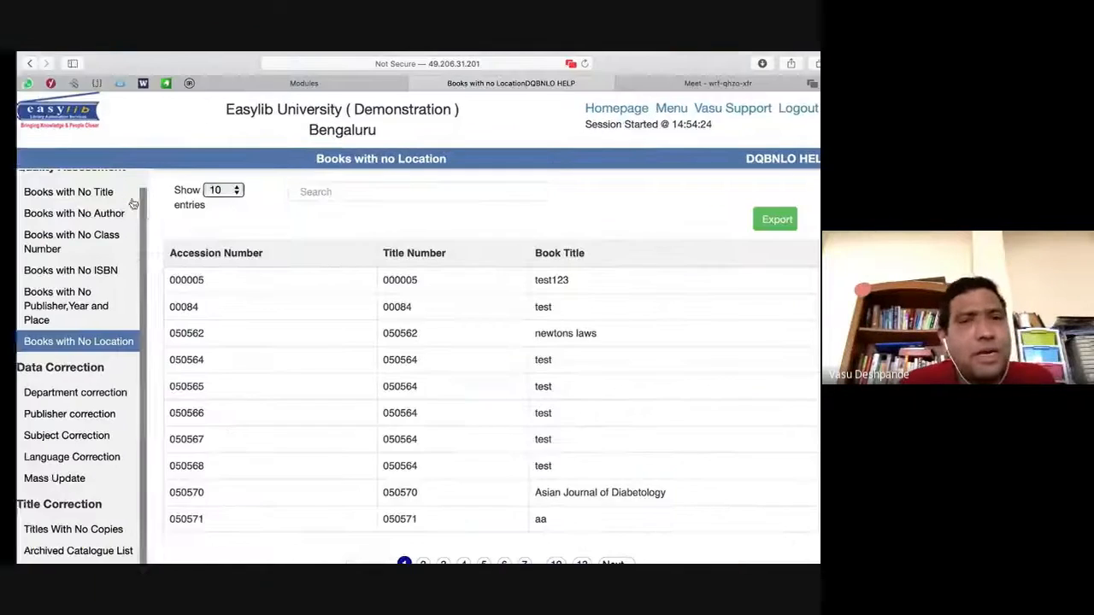
scroll(86, 300, up, 2)
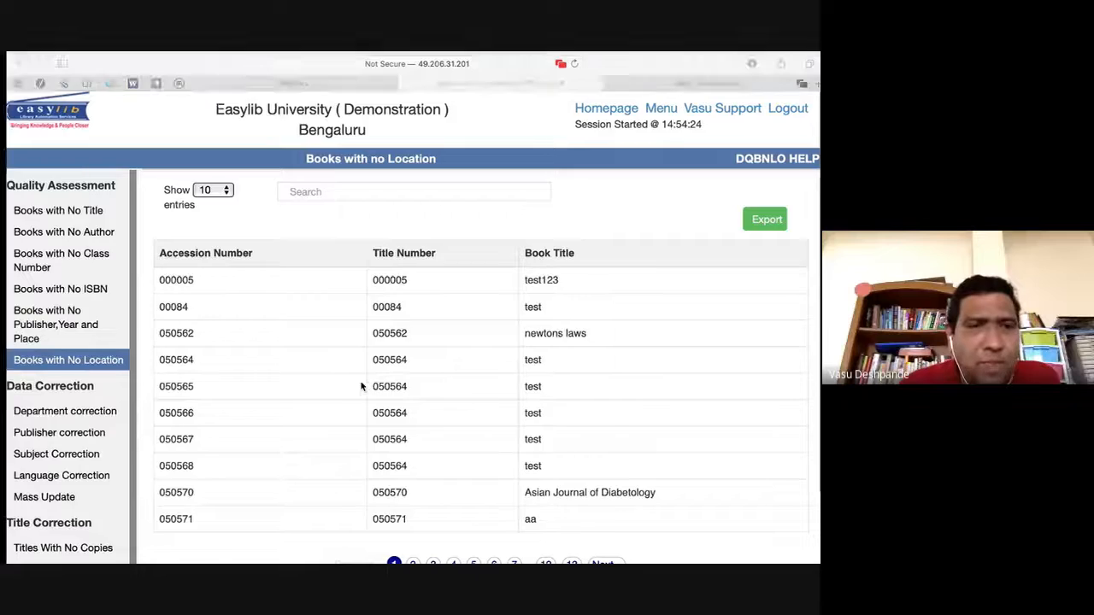
key(super+Tab)
key(super+Tab)
key(super+Tab)
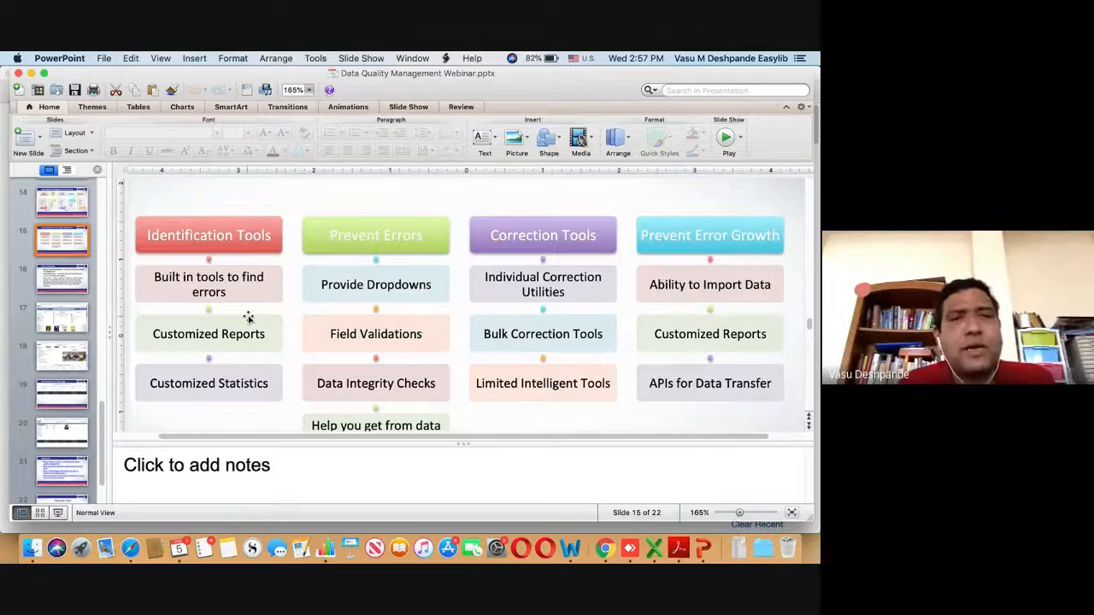
Switch back to Safari and open Easylib's list of modules.
key(super+Tab)
click(248, 321)
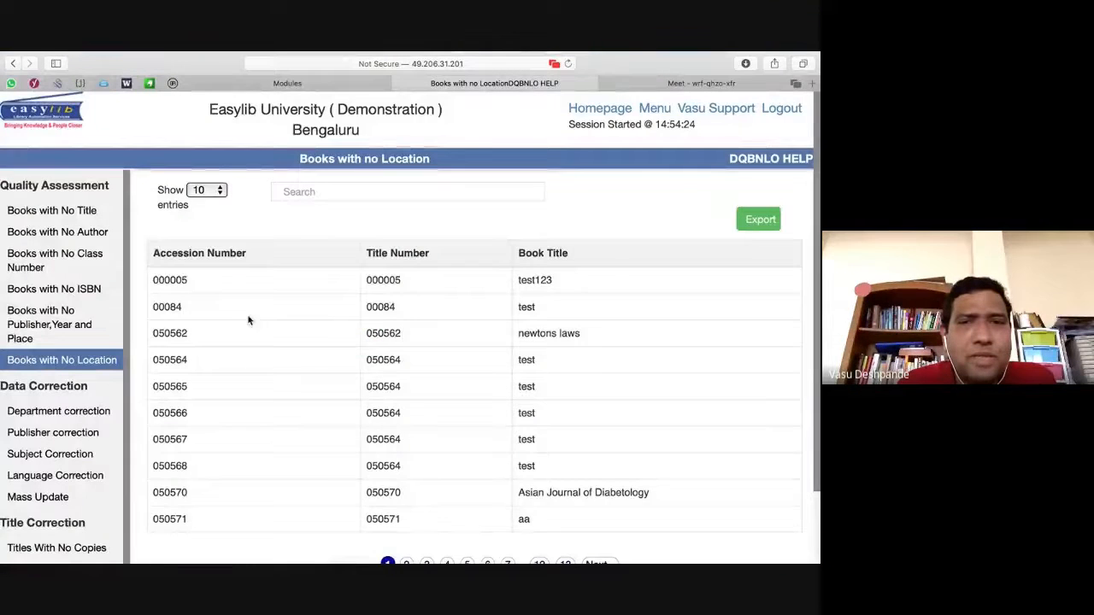
click(655, 109)
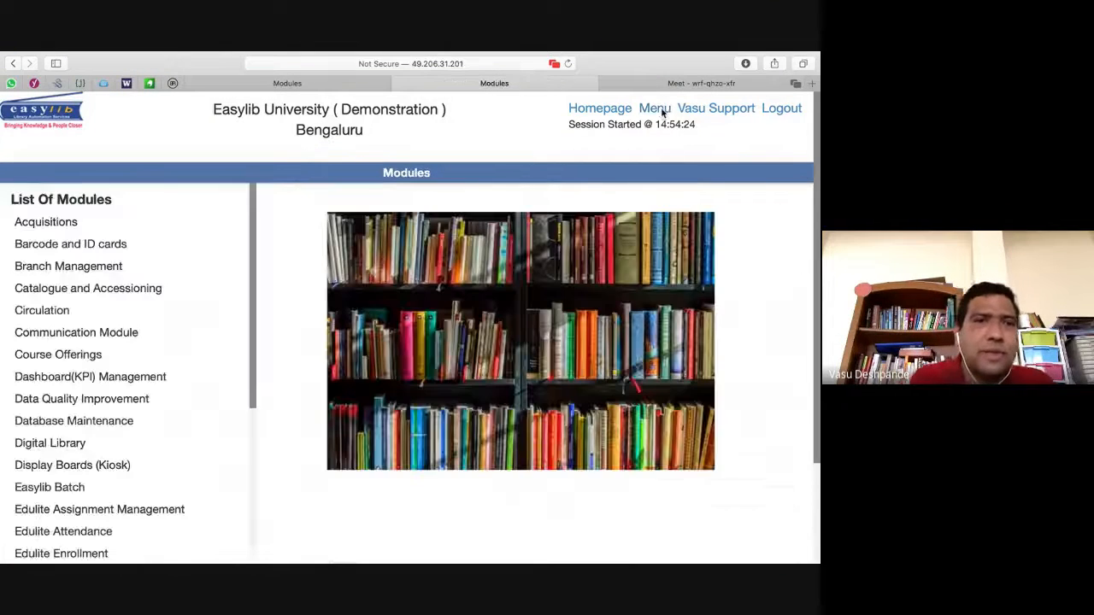
Open the Catalogue and Accessioning module's Customized Report - Books and dismiss its data refresh message.
click(147, 285)
scroll(64, 367, down, 3)
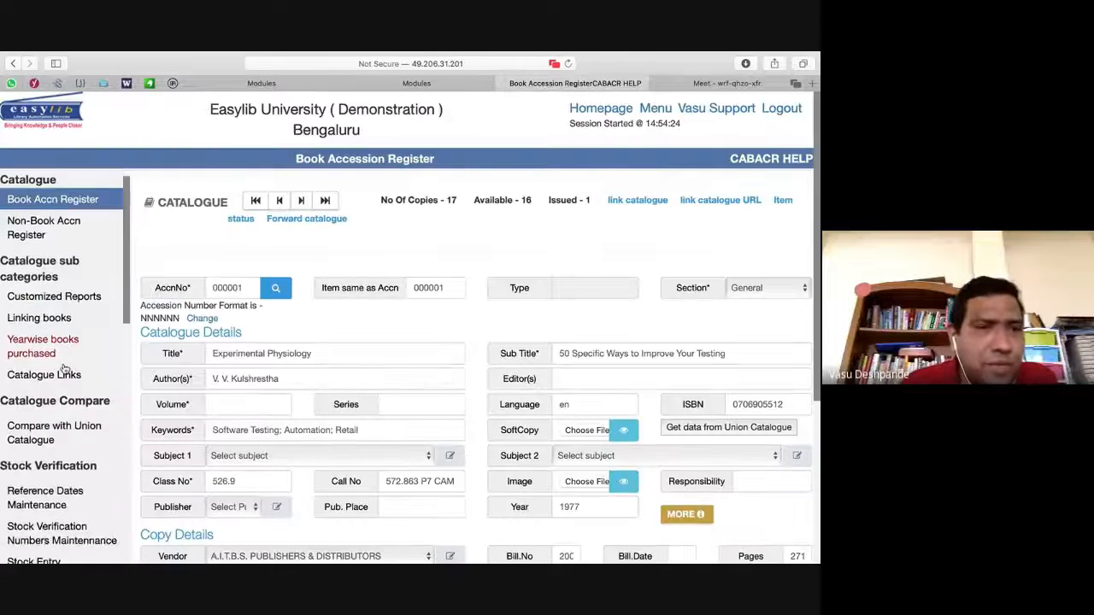
scroll(64, 368, down, 15)
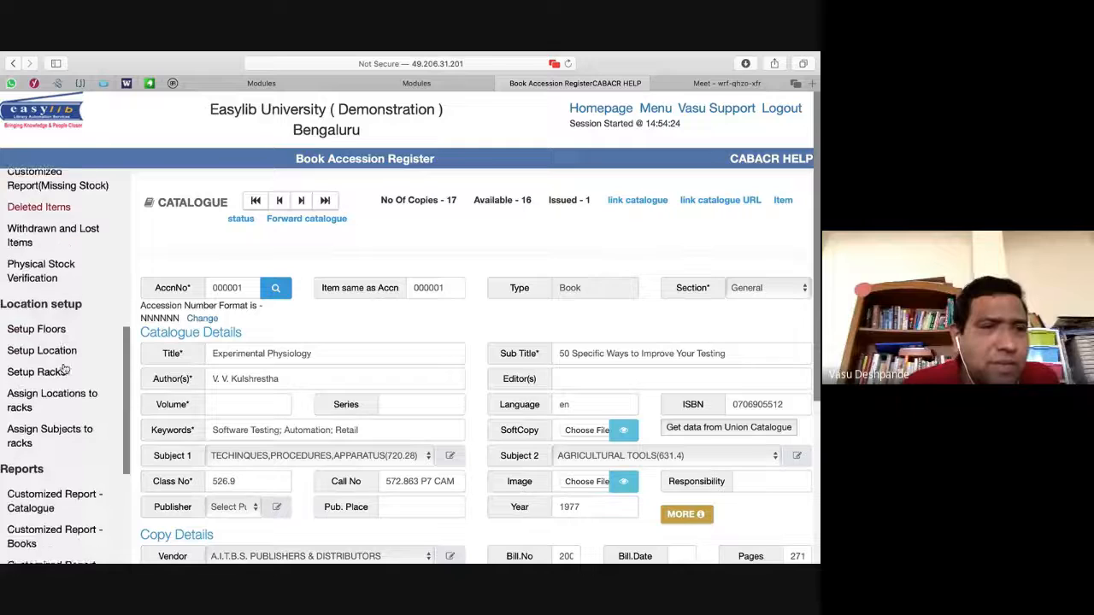
click(44, 386)
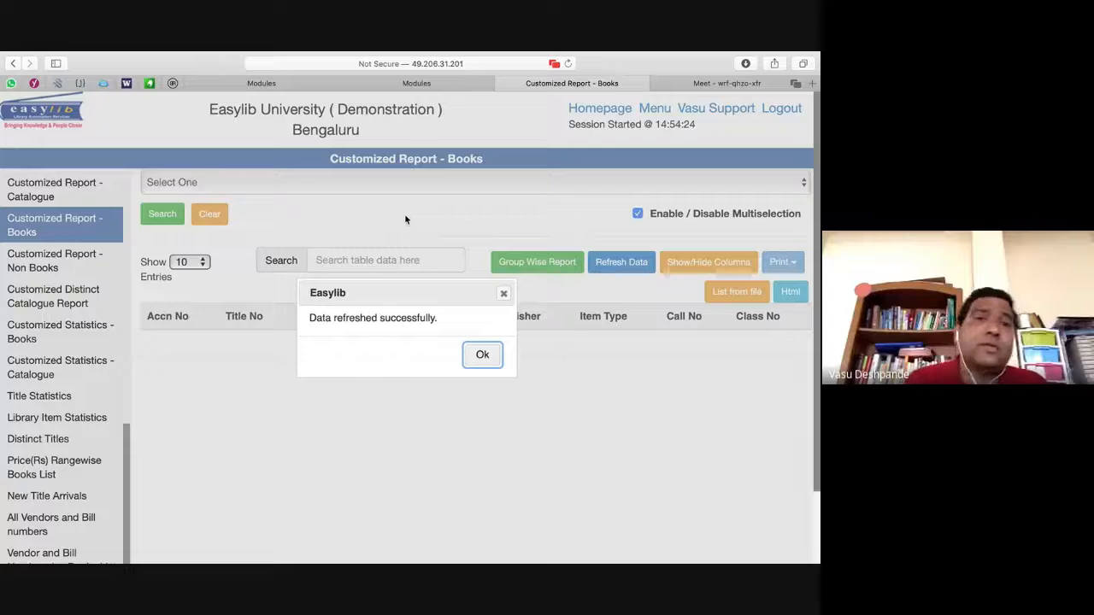
click(485, 358)
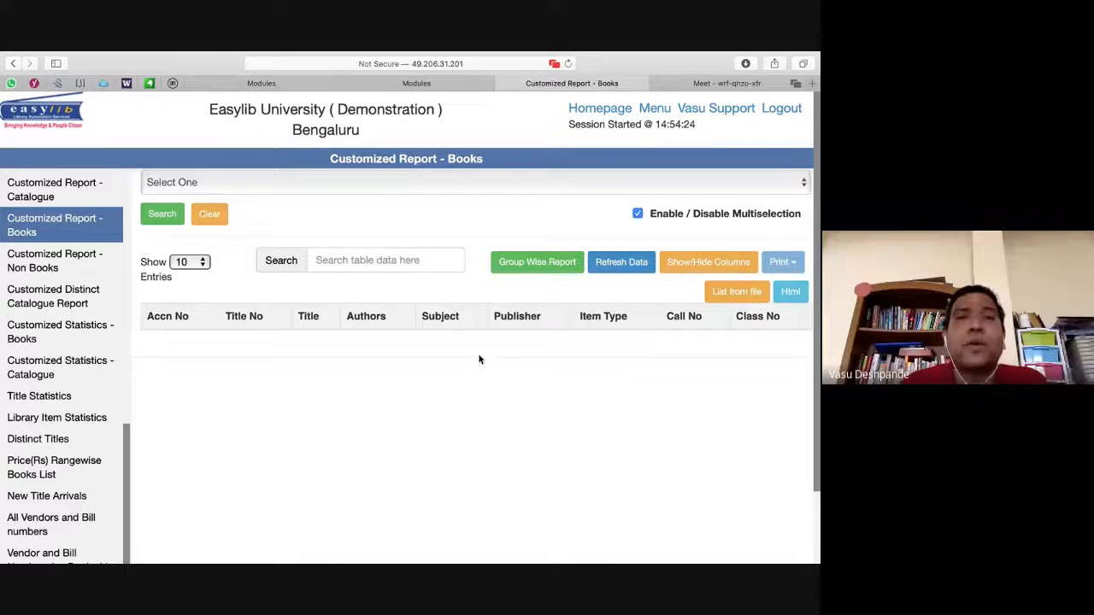
List the books with accession numbers from 000100 to 000300 and look through the first page of entries.
click(500, 186)
key(Down)
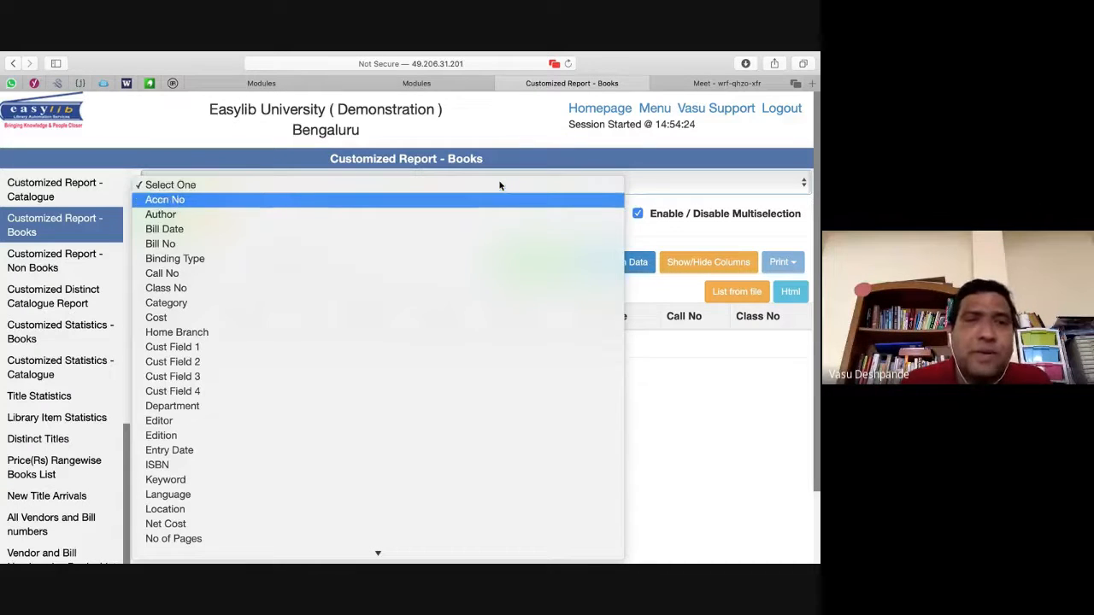
key(Return)
text(000100)
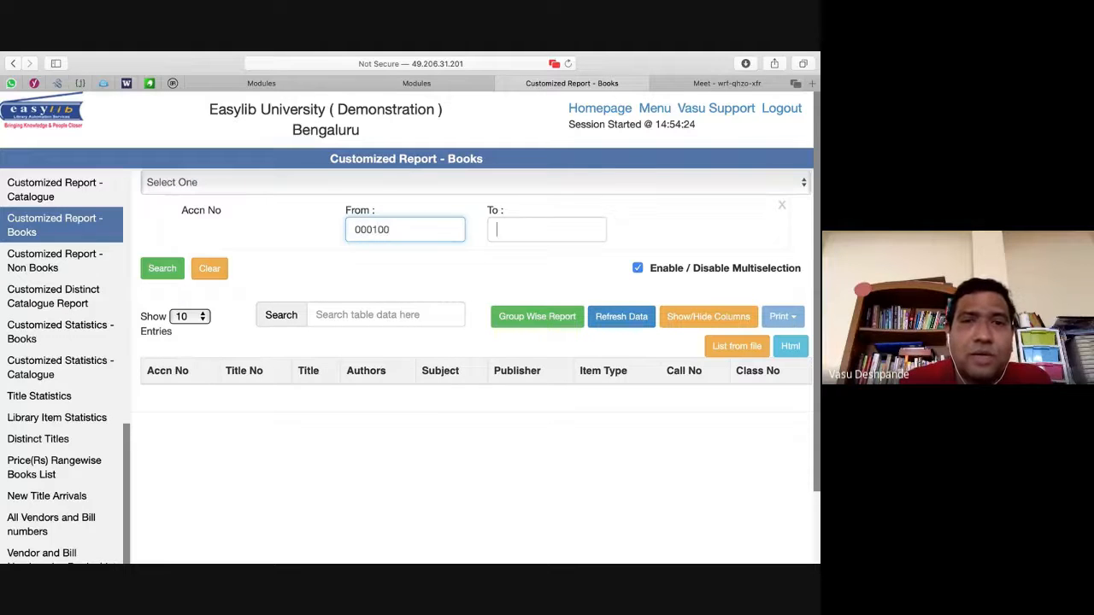
click(497, 229)
text(000)
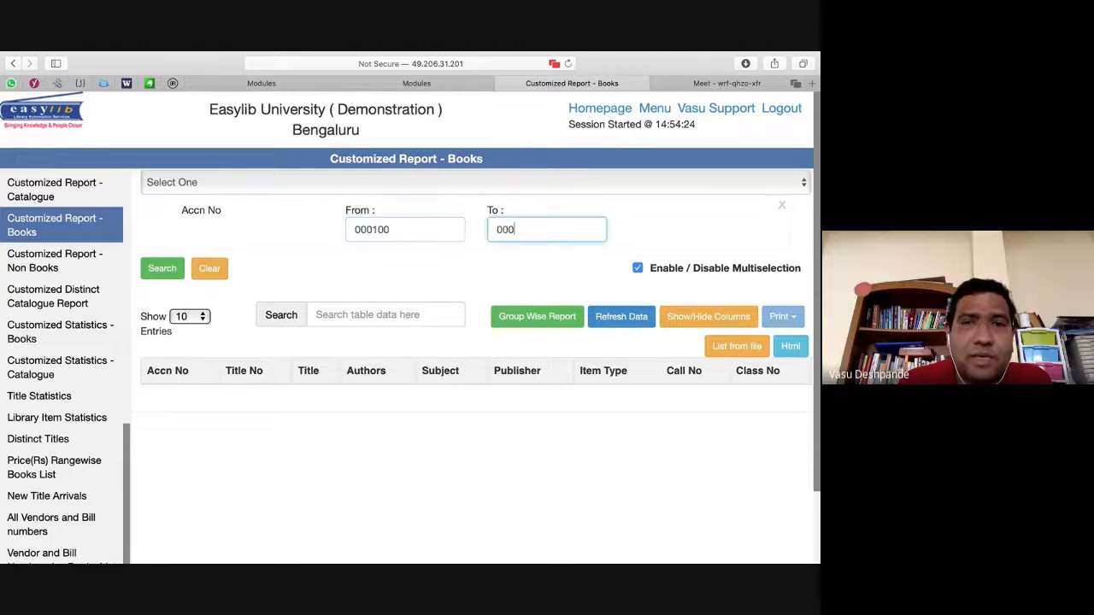
text(300)
click(162, 268)
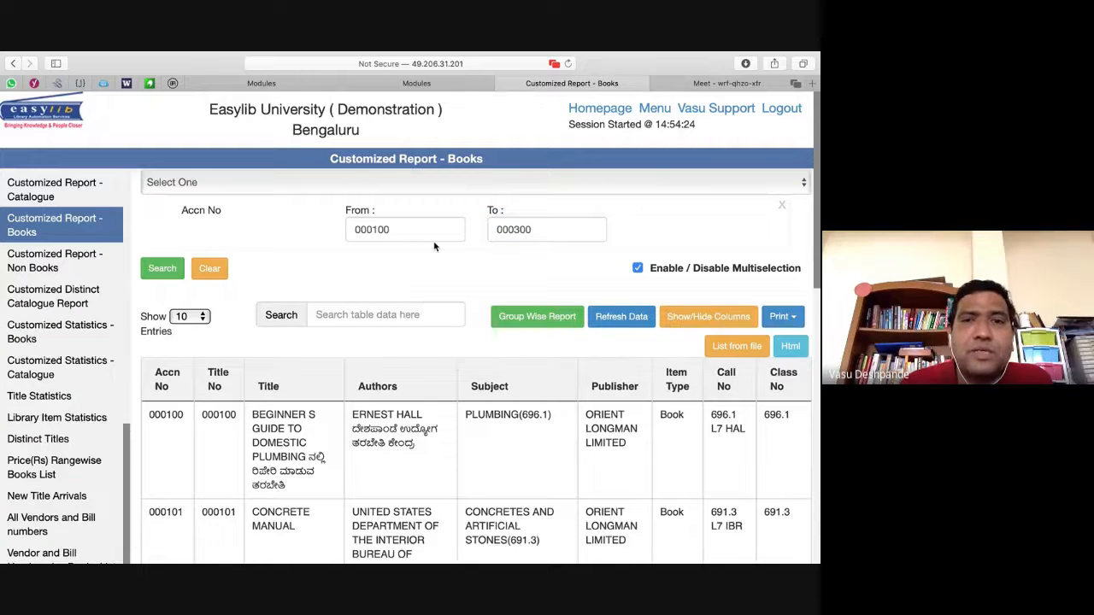
click(412, 227)
click(545, 234)
scroll(555, 490, down, 8)
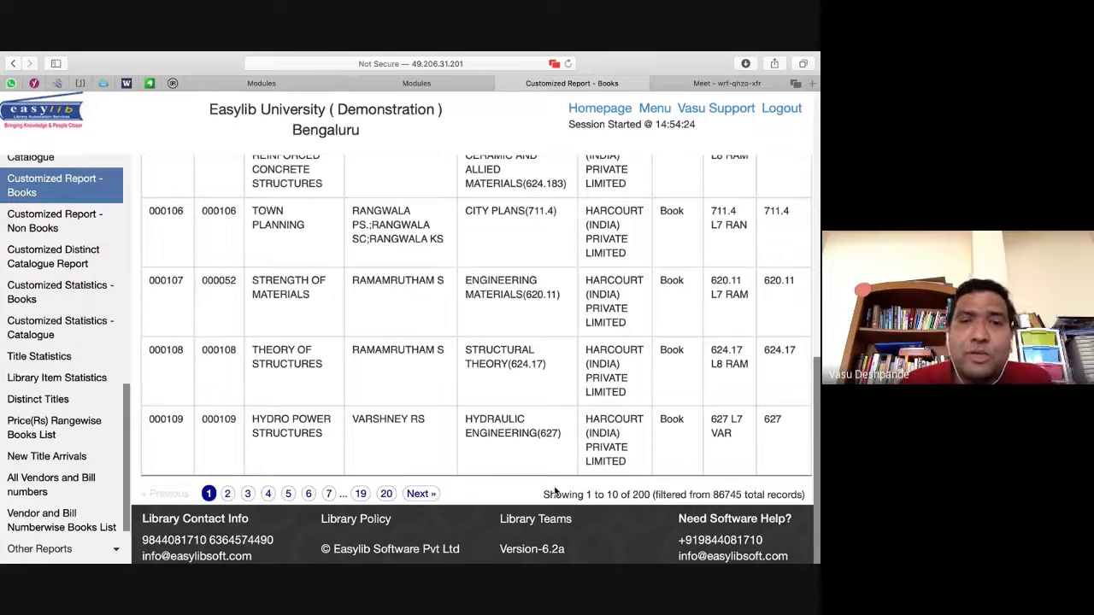
scroll(533, 382, up, 8)
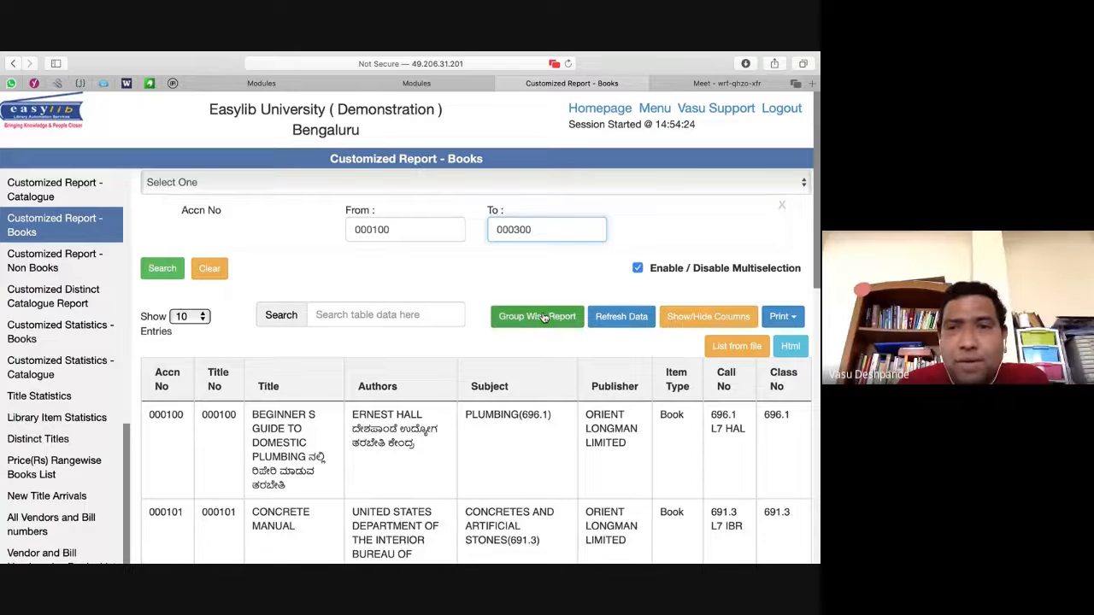
Hide the Subject, Item Type, Call No and Class No columns in the books report.
click(740, 325)
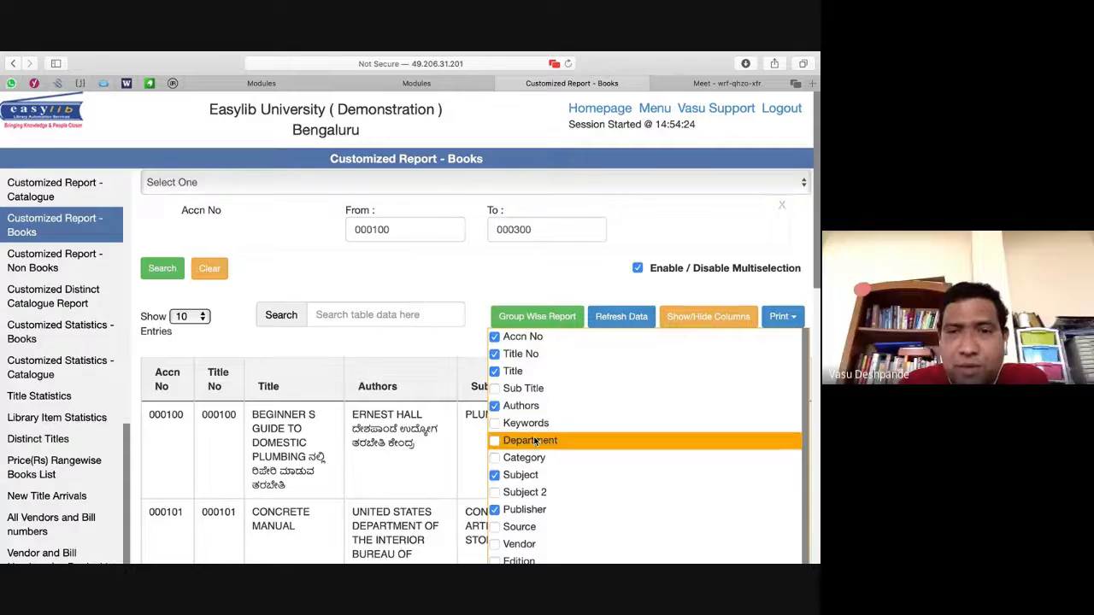
click(521, 475)
scroll(529, 513, down, 5)
scroll(526, 444, down, 1)
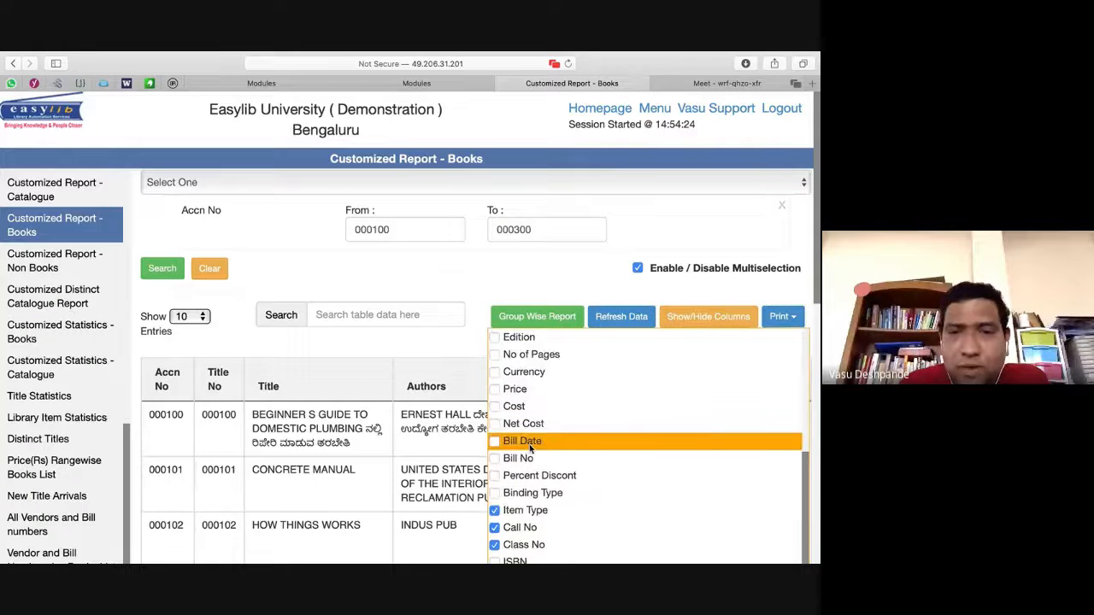
click(524, 510)
click(519, 528)
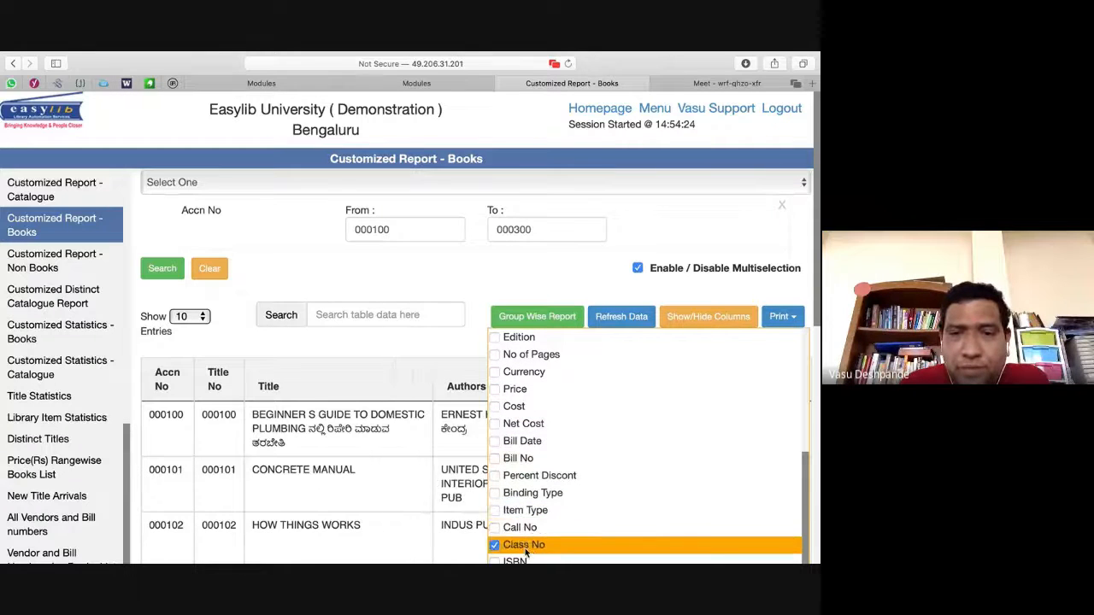
click(409, 480)
Export the books report to Excel with the Accn No, Title and Authors fields under the title Accession Report.
click(790, 321)
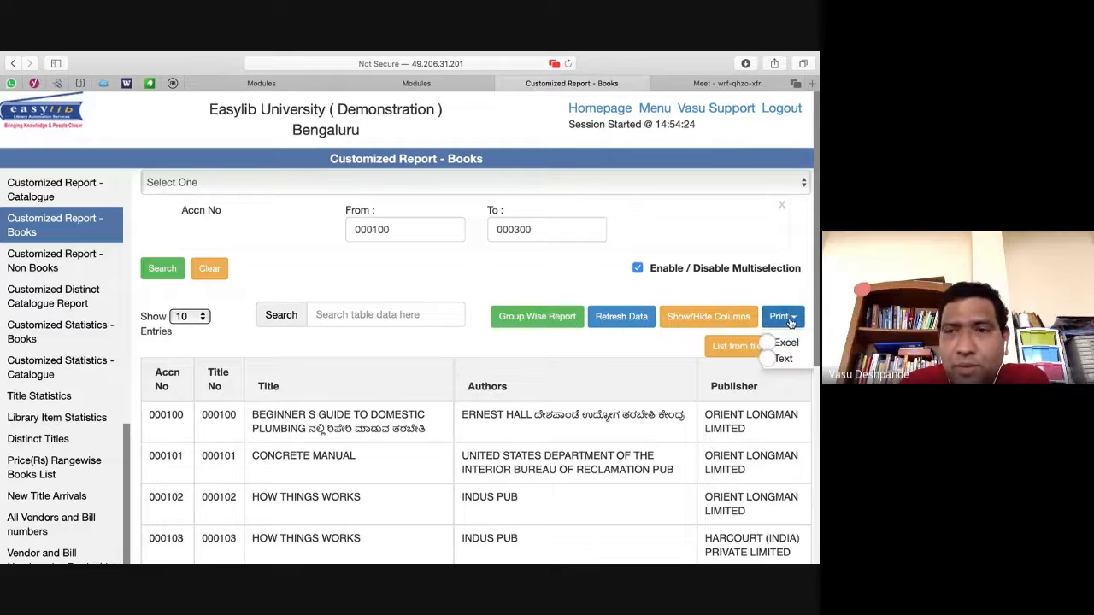
click(776, 344)
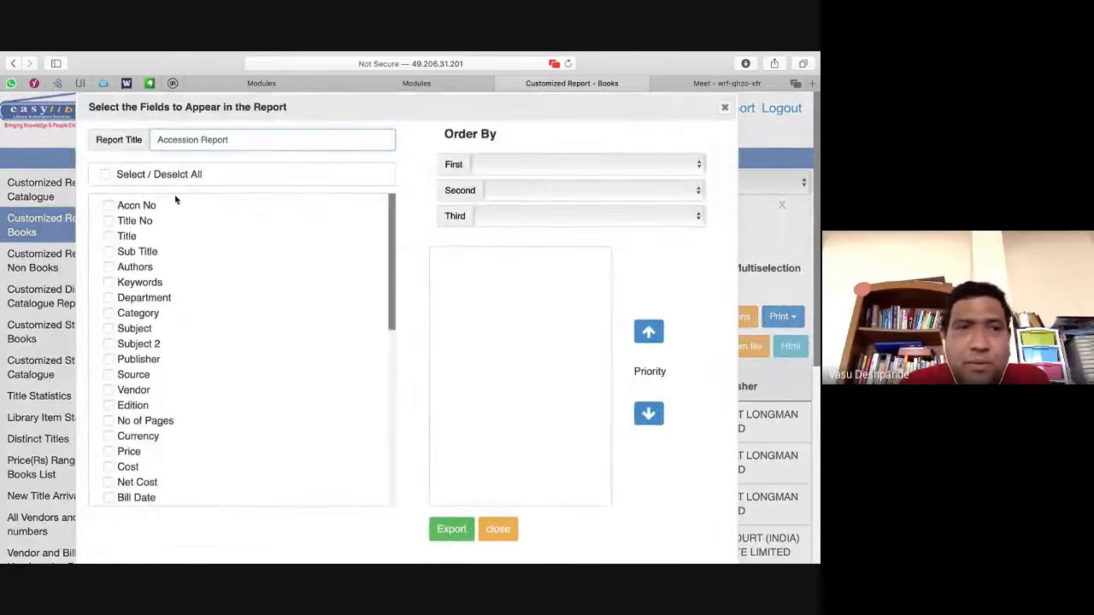
click(108, 206)
click(108, 239)
click(109, 272)
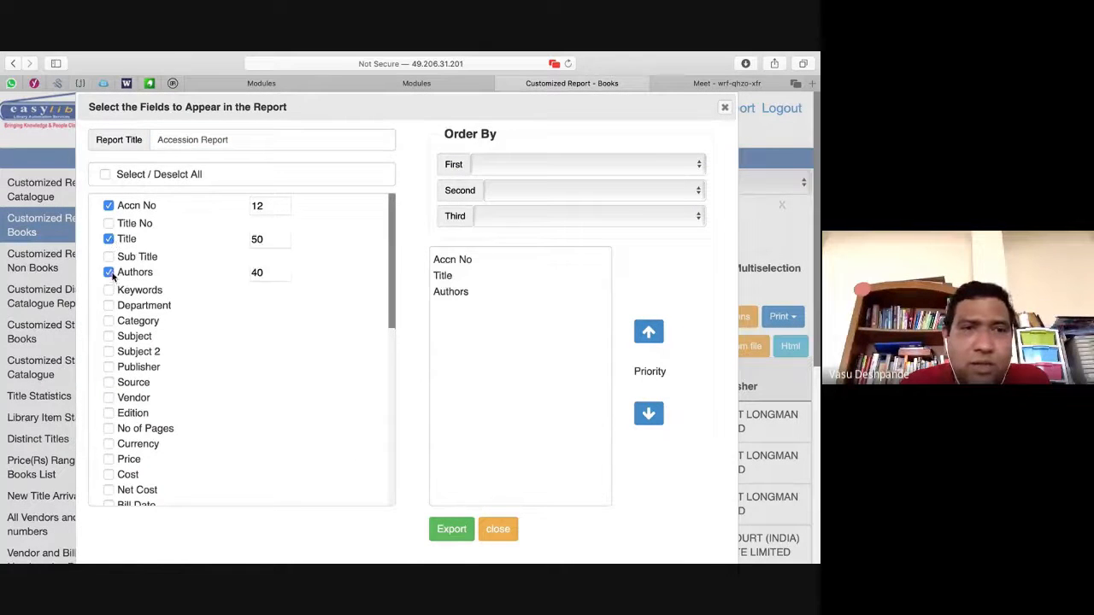
click(451, 530)
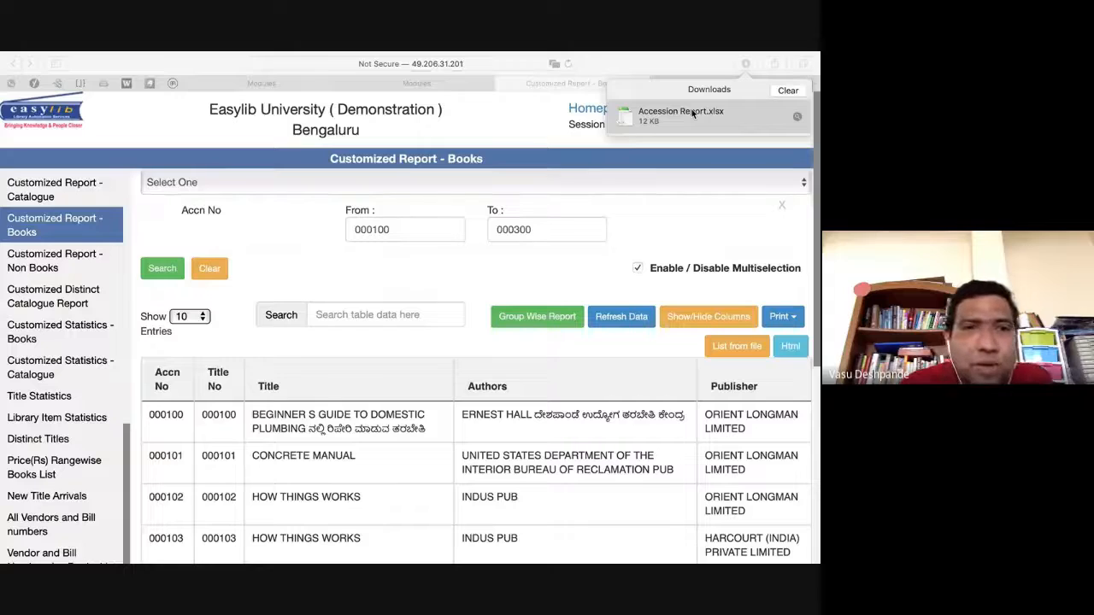
Open the downloaded Accession Report.xlsx in Excel and examine its titles and authors, starting with the entry for accession number 000100.
double_click(693, 114)
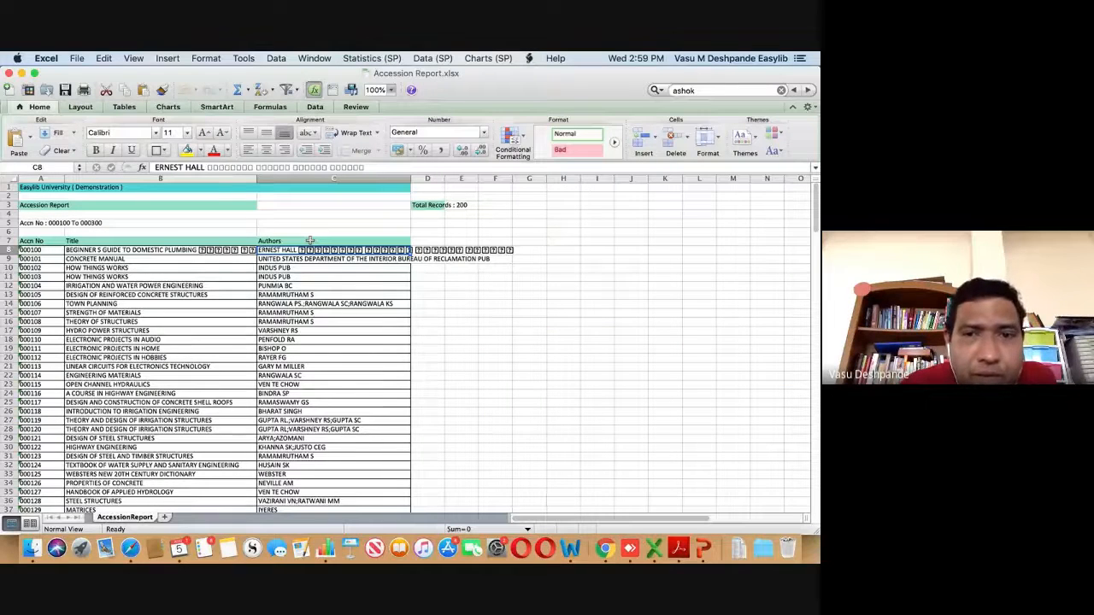
scroll(310, 242, up, 3)
click(337, 322)
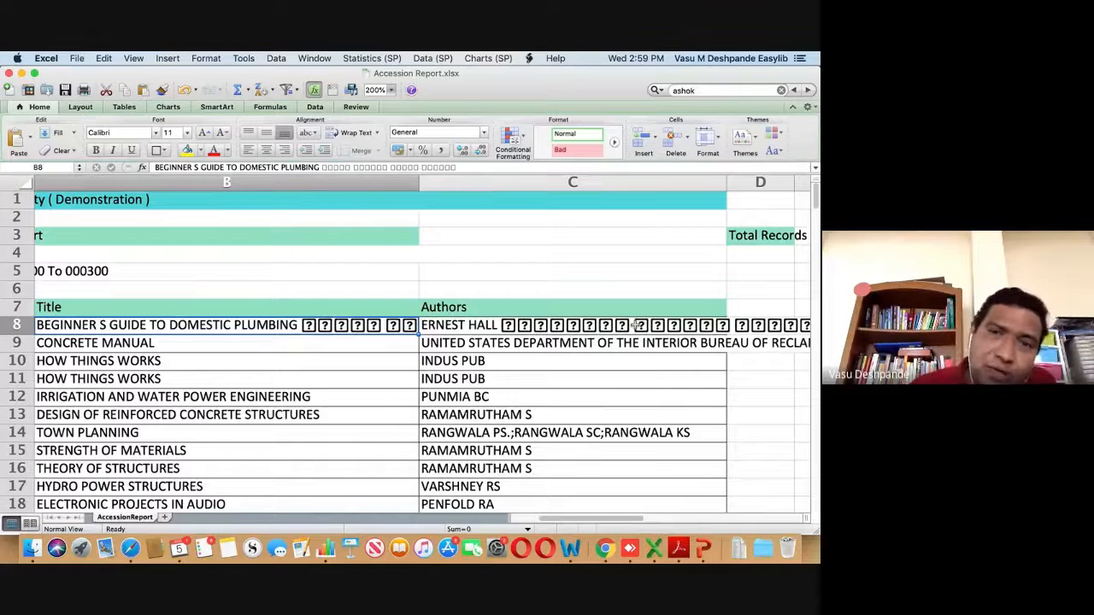
scroll(637, 325, left, 2)
scroll(637, 325, down, 1)
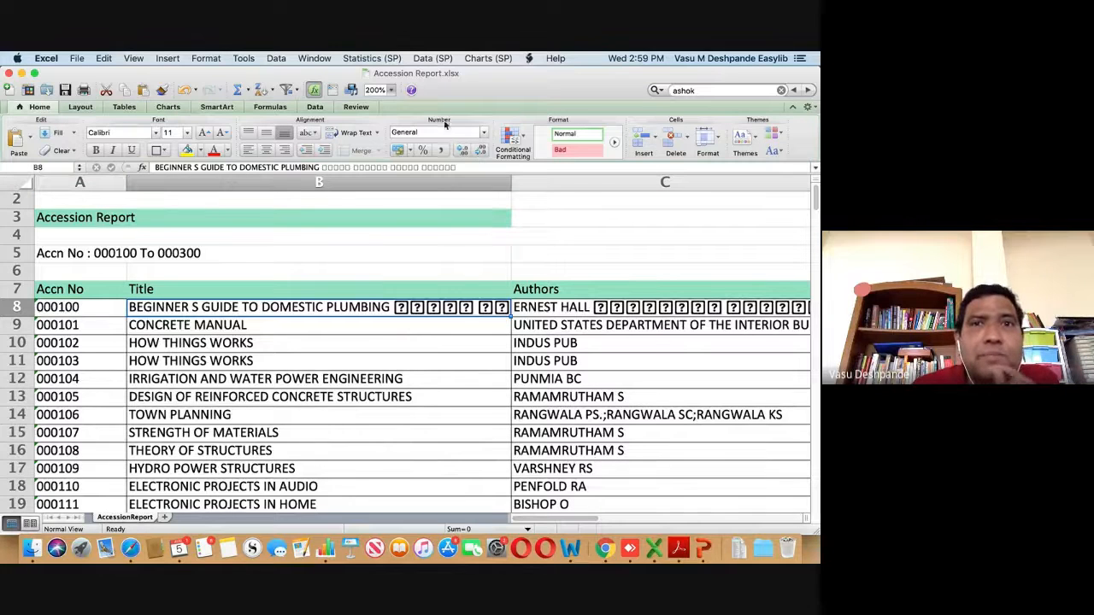
click(471, 240)
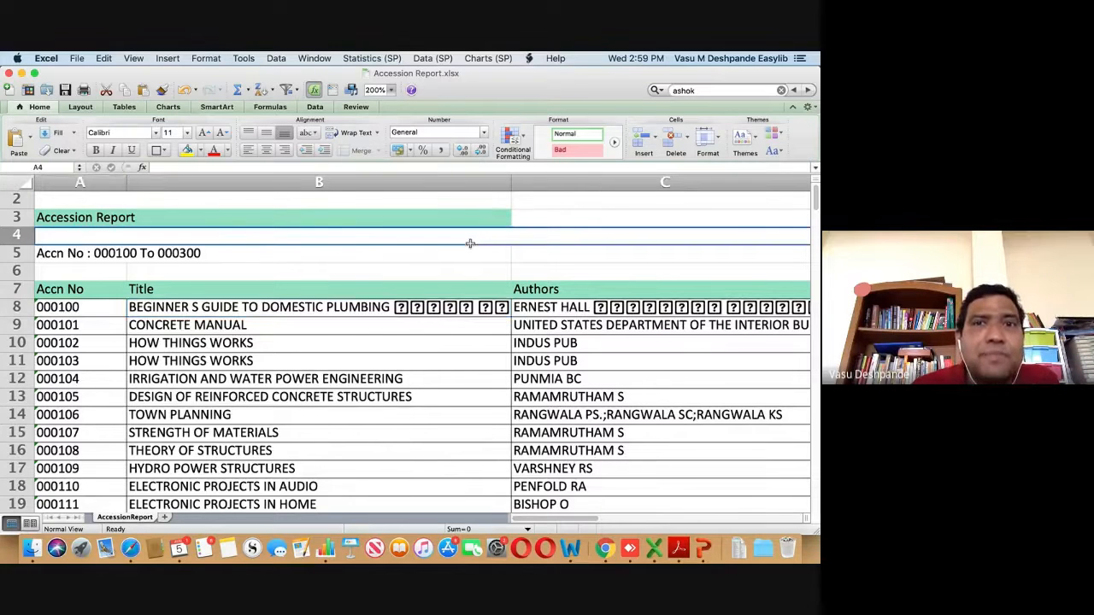
click(415, 310)
scroll(415, 310, down, 15)
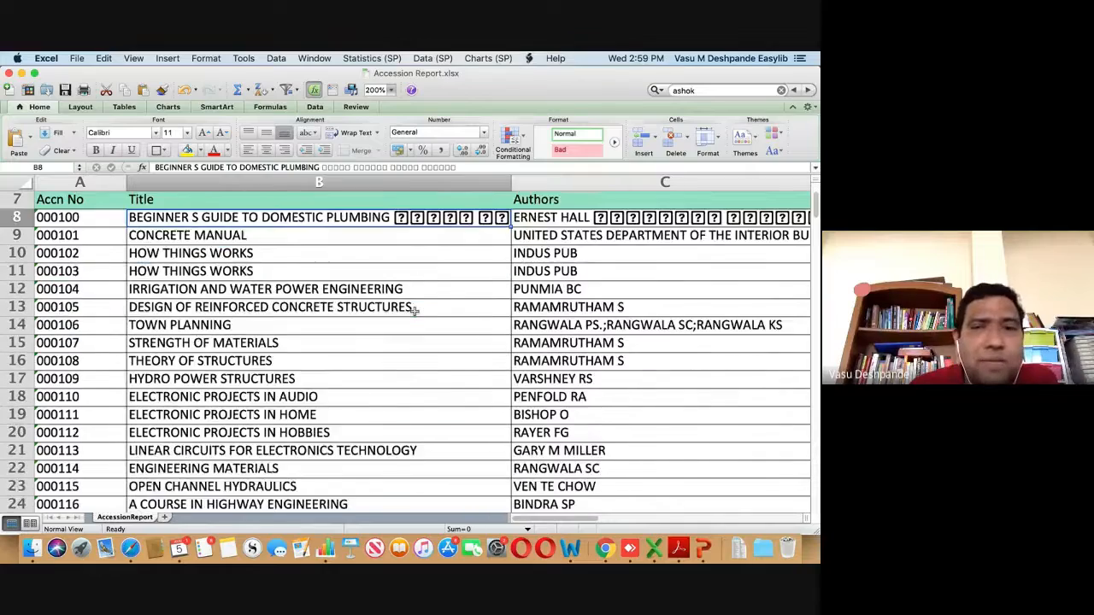
click(417, 325)
click(603, 379)
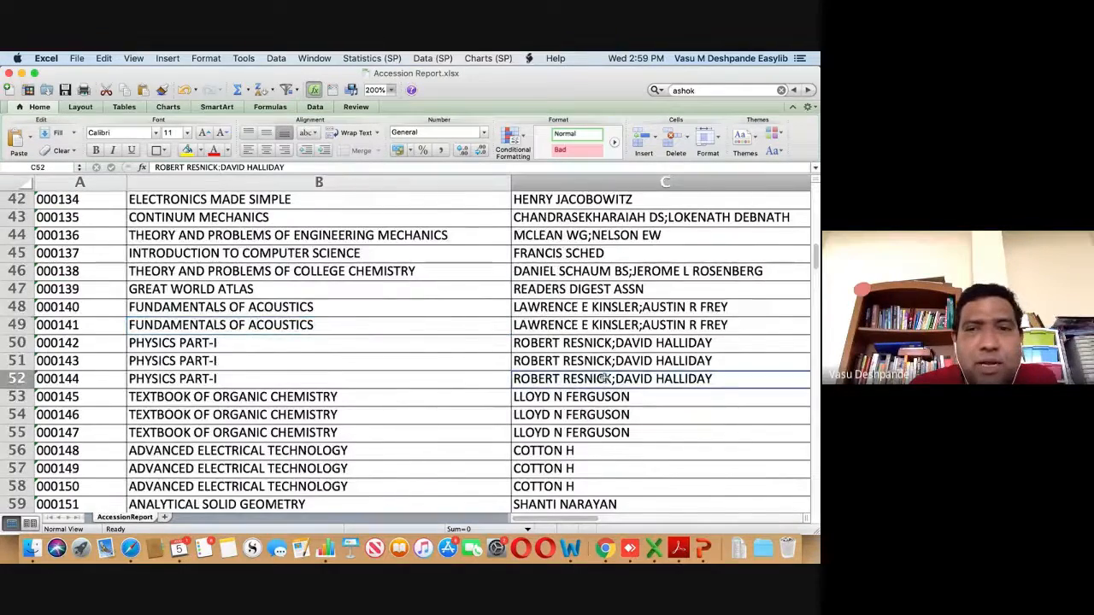
scroll(603, 379, down, 10)
scroll(604, 379, down, 7)
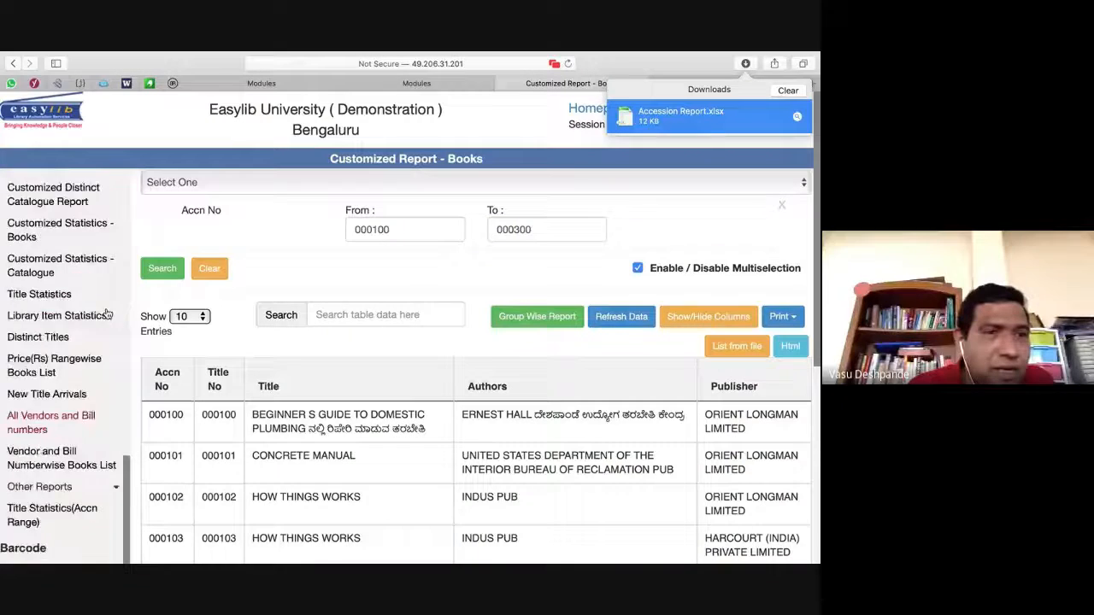
Show the Title Statistics by category in Safari and examine the NULL and exam section rows.
scroll(97, 339, up, 3)
click(39, 418)
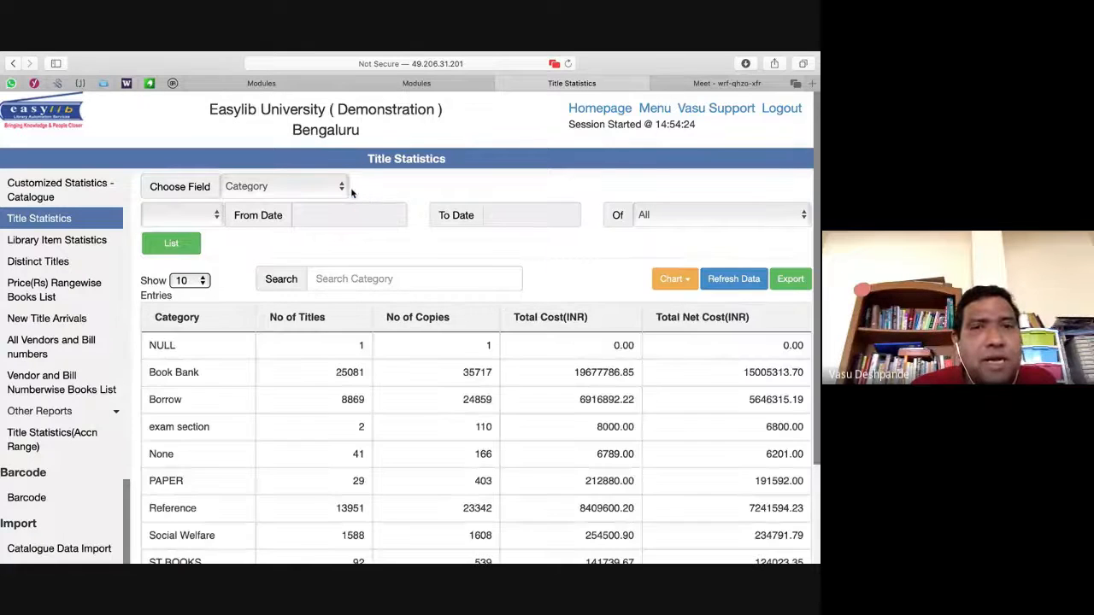
scroll(297, 417, down, 3)
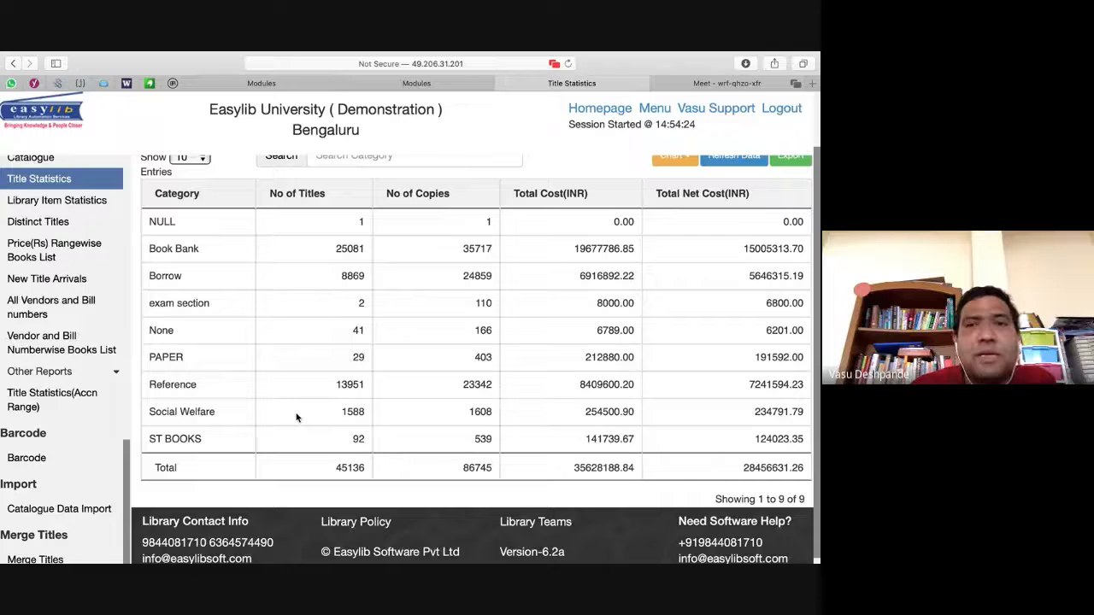
double_click(163, 236)
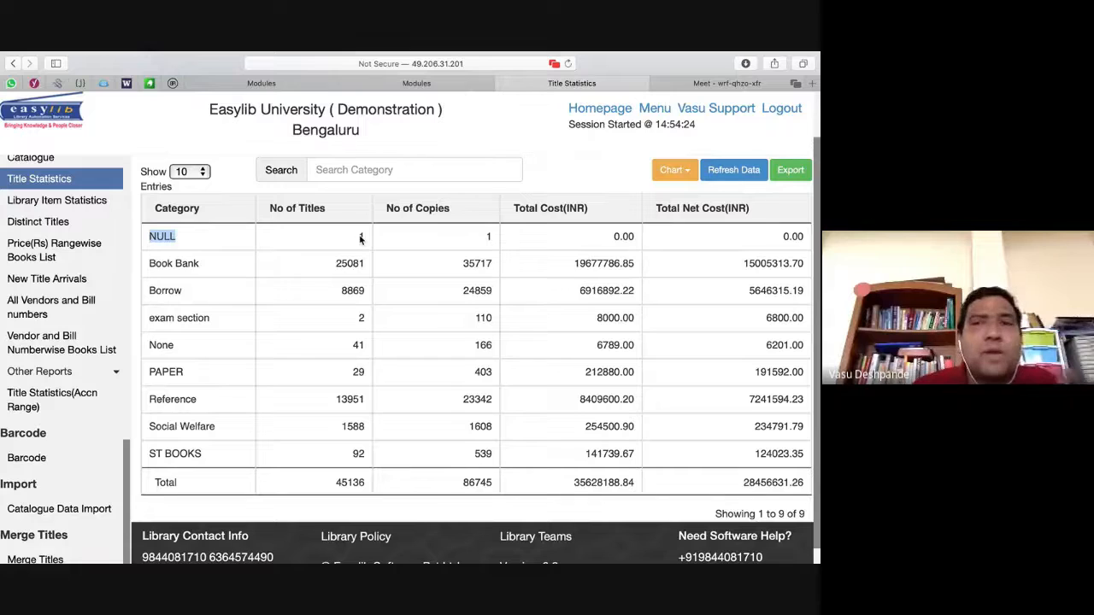
double_click(188, 322)
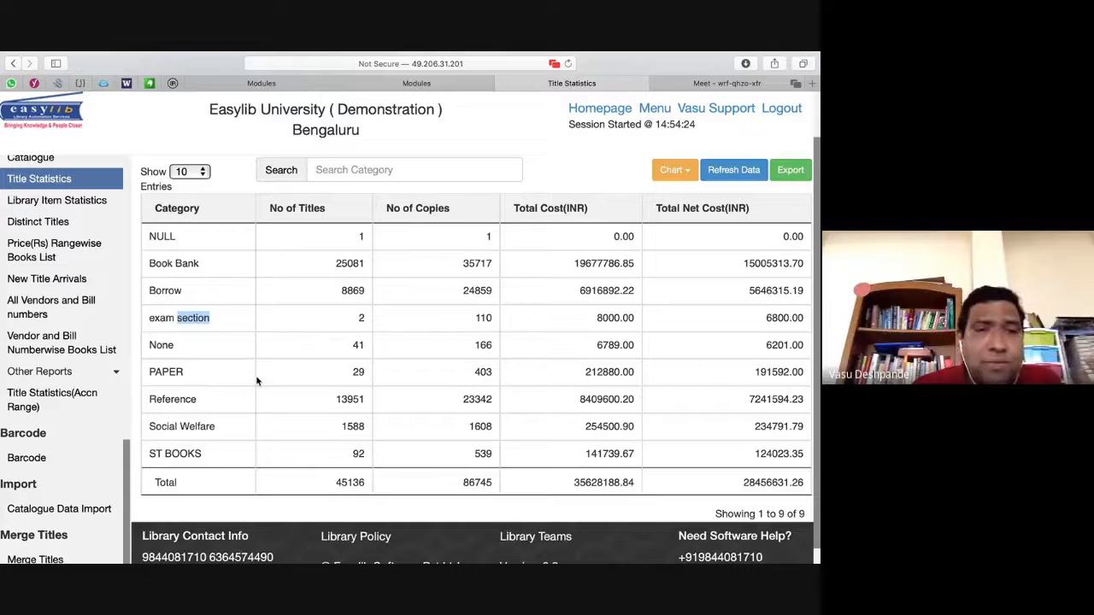
click(174, 321)
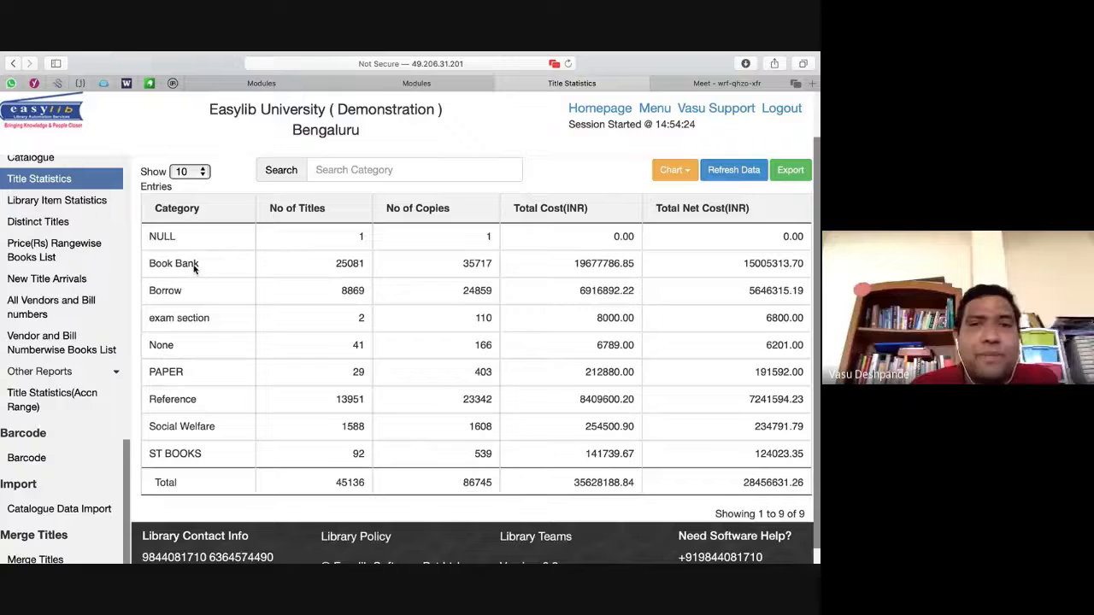
drag(151, 317, 439, 330)
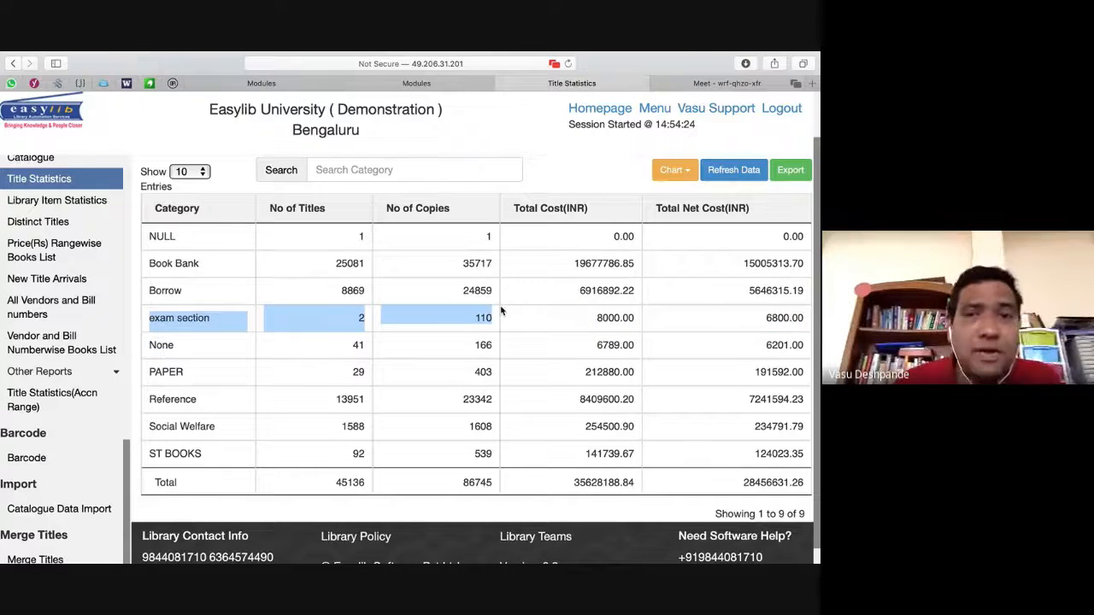
double_click(232, 315)
Open the Customized Report - Books and set it up with Category as the only search criterion.
scroll(54, 313, up, 3)
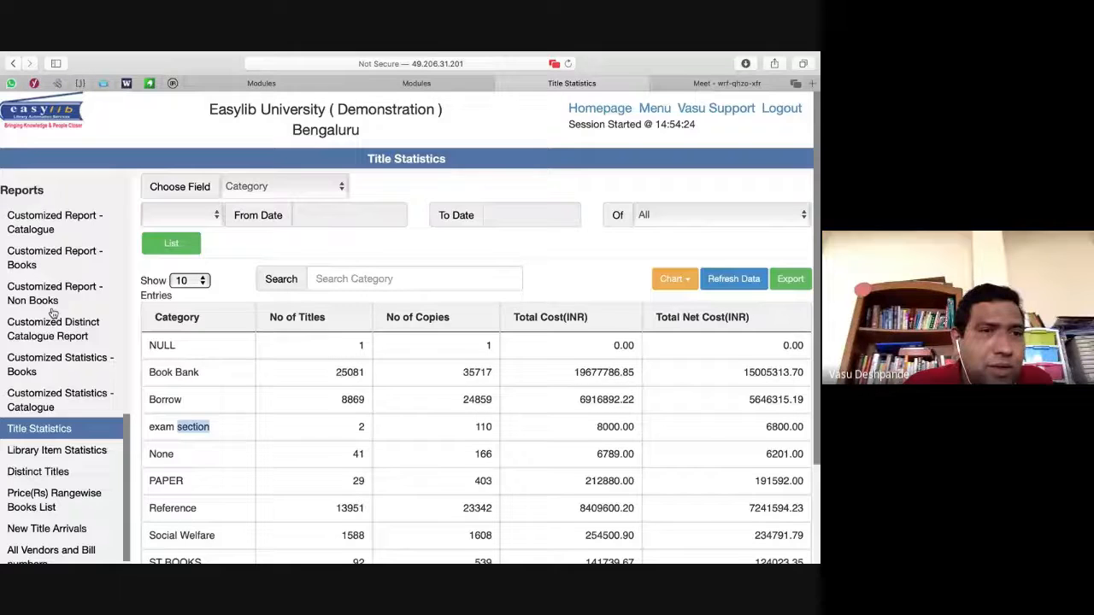
click(55, 258)
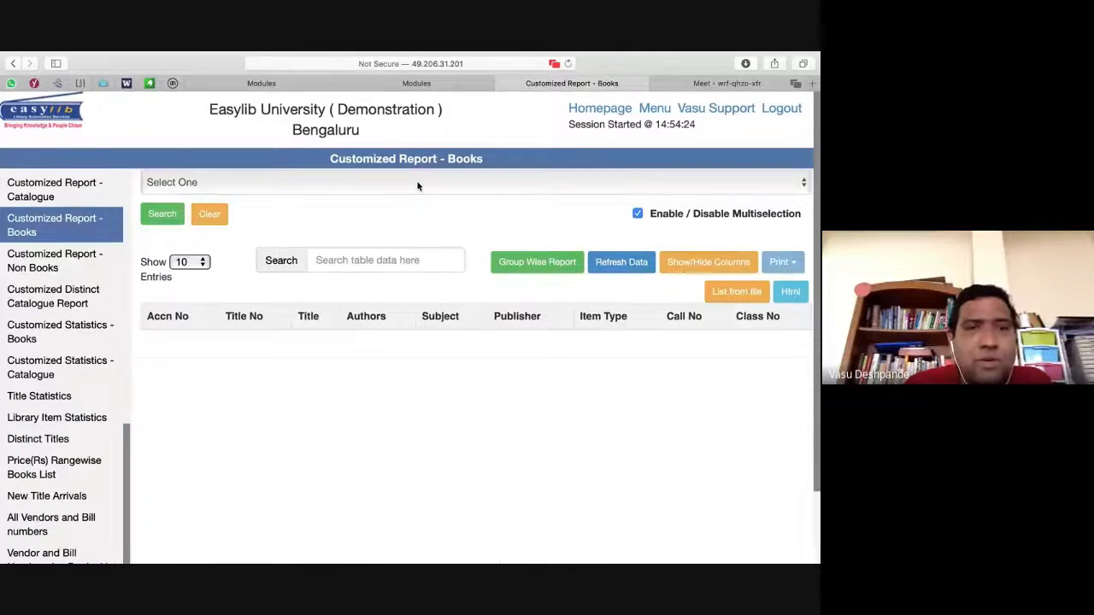
click(417, 182)
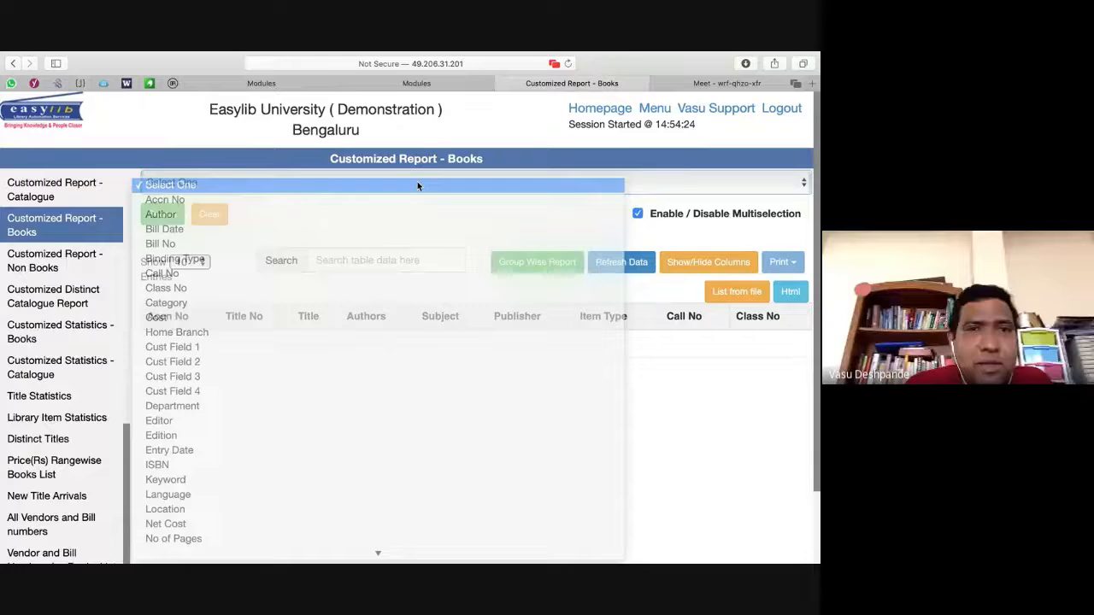
click(410, 273)
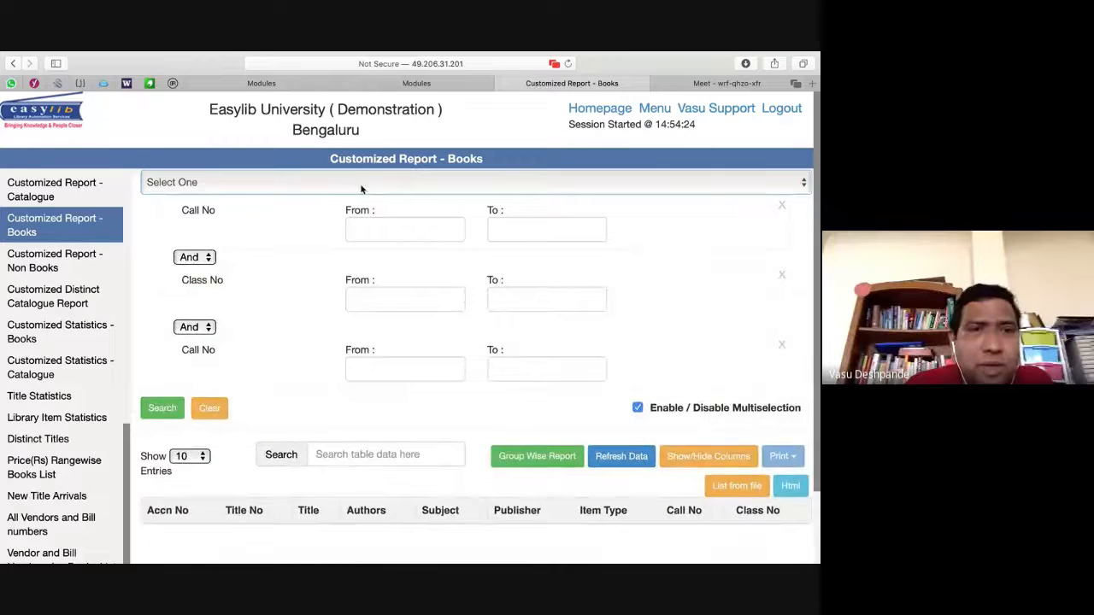
click(360, 182)
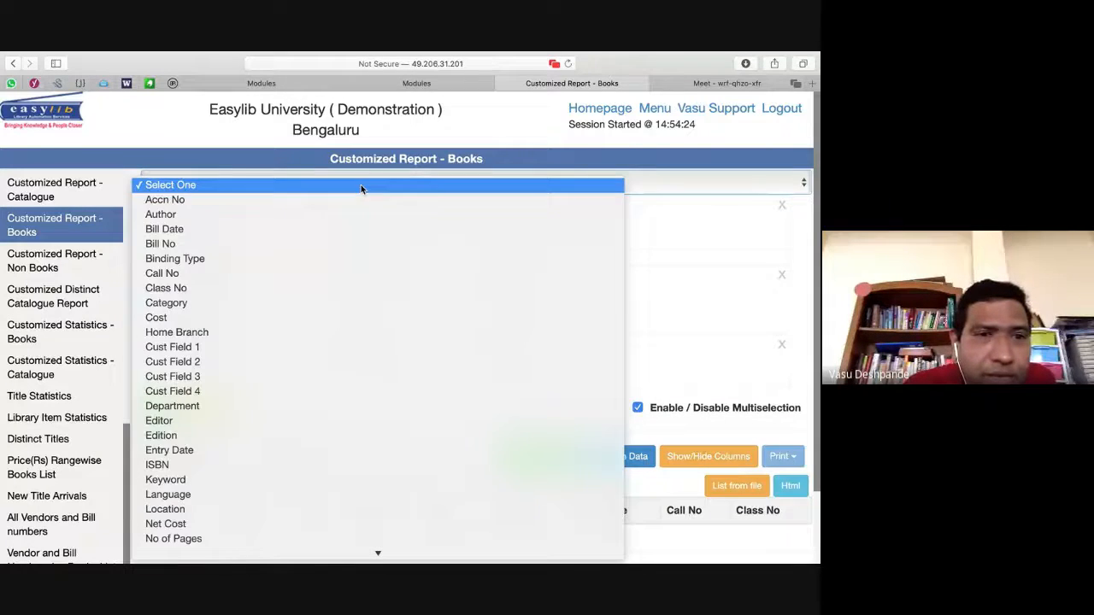
click(293, 308)
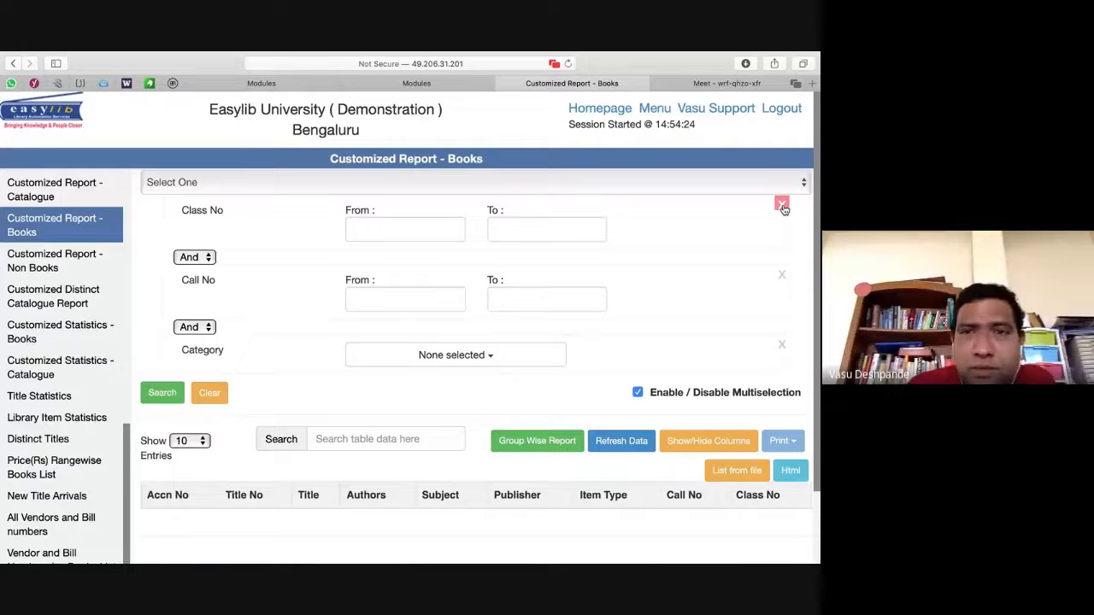
click(783, 209)
click(783, 208)
List the books in the exam section category and examine the resulting records.
click(456, 215)
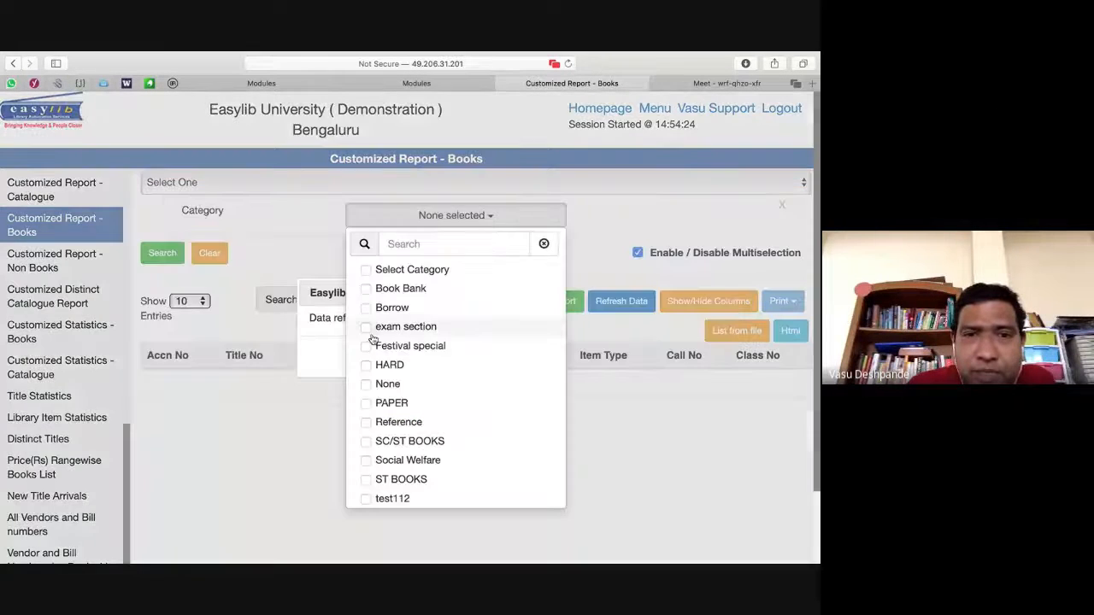
click(406, 327)
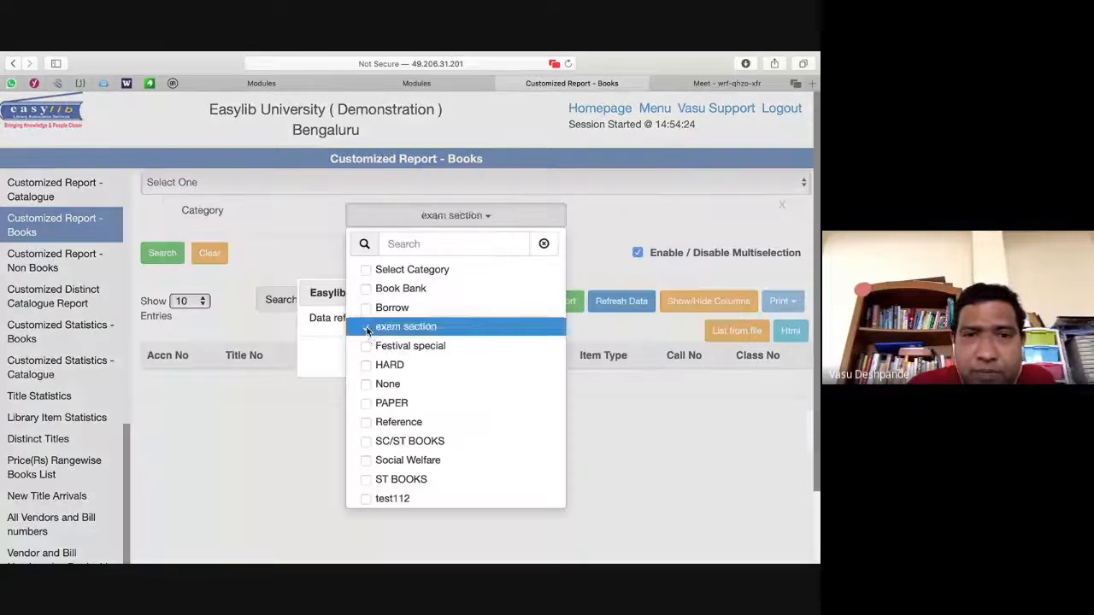
click(604, 216)
click(482, 355)
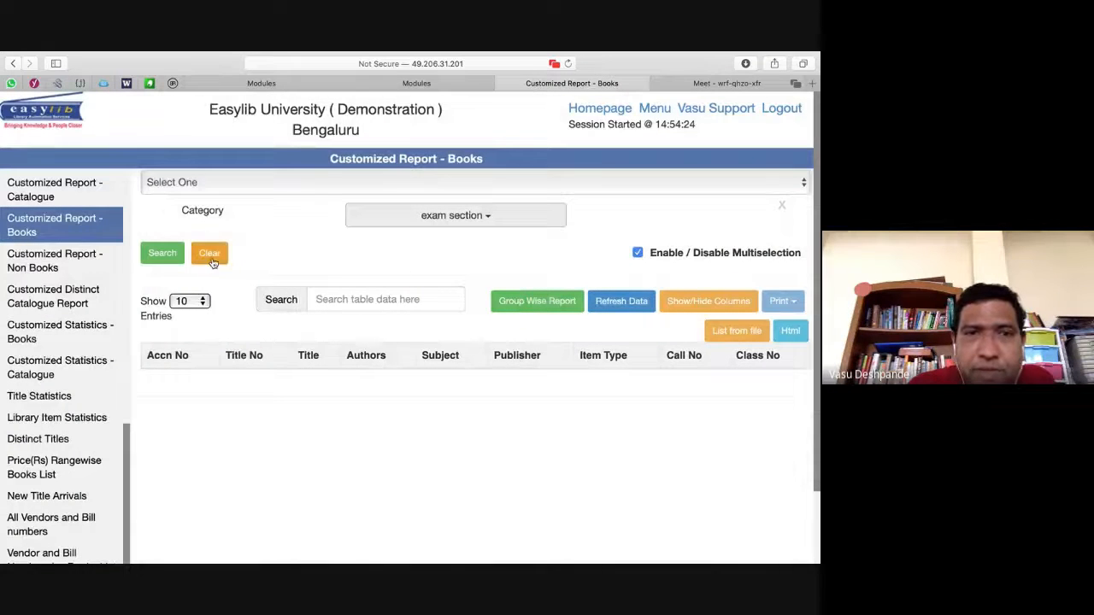
click(162, 253)
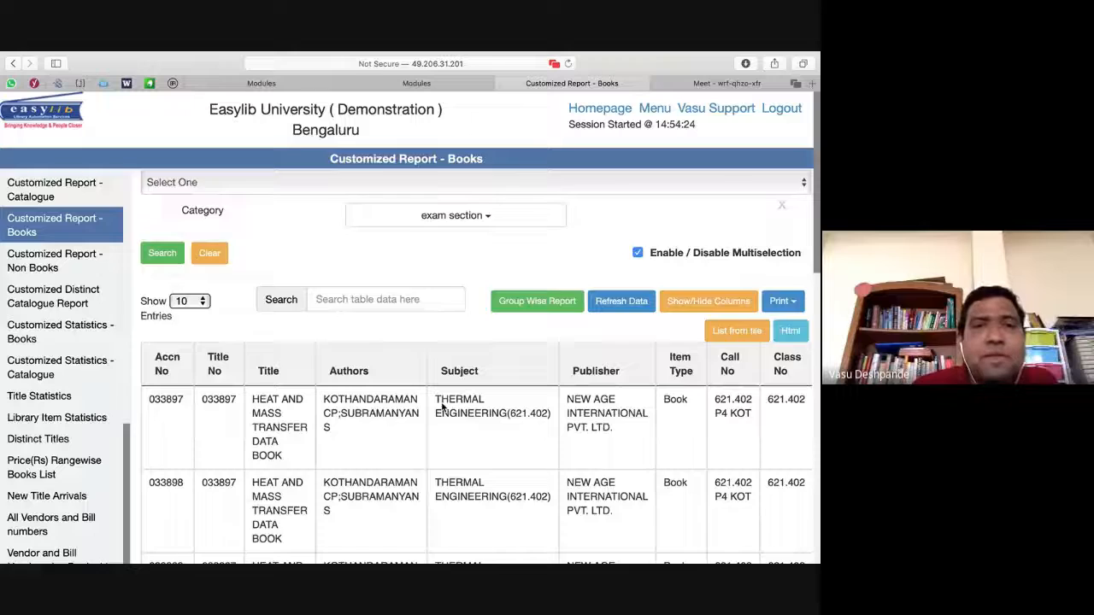
scroll(442, 407, down, 5)
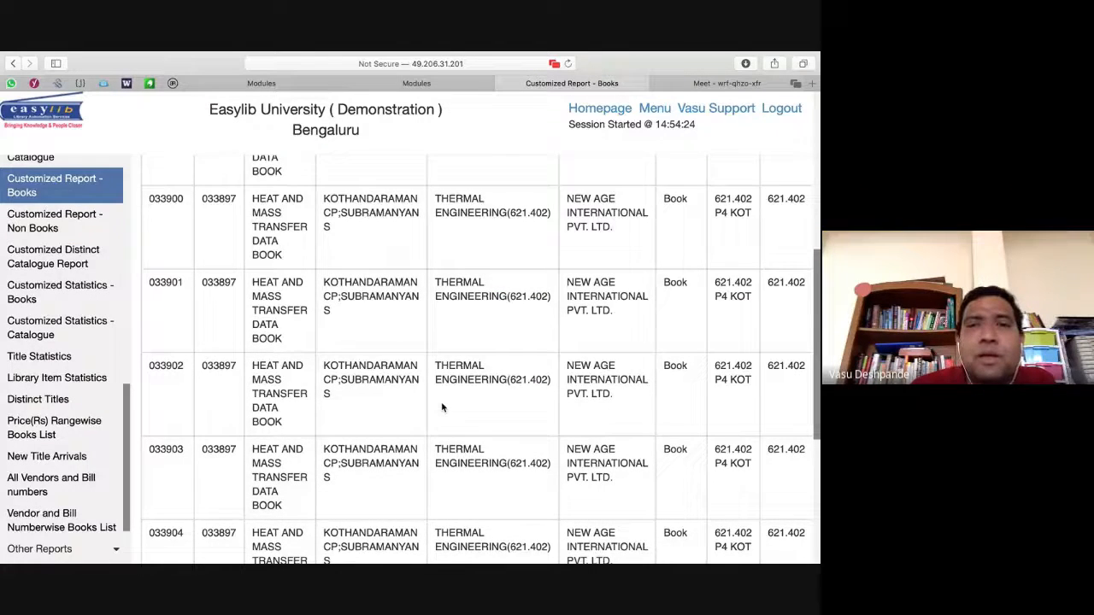
scroll(575, 441, up, 5)
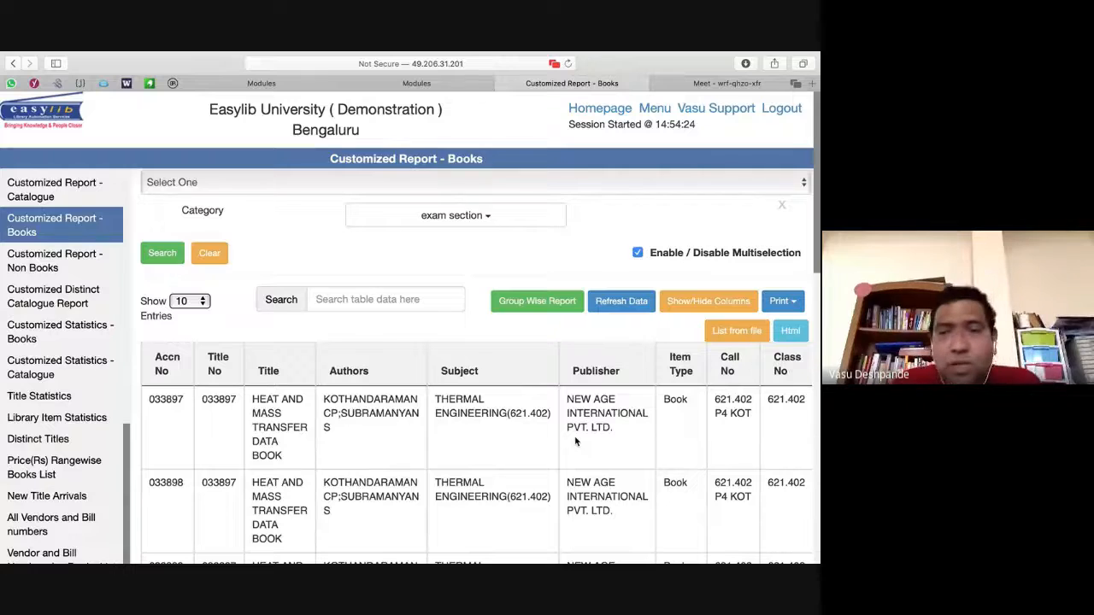
scroll(564, 406, right, 1)
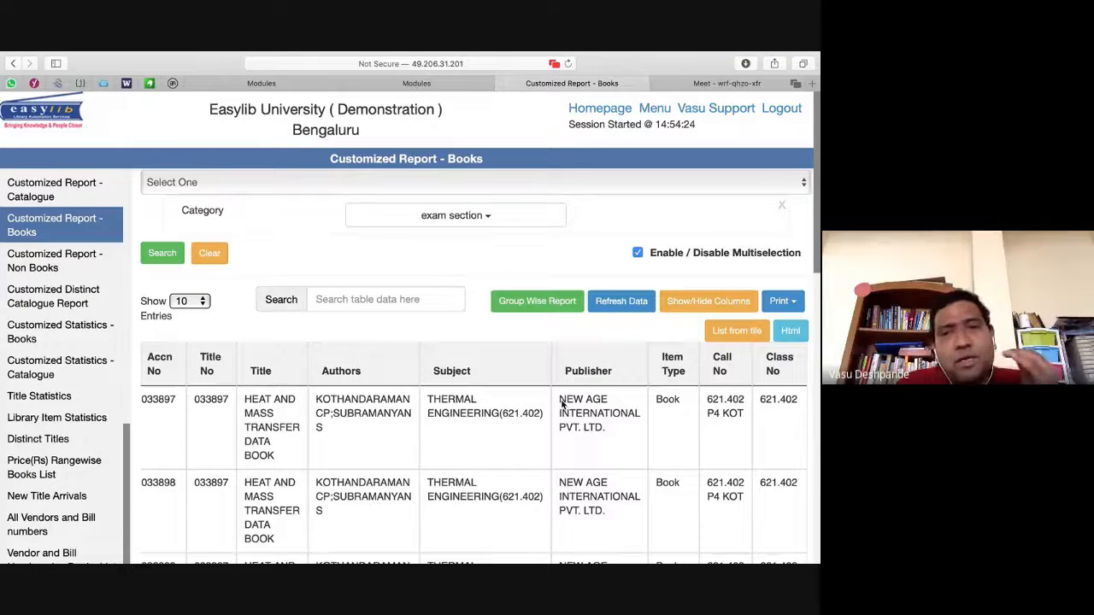
scroll(562, 405, left, 1)
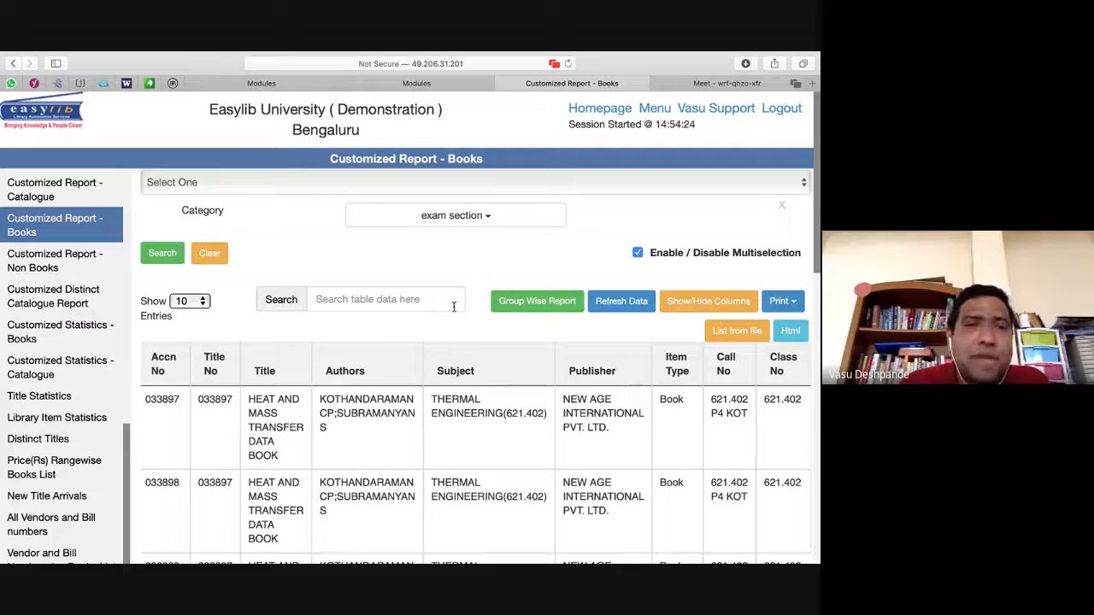
Switch to PowerPoint and shrink the notes area to show all the error management tools on slide 15.
key(super+Tab)
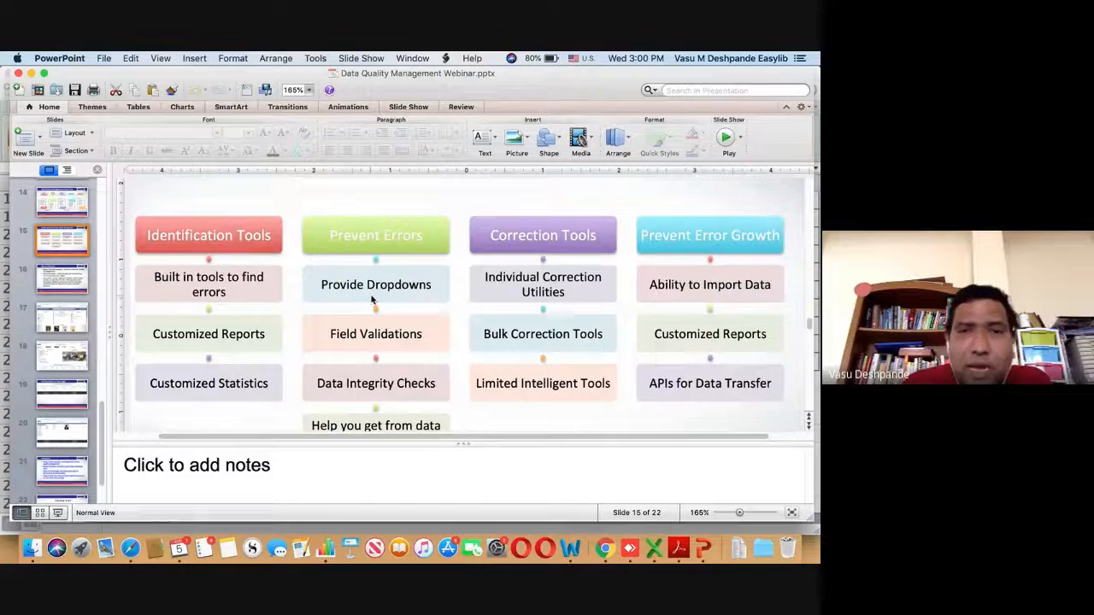
key(super+Tab)
key(super+Tab)
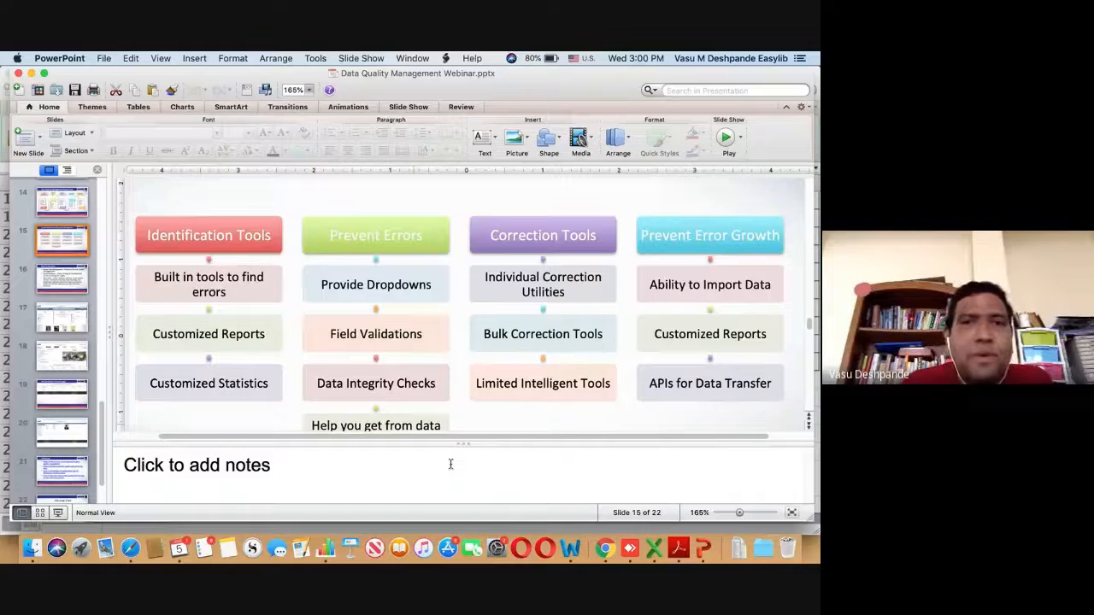
drag(453, 445, 452, 497)
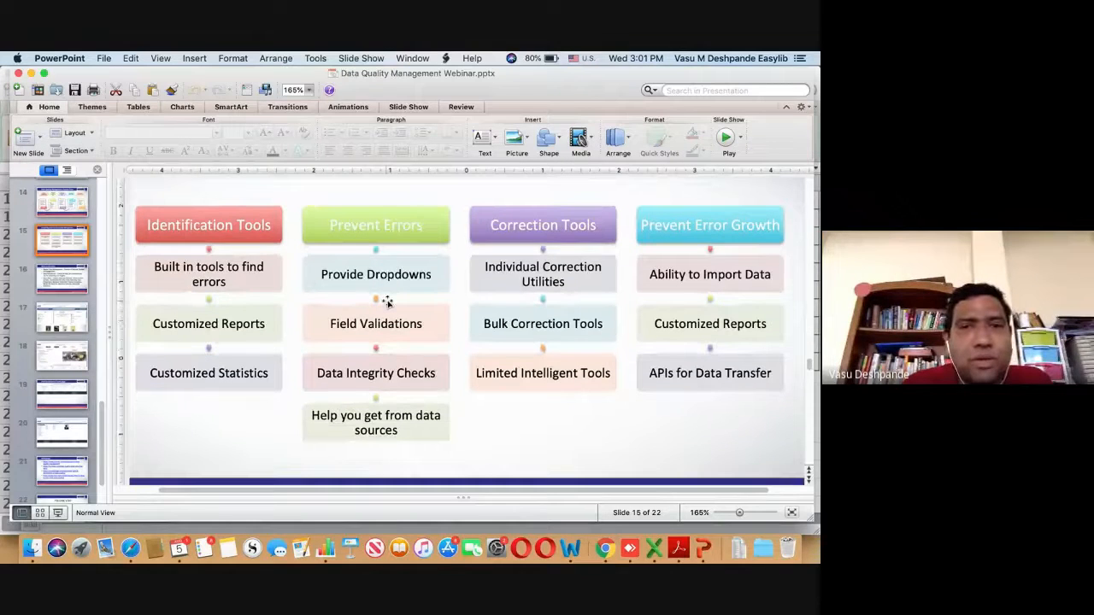
Switch to the Book Accession Register in Chrome, enlarge the page to 125% and hide its side menu.
key(super+Tab)
key(super+Tab)
key(super+Tab)
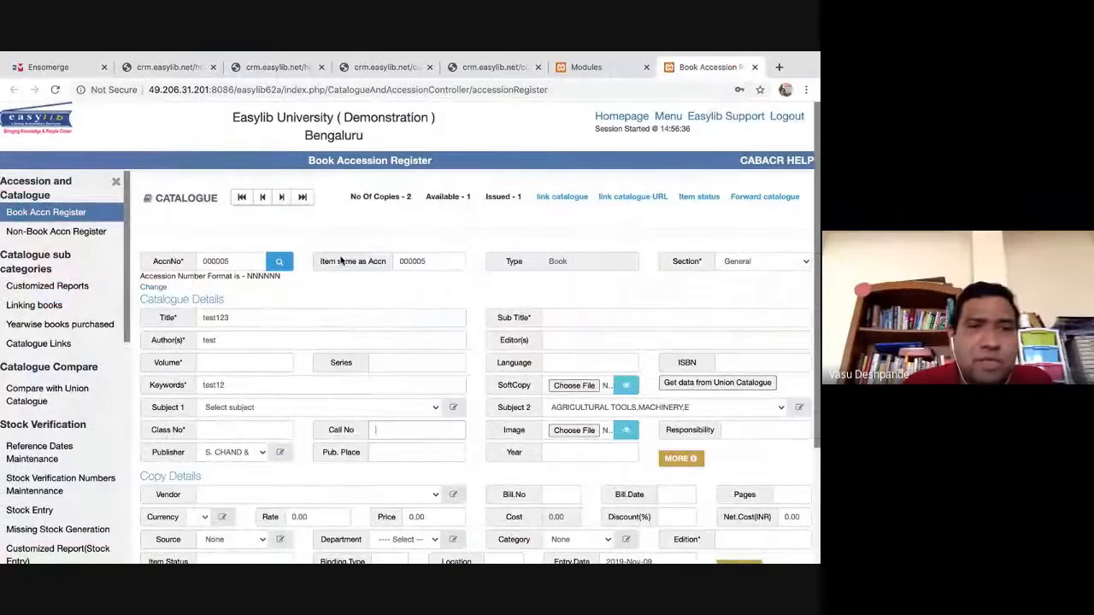
key(super+equal)
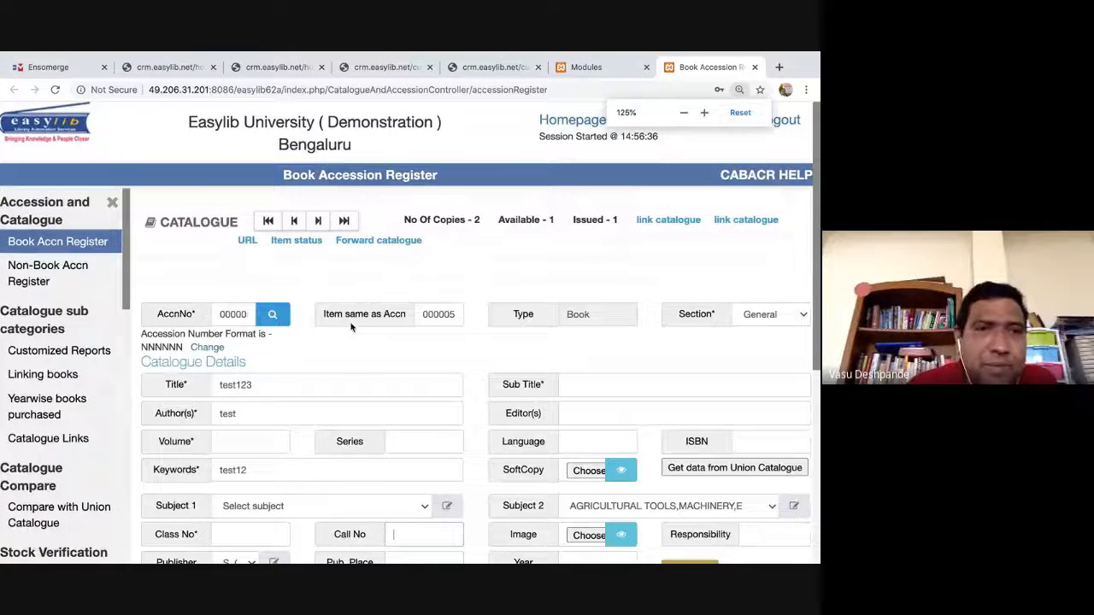
click(111, 201)
scroll(353, 298, down, 3)
scroll(353, 297, down, 2)
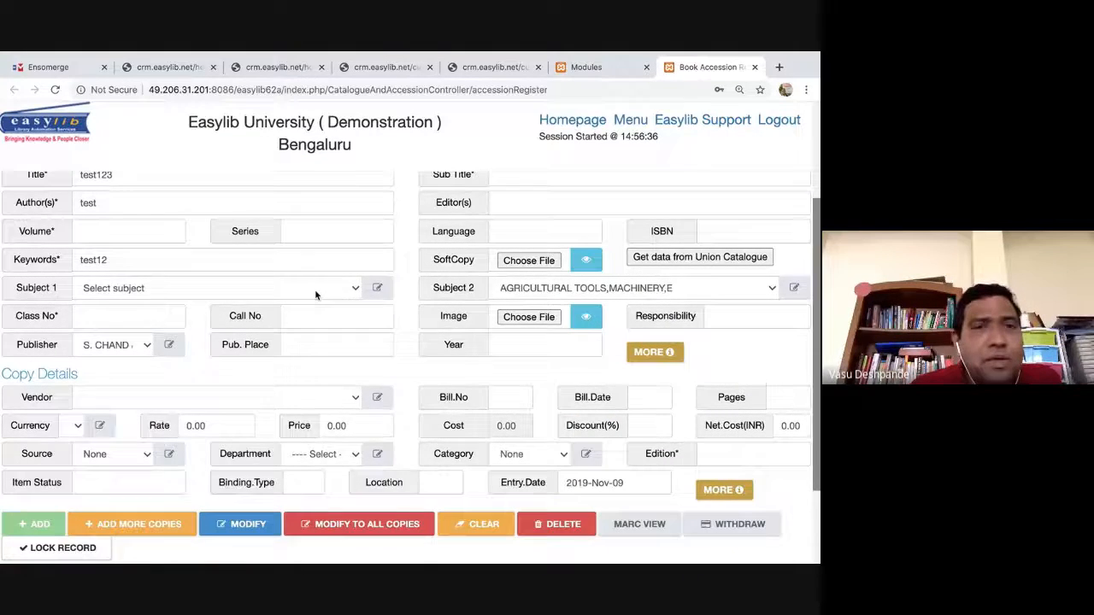
Choose BIOINFORMATICS572.863; as Subject 1, AIR CUSHION VEHICLES(629.3) as Subject 2 and ABHISHEK PUBLICATIONS as the vendor.
click(315, 295)
scroll(294, 408, down, 10)
scroll(295, 408, down, 12)
click(233, 290)
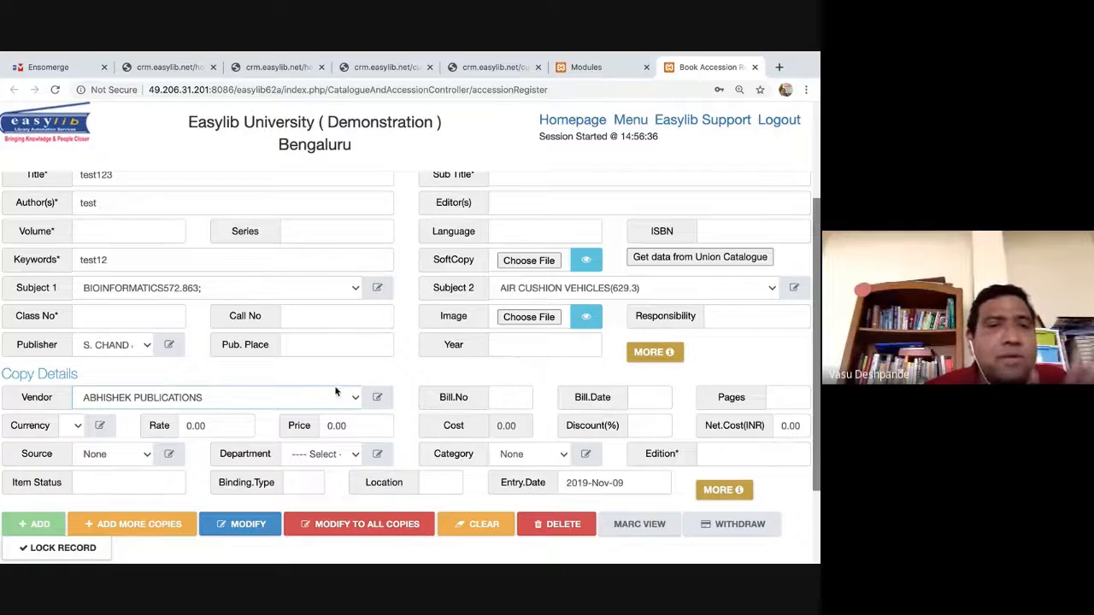
Set the copy's Department to ENGLISH and its Source to the Management option, and look over the record's fields.
scroll(349, 391, down, 1)
click(323, 414)
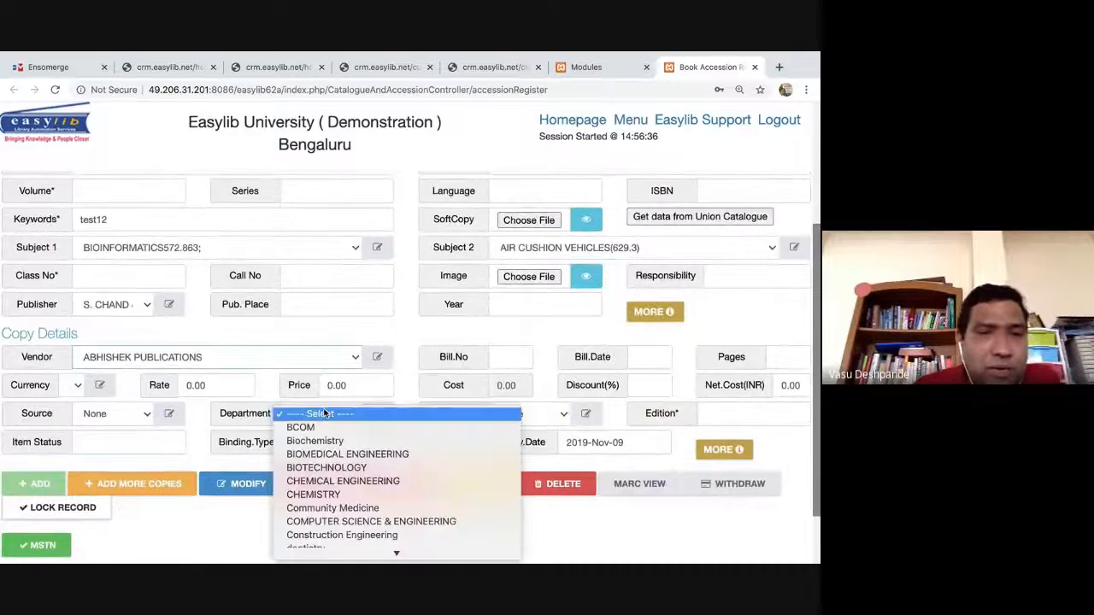
scroll(353, 400, down, 3)
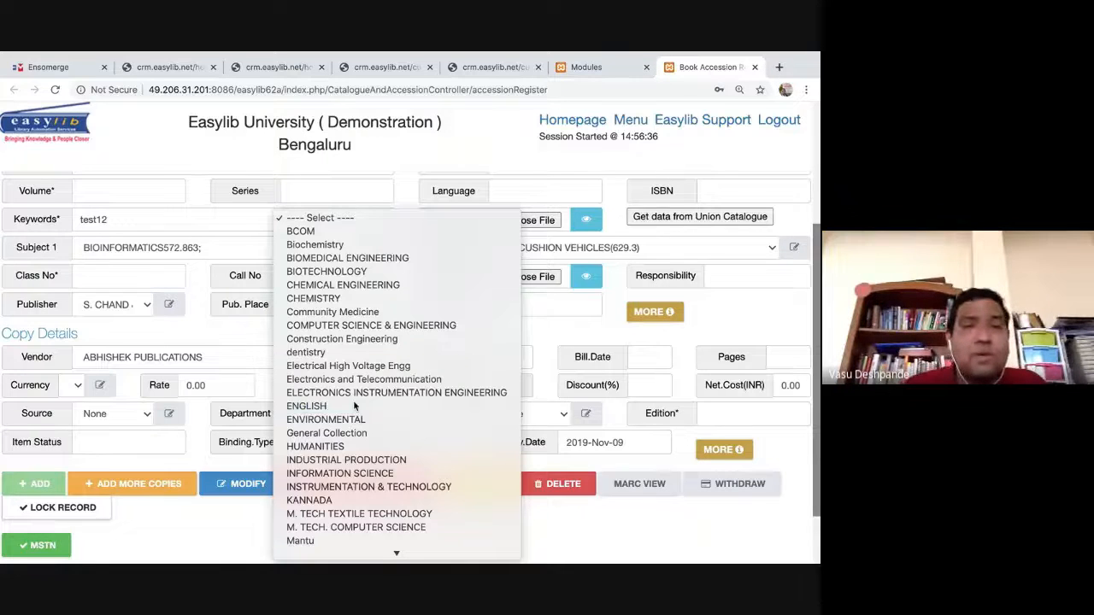
click(354, 406)
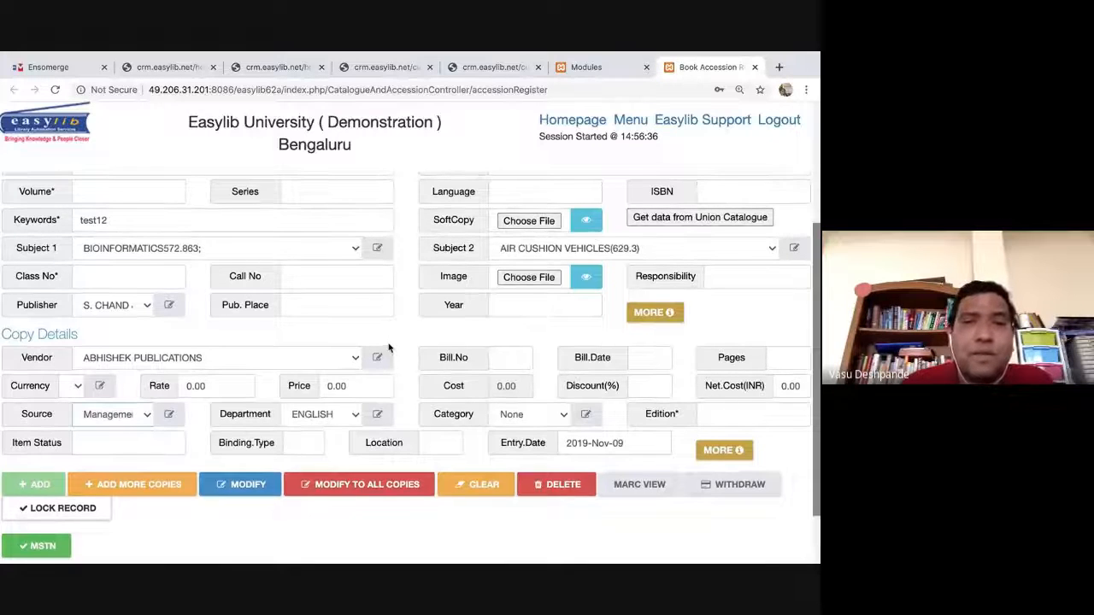
scroll(430, 348, up, 3)
scroll(430, 348, down, 3)
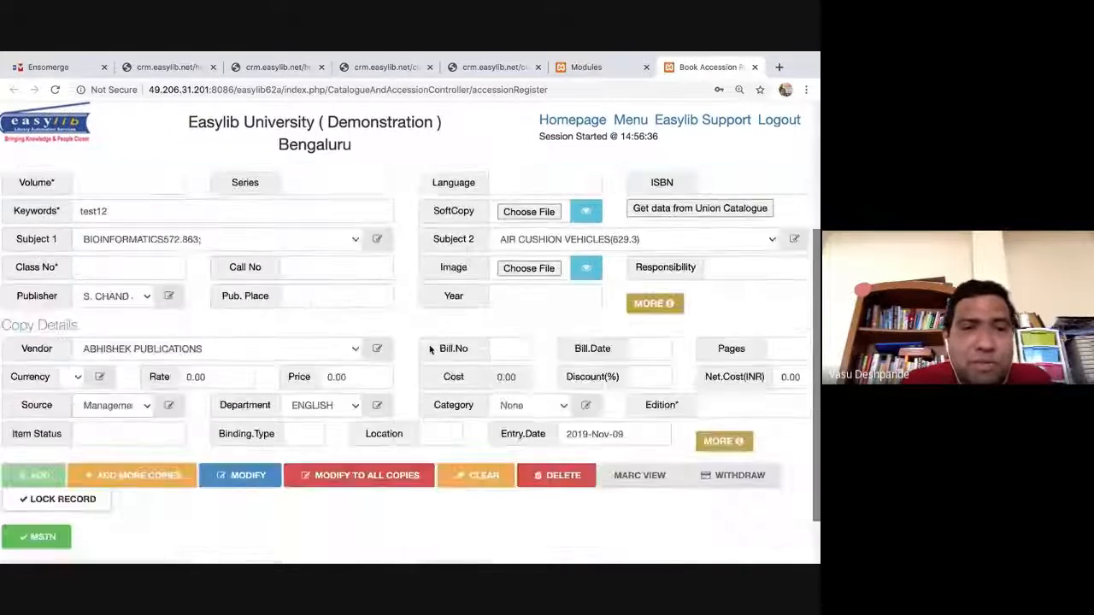
scroll(430, 348, down, 1)
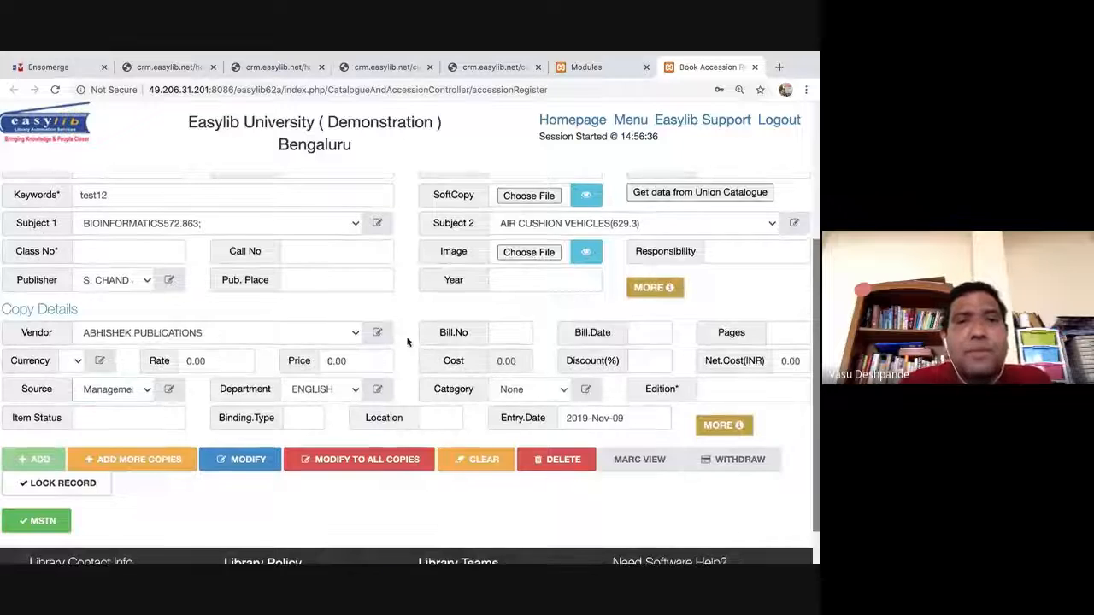
scroll(407, 341, up, 3)
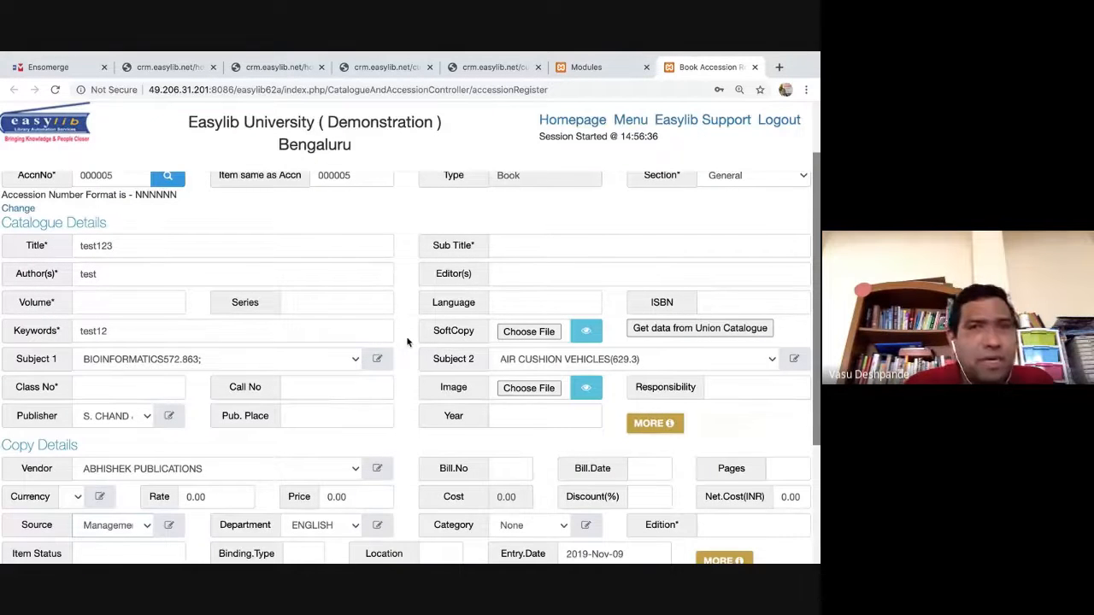
scroll(406, 342, up, 3)
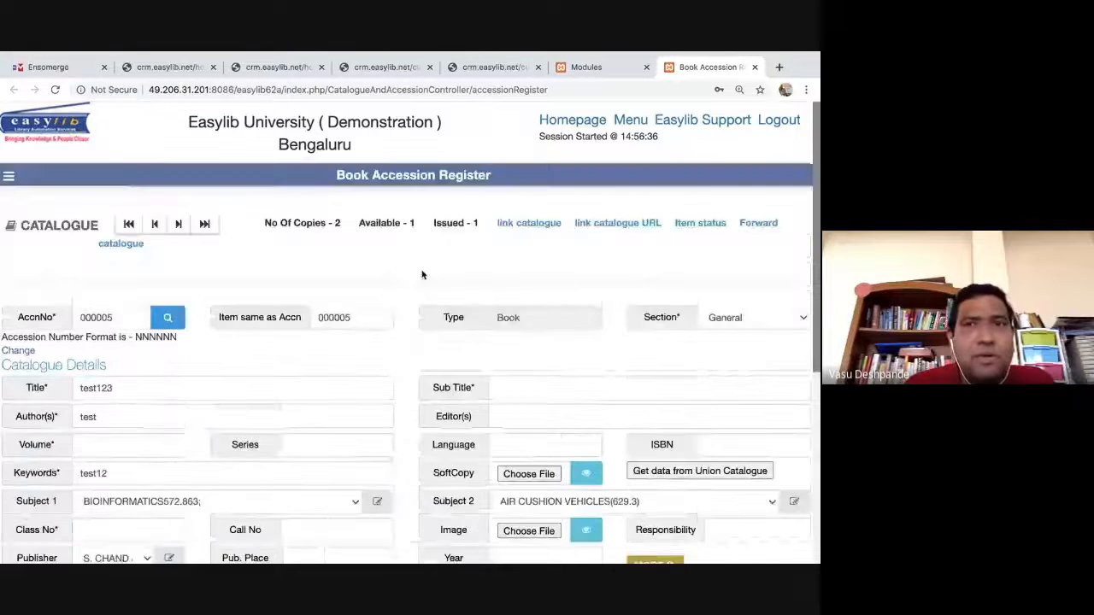
Leave the accession register and open the Members Entry Screen in the Members module.
click(604, 122)
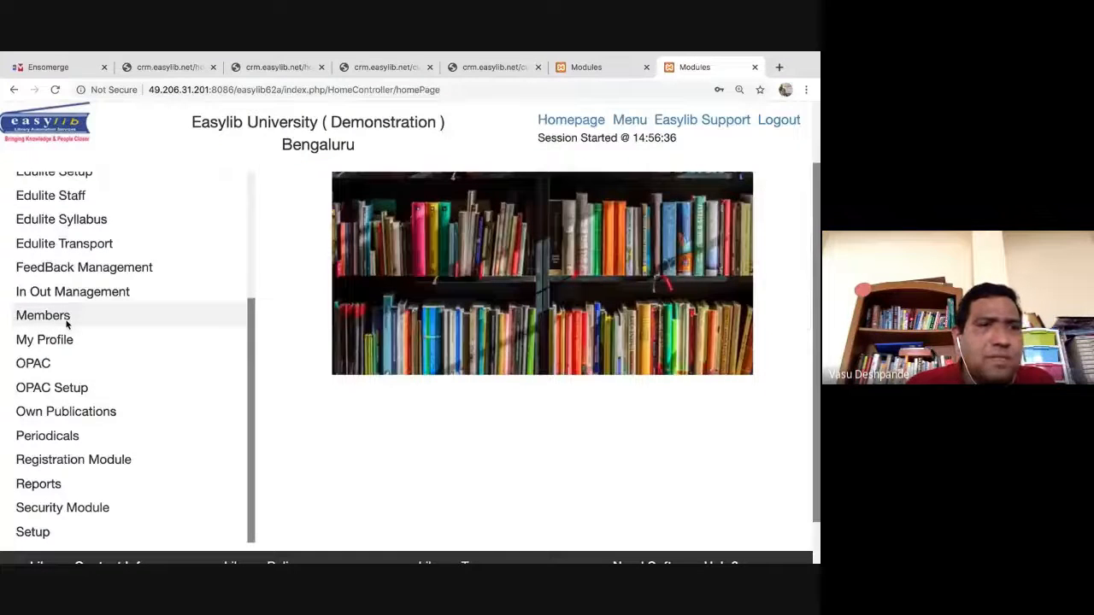
click(66, 321)
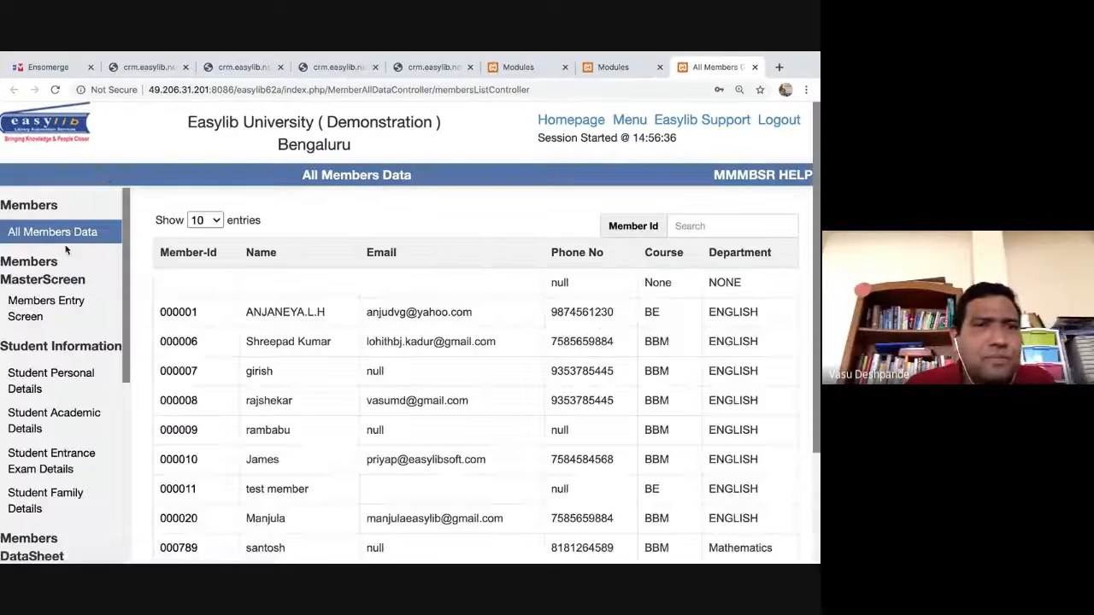
click(28, 303)
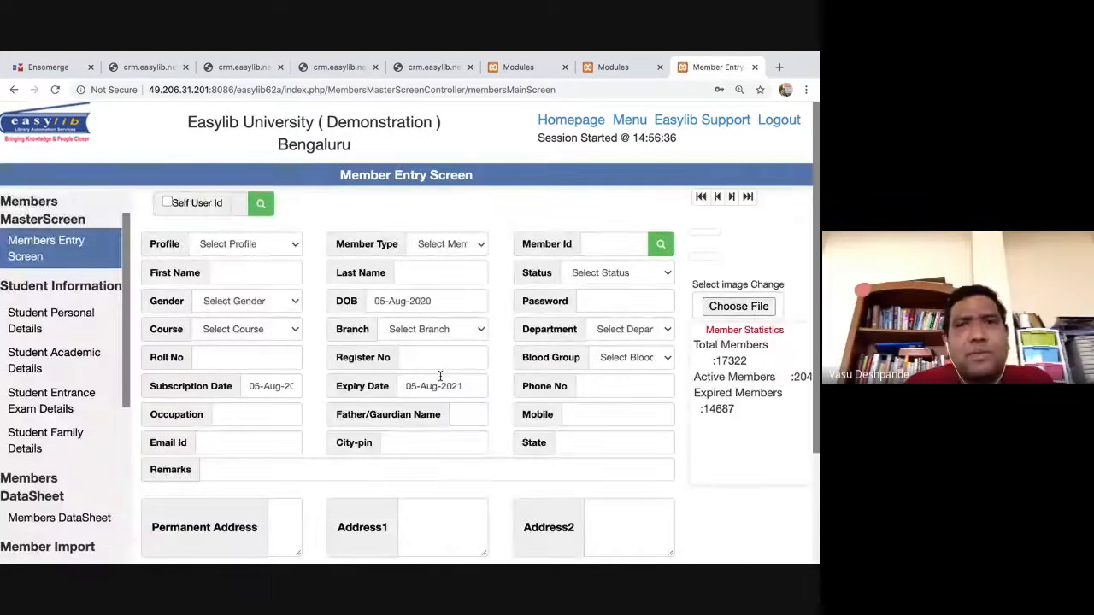
Examine the choices offered by the member form's Profile, Member Type, Status and Course fields.
click(289, 247)
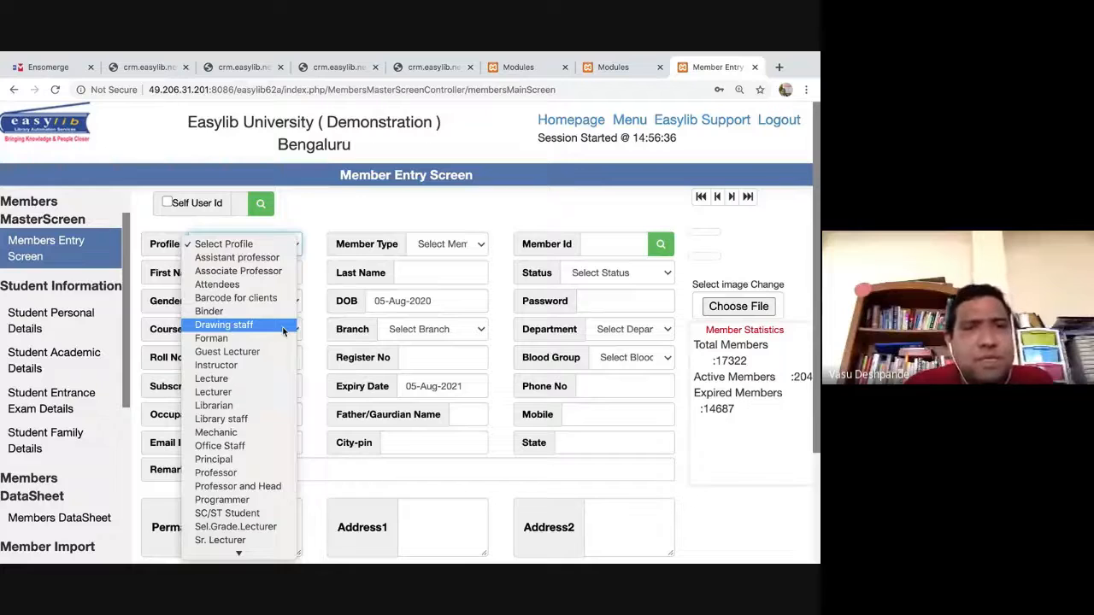
scroll(283, 332, down, 1)
click(477, 247)
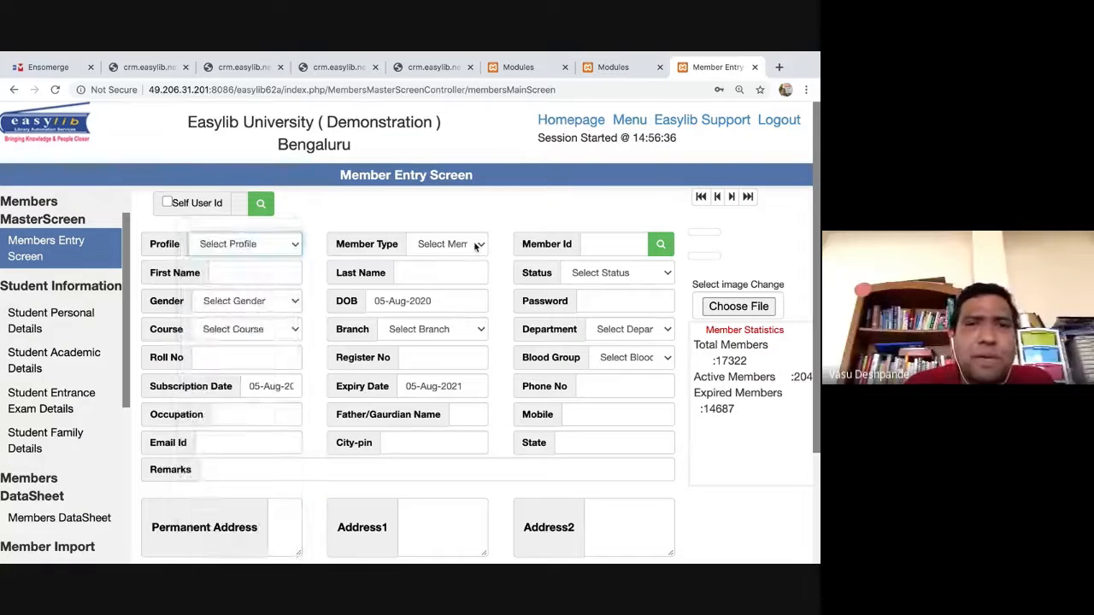
click(477, 246)
click(537, 198)
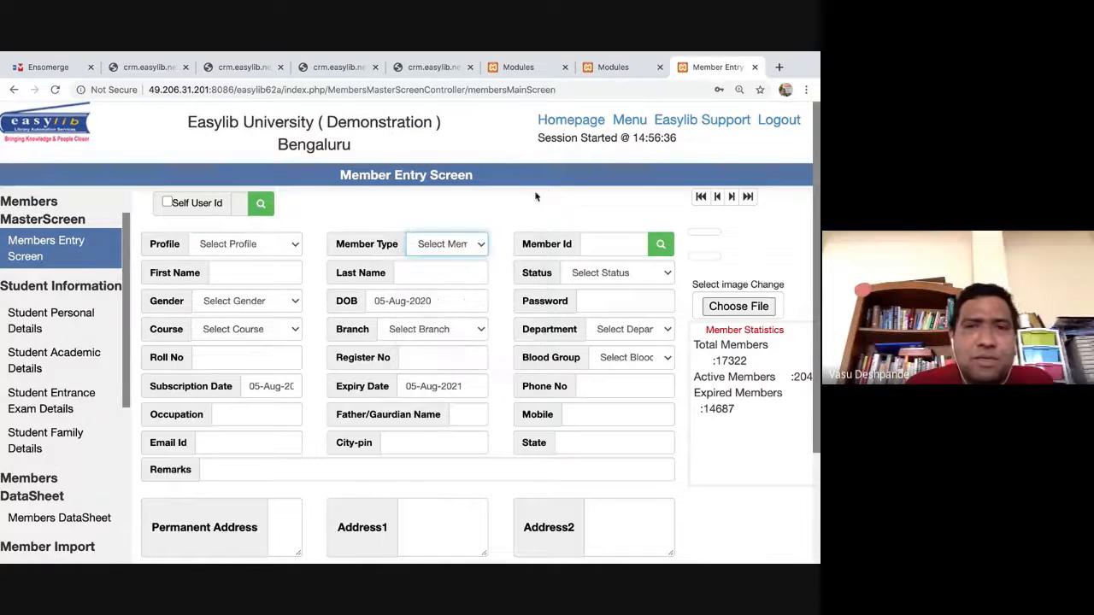
click(641, 267)
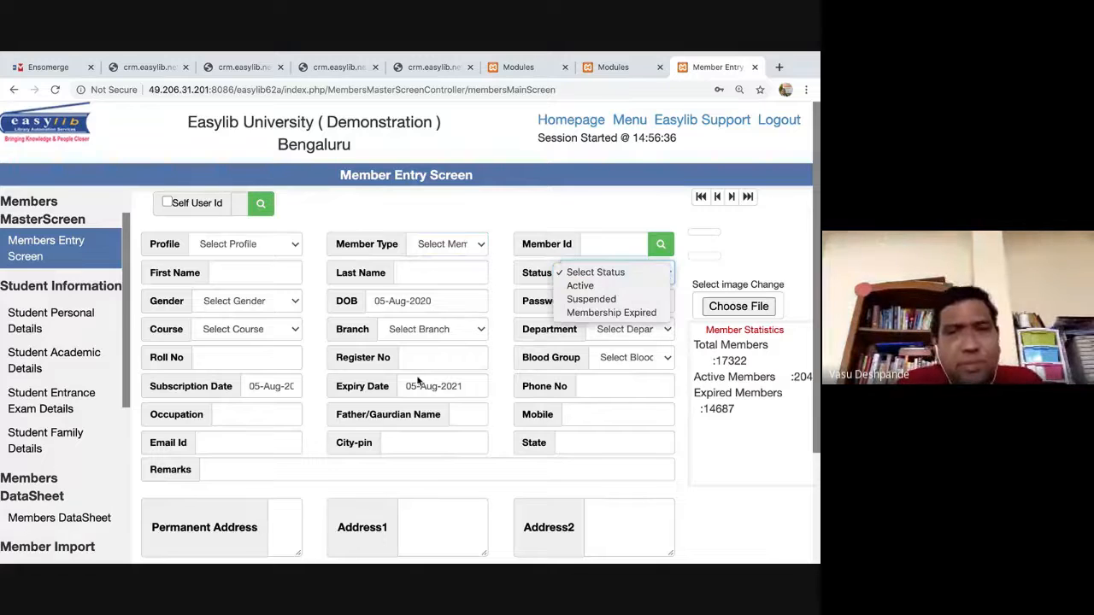
click(447, 321)
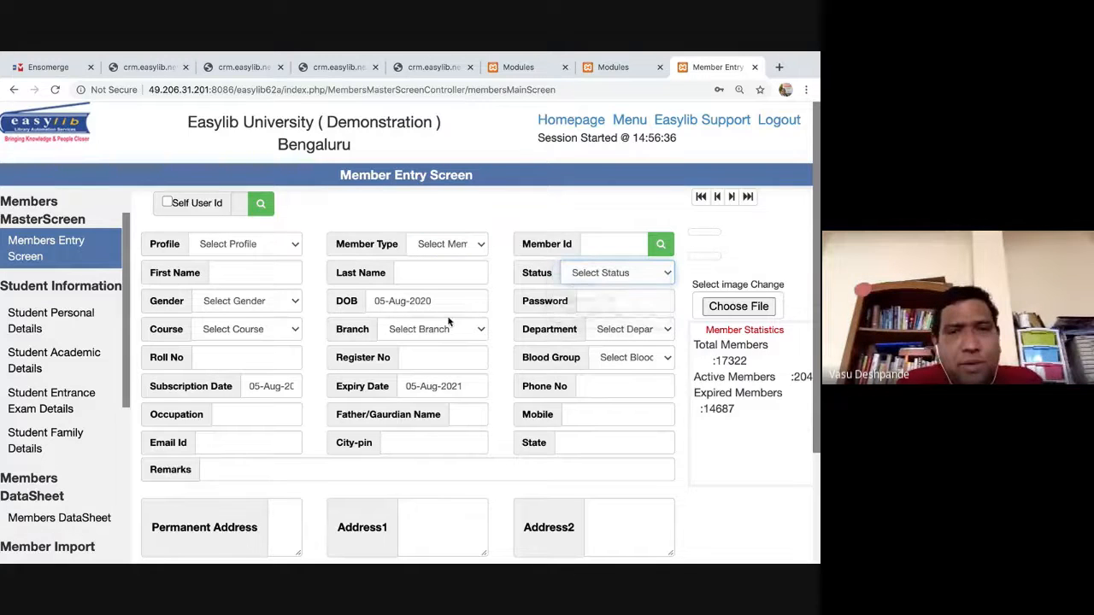
click(265, 329)
click(278, 303)
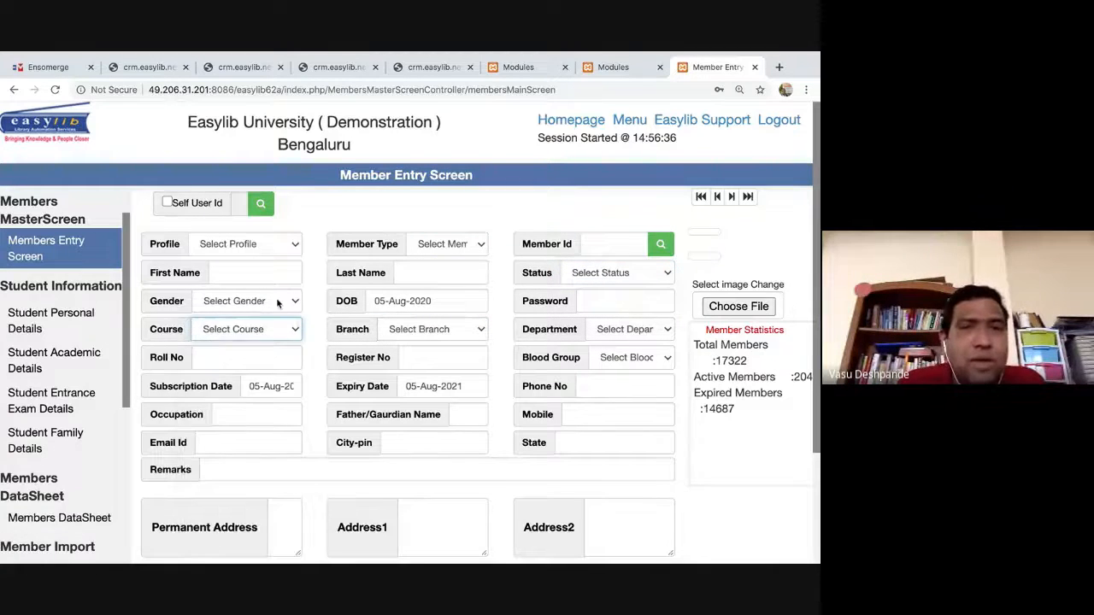
scroll(564, 460, down, 2)
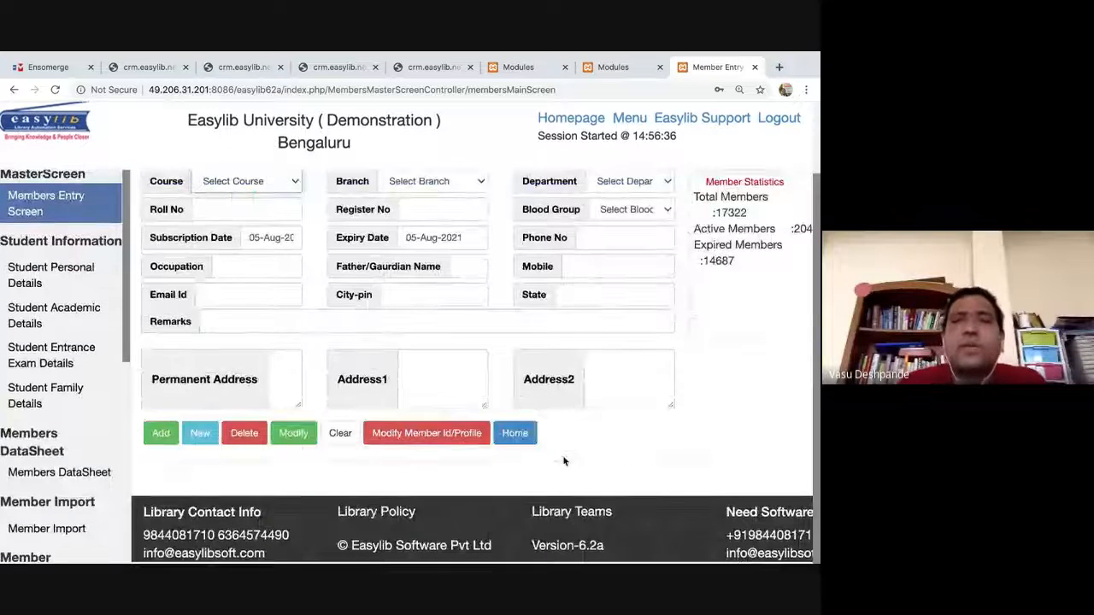
Check the Prevent Errors slide in PowerPoint, and examine the City-pin, Mobile and Phone No fields of the member form in Chrome.
key(super+Tab)
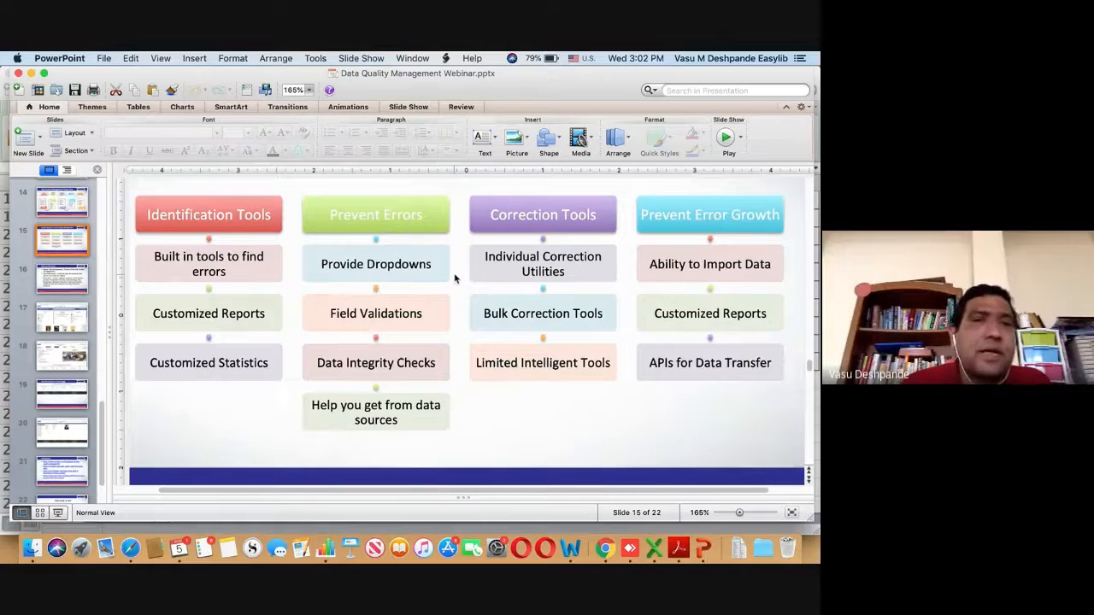
key(super+Tab)
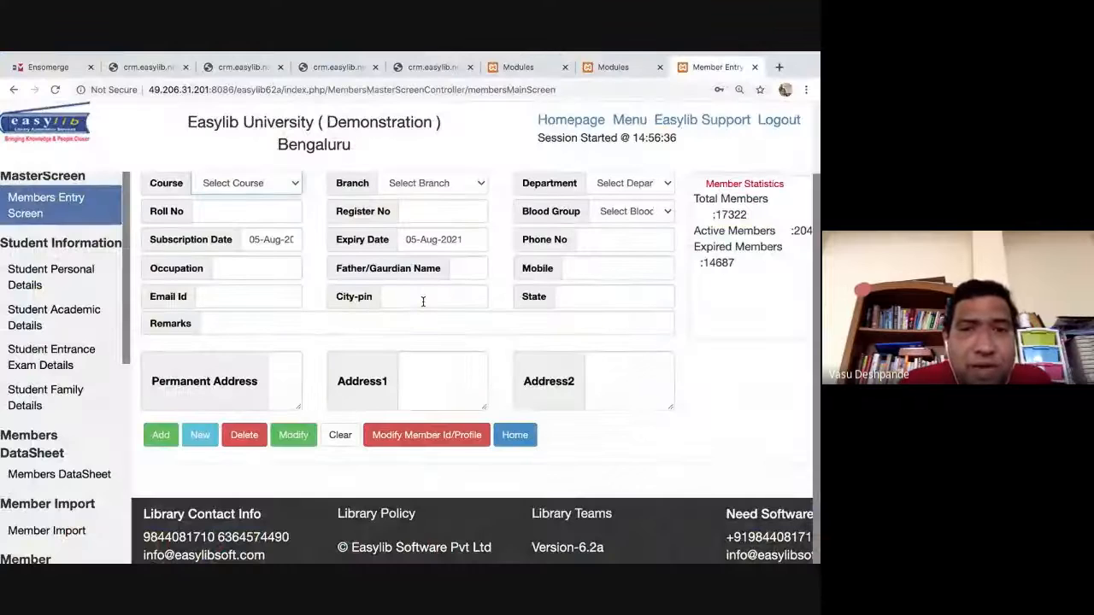
click(423, 299)
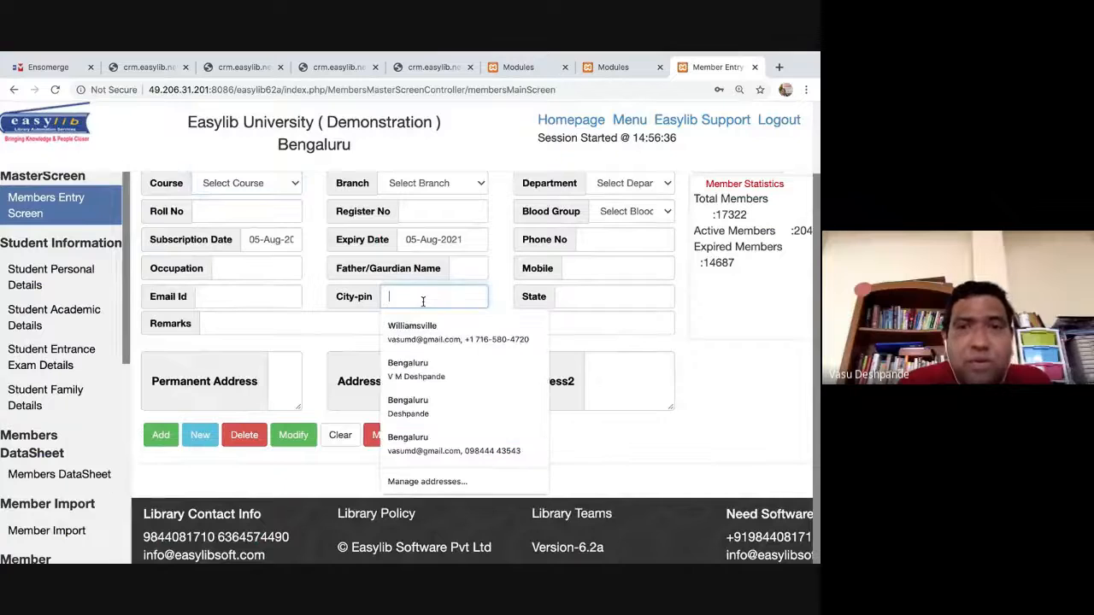
click(608, 266)
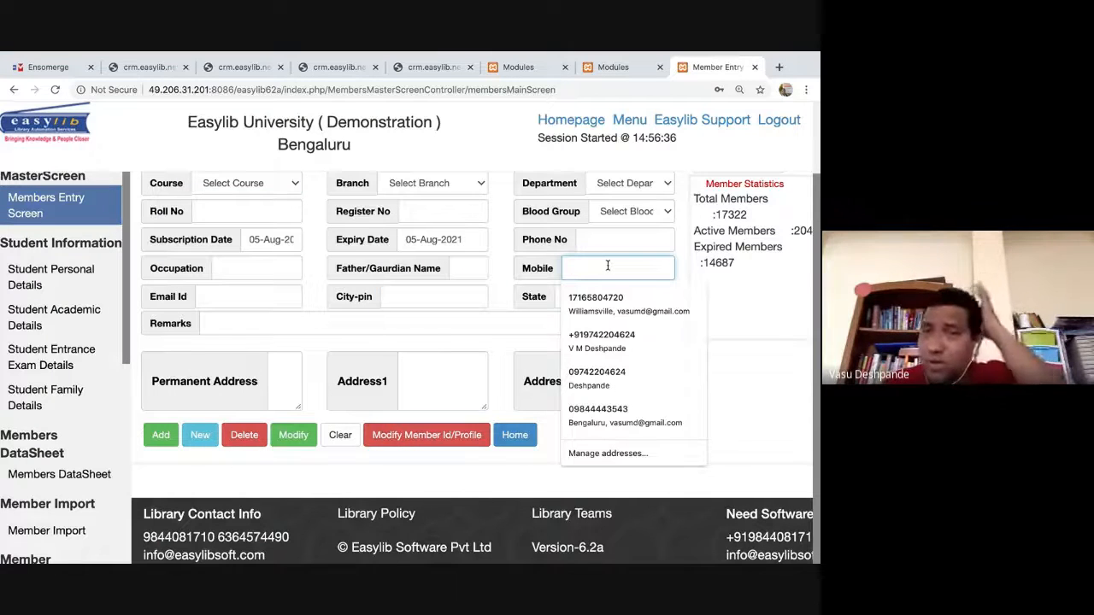
click(608, 240)
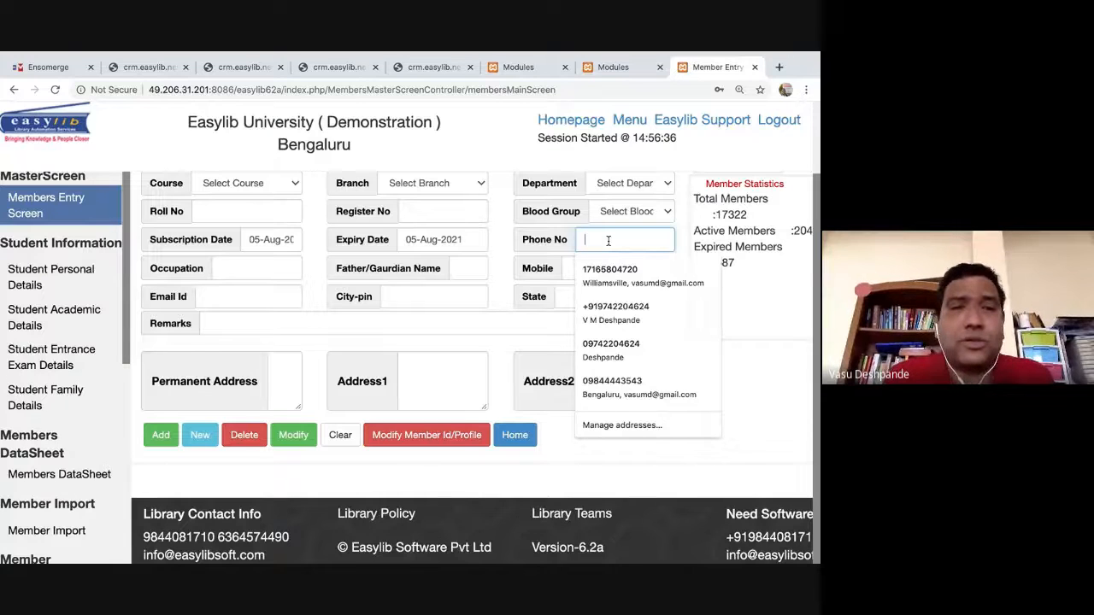
Try entering the text jughuhgigiug as the Expiry Date, and pick 5 August 2020 from its calendar.
scroll(606, 239, up, 3)
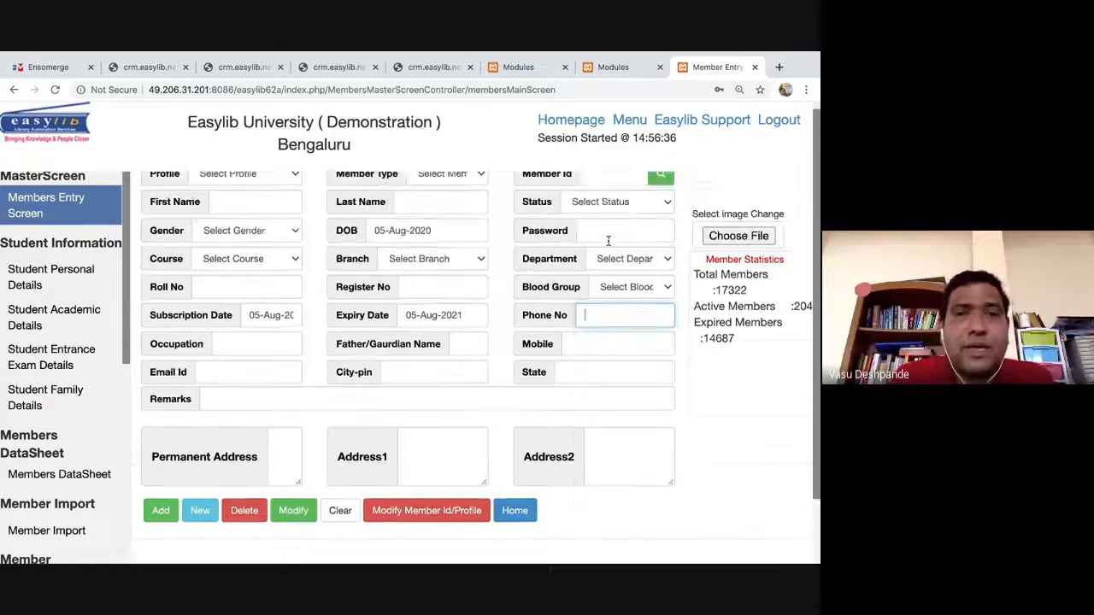
click(446, 386)
double_click(447, 387)
triple_click(446, 387)
text(jughuhgigiug)
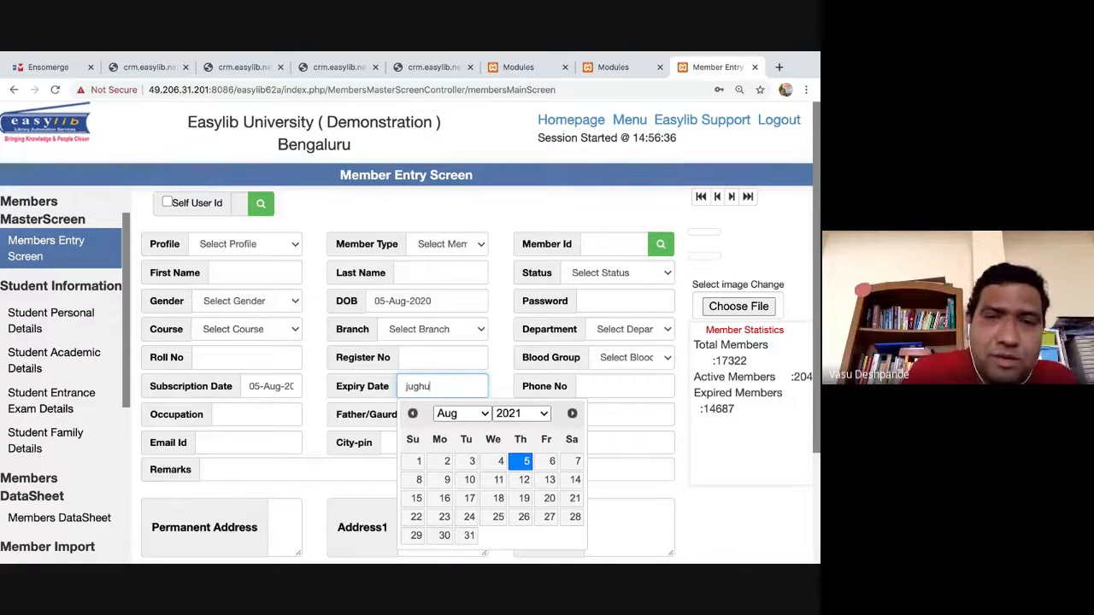
click(577, 389)
click(441, 386)
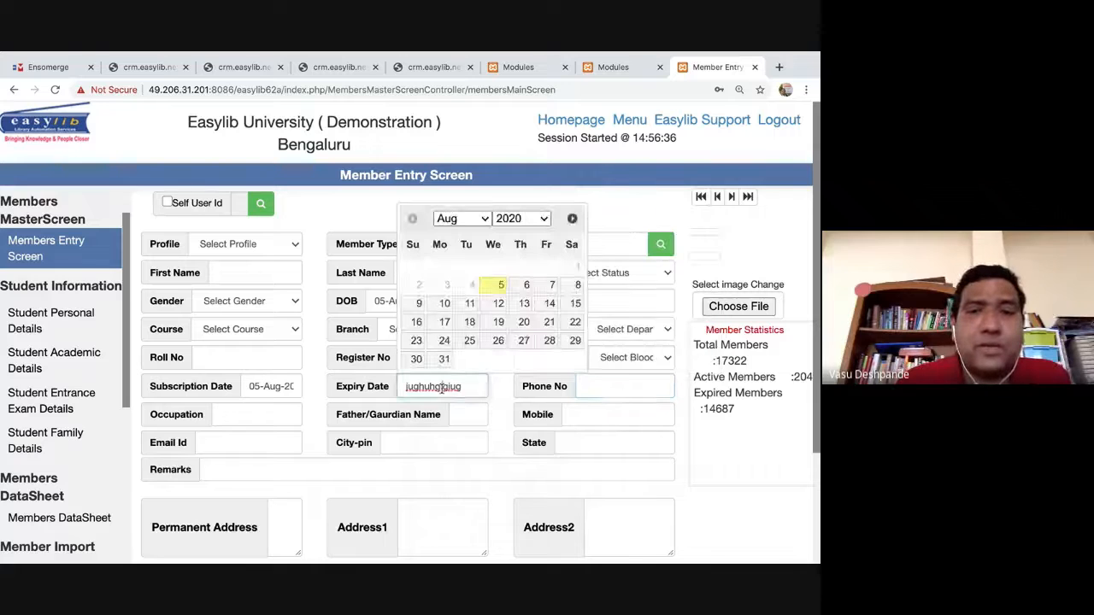
click(501, 291)
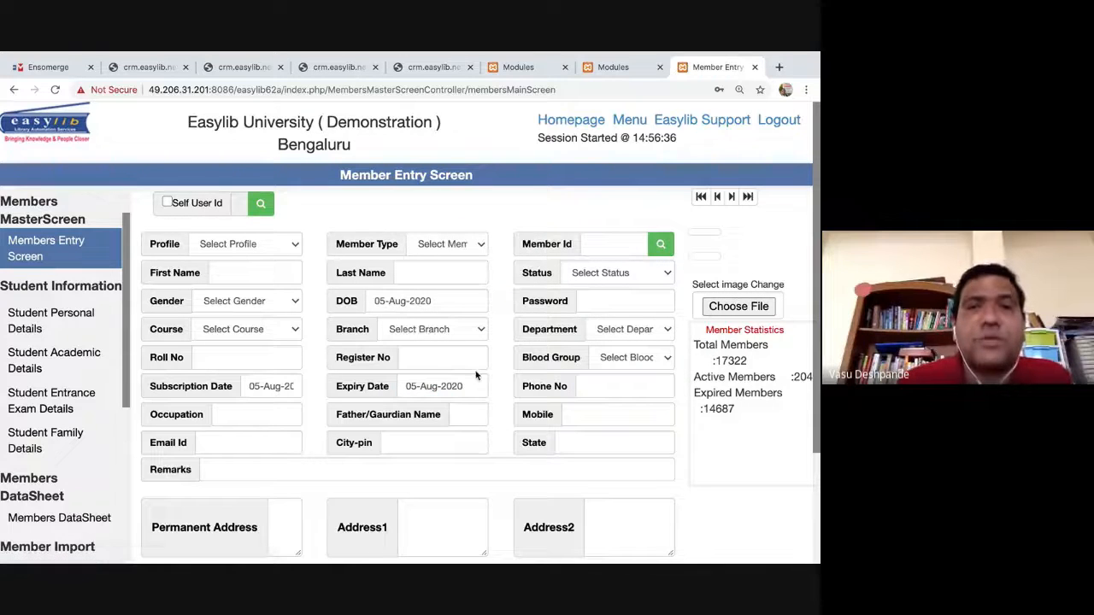
Set the member's Subscription Date to 4 August 2020 and the Expiry Date to 11 August 2020.
scroll(476, 375, down, 3)
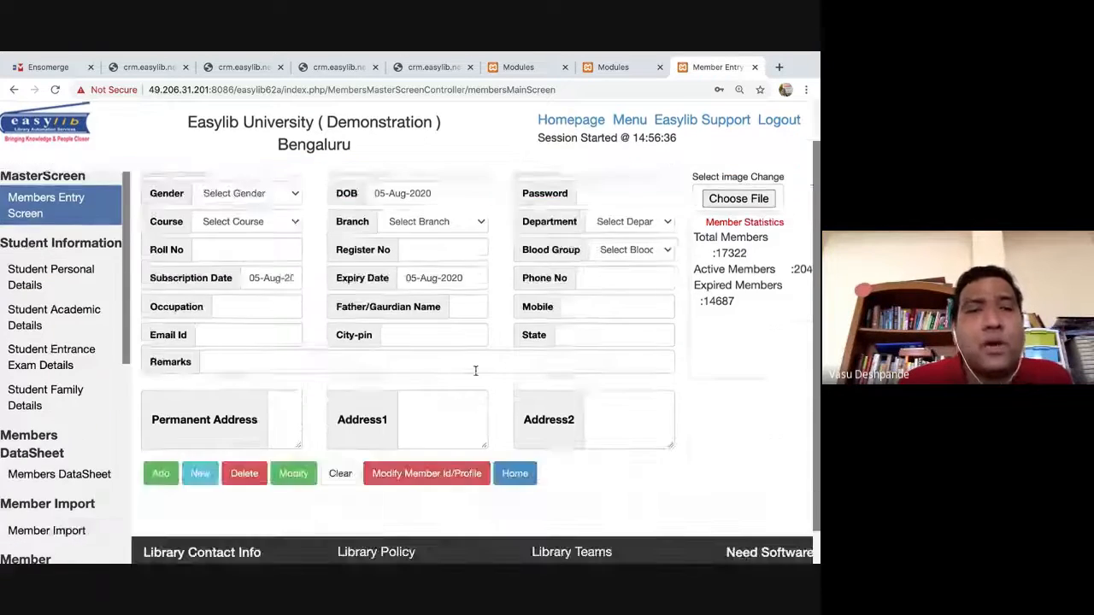
click(282, 280)
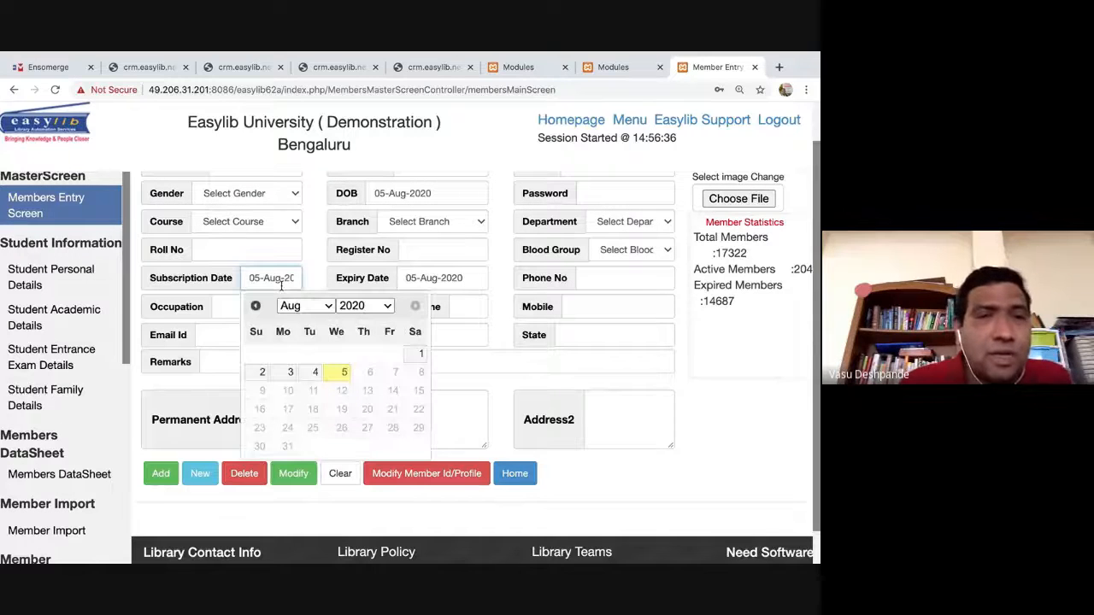
click(314, 372)
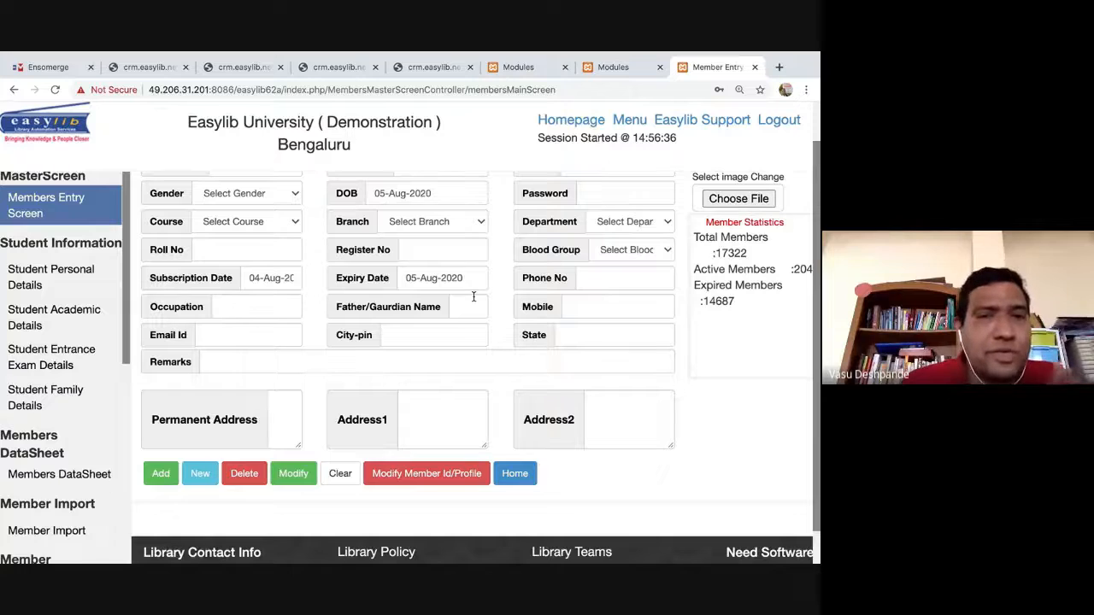
scroll(474, 305, up, 3)
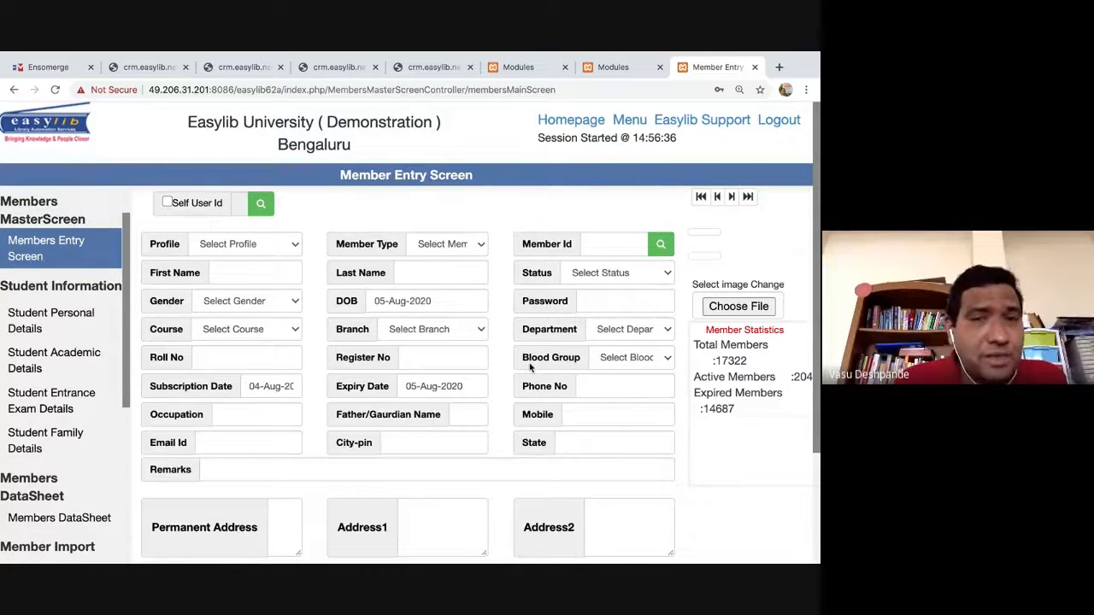
click(461, 386)
click(460, 308)
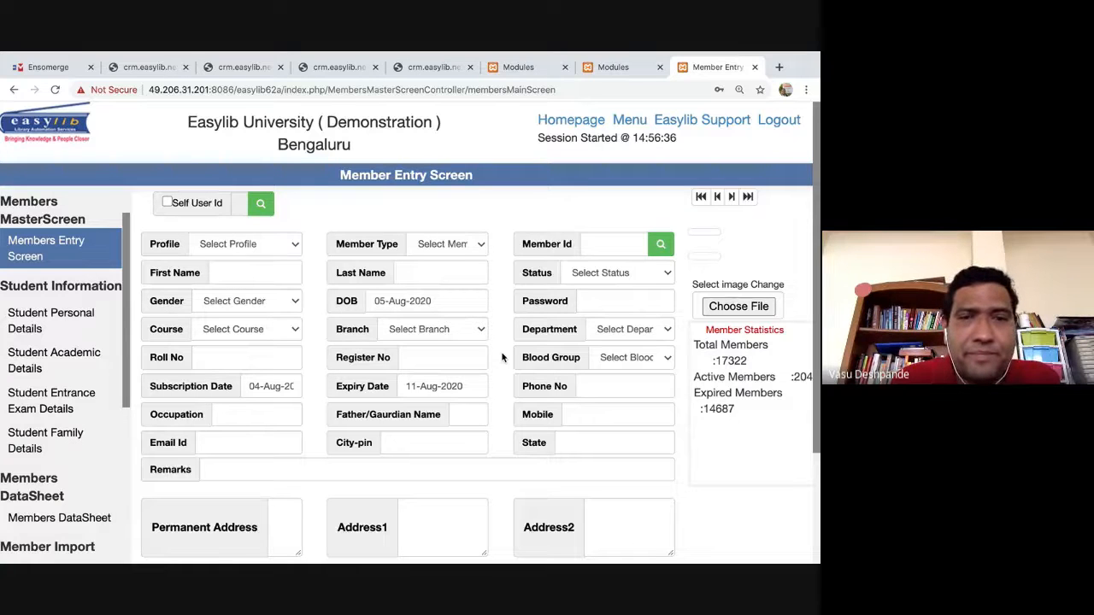
Review the Data Integrity Checks point on the PowerPoint slide, and go back to the Easylib module list in Chrome.
key(ctrl+Left)
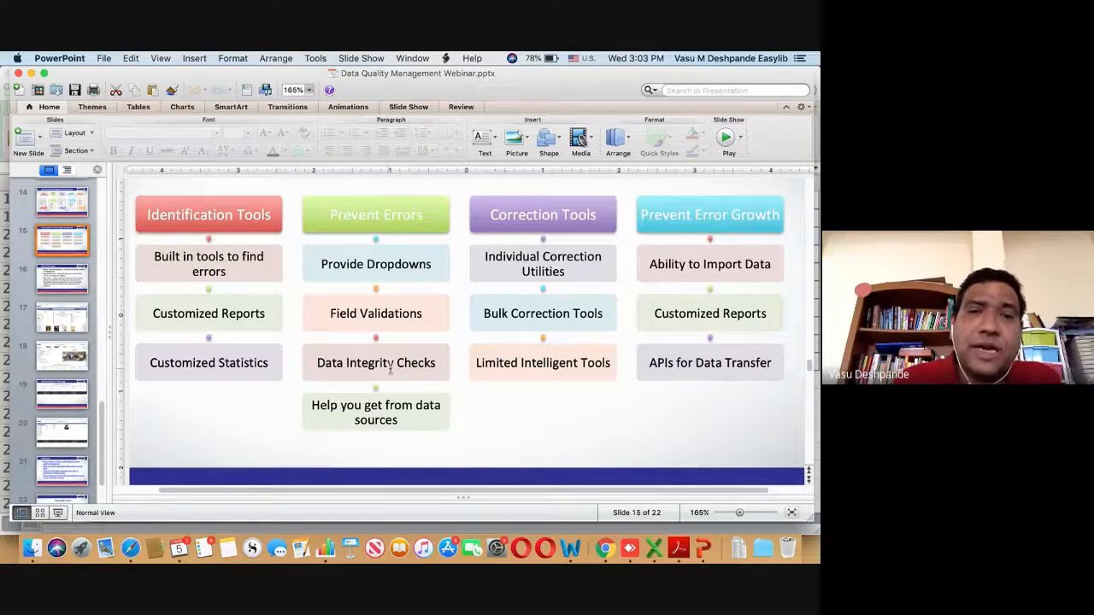
key(super+Tab)
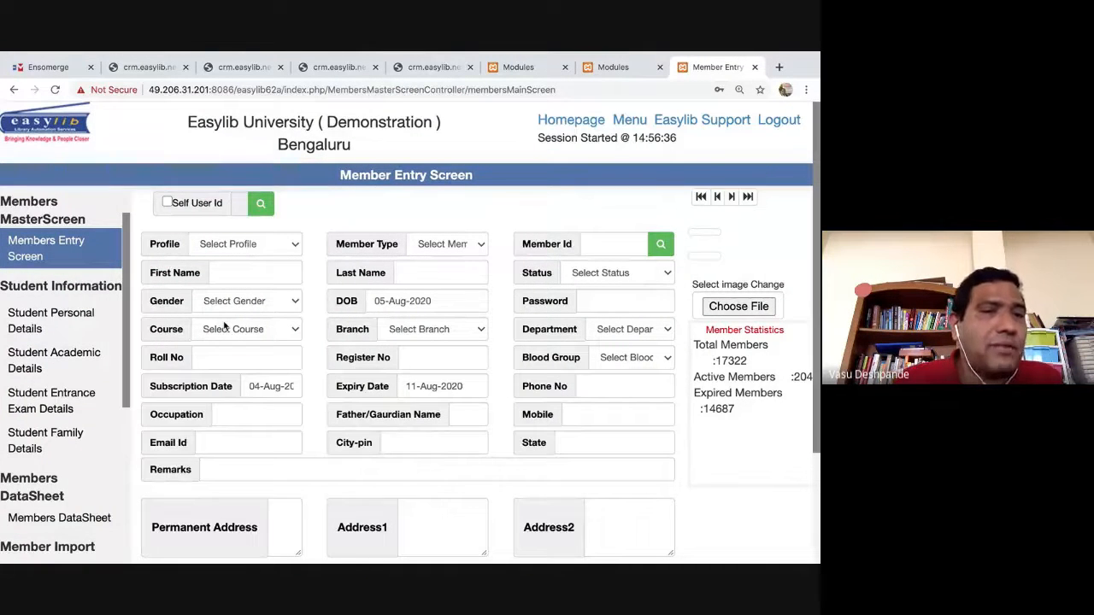
scroll(224, 323, down, 3)
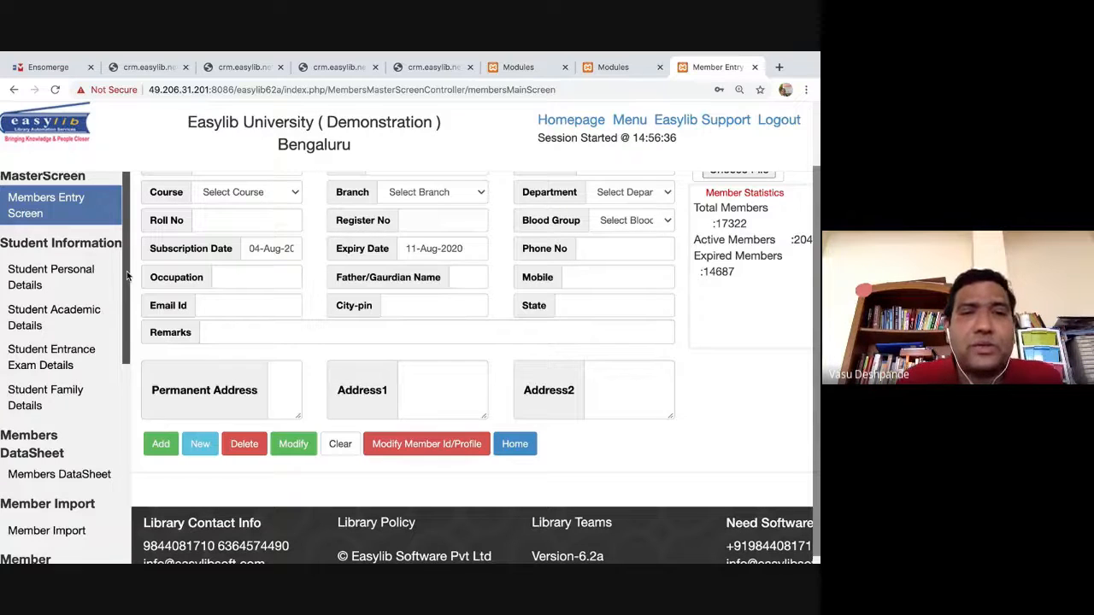
scroll(126, 275, up, 2)
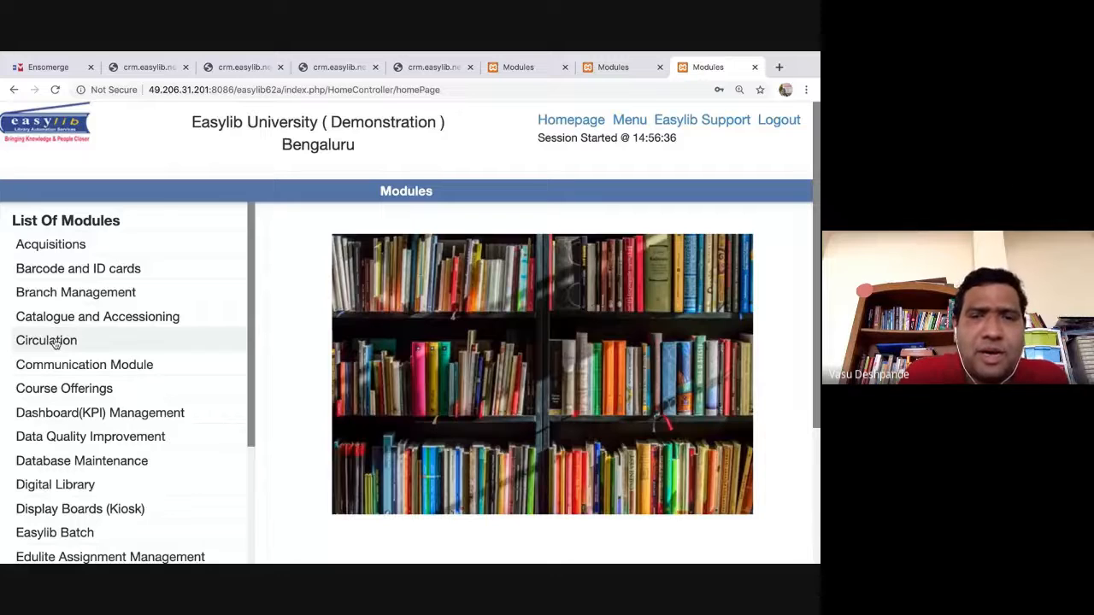
Look up accession number 000100 in Circulation and return the book with its fine completely waived.
click(47, 341)
text(000100)
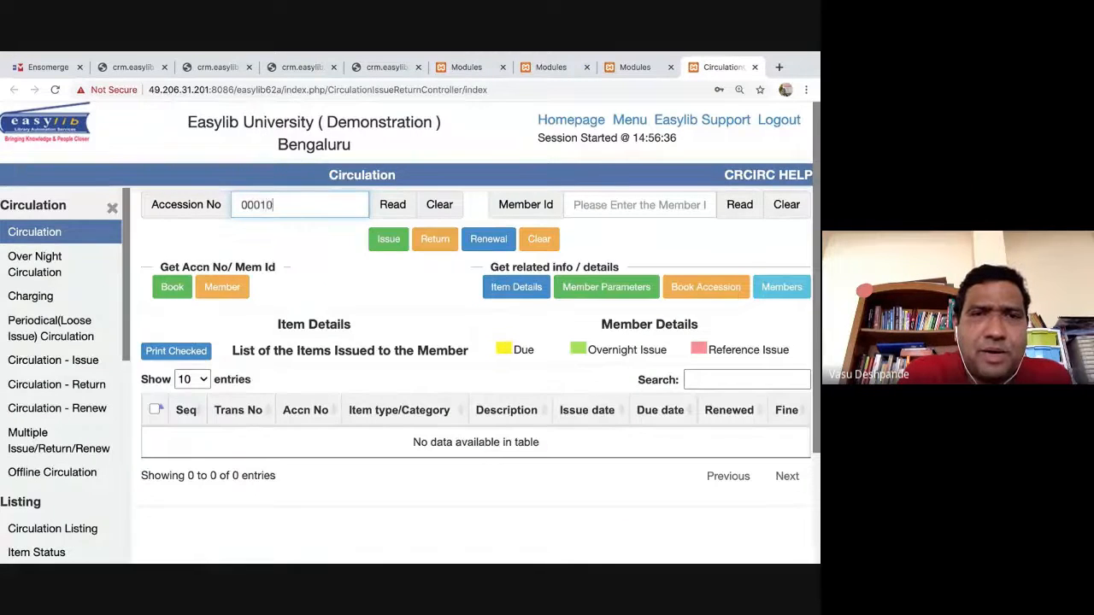
key(Return)
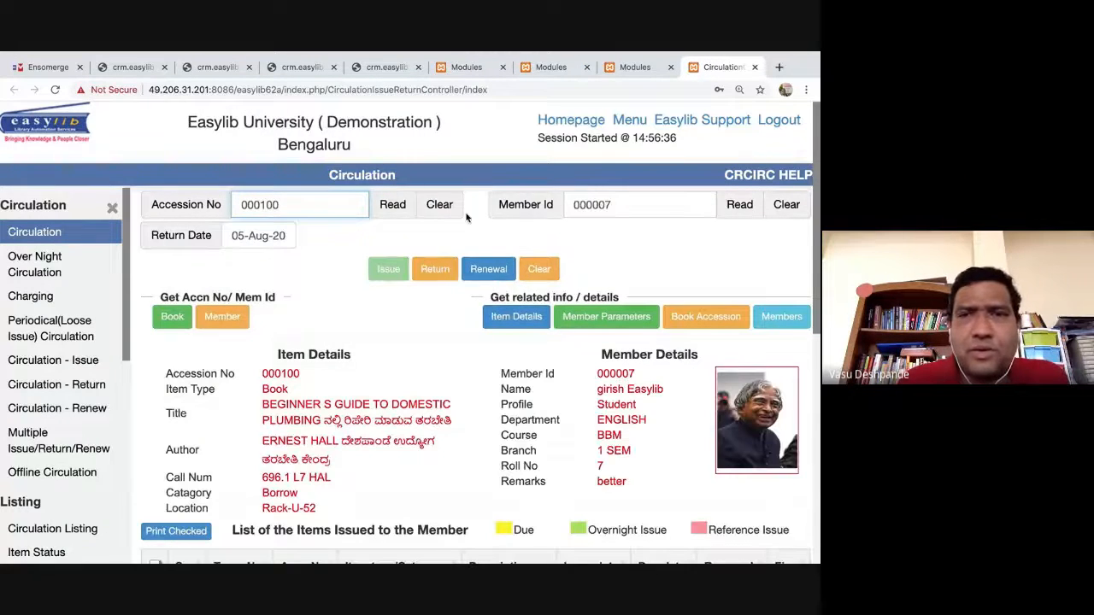
click(432, 270)
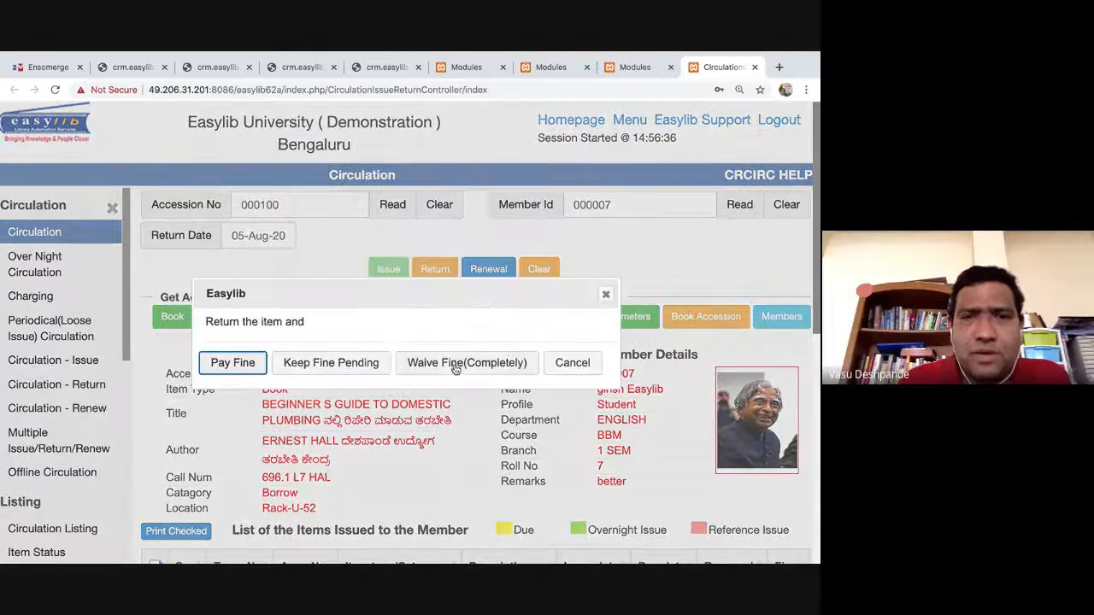
click(466, 366)
Replace the invalid Member Id text with a valid member ID and issue book 000100 to that member.
click(376, 500)
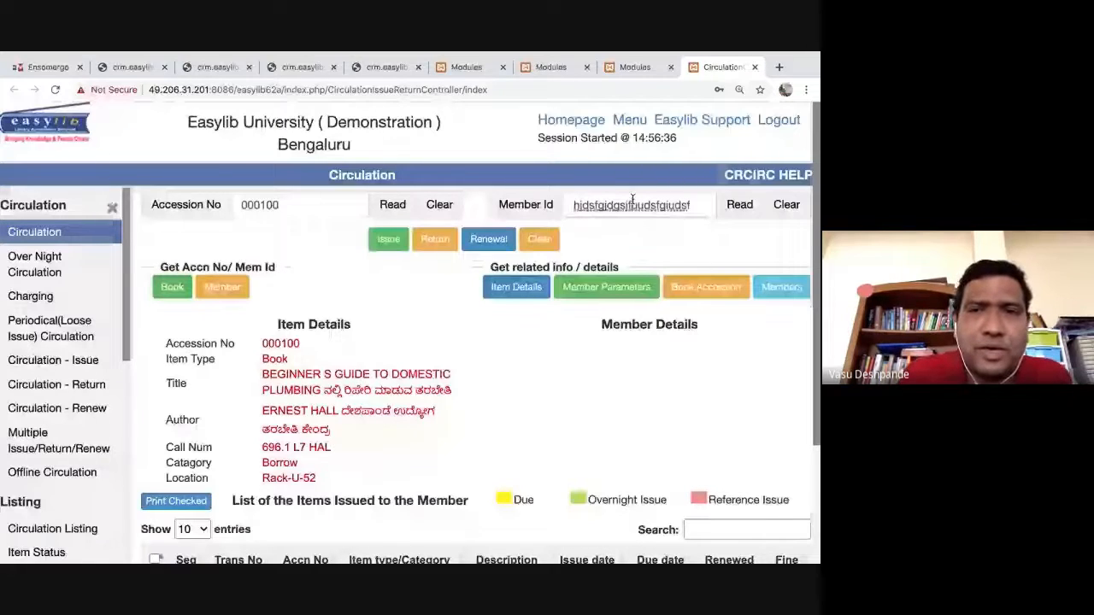
click(632, 204)
text(000006)
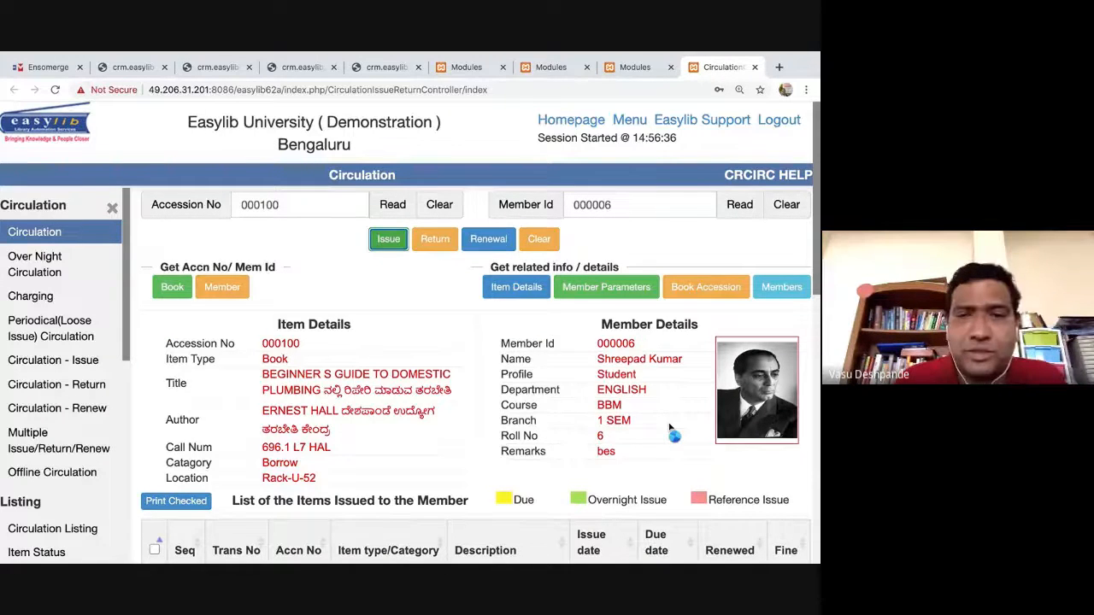
Check the slide's data sources point in PowerPoint, and open the Book Accession Register in Chrome with its side menu hidden.
key(super+Tab)
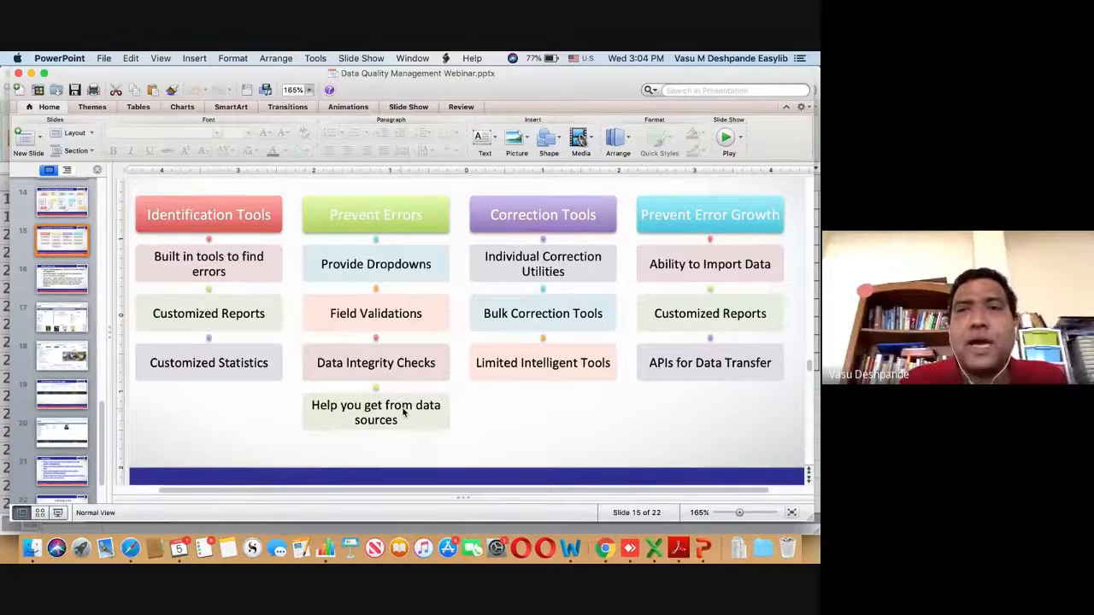
key(super+Tab)
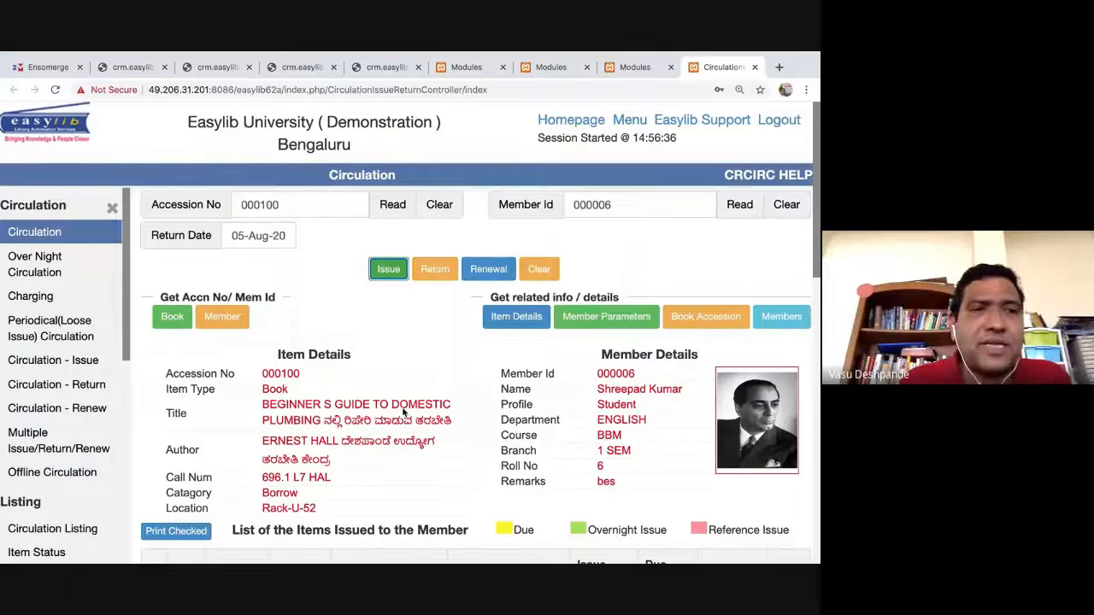
key(ctrl+shift+Tab)
click(428, 344)
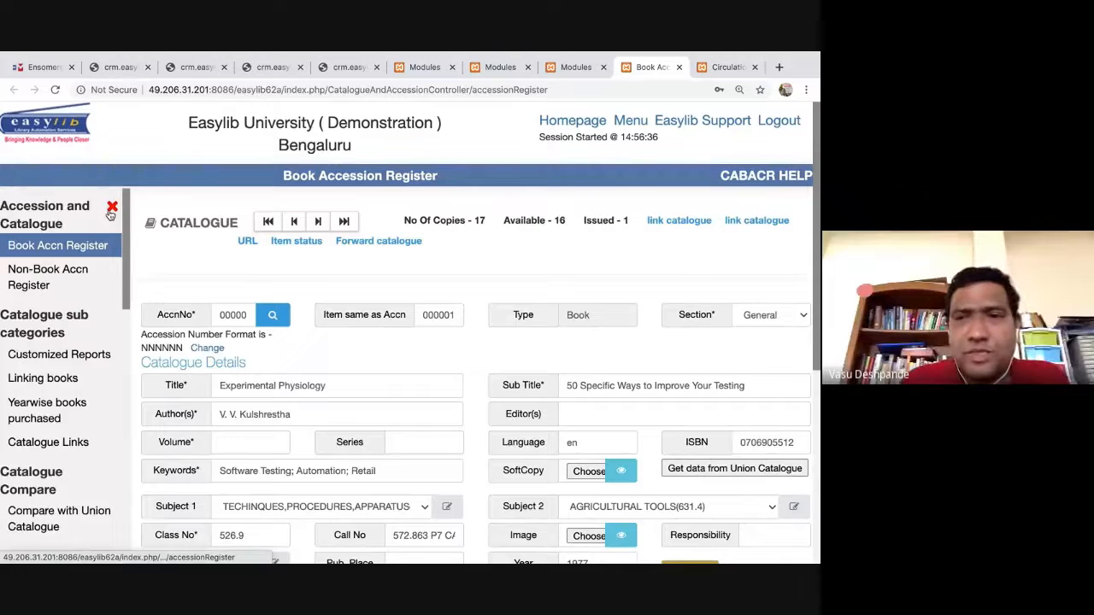
click(111, 211)
Fill the book's catalogue details from the Union Catalogue and select the number in its ISBN field.
click(721, 320)
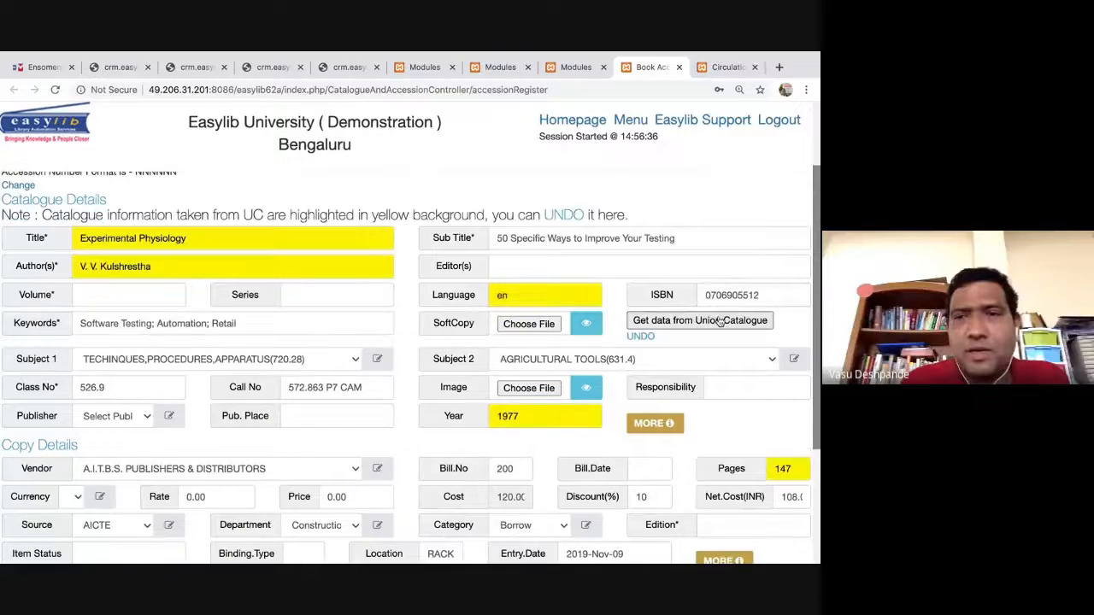
double_click(759, 296)
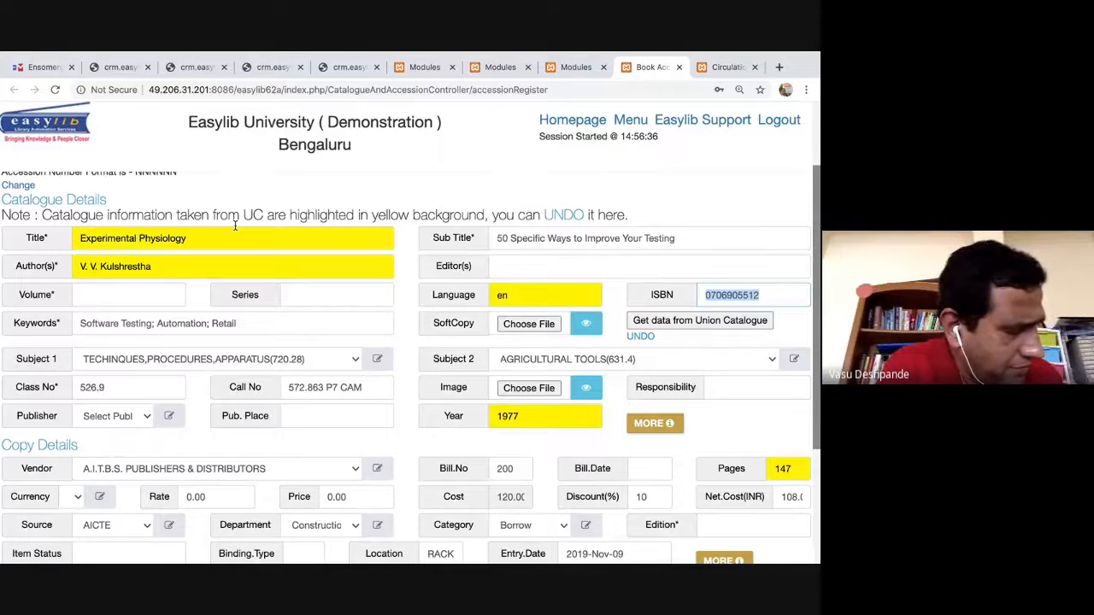
text(978)
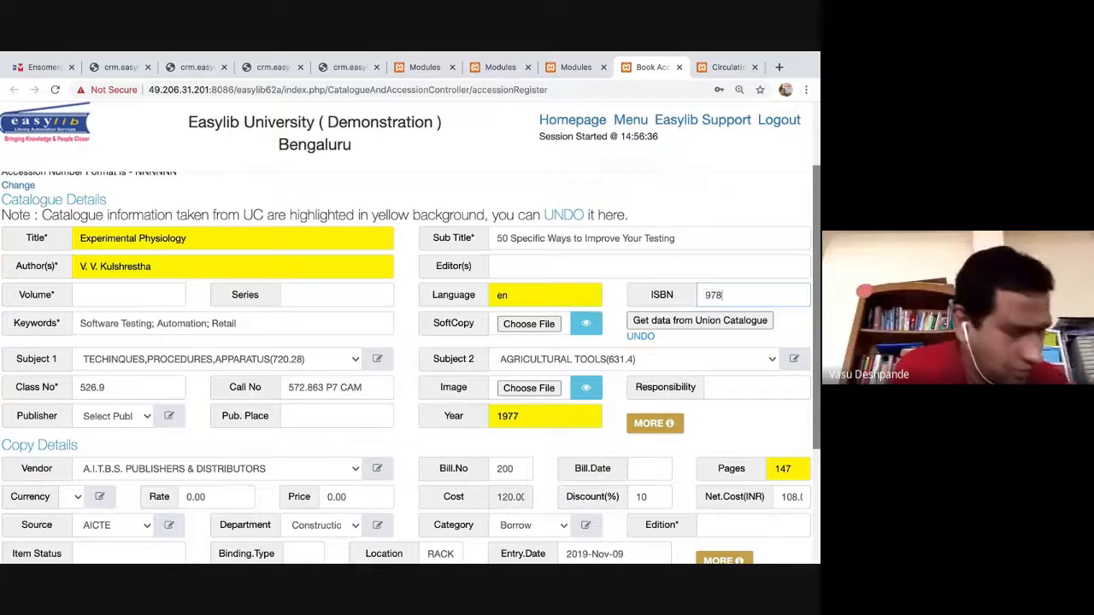
text(07432)
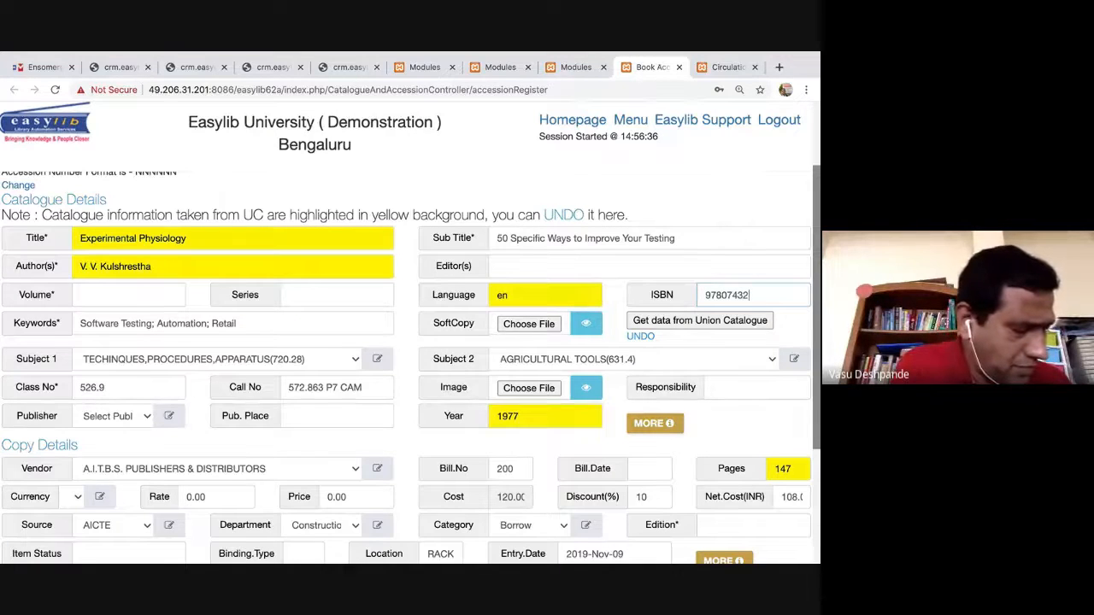
text(6167)
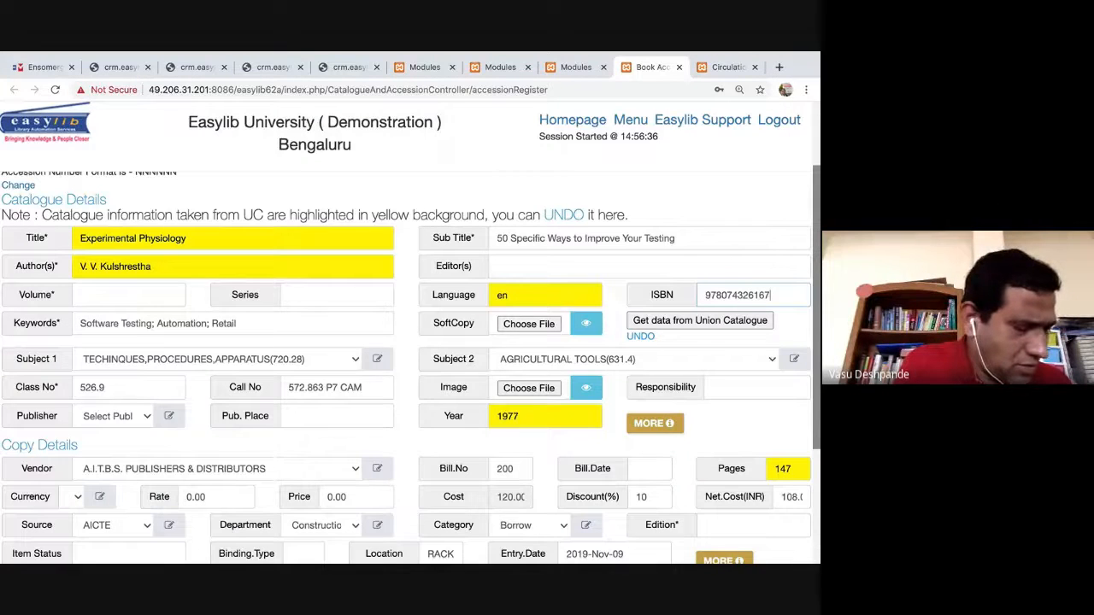
text(8)
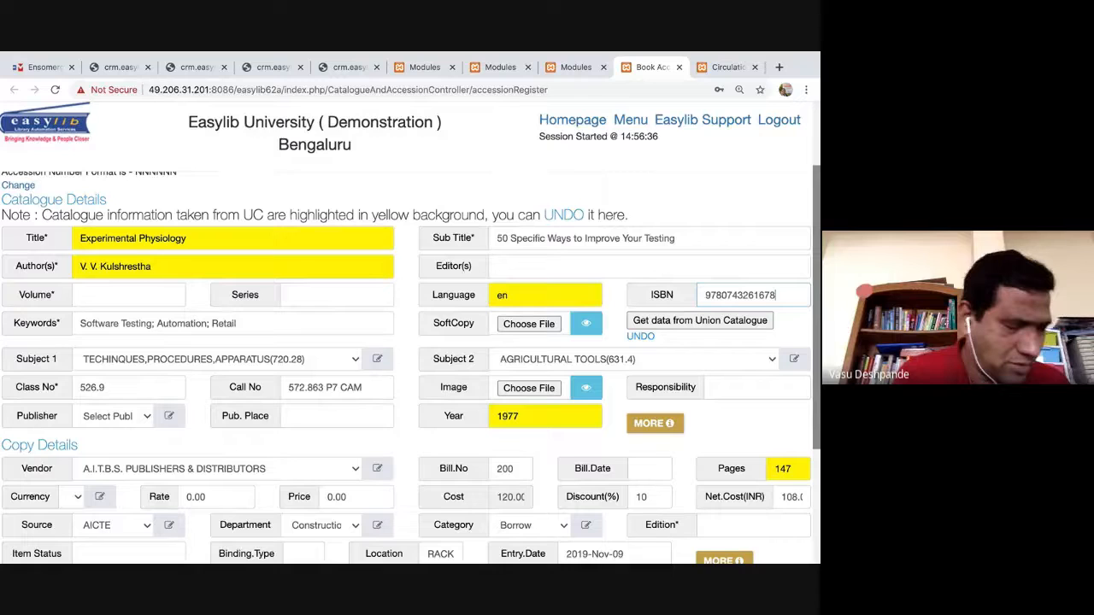
click(688, 322)
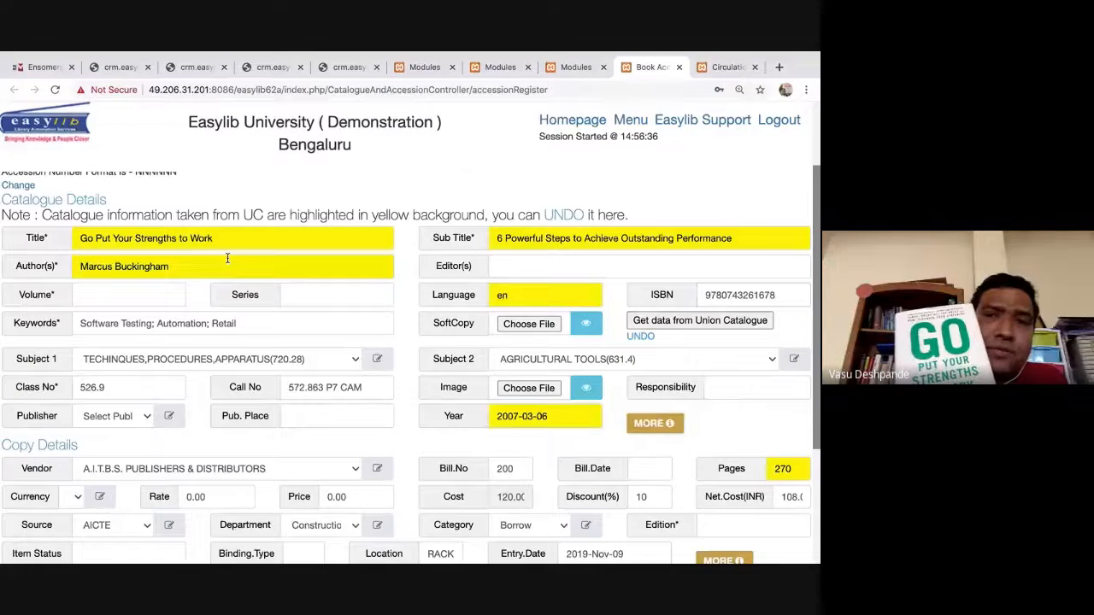
Expand the additional catalogue fields and examine the fetched subtitle and abstract.
key(Tab)
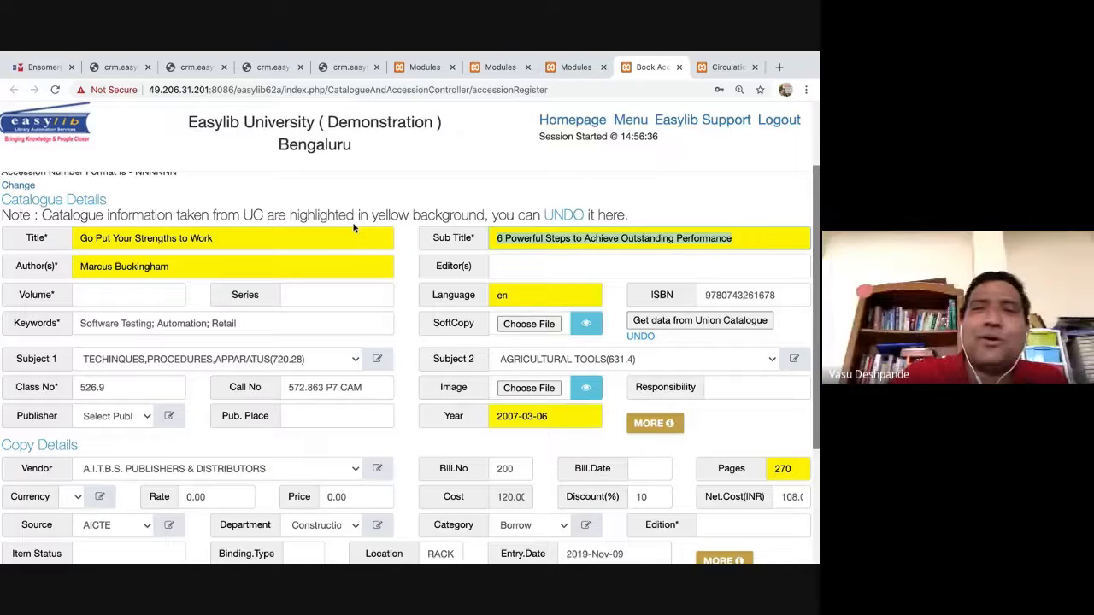
scroll(354, 226, down, 2)
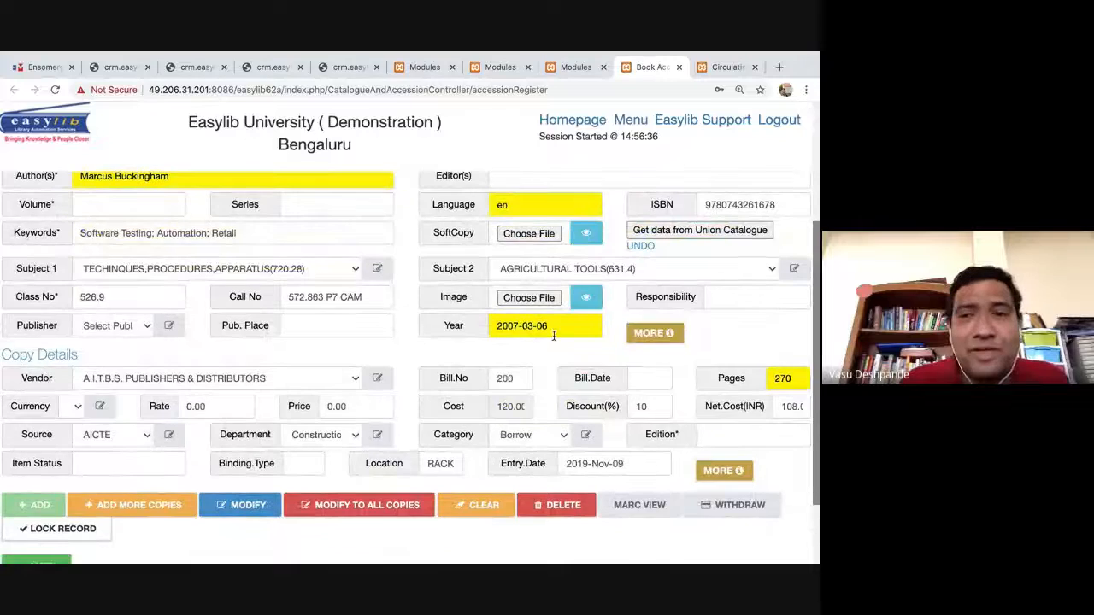
click(655, 334)
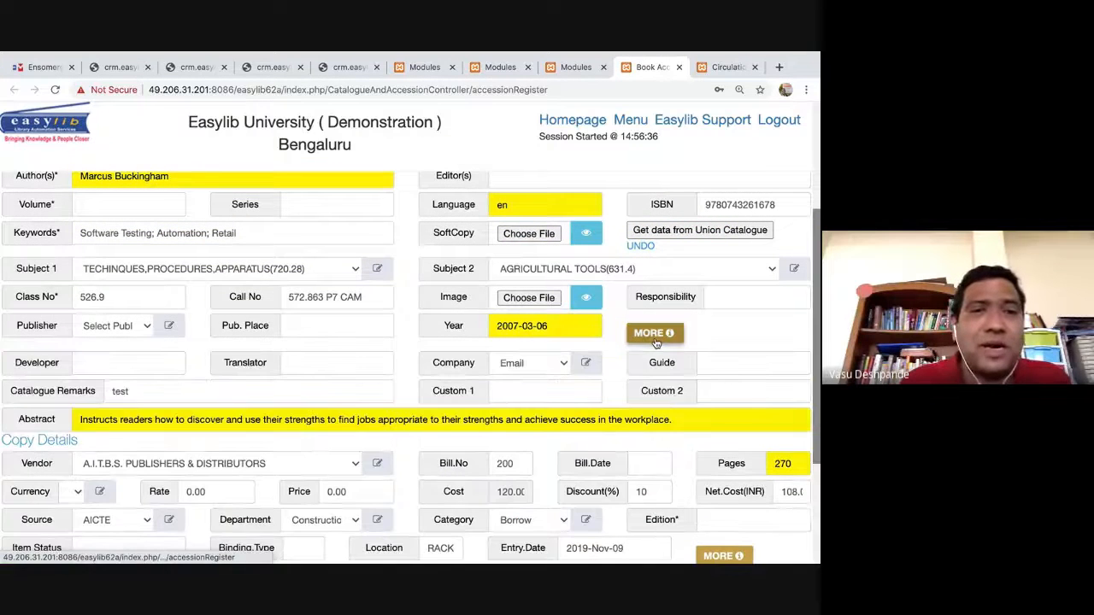
triple_click(301, 420)
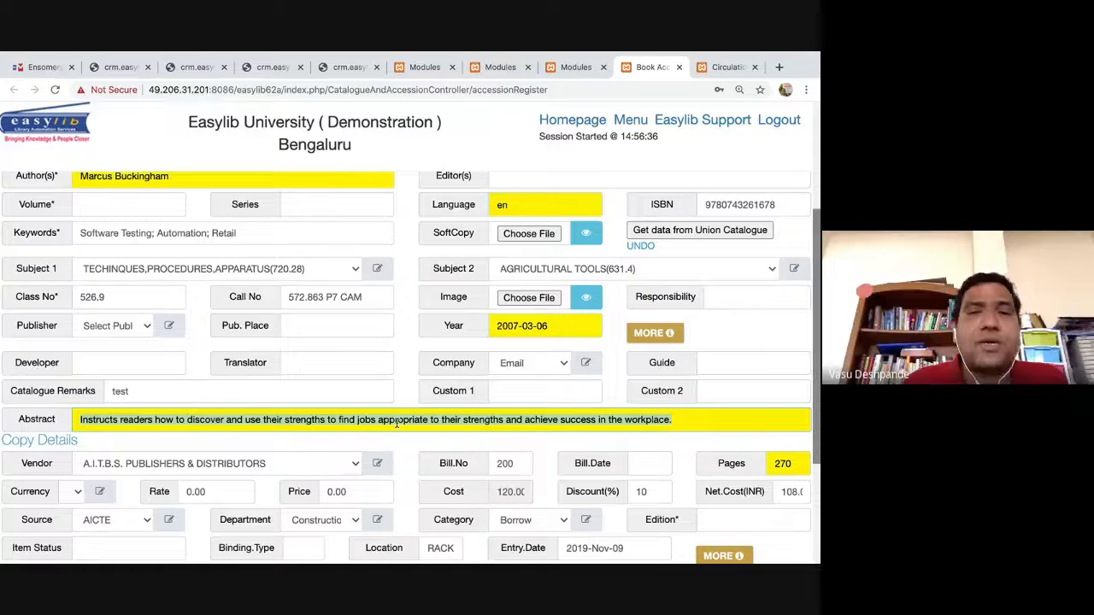
scroll(397, 423, up, 2)
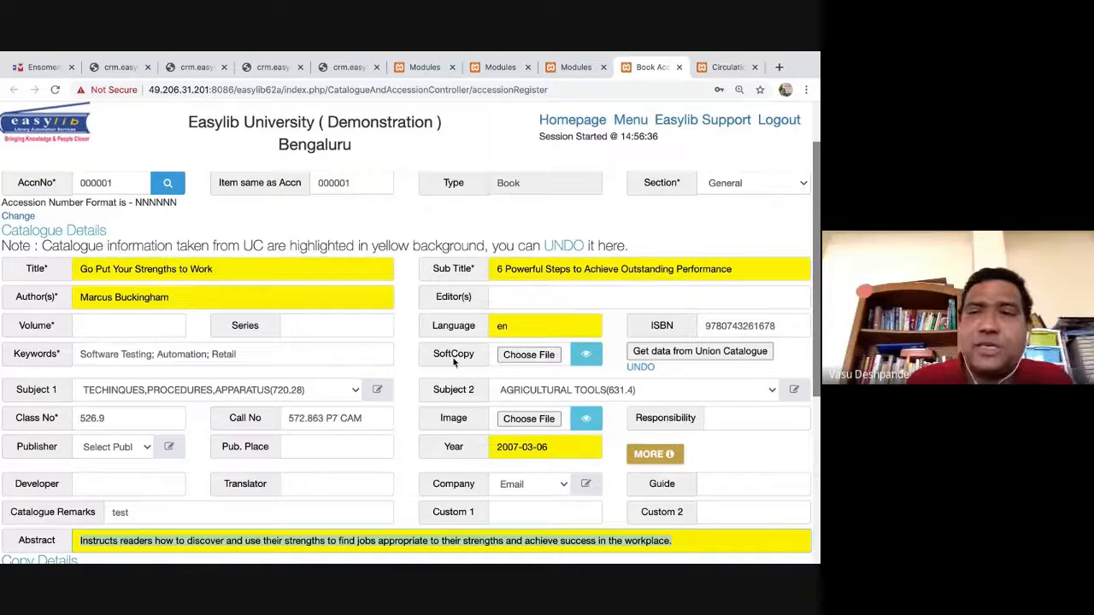
Save the Union Catalogue details to book record 000001 and confirm the modification.
scroll(247, 389, down, 5)
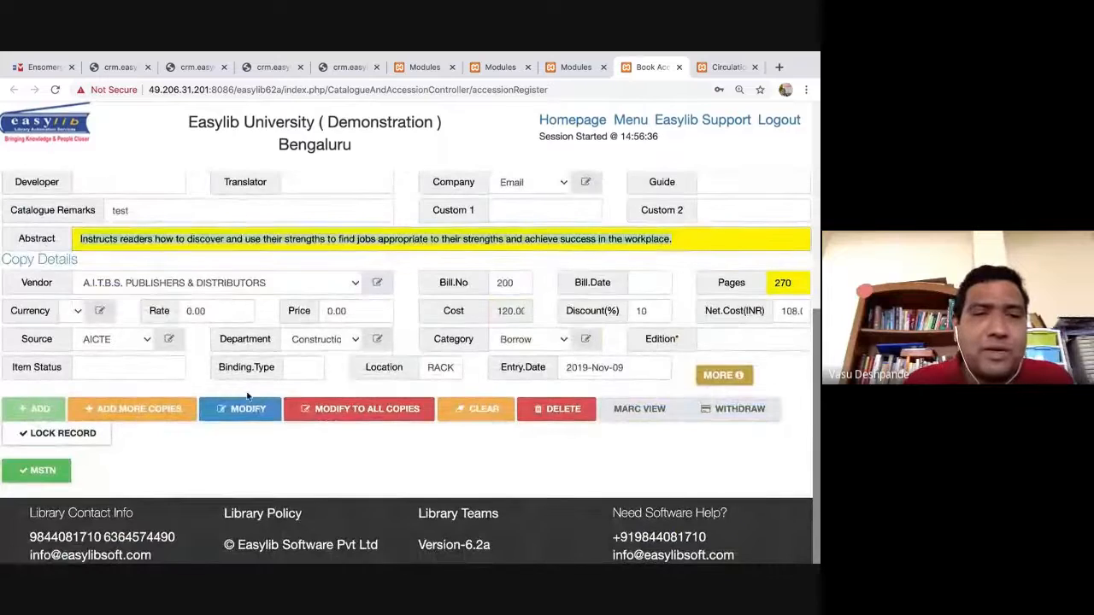
click(249, 408)
click(621, 253)
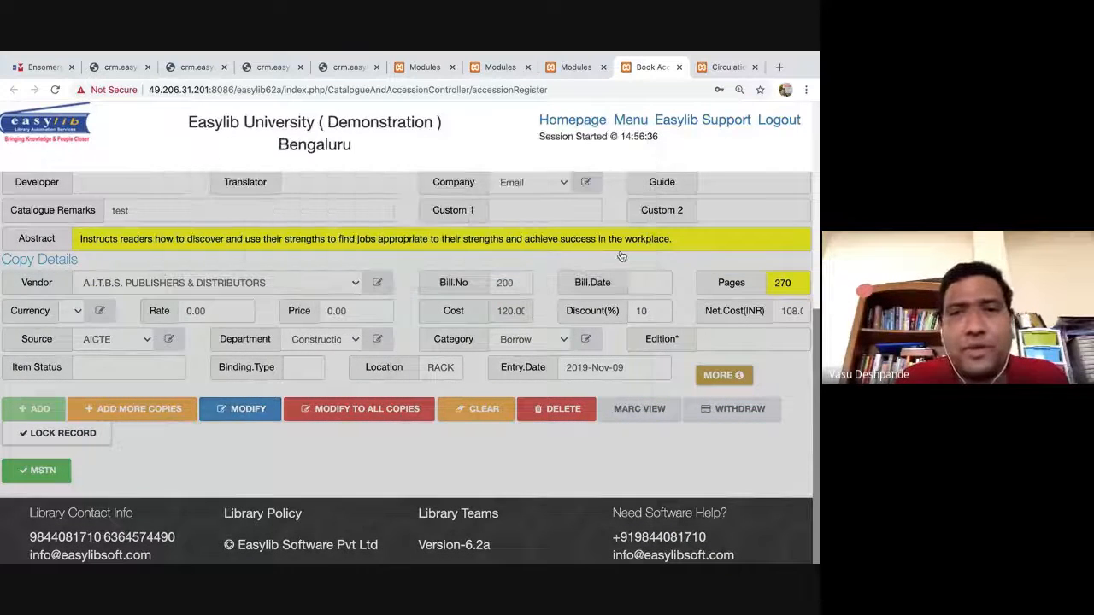
click(240, 367)
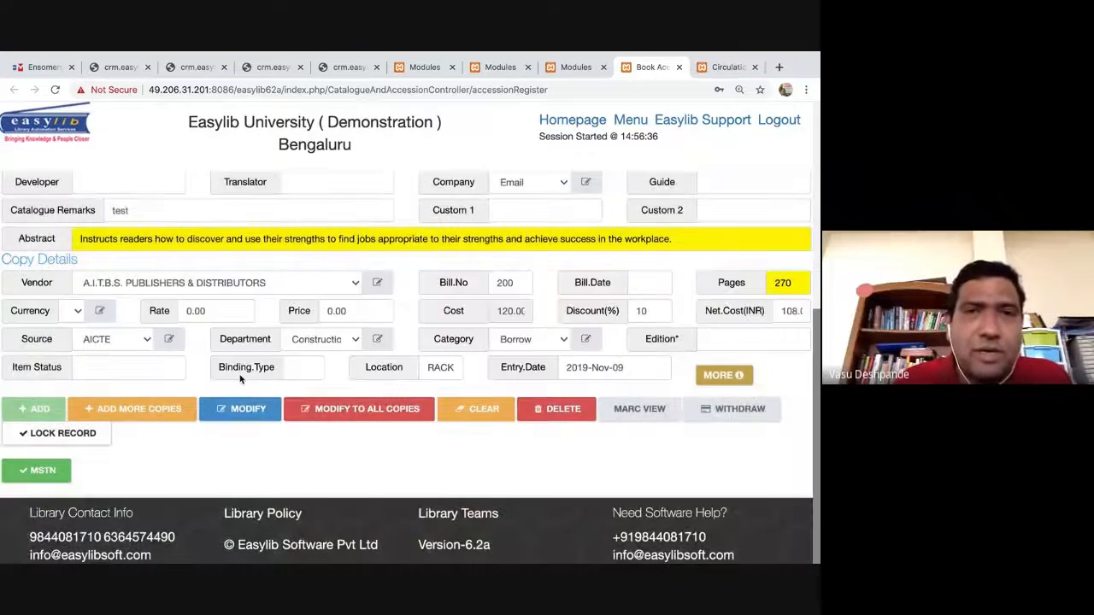
Compare the error prevention points on slide 15 in PowerPoint with the fetched catalogue details in the Book Accession Register in Chrome.
key(super+Tab)
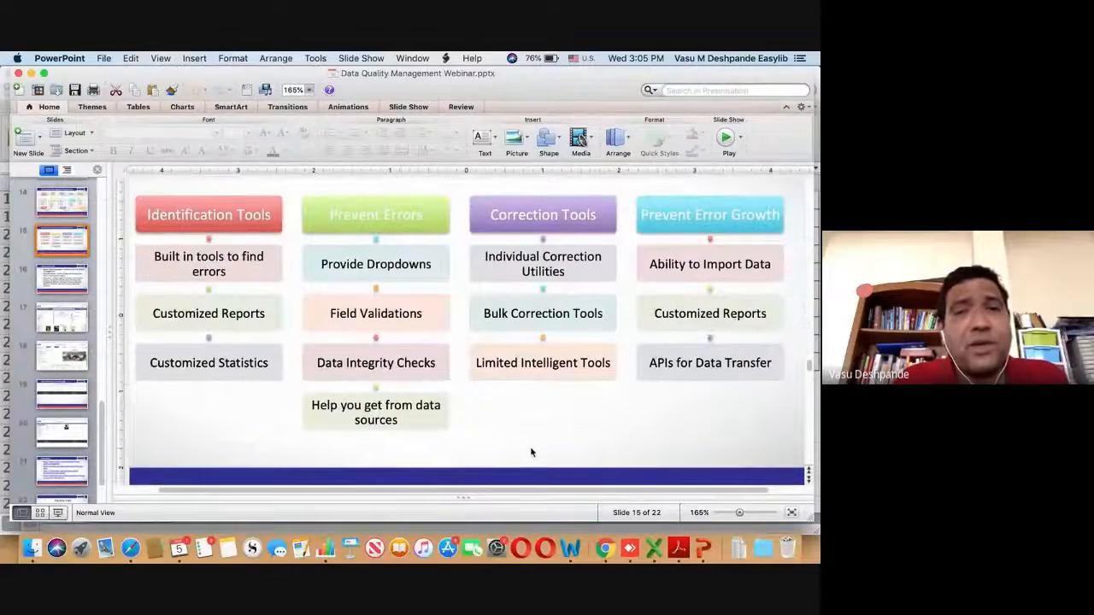
key(super+Tab)
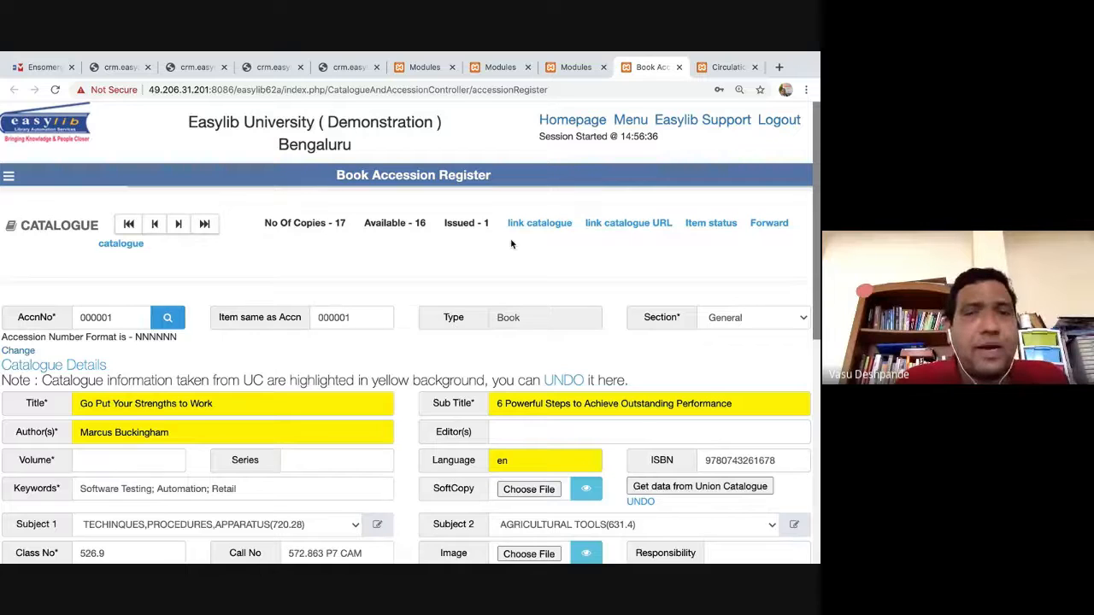
scroll(491, 241, down, 2)
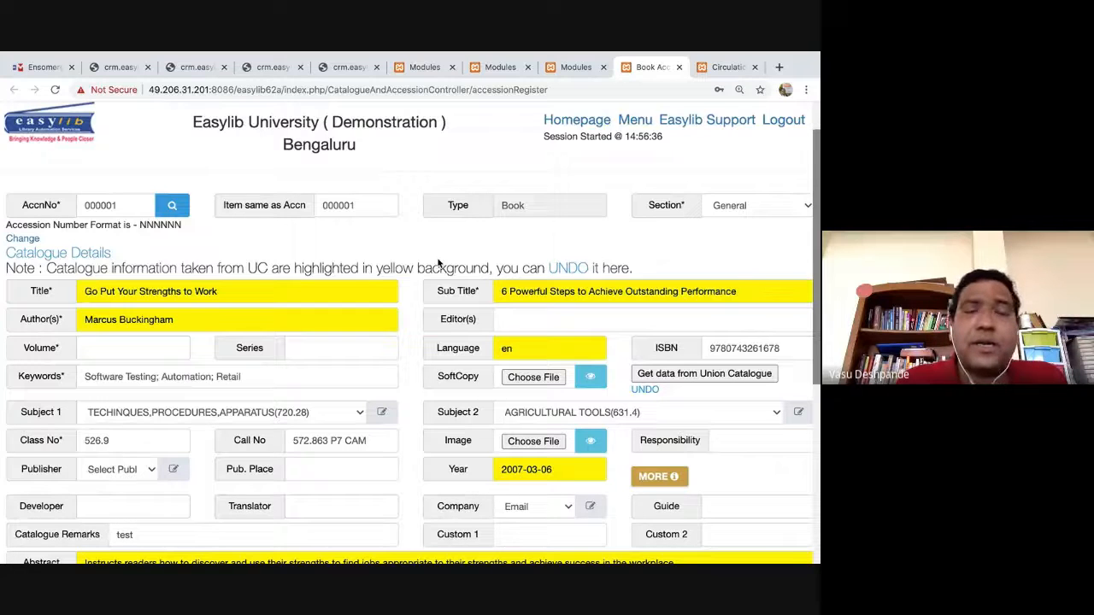
scroll(438, 263, right, 1)
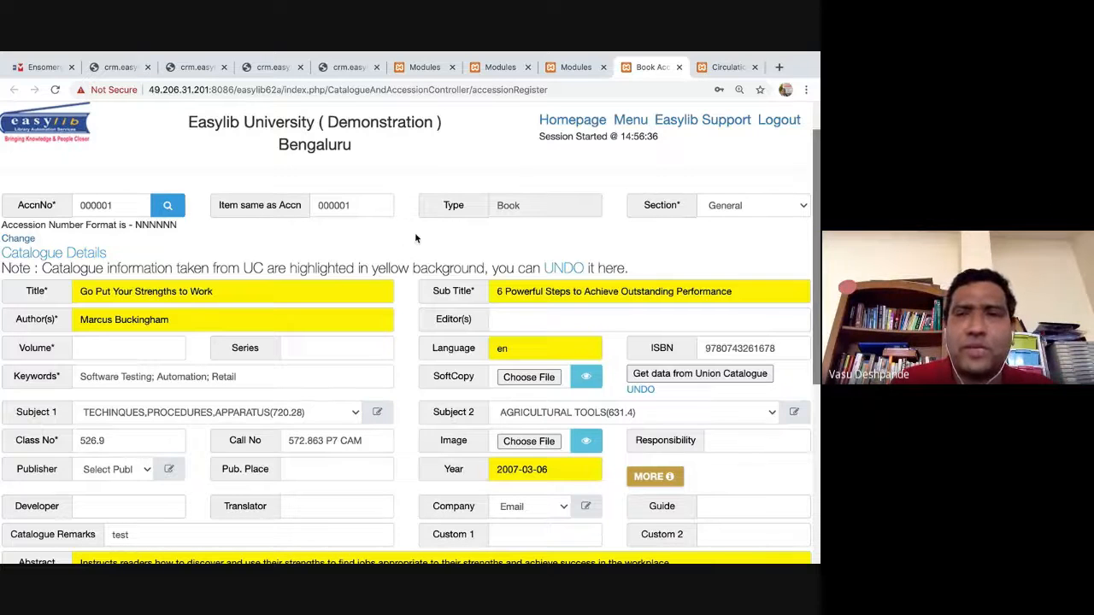
key(super+Tab)
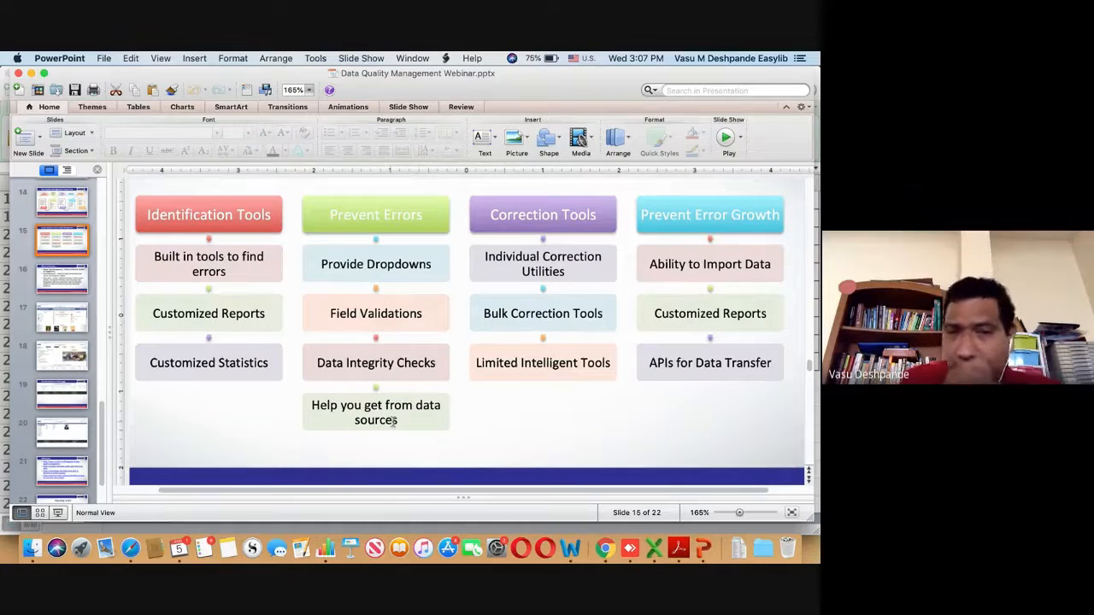
key(super+Tab)
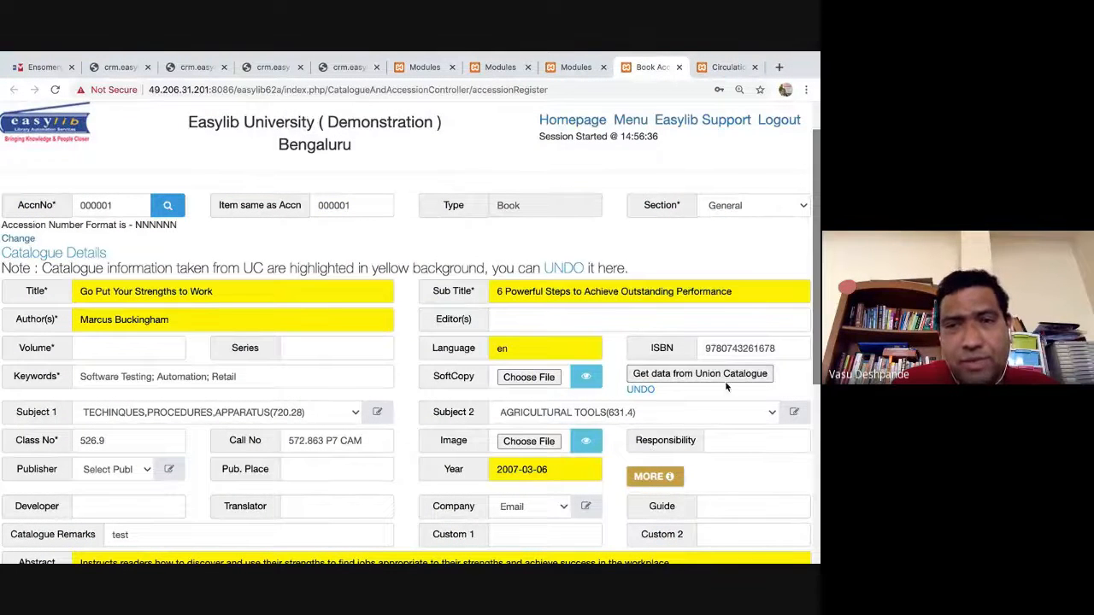
triple_click(241, 284)
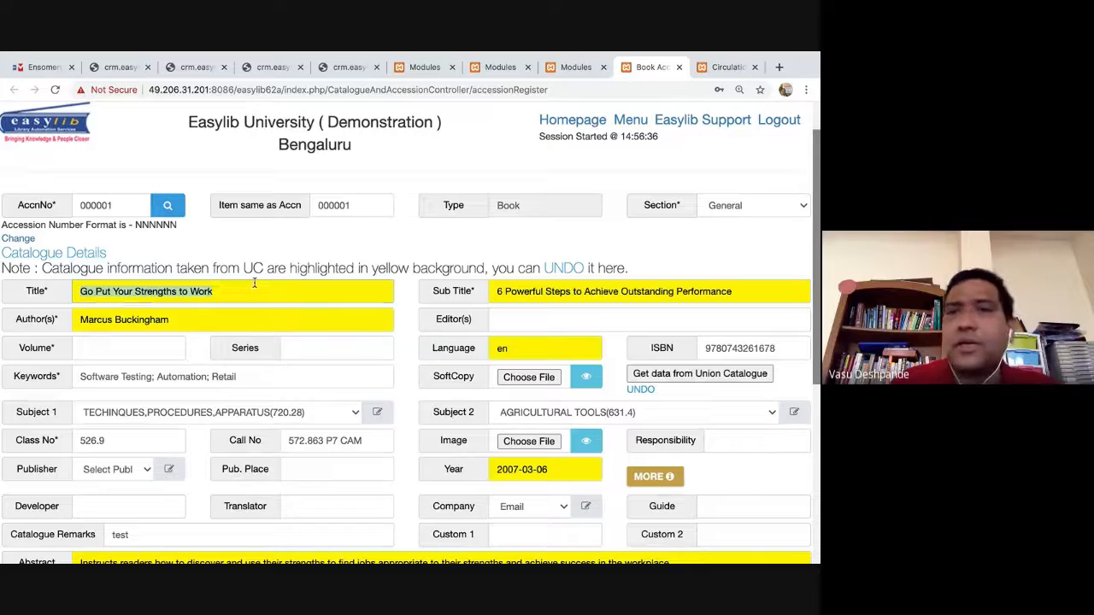
key(super+Tab)
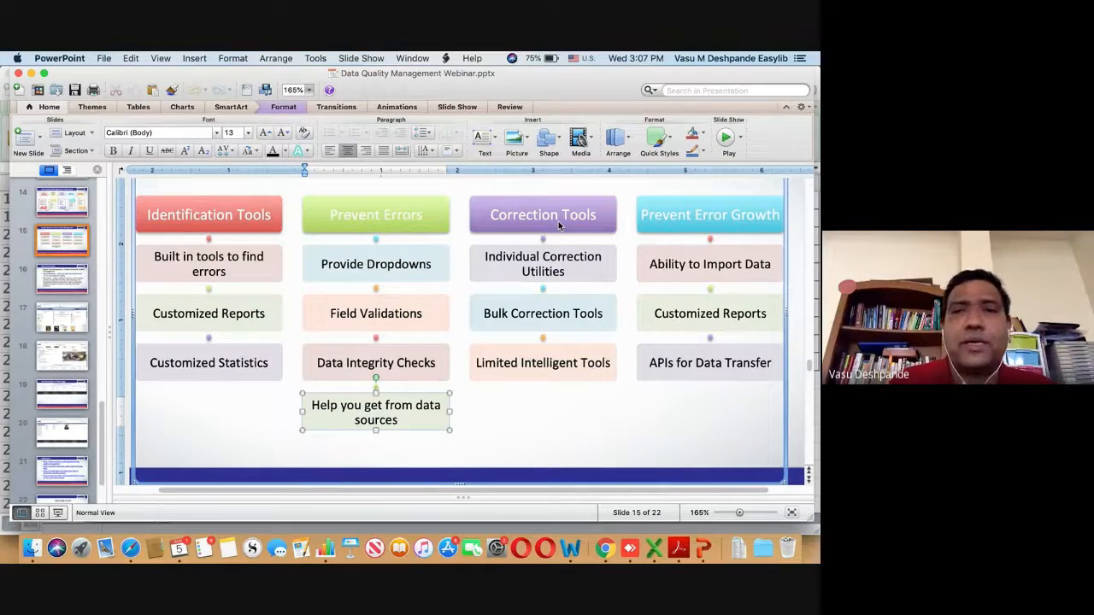
Return to the Book Accession Register in Chrome and set the book's publisher to A.S. PRAKASHAN.
key(super+Tab)
scroll(264, 222, down, 5)
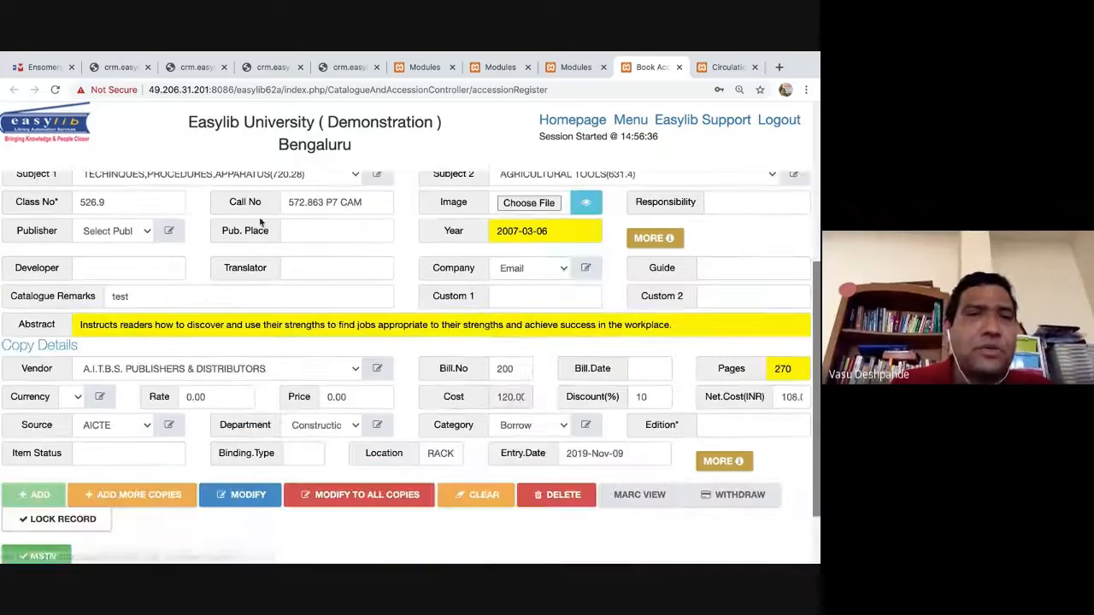
click(143, 232)
click(181, 351)
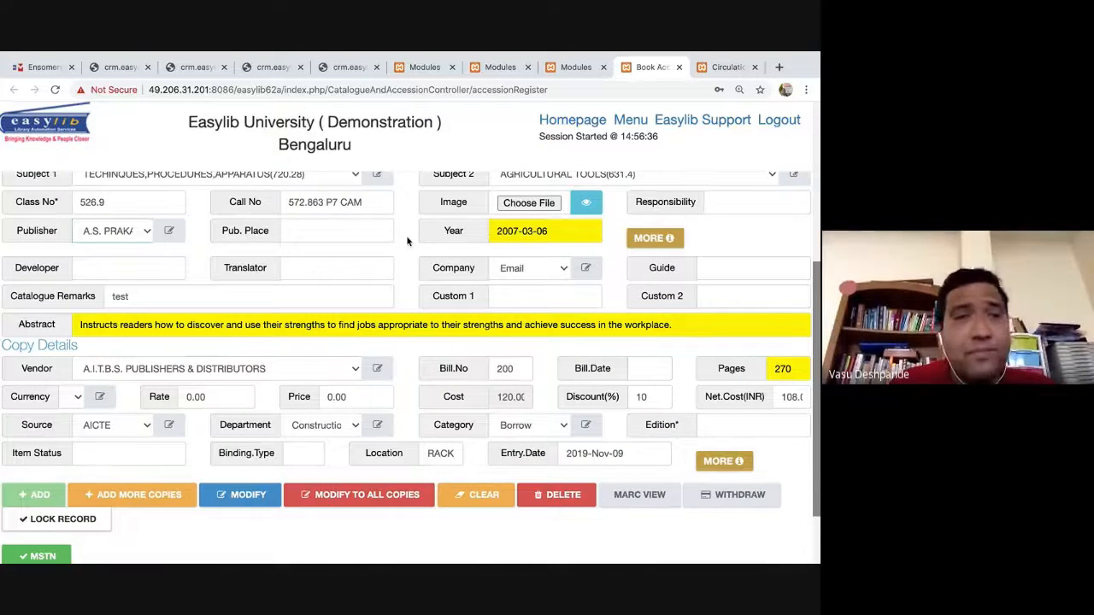
click(145, 231)
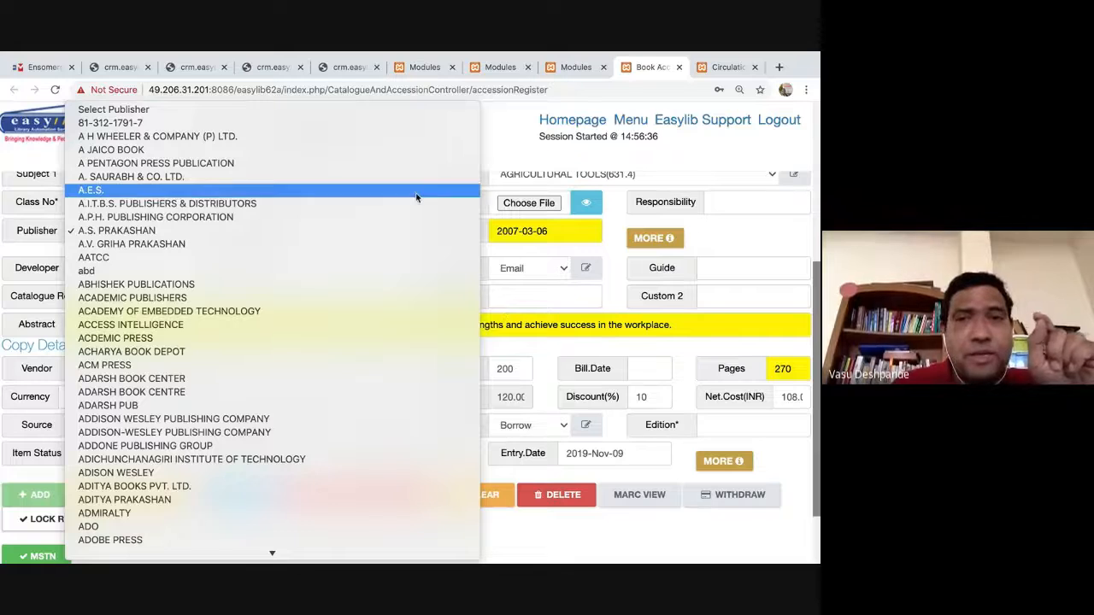
click(531, 150)
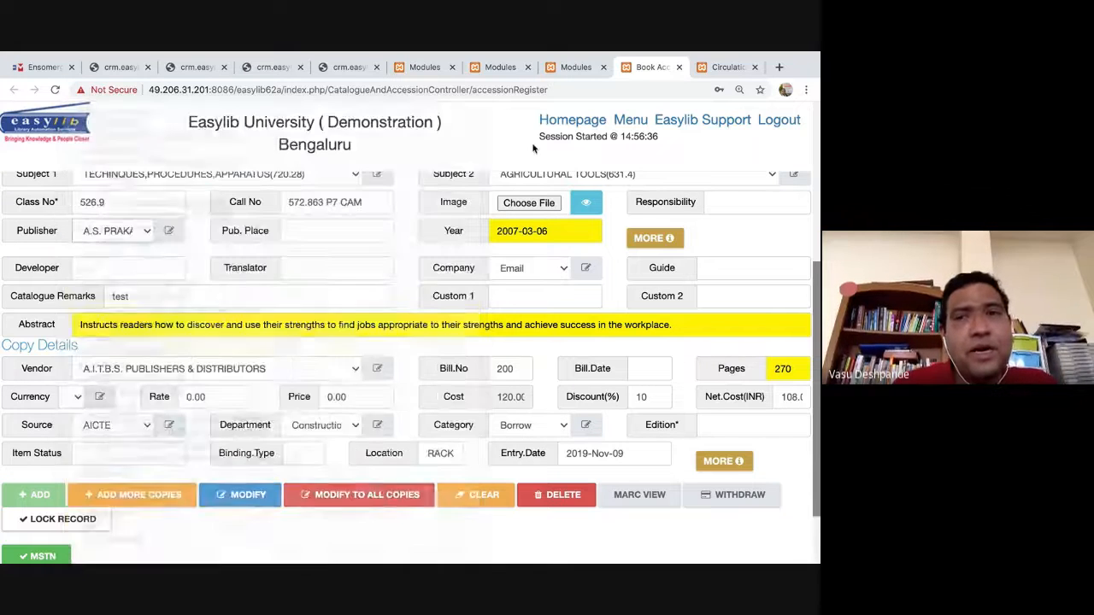
Review the catalogue details and set the vendor in the copy details to ASIATECH PUBLISHERS INC.
scroll(621, 240, up, 5)
scroll(621, 240, up, 1)
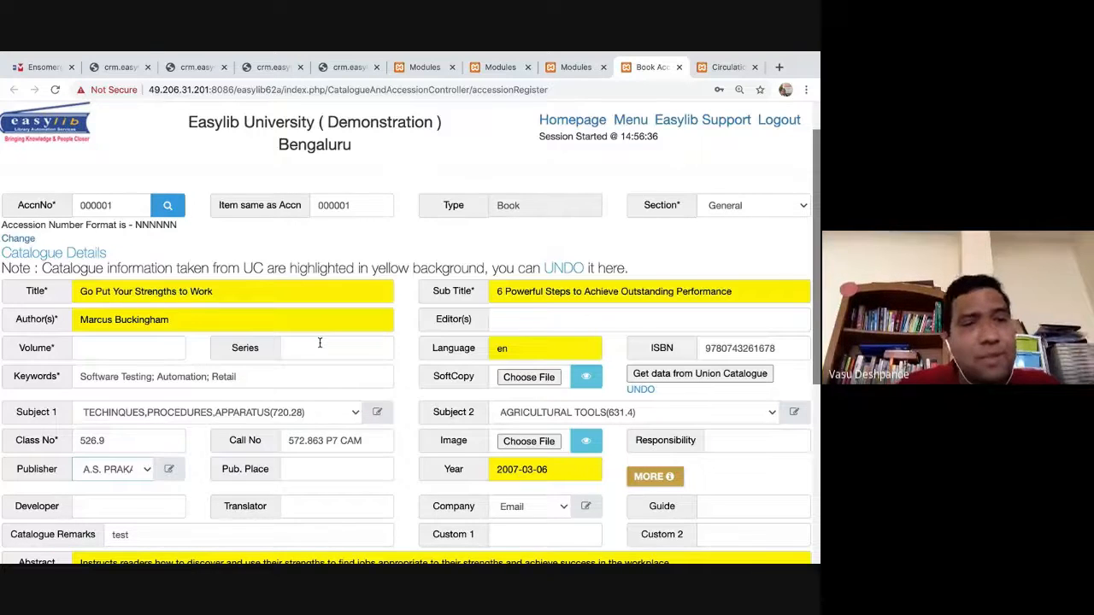
scroll(279, 392, down, 3)
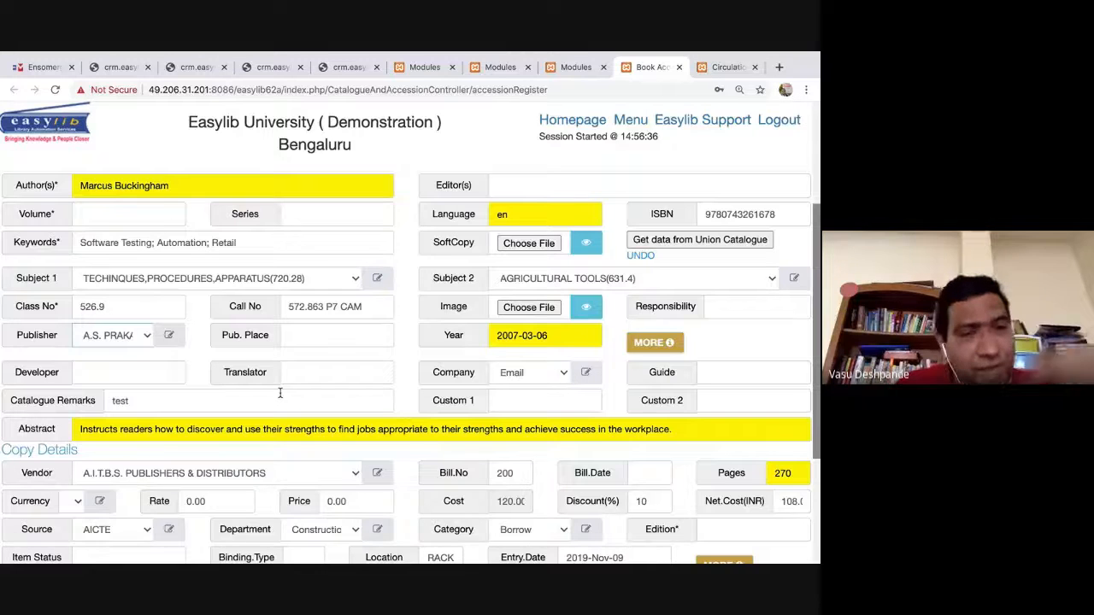
click(282, 472)
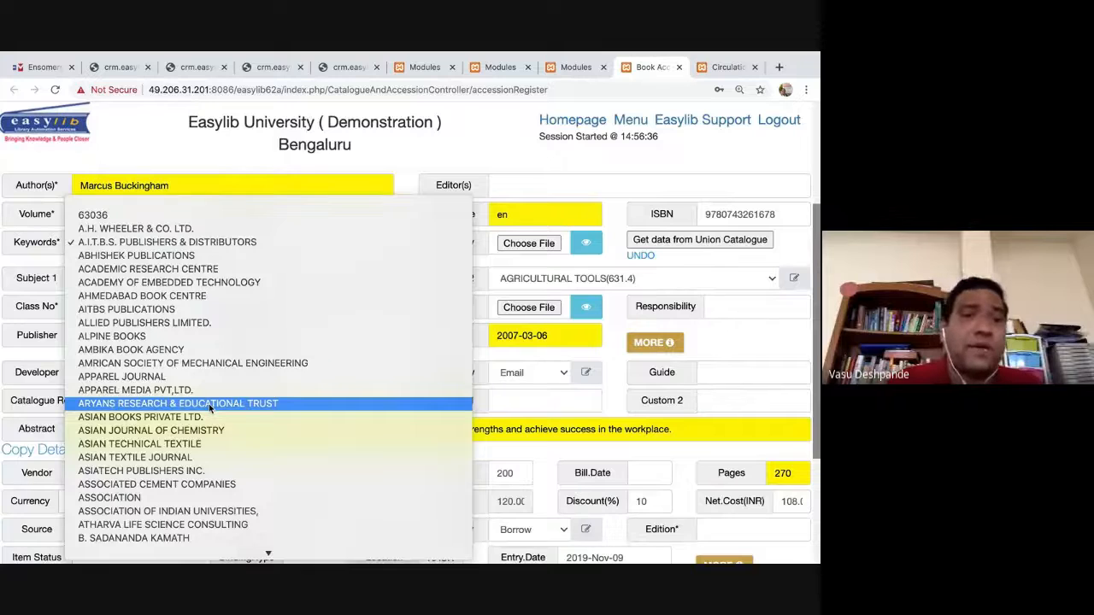
click(209, 404)
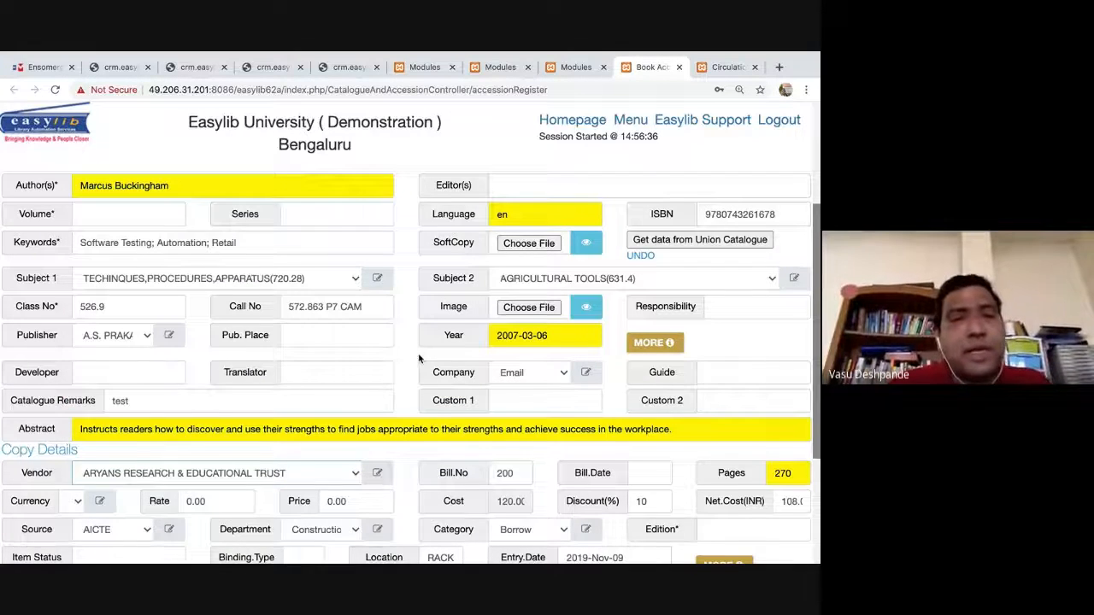
scroll(419, 359, down, 3)
click(301, 350)
click(301, 417)
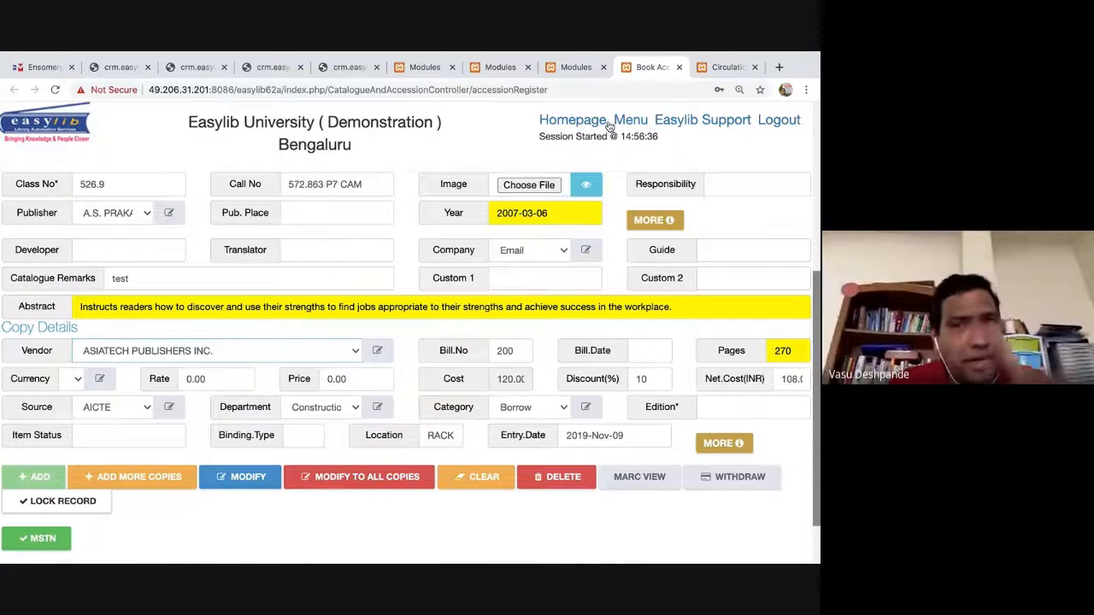
Save the changed publisher and vendor for this copy, check the correction tools on the PowerPoint slide, and return to Chrome.
scroll(470, 208, up, 4)
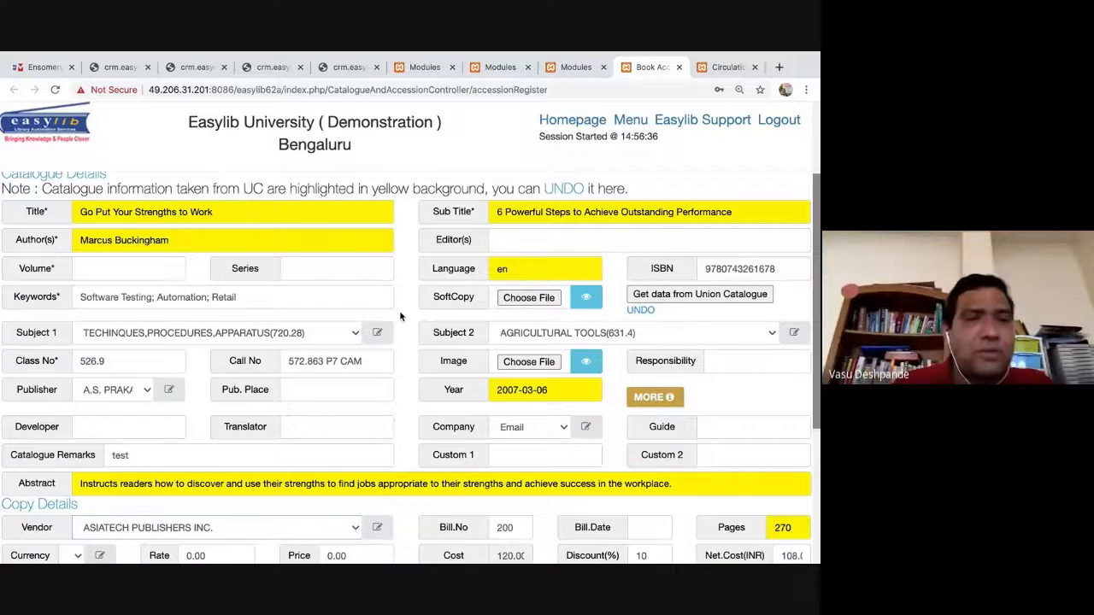
scroll(399, 314, down, 2)
scroll(340, 350, down, 4)
click(248, 409)
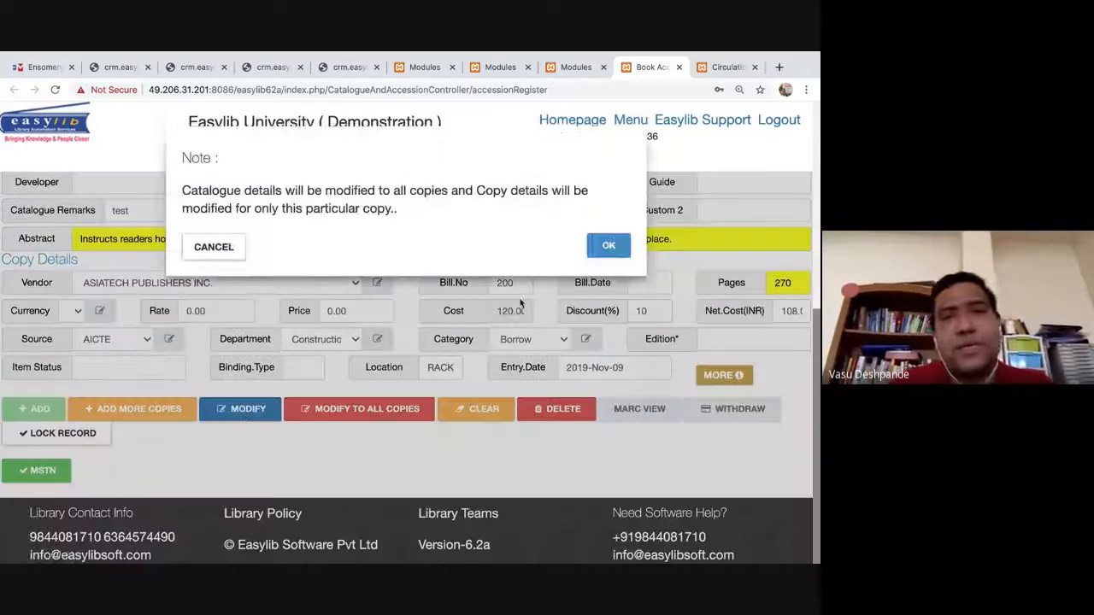
click(607, 246)
key(ctrl+Left)
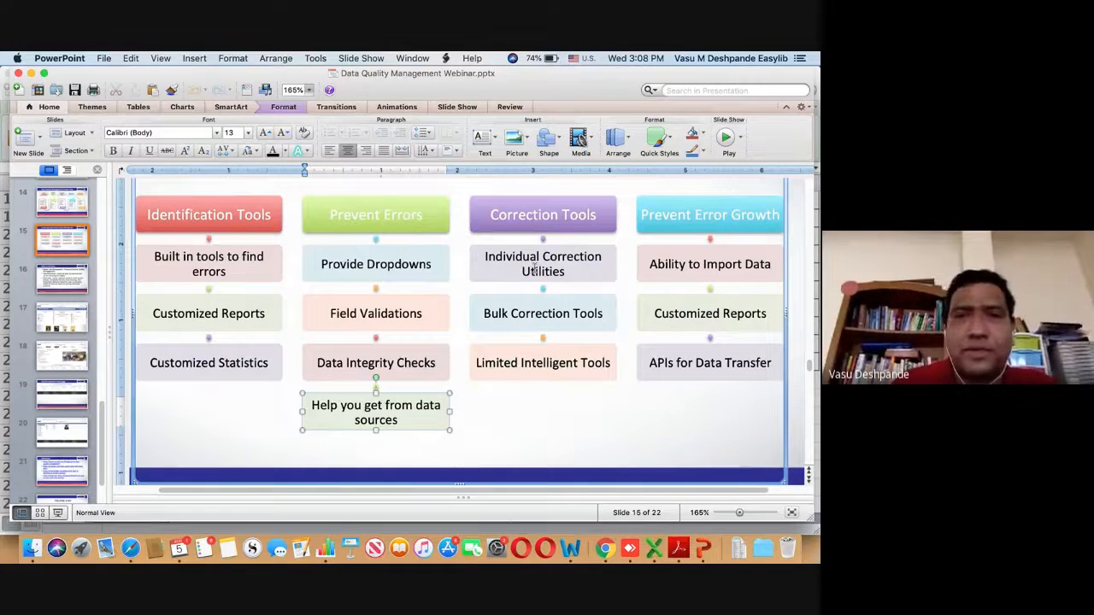
key(ctrl+Right)
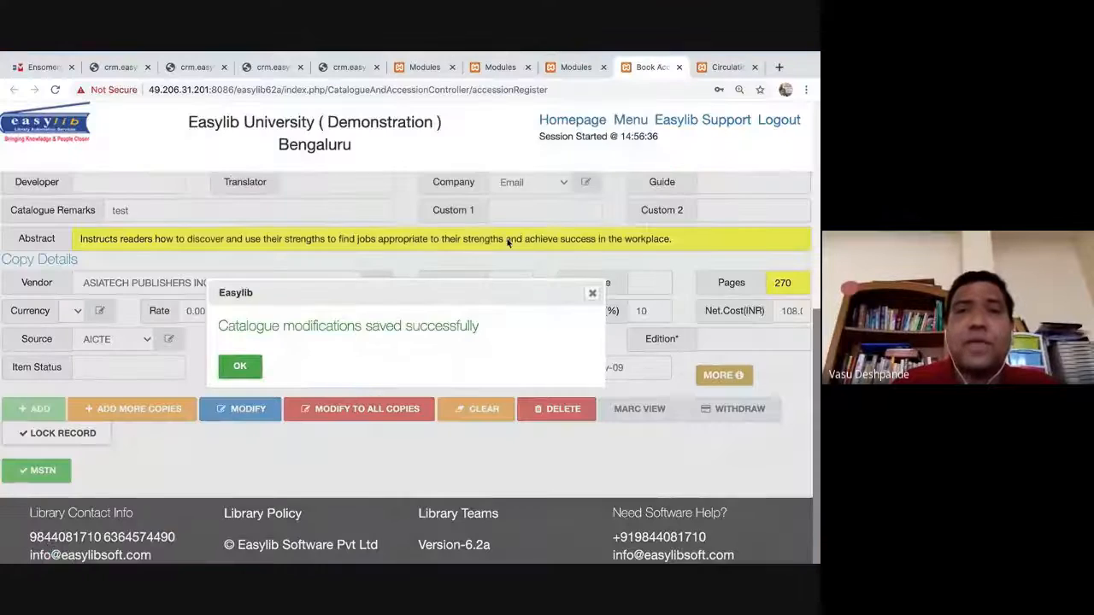
click(246, 365)
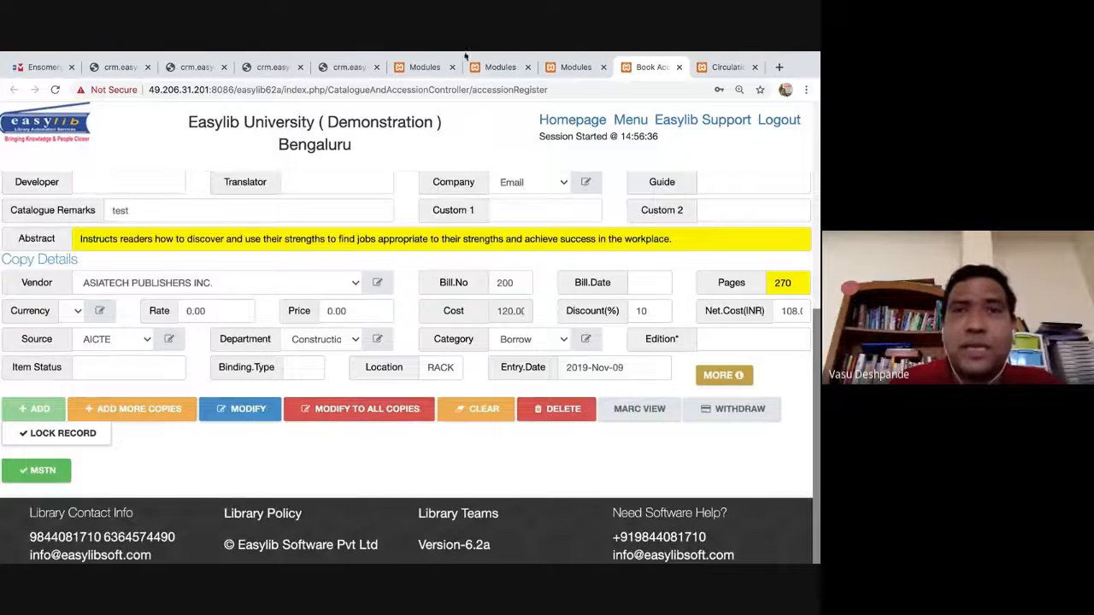
Switch to Safari and examine the accession numbers listed in the Customized Report - Books results for the exam section category.
key(super+Tab)
key(super+Tab)
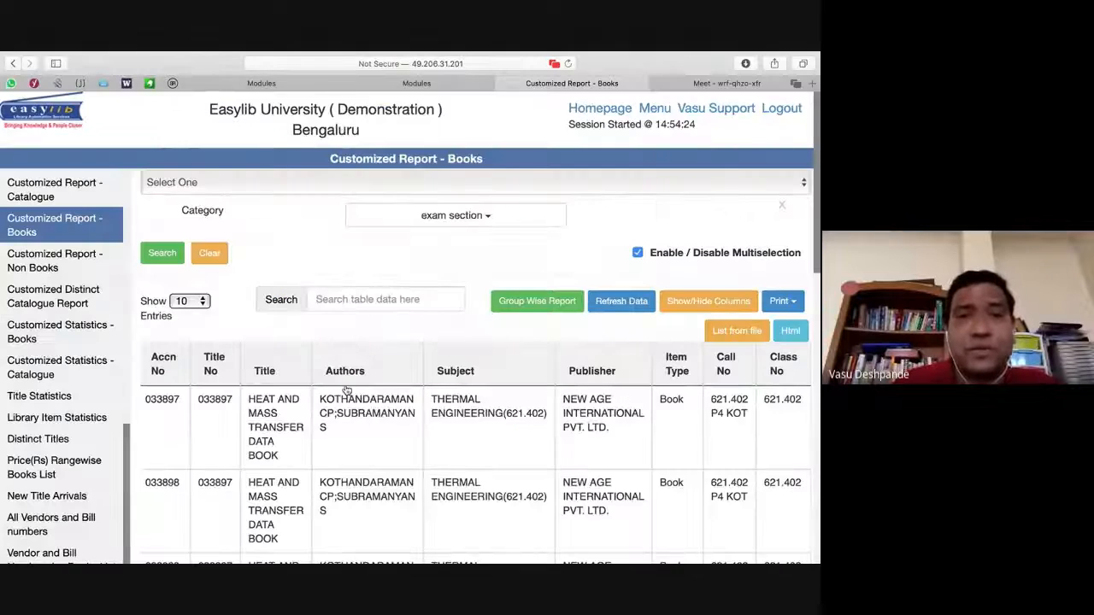
scroll(347, 390, down, 4)
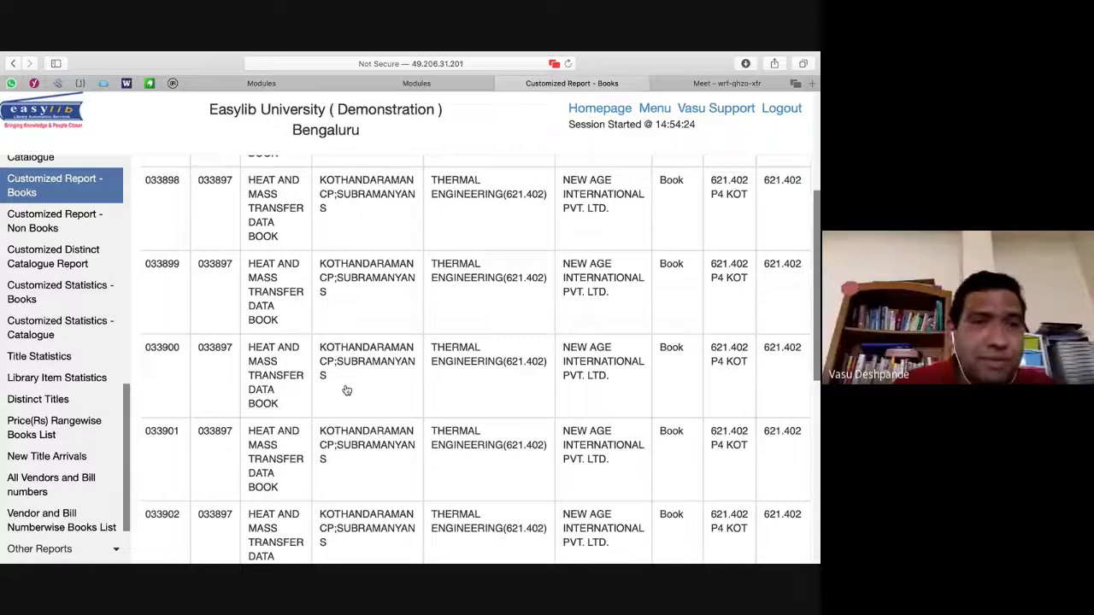
scroll(156, 259, up, 2)
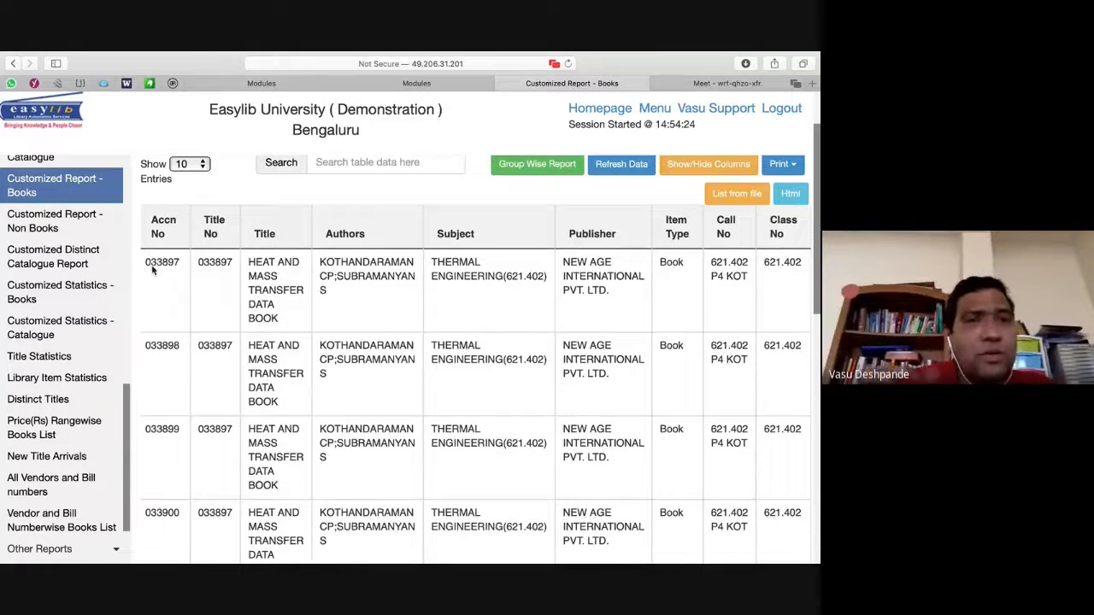
drag(152, 265, 157, 299)
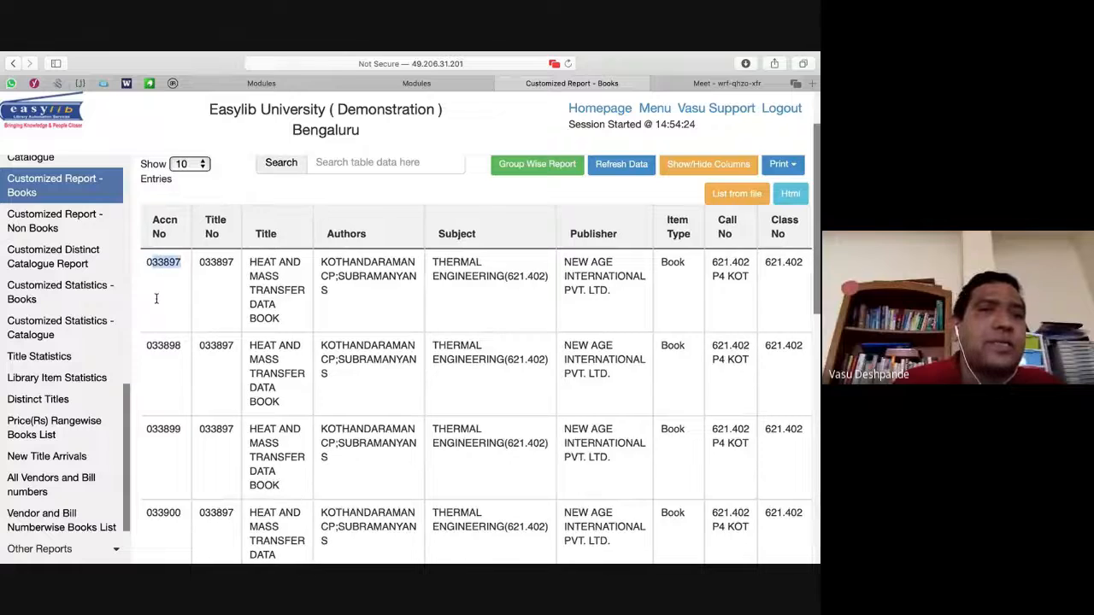
click(175, 270)
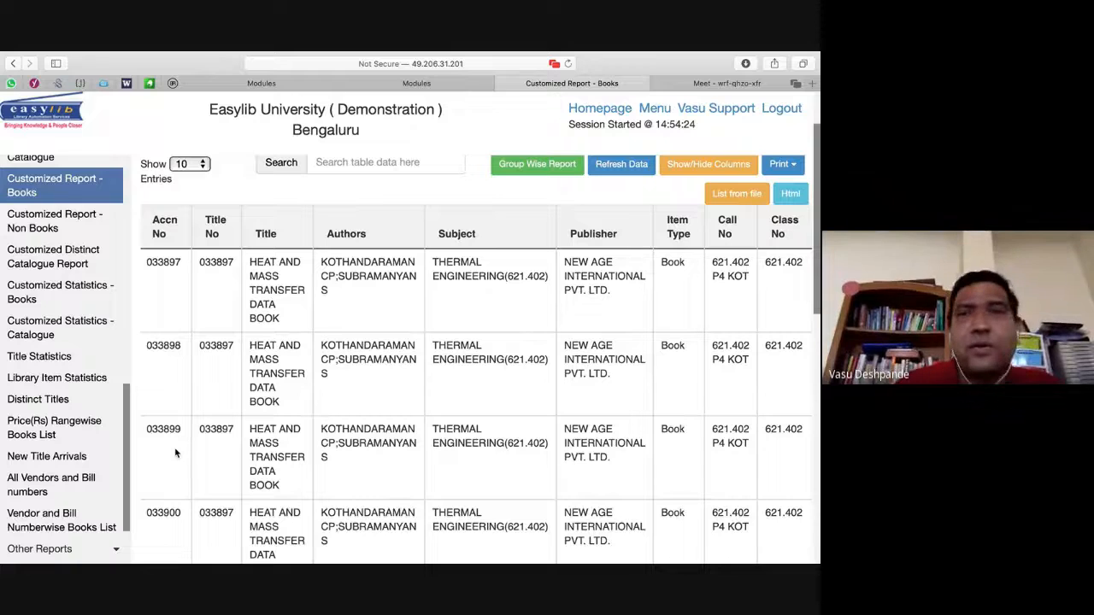
Return to Chrome and open the Department correction page of the Data Quality Improvement module.
key(super+Tab)
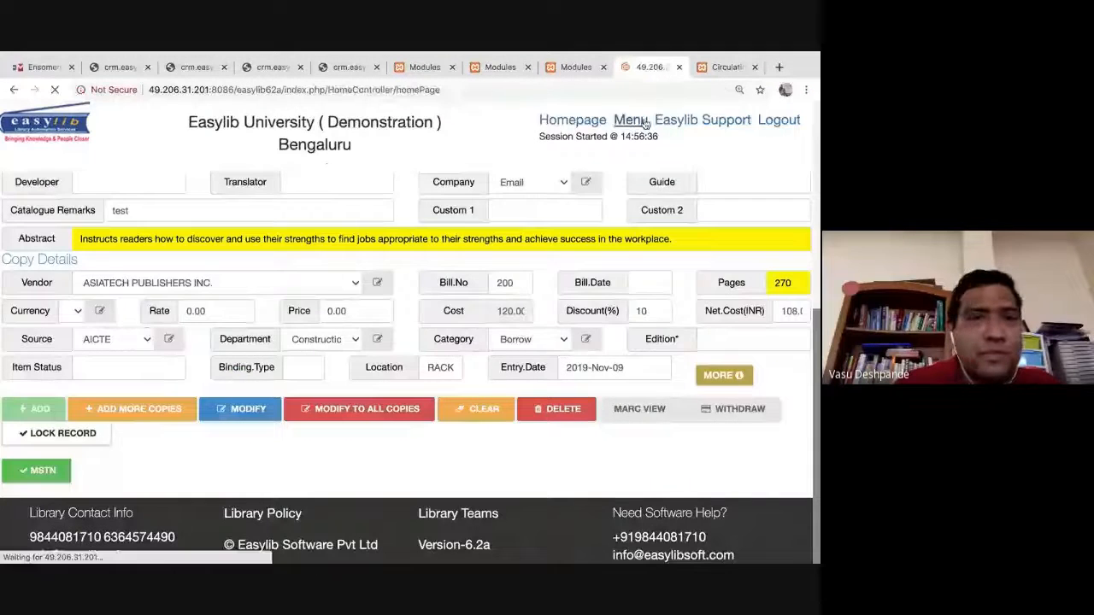
click(629, 121)
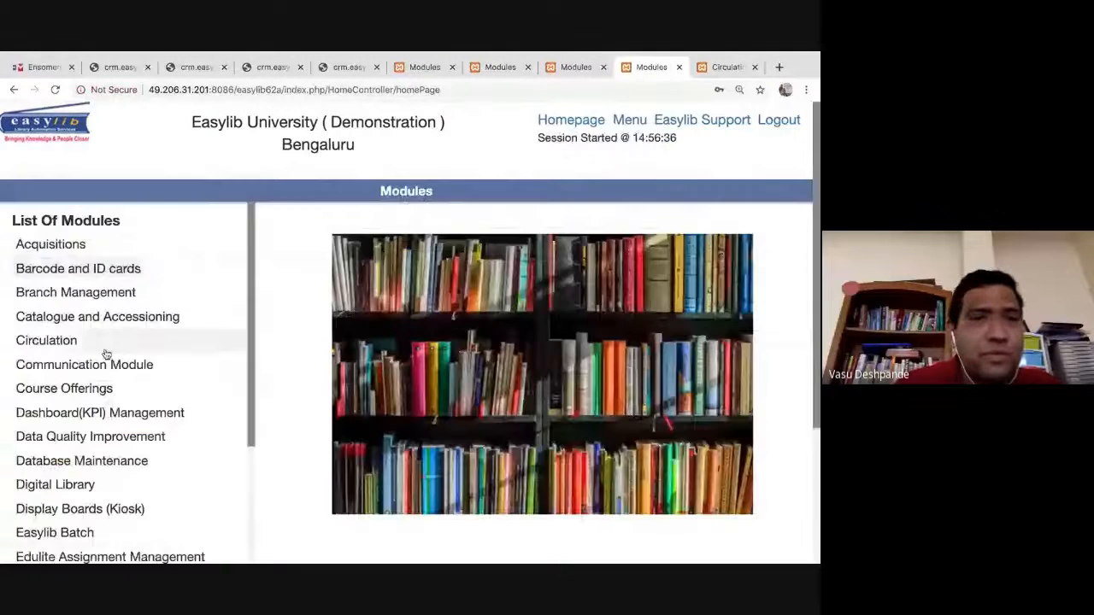
click(94, 437)
scroll(98, 443, down, 3)
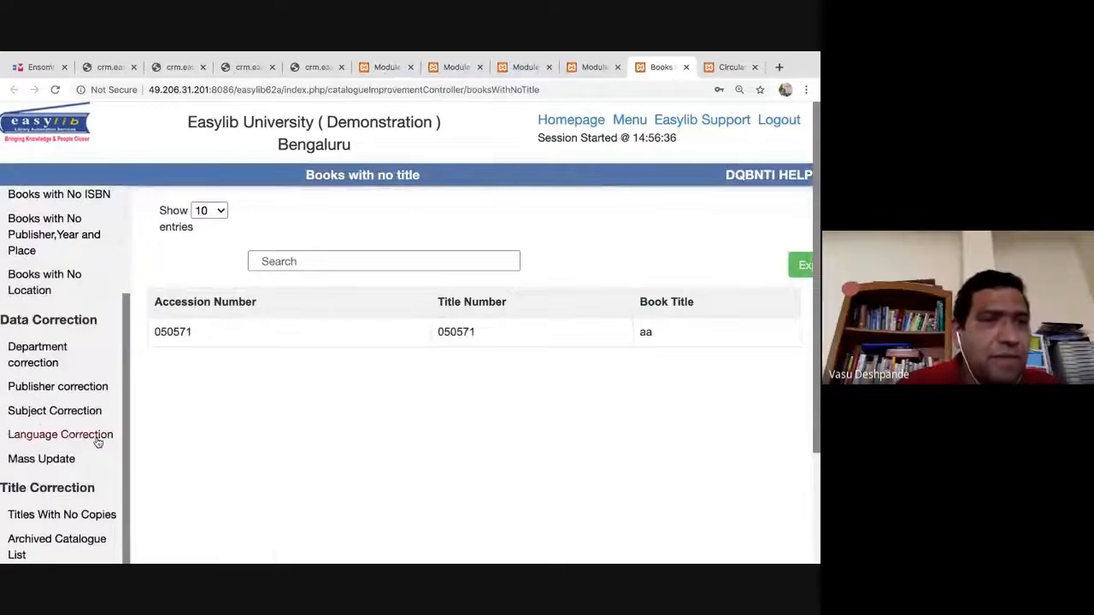
scroll(70, 434, down, 2)
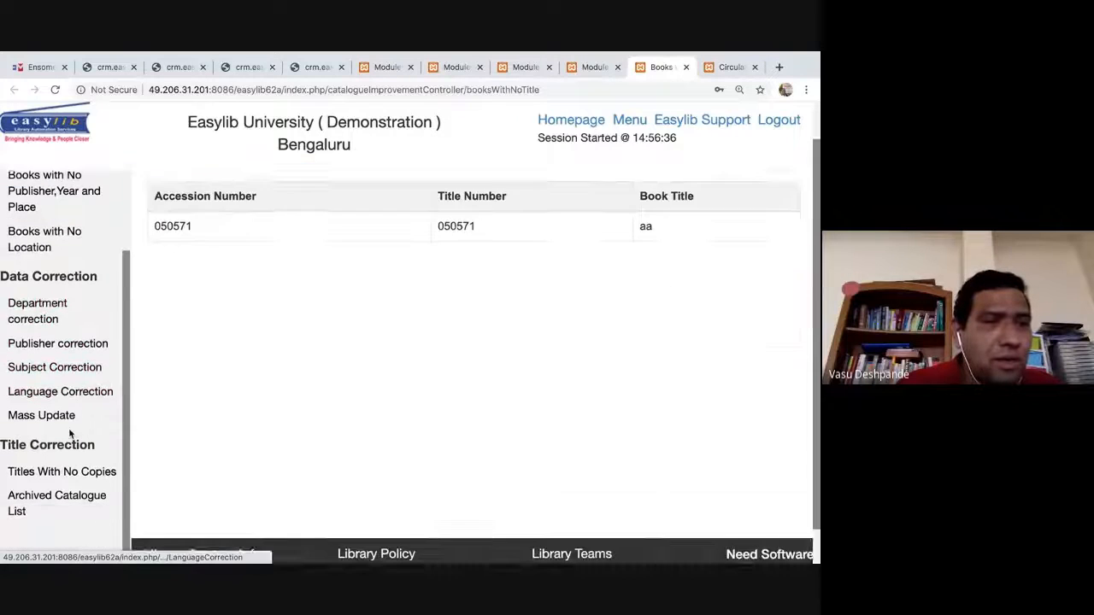
scroll(70, 434, down, 1)
scroll(75, 316, up, 2)
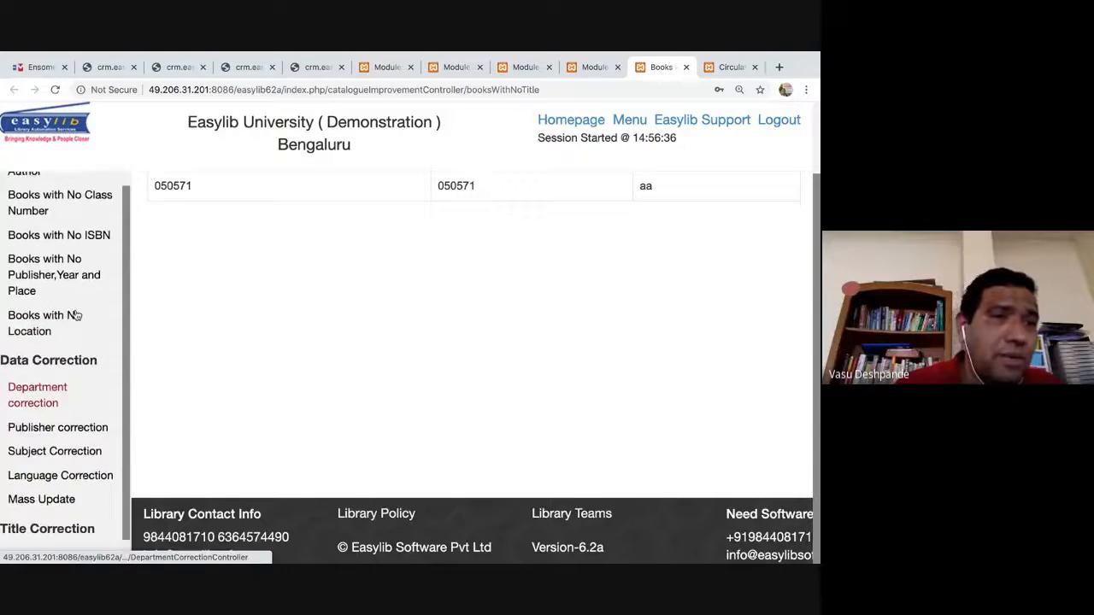
scroll(76, 315, down, 1)
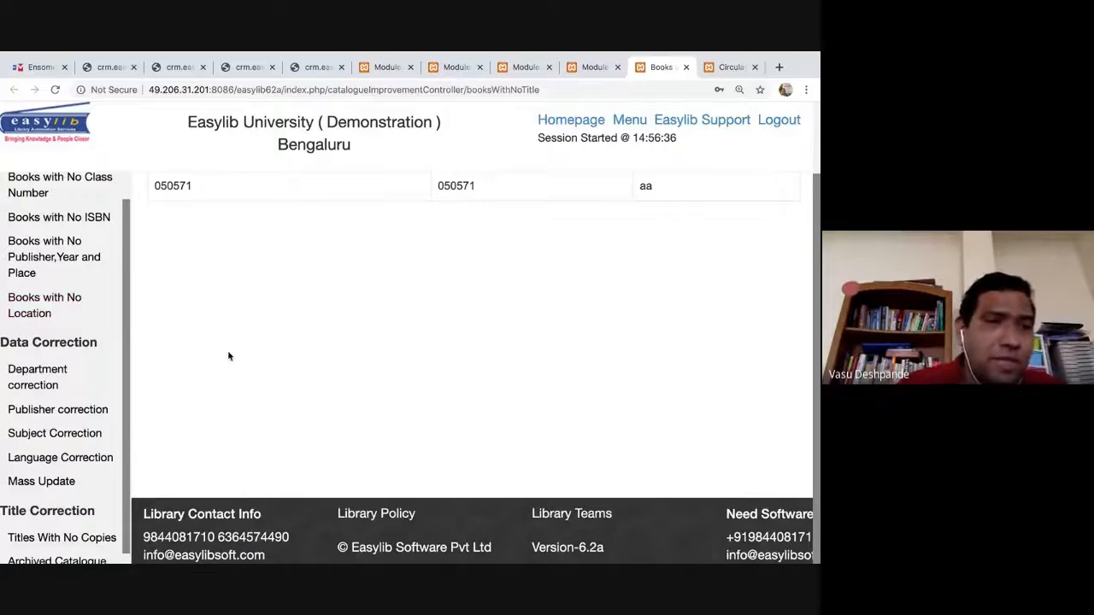
click(19, 376)
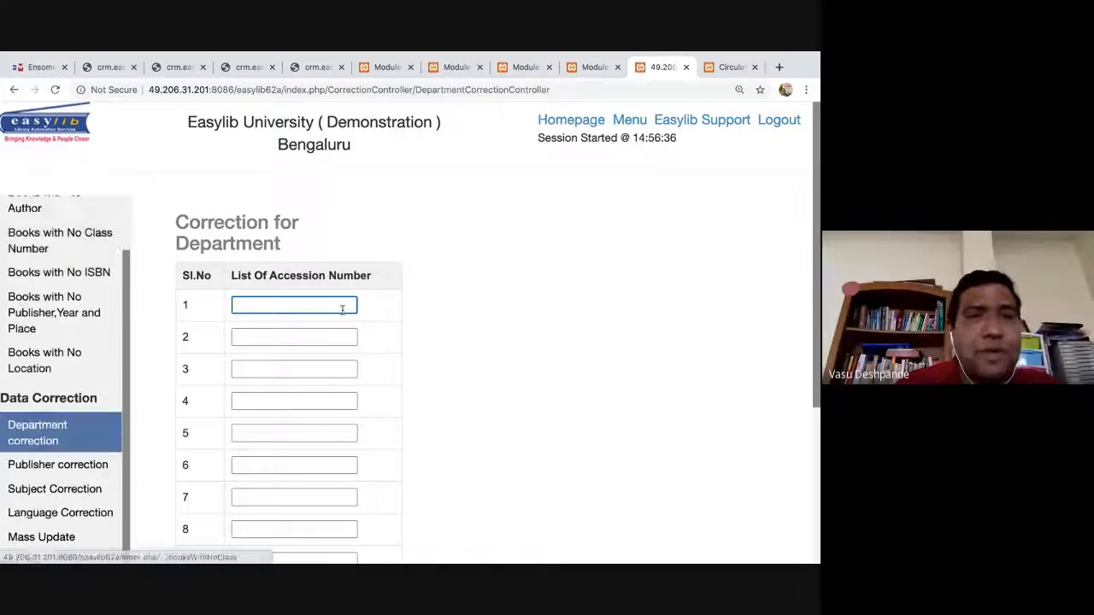
Check the accession numbers in the Safari report and bulk-update the department for three of them in Chrome's Department correction form.
scroll(358, 302, down, 2)
text(00)
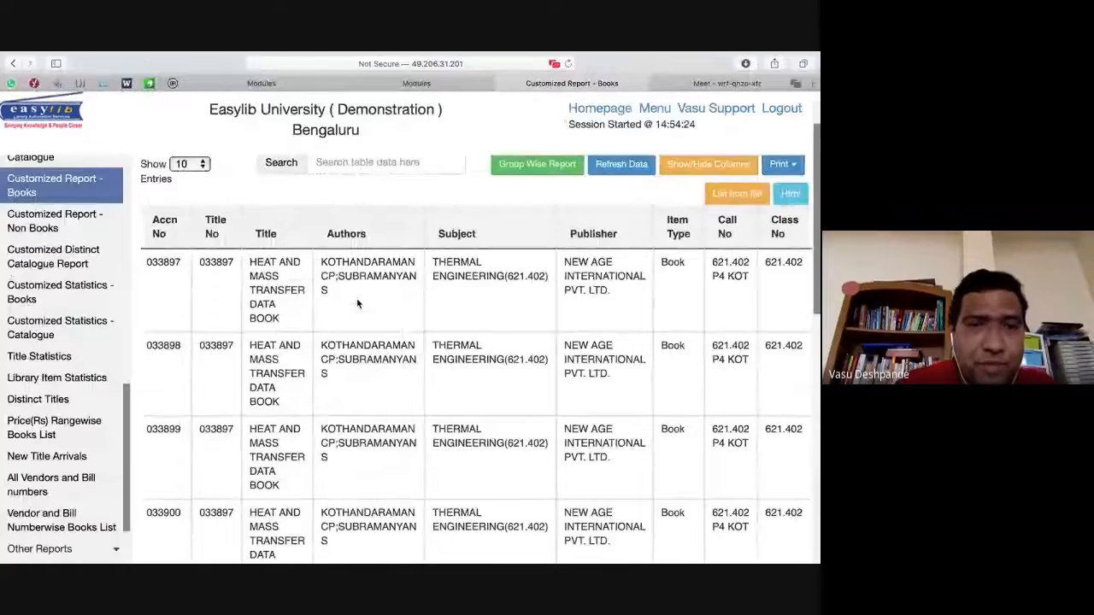
key(super+Tab)
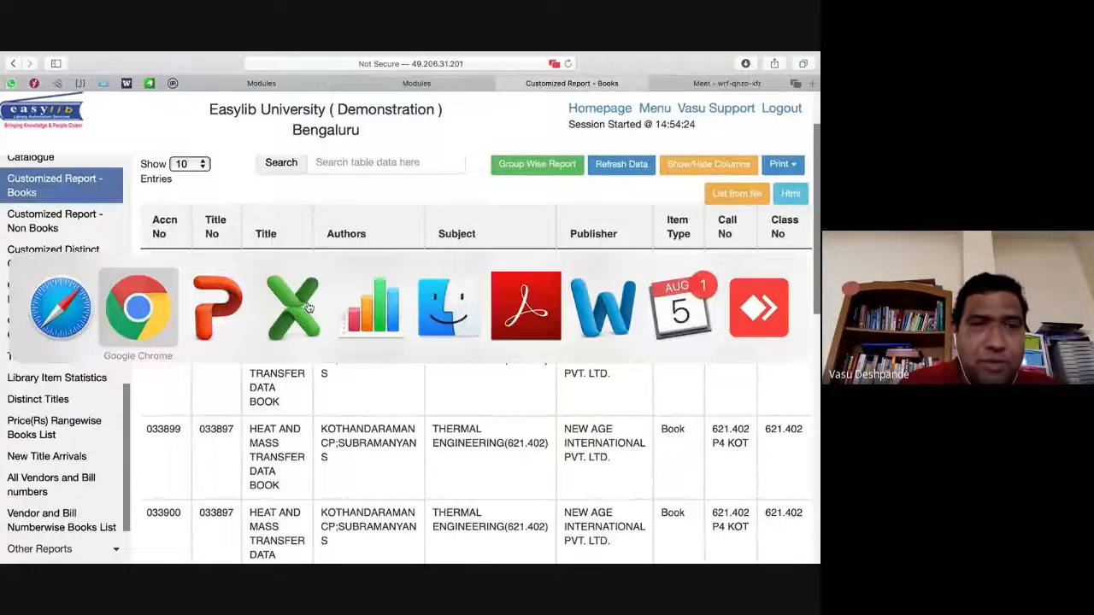
key(super+Tab)
key(super+Tab)
click(308, 300)
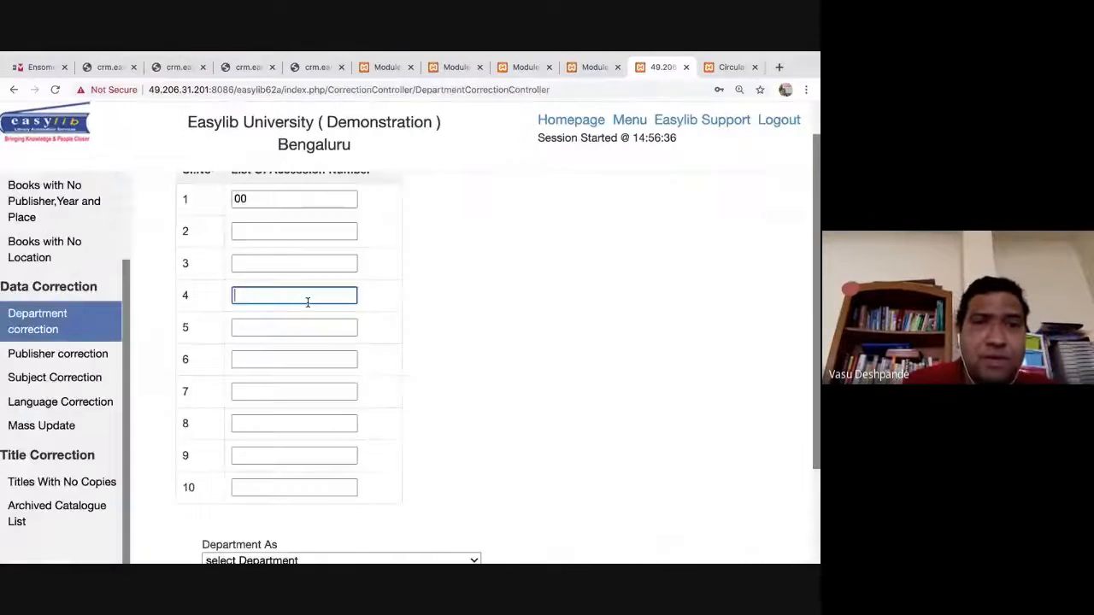
click(276, 193)
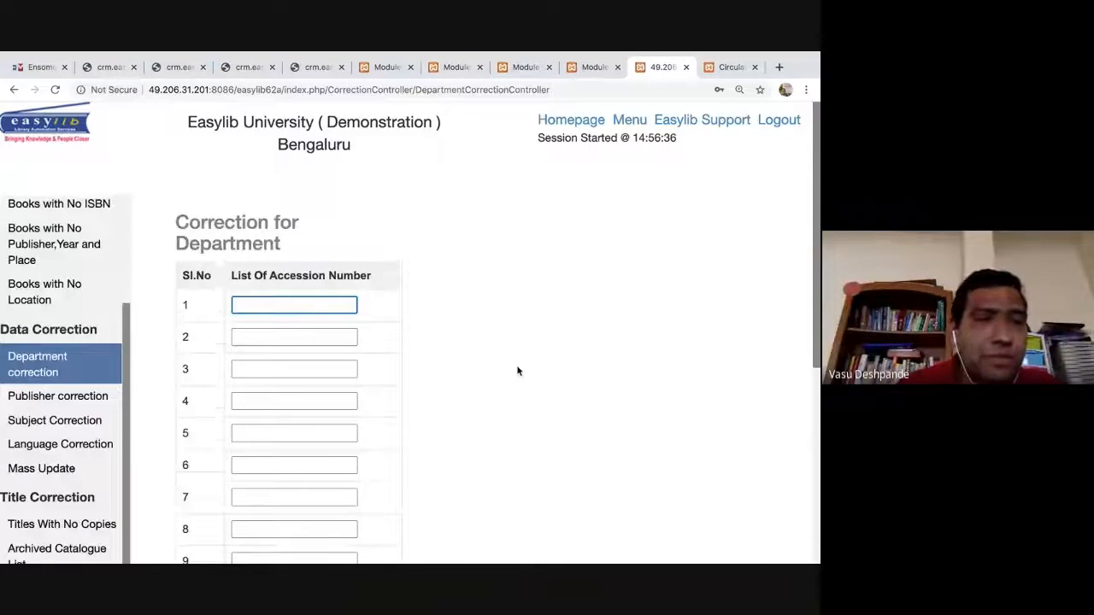
Examine the update messages below the Department correction form and check their overlap with the side menu at a smaller page zoom.
scroll(214, 403, down, 5)
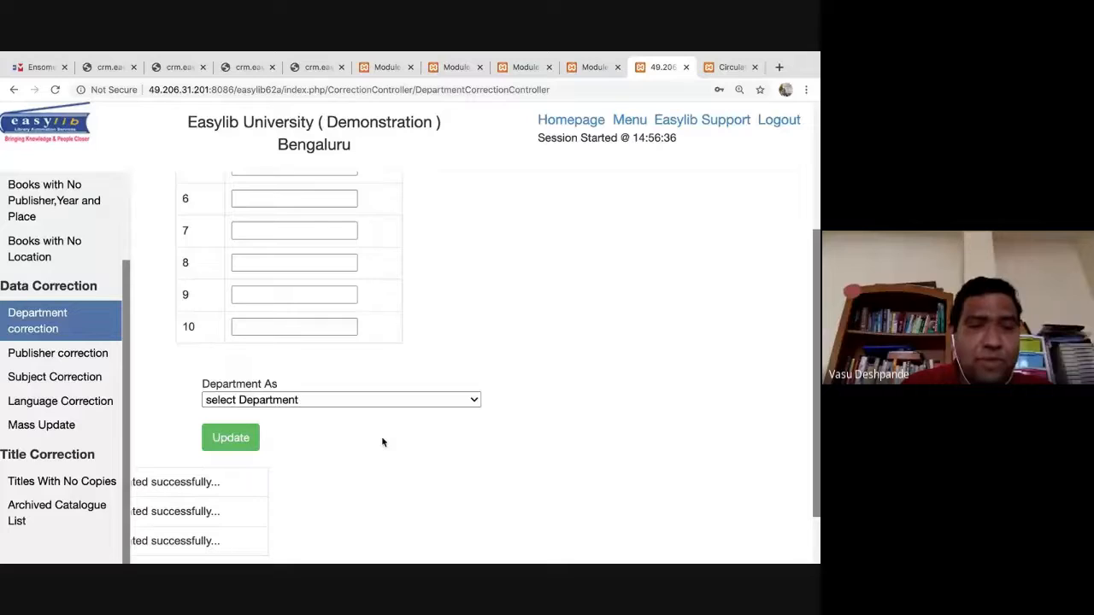
scroll(382, 441, down, 2)
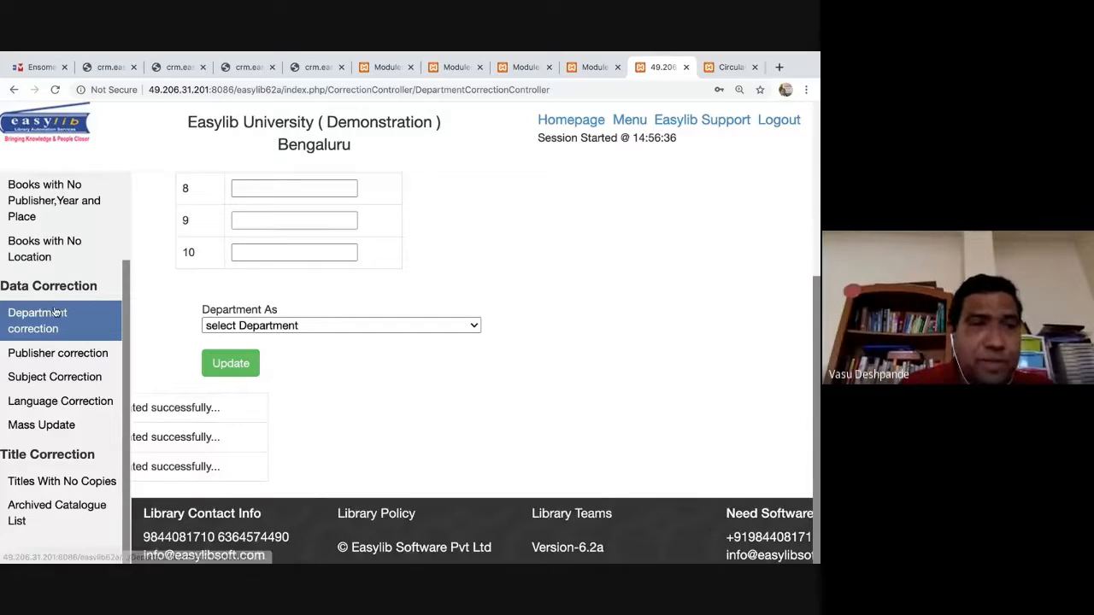
scroll(371, 217, up, 1)
scroll(252, 371, up, 3)
scroll(251, 371, down, 3)
key(ctrl+minus)
key(ctrl+minus)
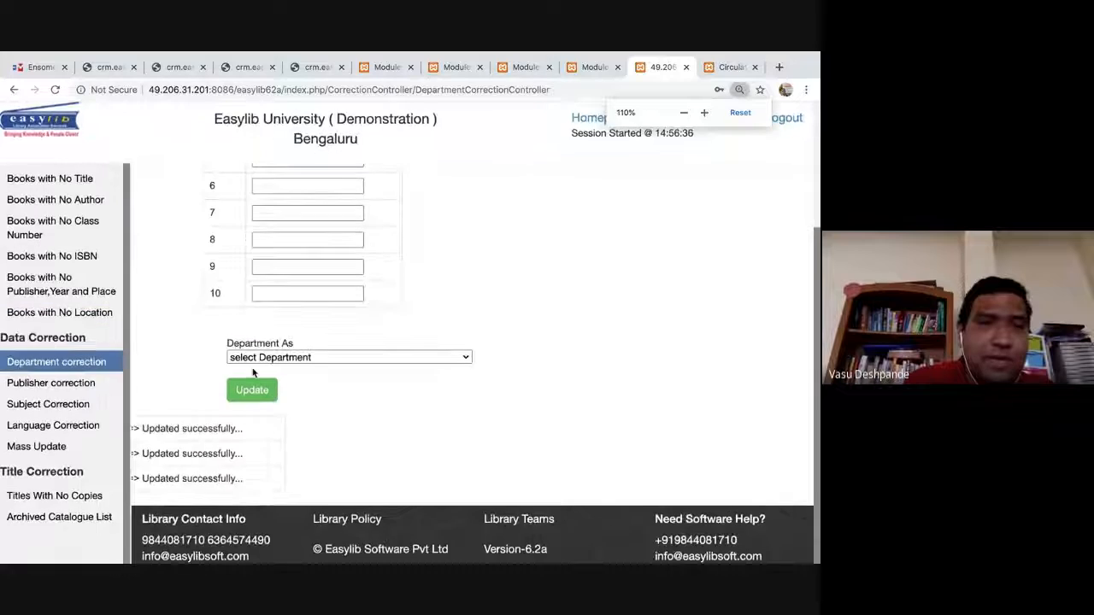
key(ctrl+plus)
key(ctrl+plus)
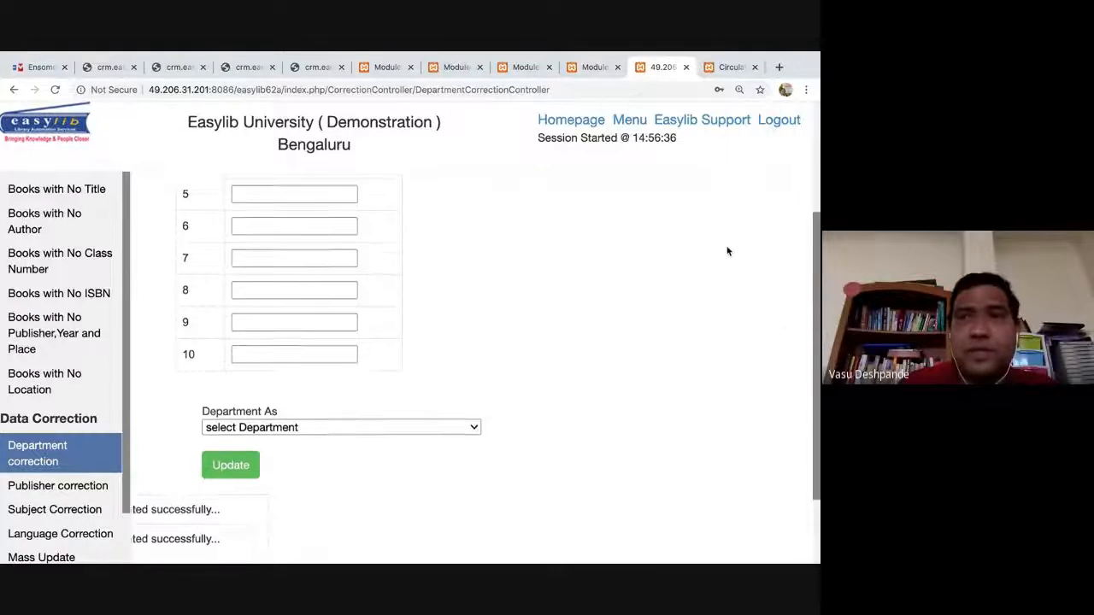
scroll(728, 249, up, 3)
Start a new Easylib Support ticket titled "Overlapping portion of screen in department bulk update".
click(740, 122)
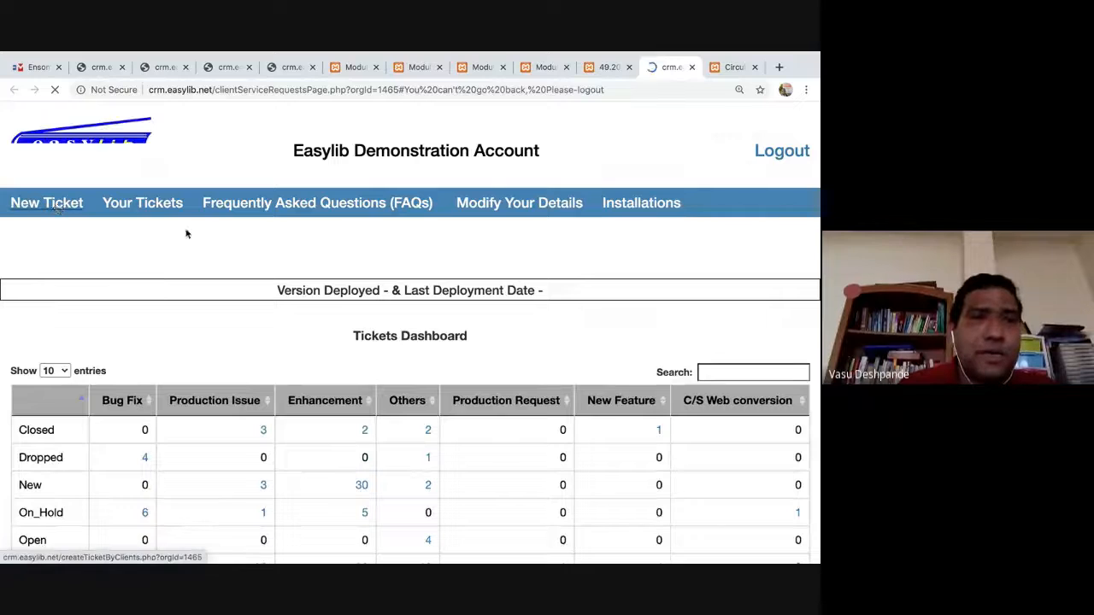
click(47, 203)
click(165, 276)
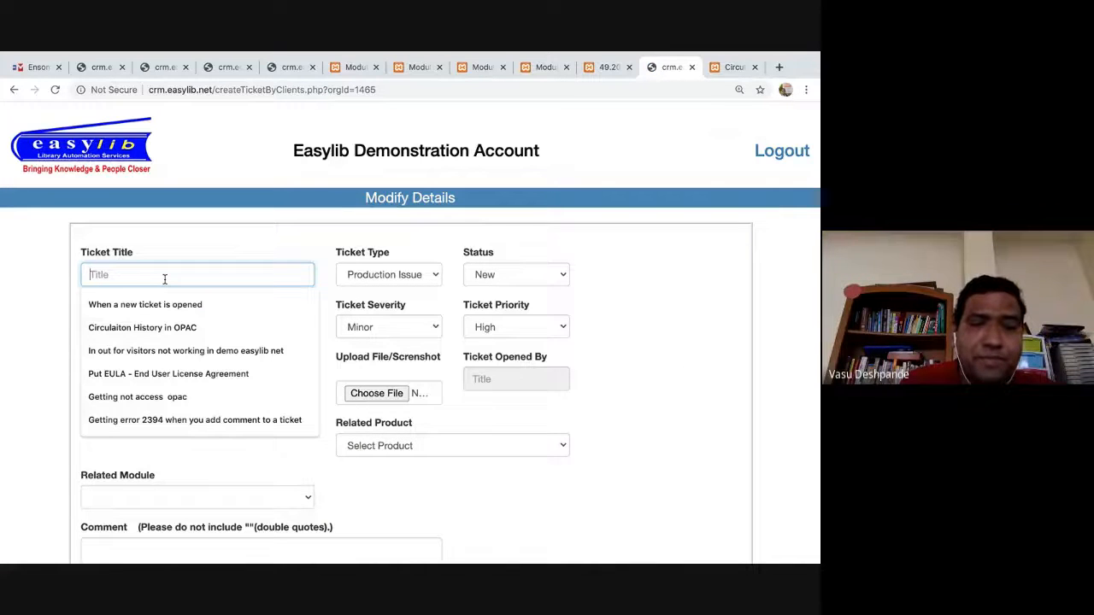
text(Over)
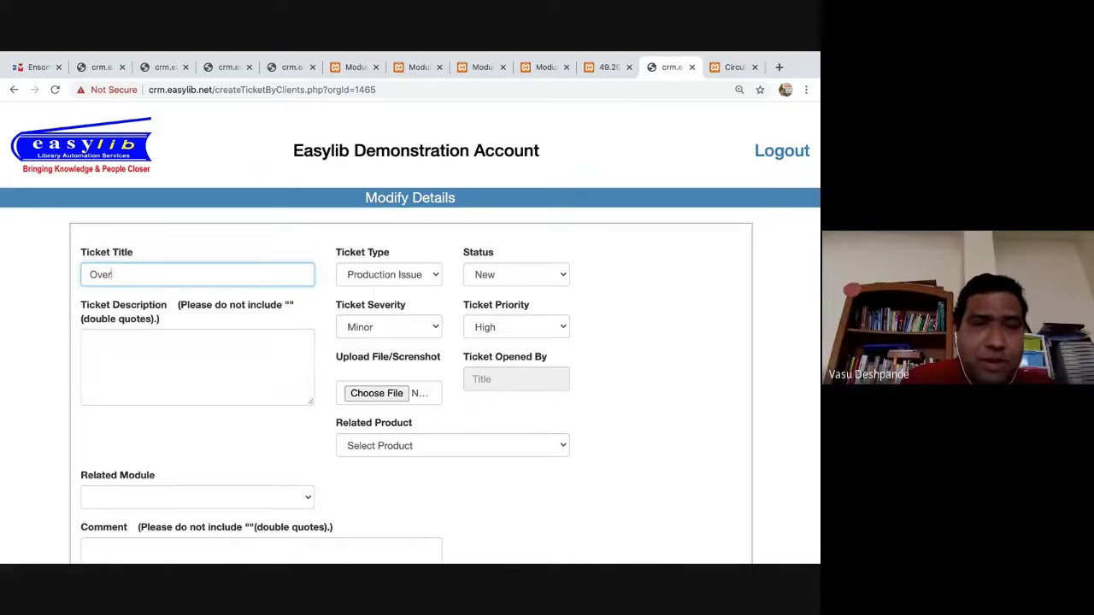
text(lapping portion of screen in)
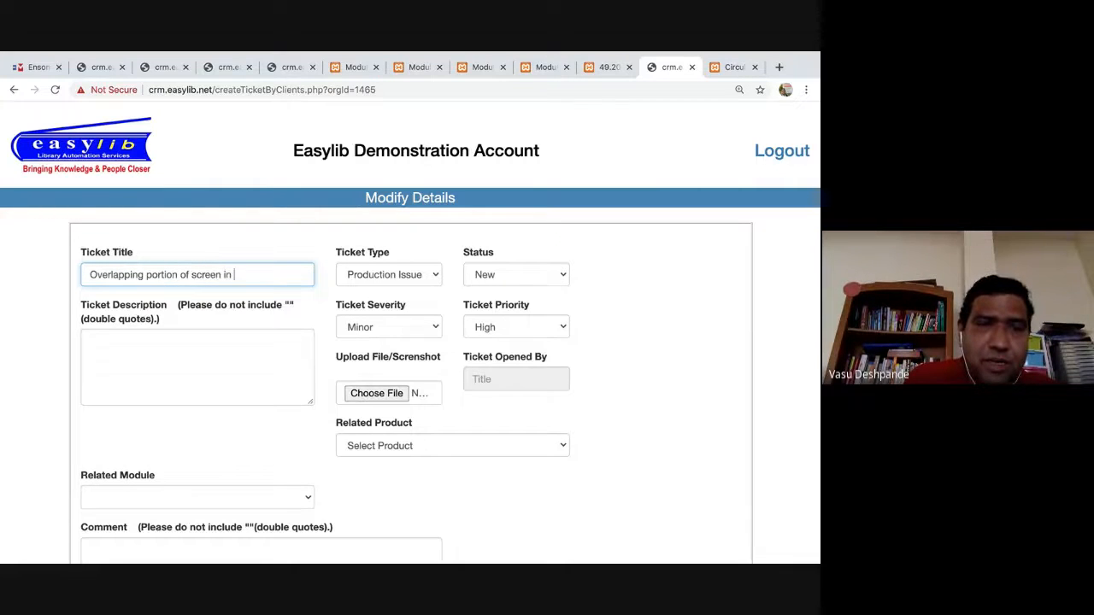
text( depat )
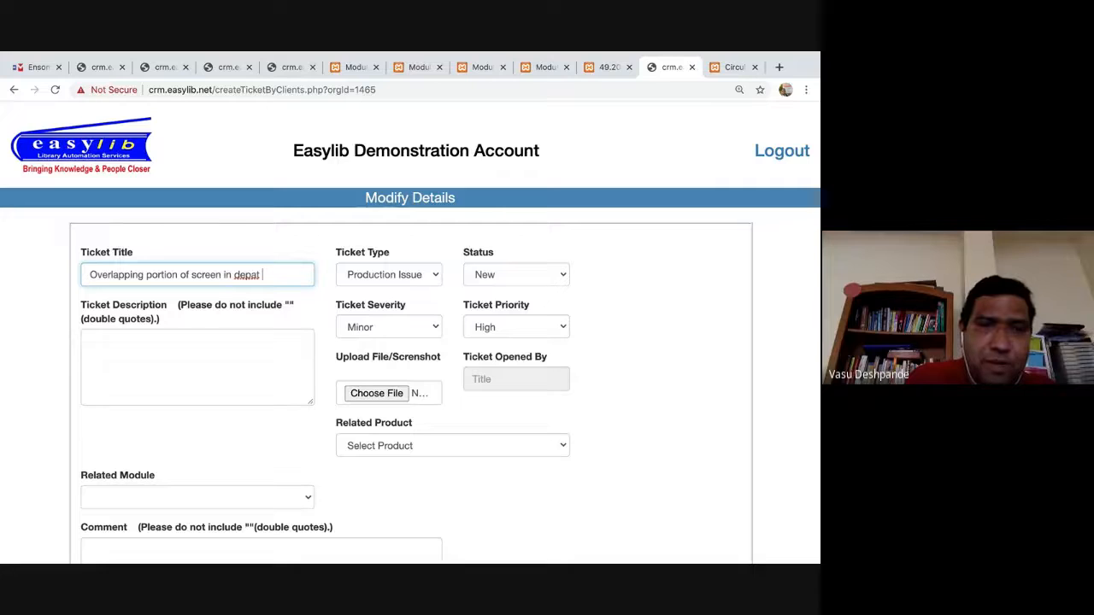
text(mene)
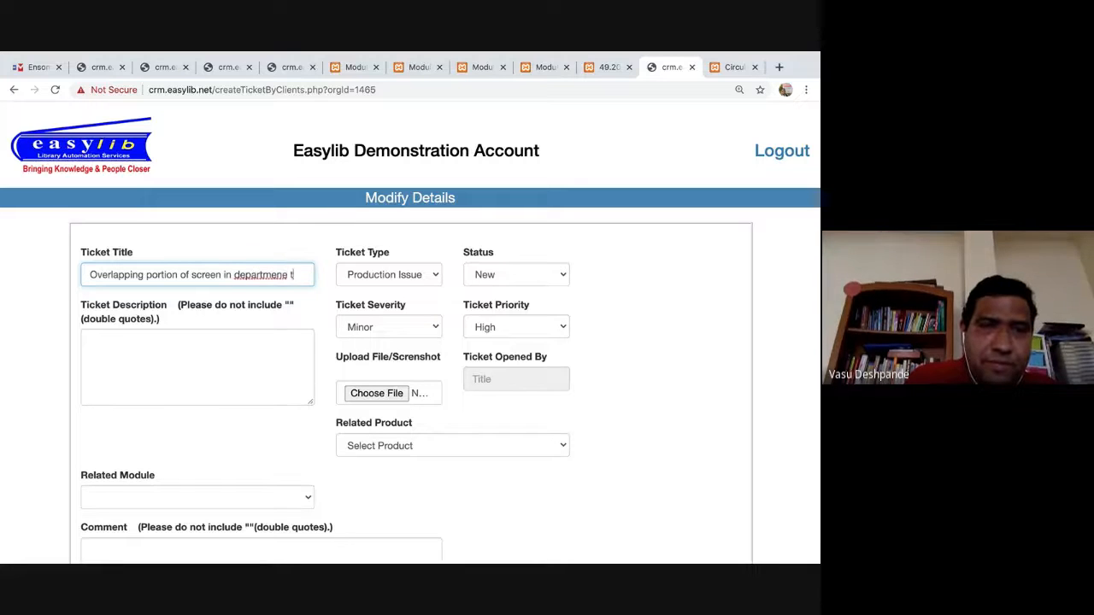
text(t bulk update)
Copy the ticket title into the description and extend it with "in data quality improvement screen".
triple_click(203, 283)
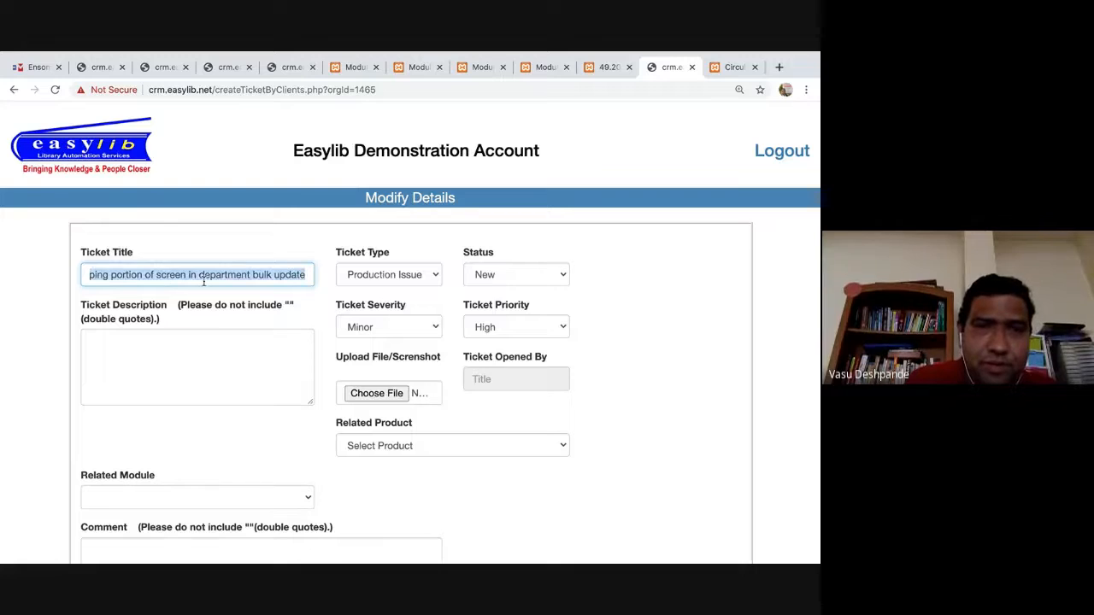
key(ctrl+c)
click(208, 362)
key(ctrl+v)
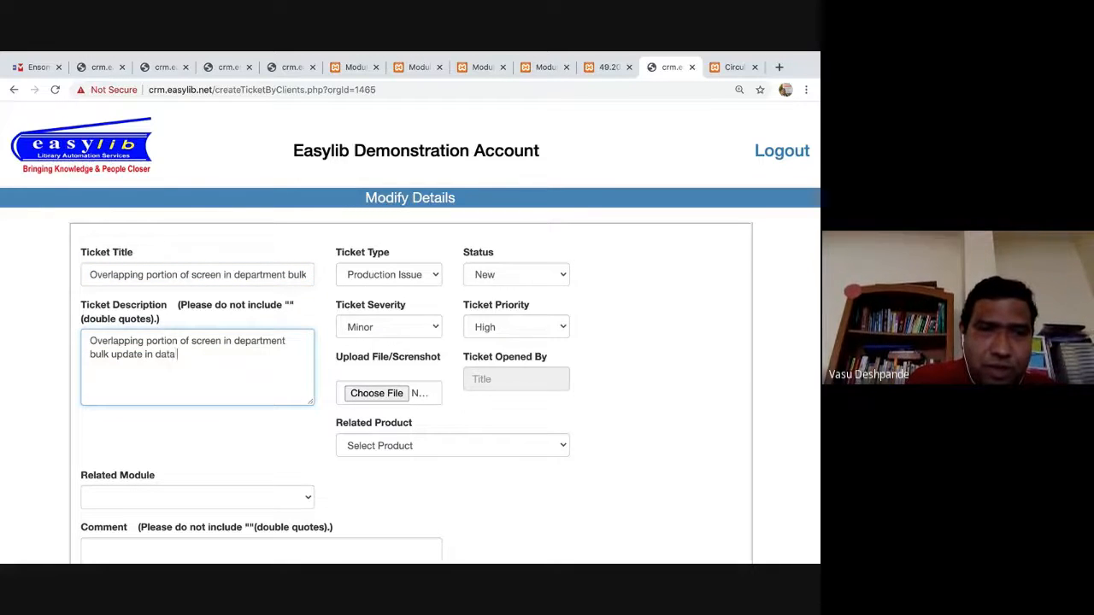
text(in data quality improvement scre)
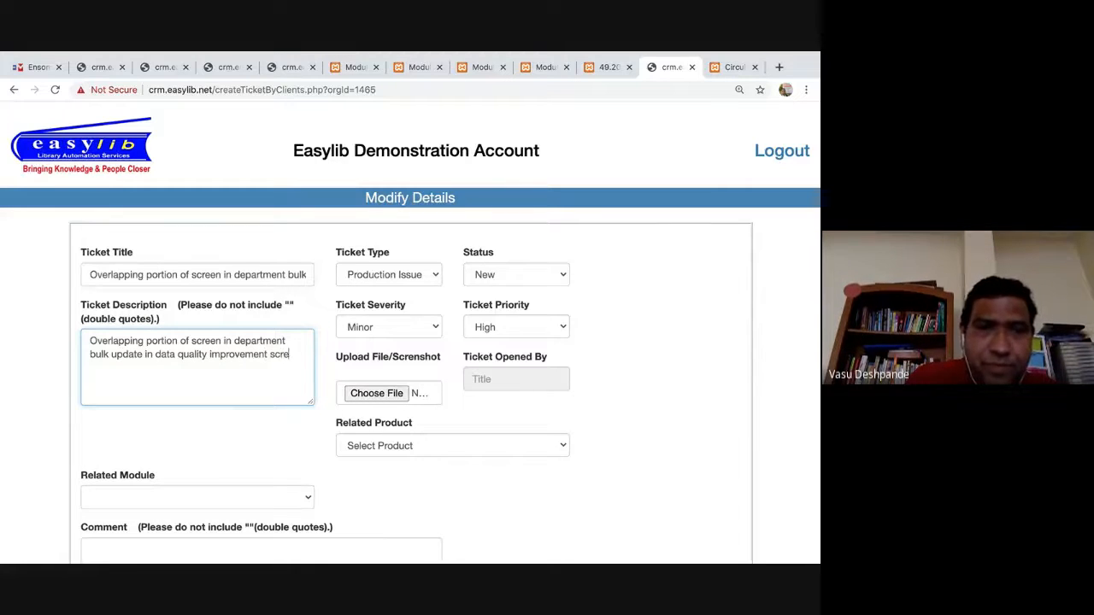
text(en)
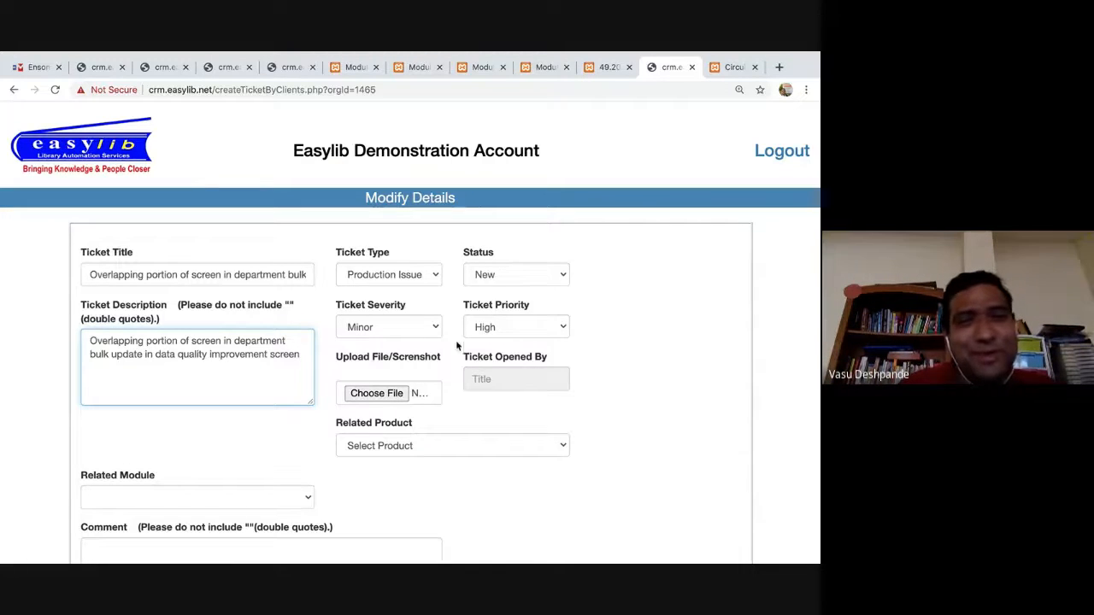
Classify the ticket as Bug Fix for Easylib Web 6.2a Version, module Data quality Management, and submit it.
click(427, 274)
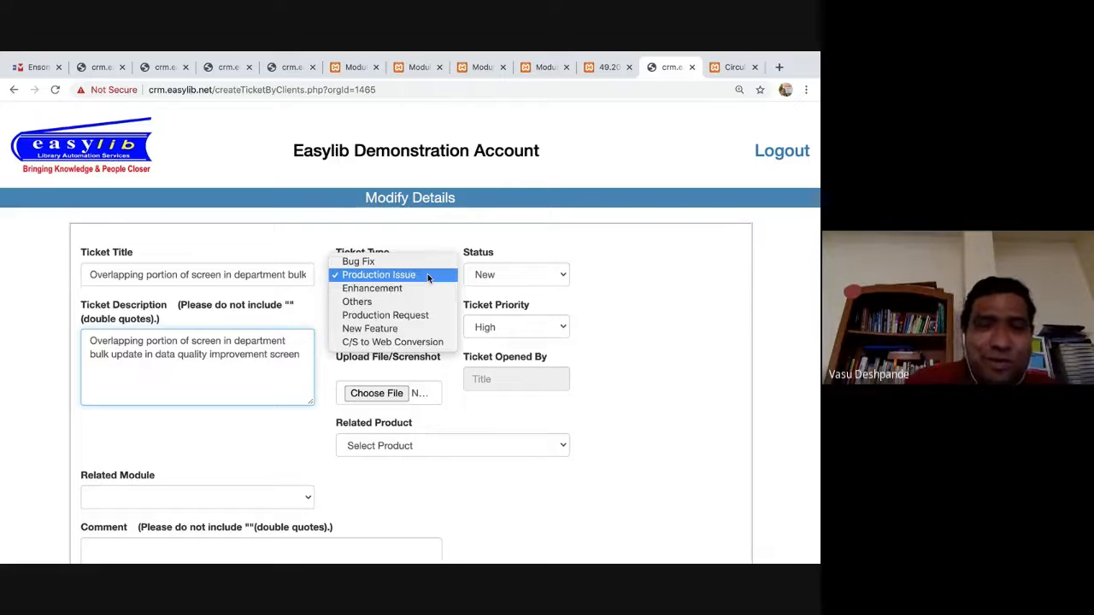
click(402, 260)
click(458, 443)
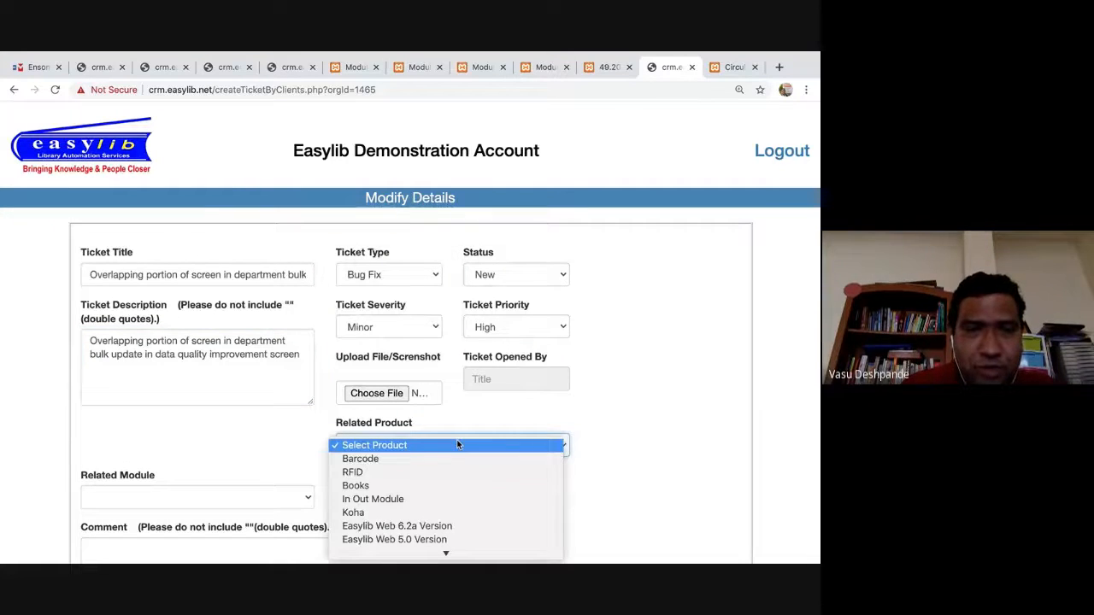
click(396, 526)
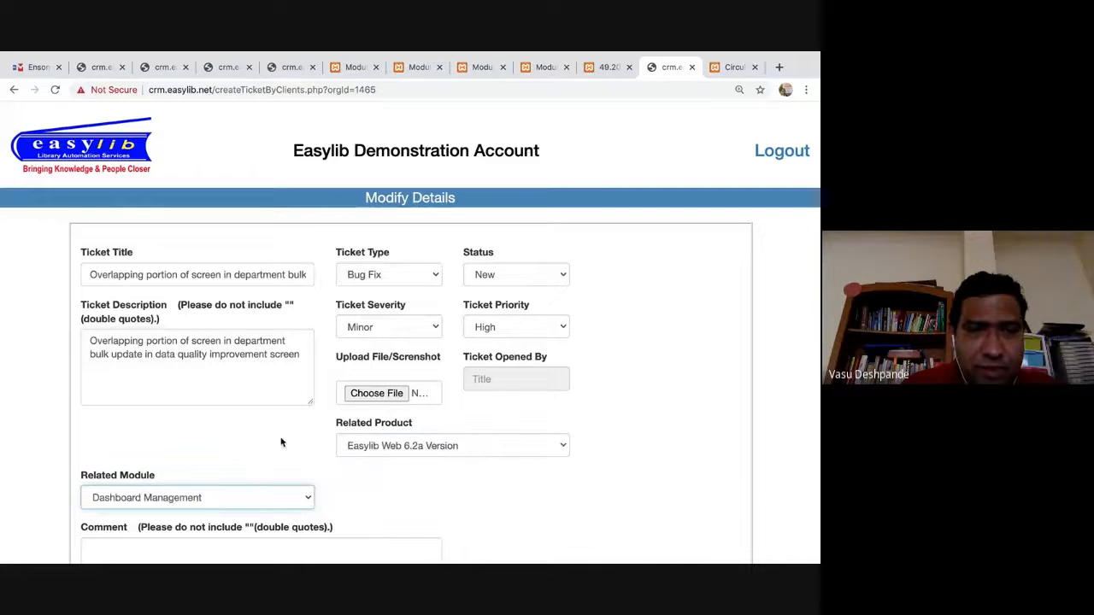
scroll(323, 442, down, 2)
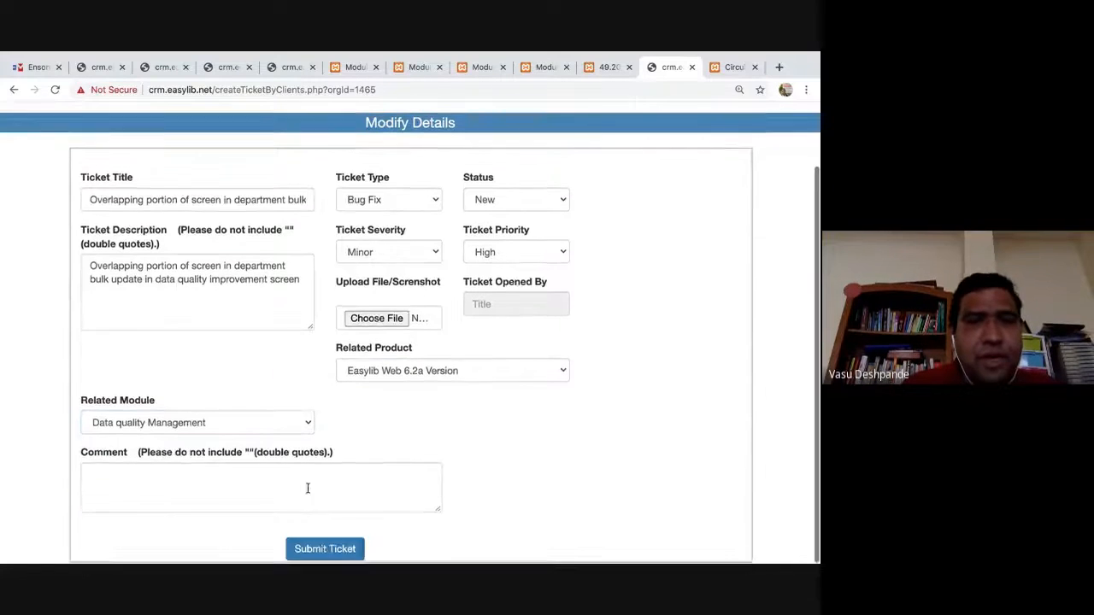
click(328, 552)
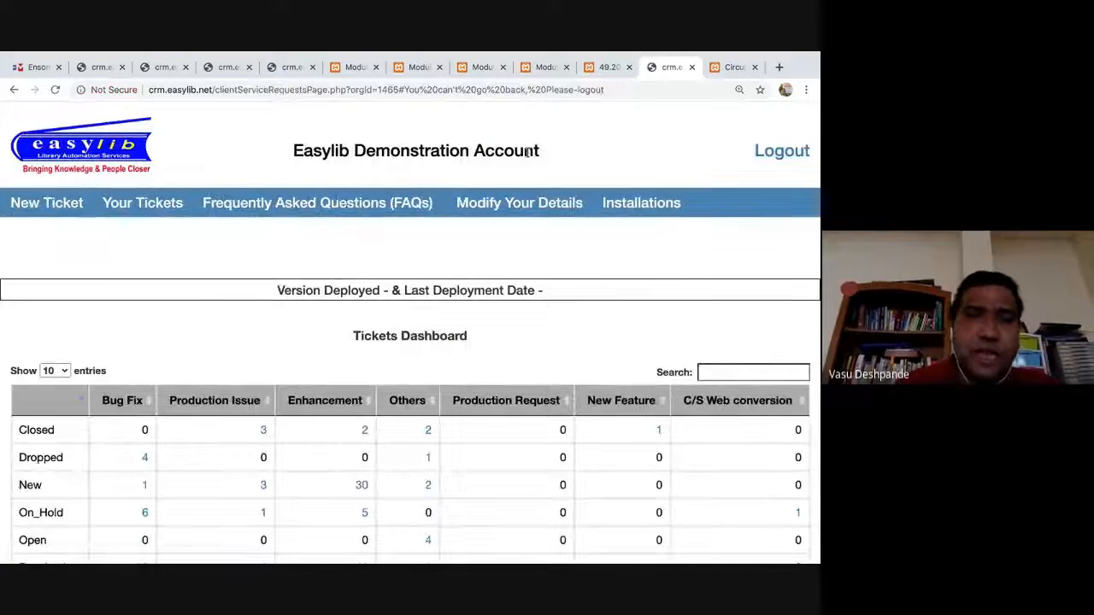
Return to the Department correction form and look over its list of accession number fields.
scroll(445, 331, up, 2)
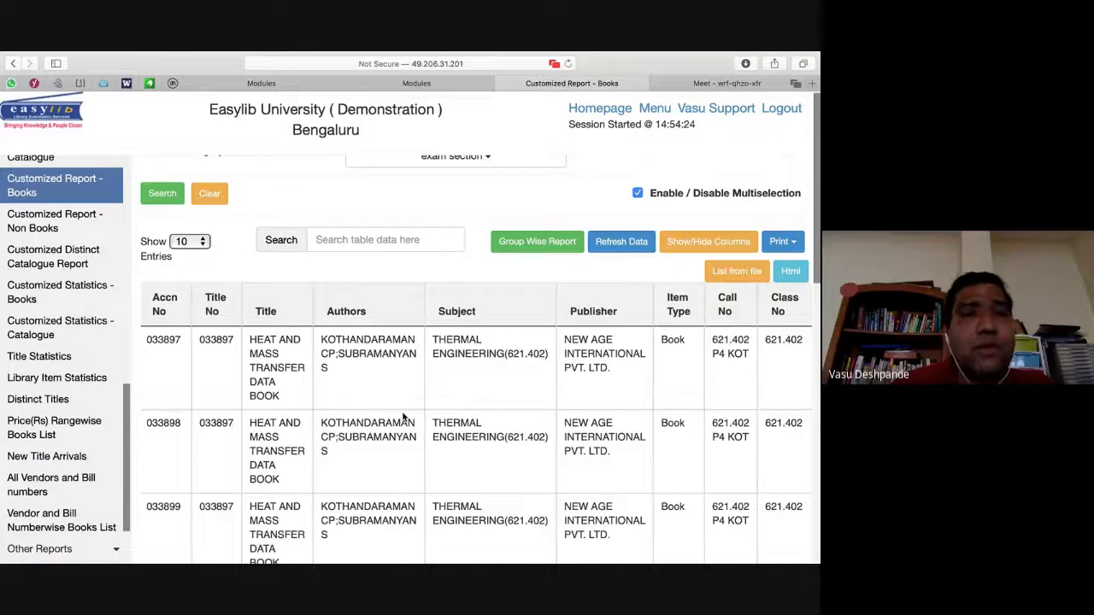
scroll(404, 417, up, 2)
key(super+Tab)
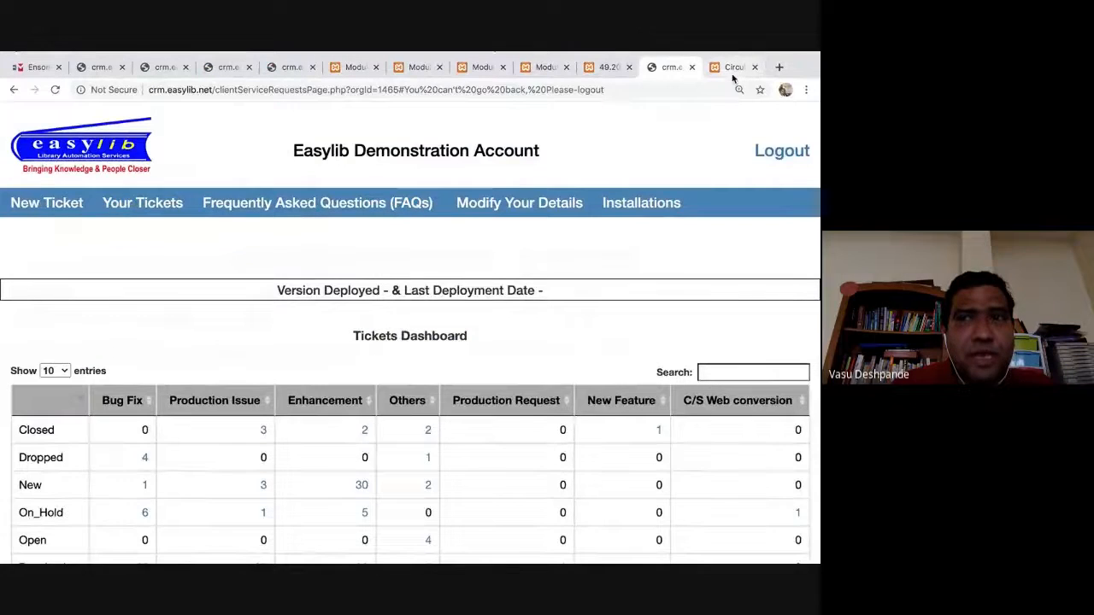
click(732, 72)
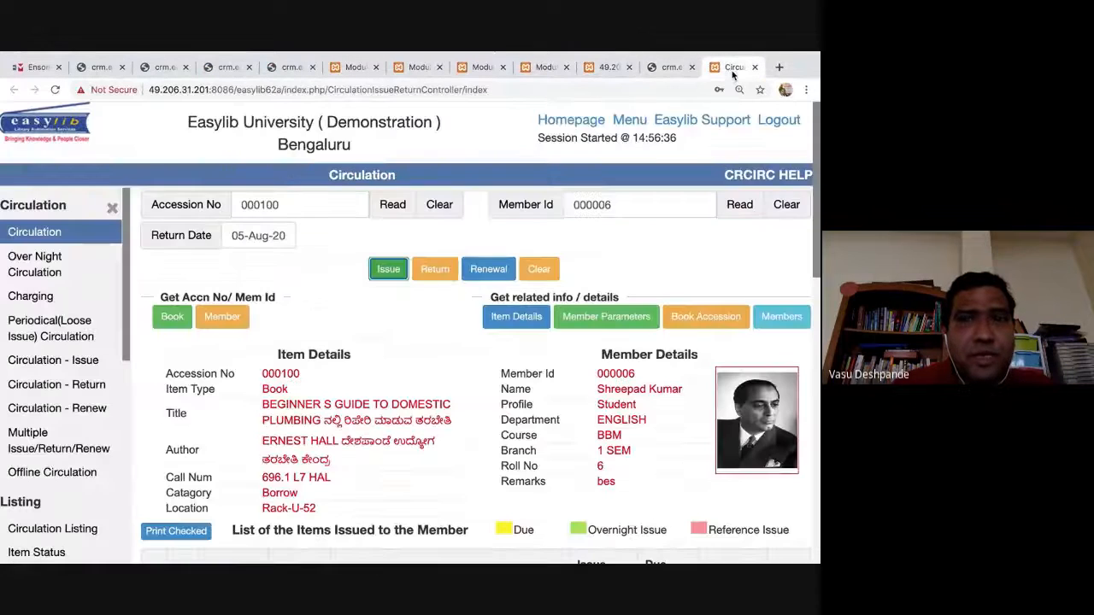
click(607, 67)
scroll(268, 325, up, 2)
scroll(268, 330, down, 4)
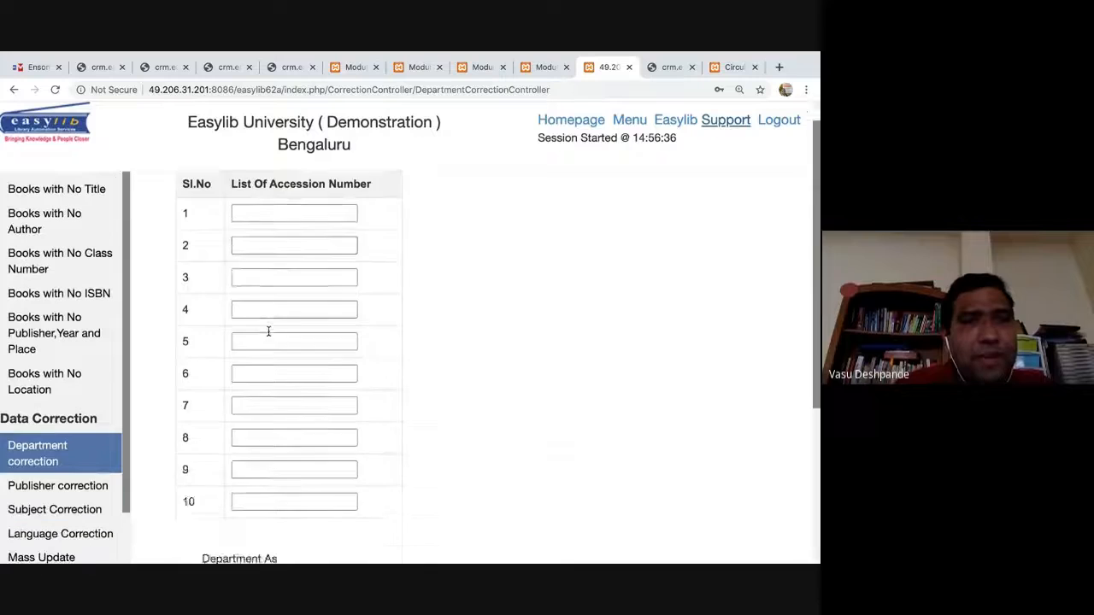
scroll(269, 336, up, 1)
scroll(268, 336, up, 3)
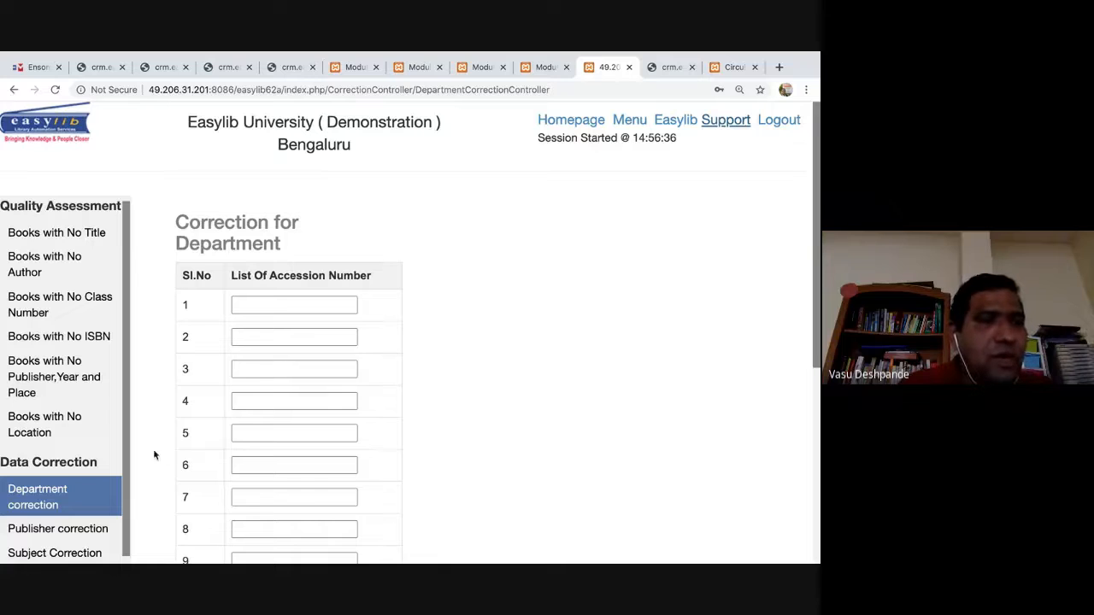
View the data correction forms for Publisher and for Subjects.
scroll(85, 464, down, 2)
click(102, 416)
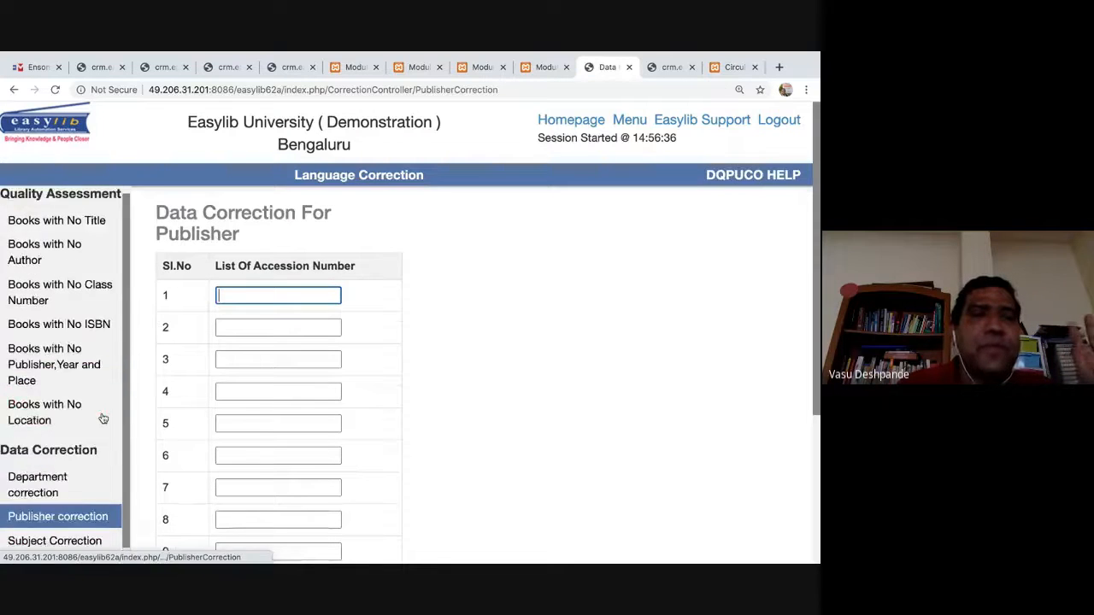
scroll(102, 418, down, 3)
click(73, 417)
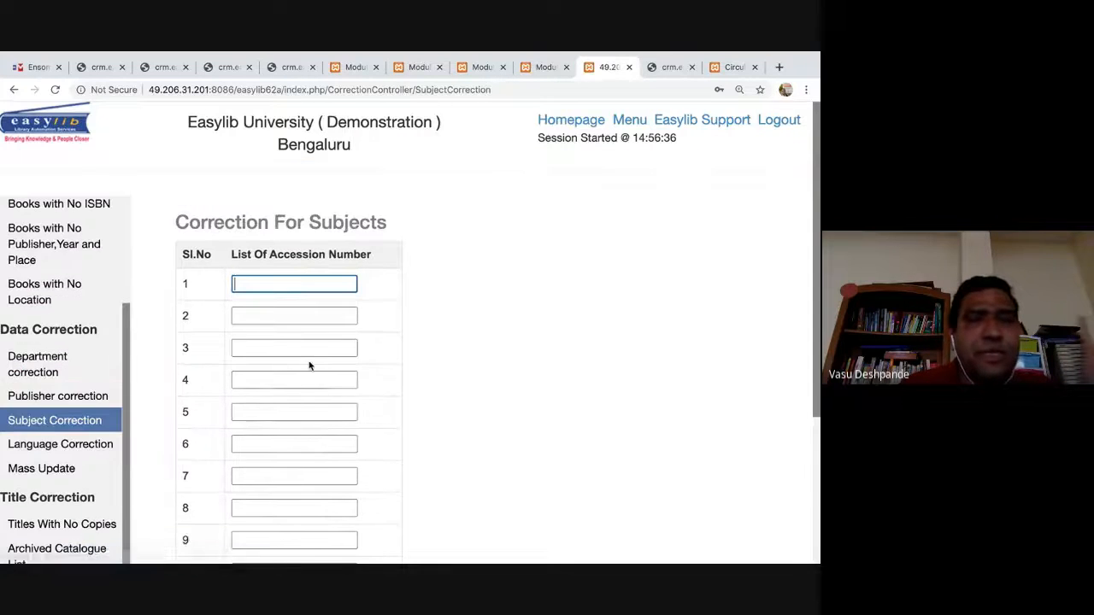
Open the Mass Update (Datasheet Preparation) page, reduce the page zoom to 110% and hide the side menu.
scroll(410, 330, down, 2)
scroll(410, 330, down, 2)
click(42, 425)
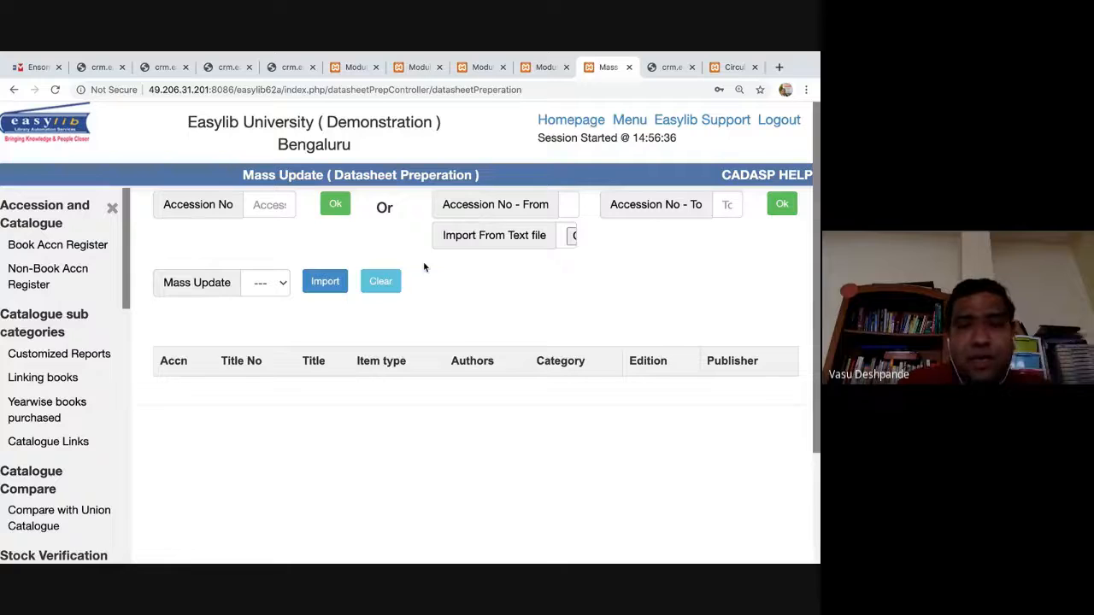
key(ctrl+minus)
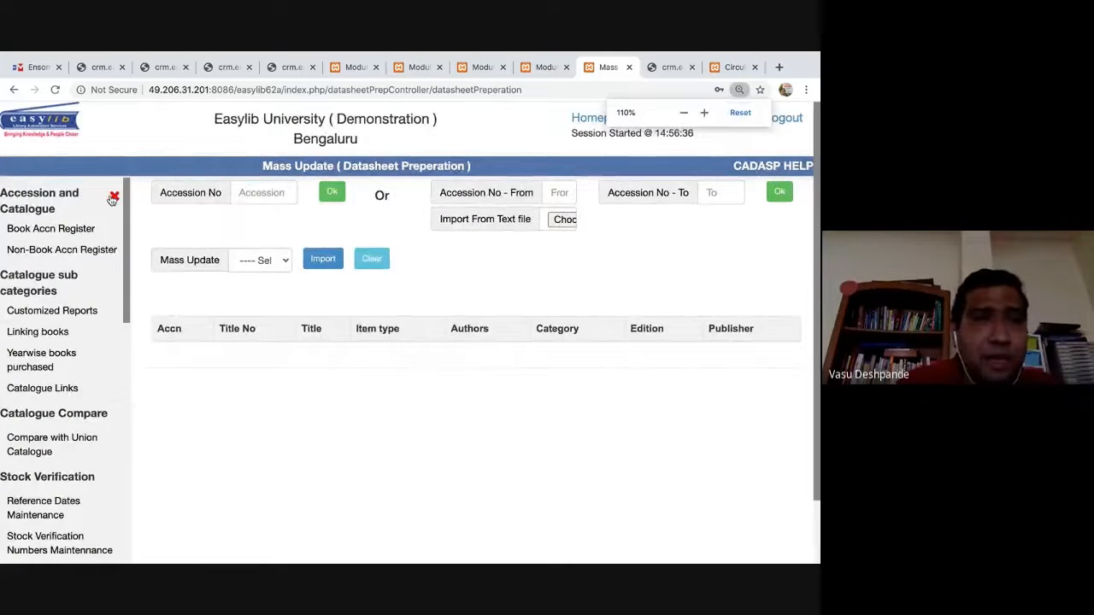
click(111, 196)
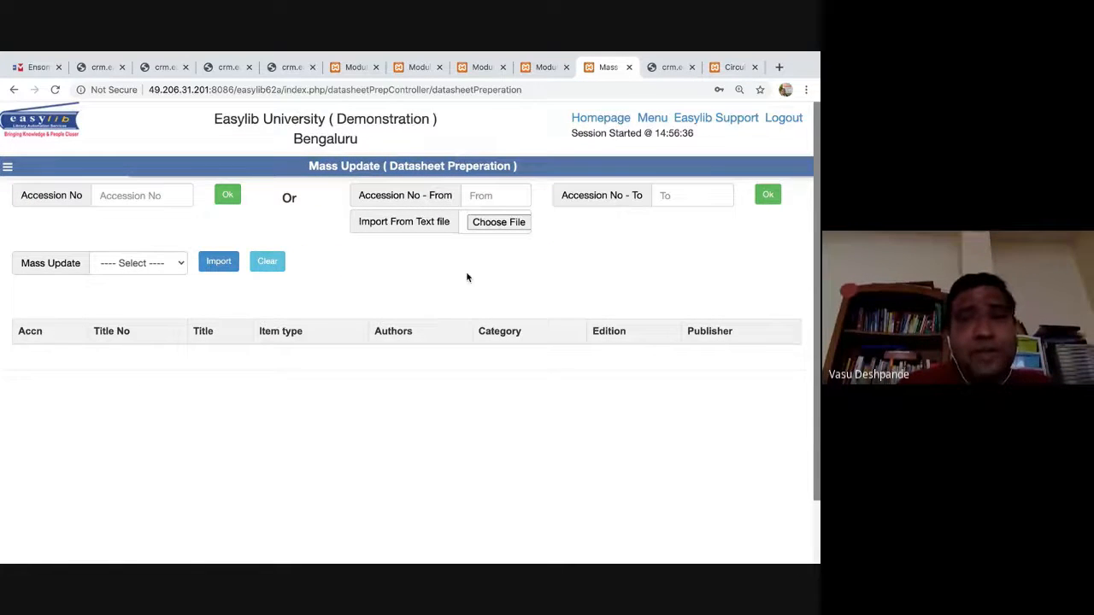
Load the books with accession numbers from 033897 to 033920 for mass update.
click(475, 196)
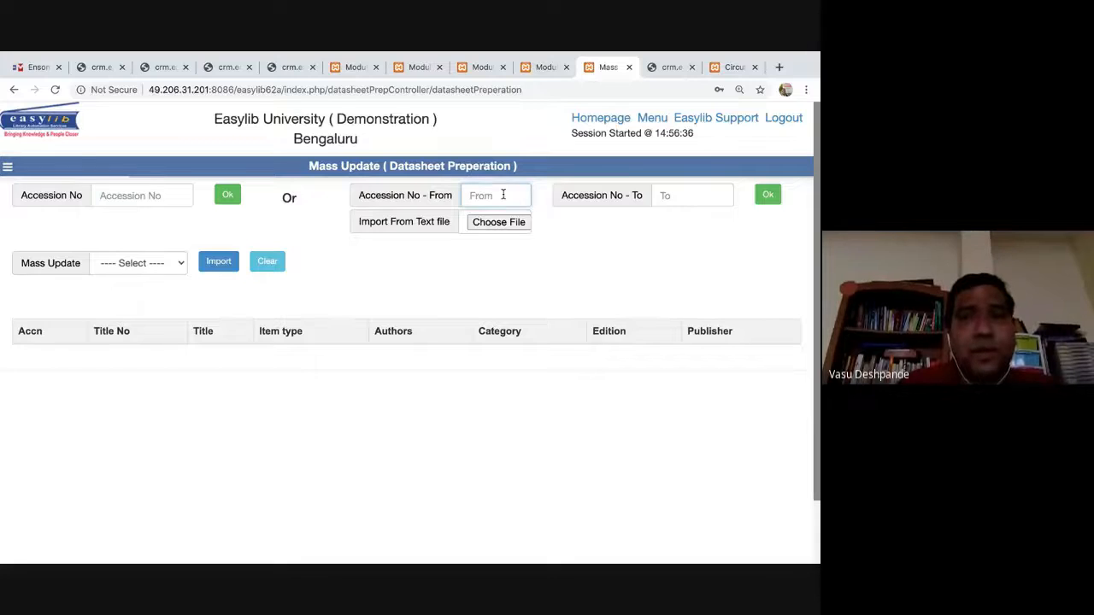
key(ctrl+Right)
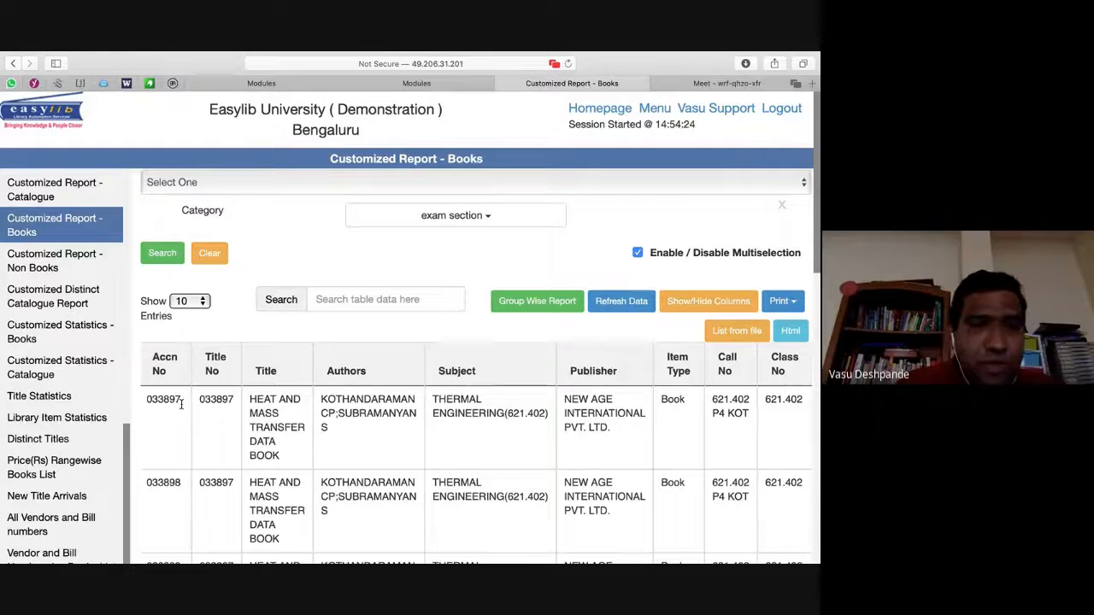
key(ctrl+Left)
text(033897)
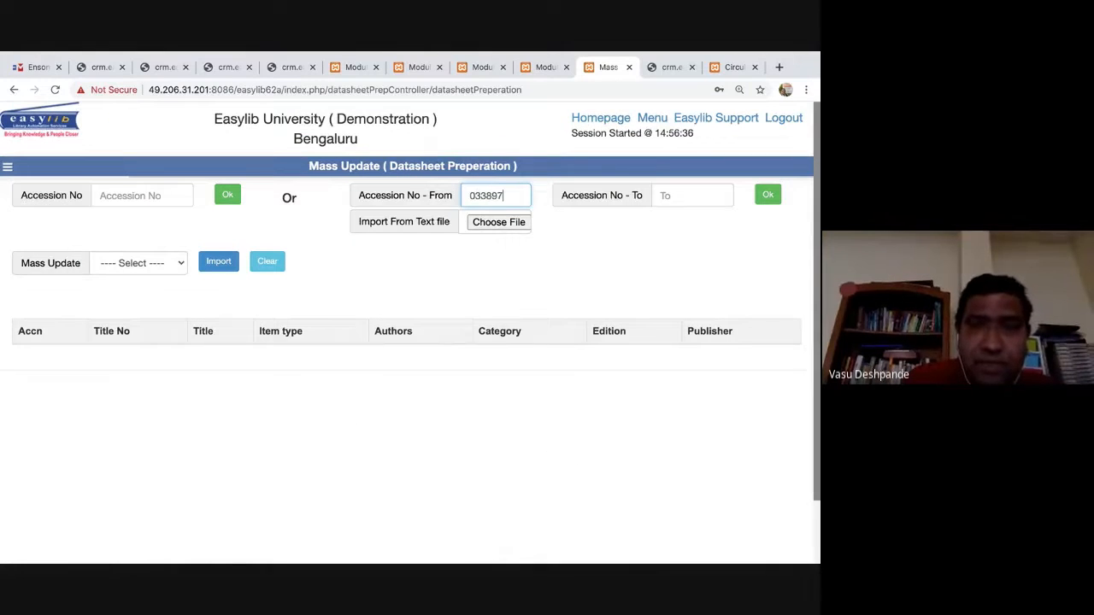
key(Tab)
text(033920)
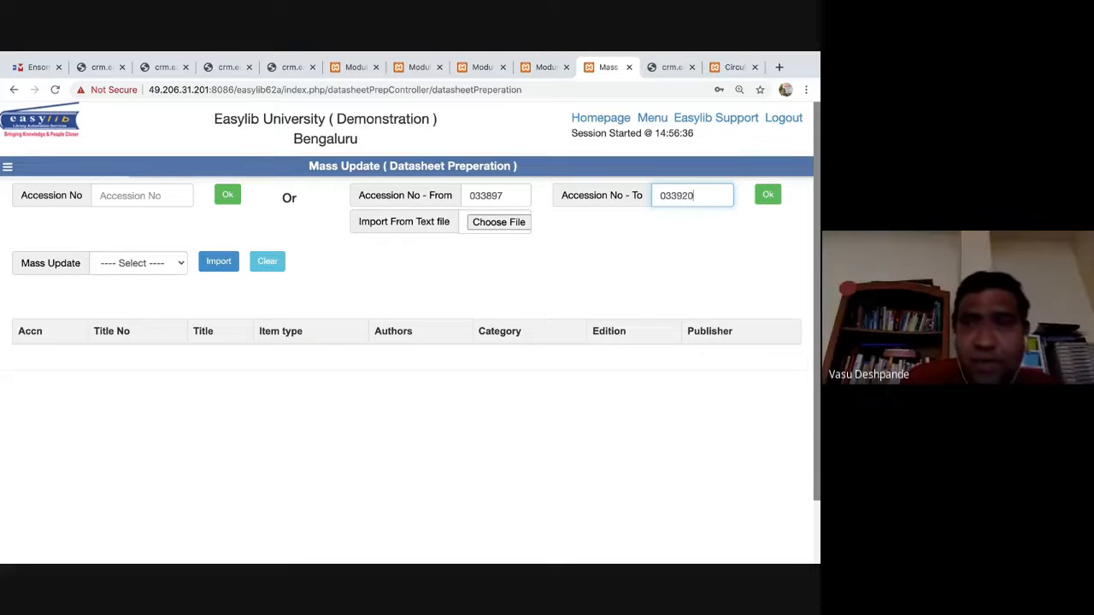
click(774, 193)
Page through the loaded books and compare them with the exam section books in the customized report.
scroll(415, 447, down, 5)
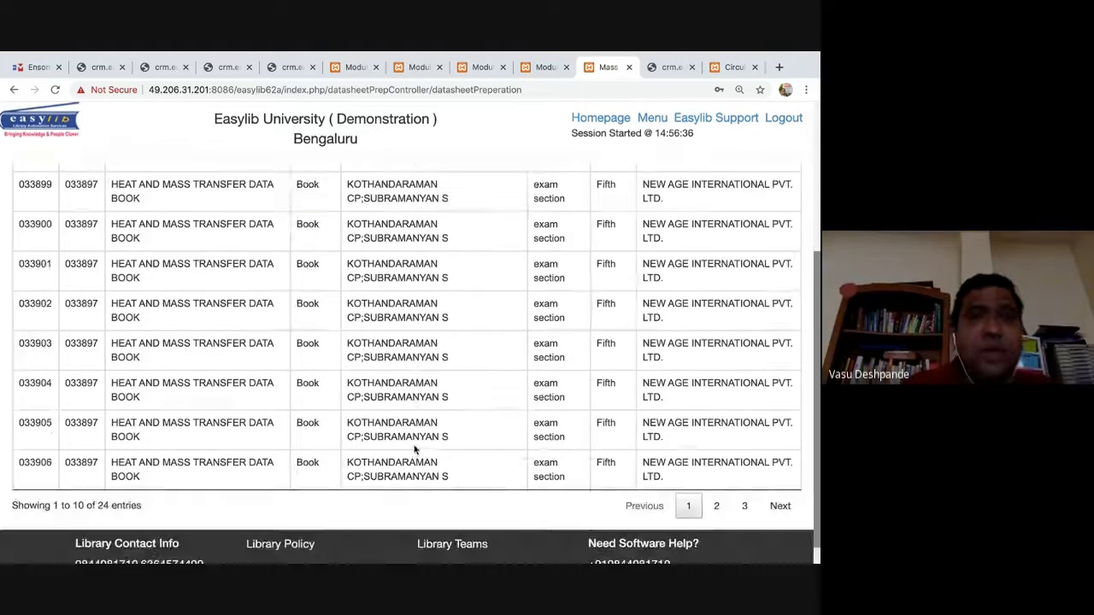
click(716, 482)
click(778, 481)
key(ctrl+Right)
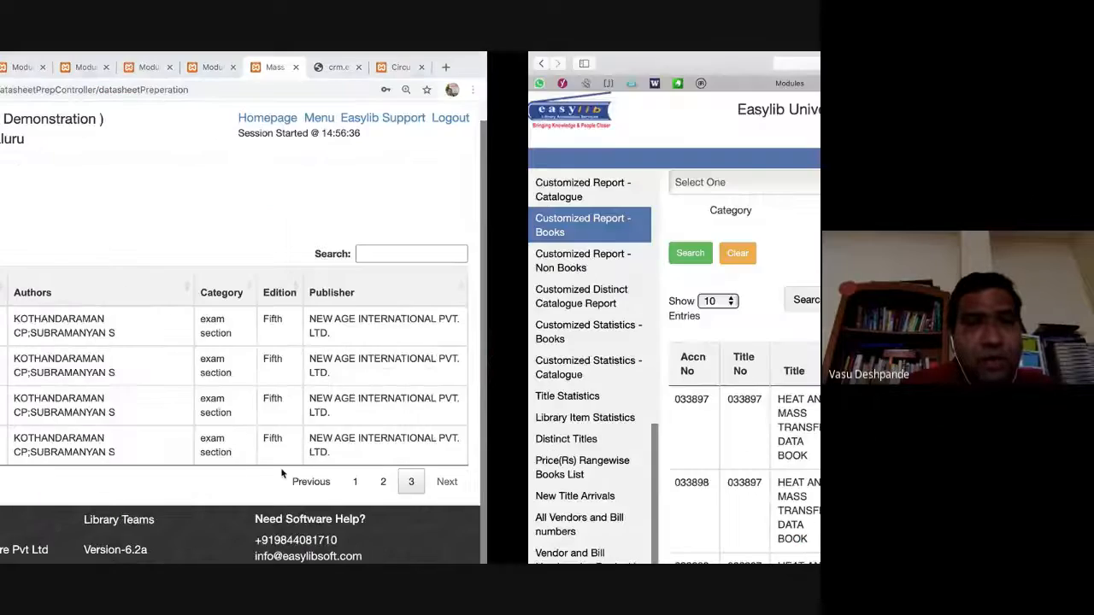
scroll(409, 277, down, 5)
scroll(408, 278, up, 5)
scroll(377, 284, up, 3)
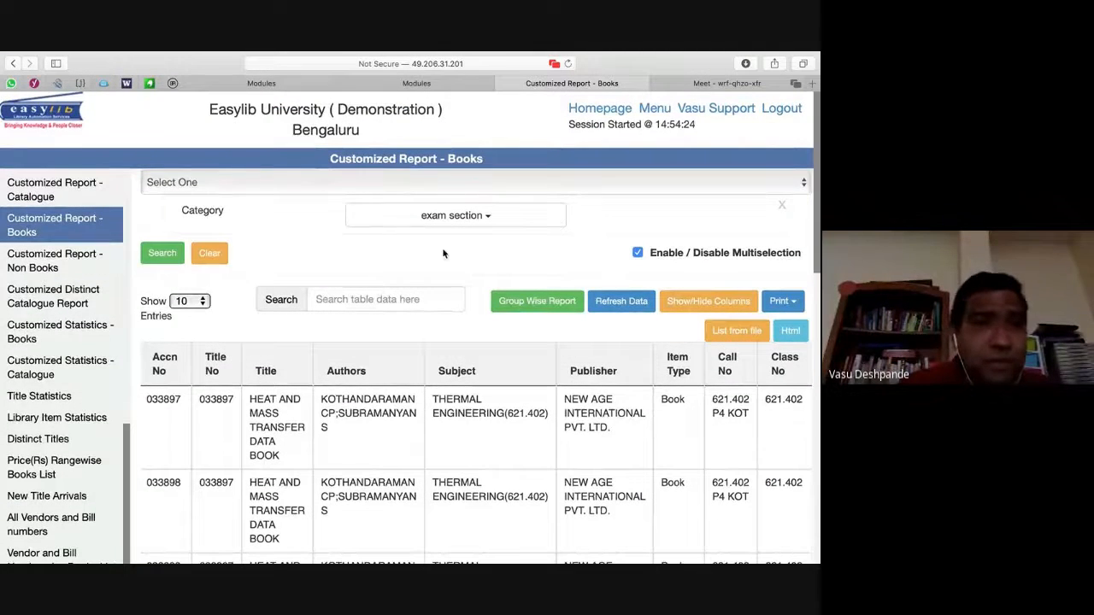
key(ctrl+Left)
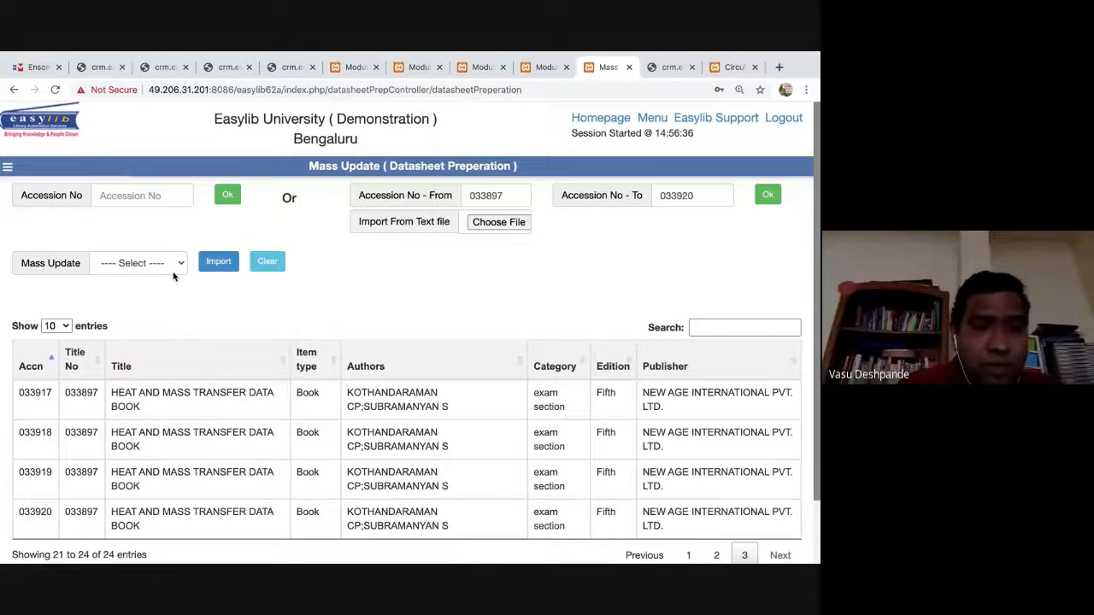
Mass update the Category of the loaded books to Borrow and look through the updated list.
click(174, 276)
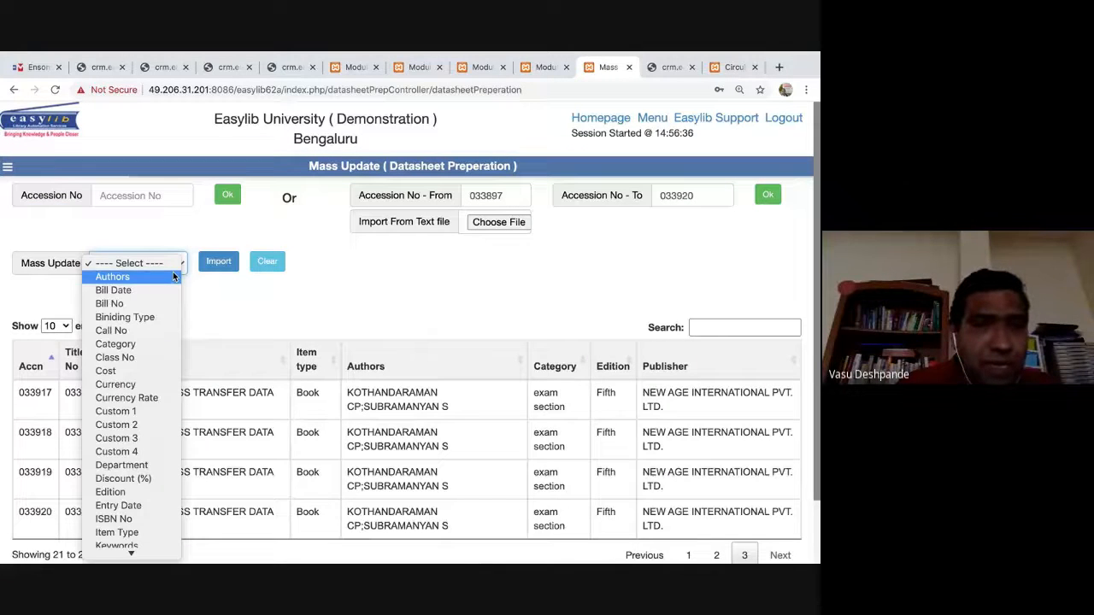
click(115, 343)
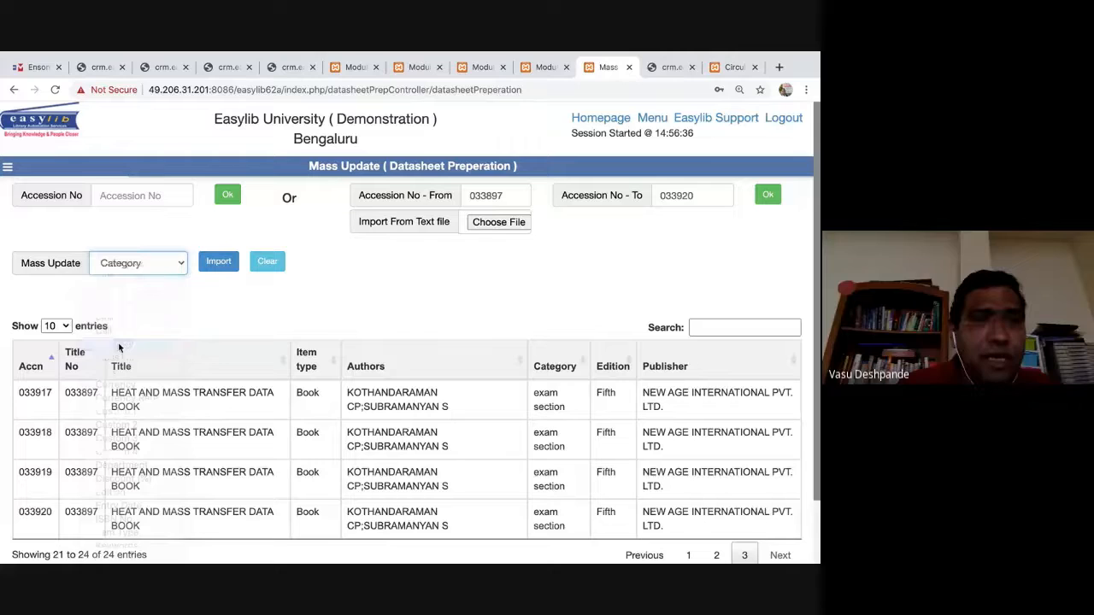
click(523, 269)
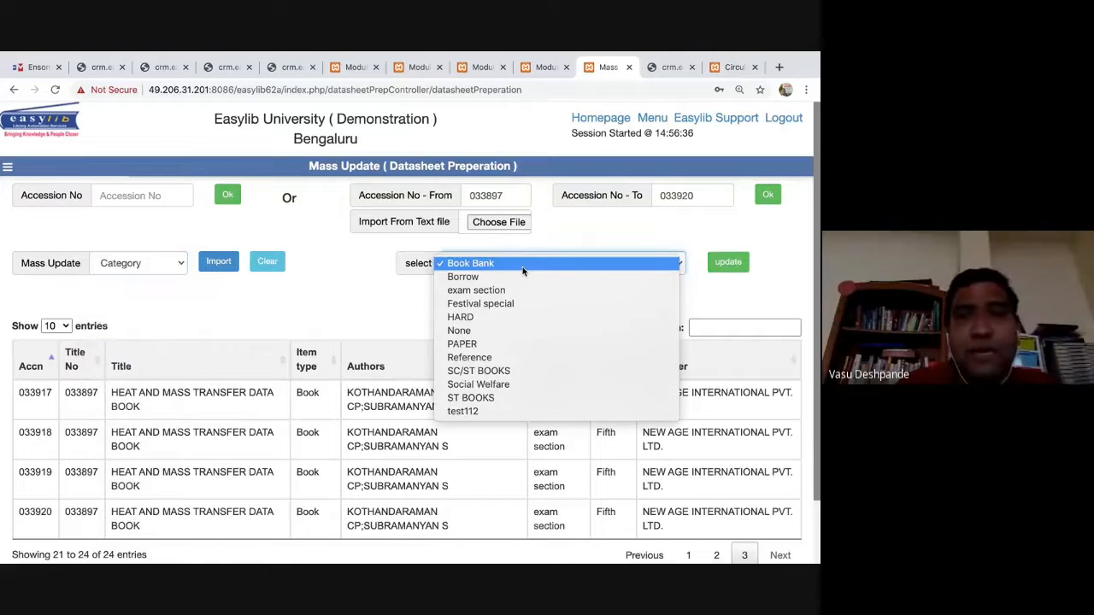
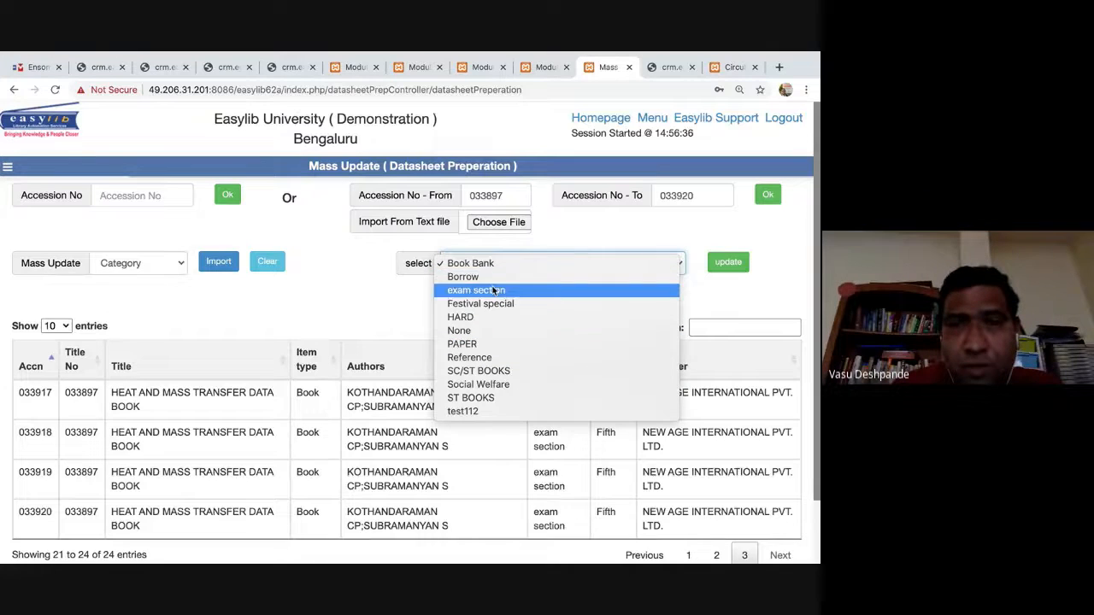
click(493, 277)
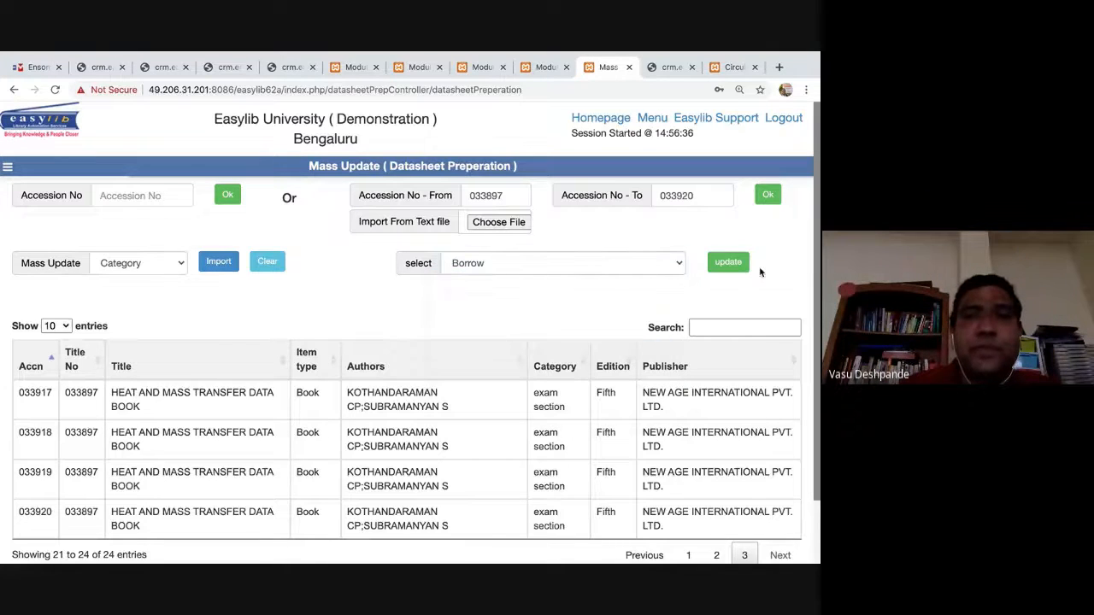
click(733, 262)
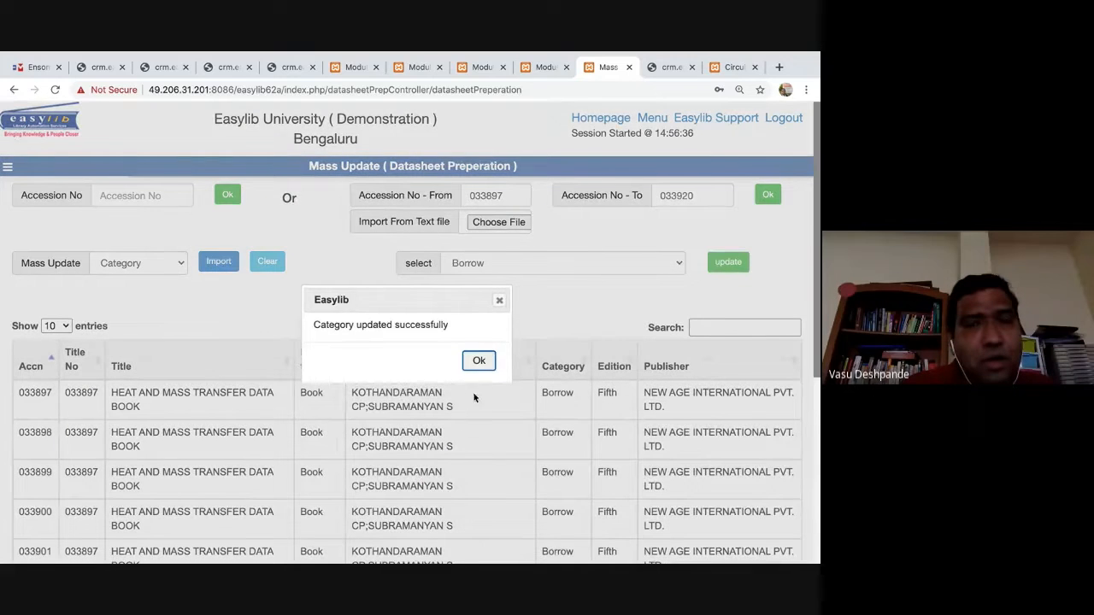
click(482, 362)
scroll(484, 449, down, 4)
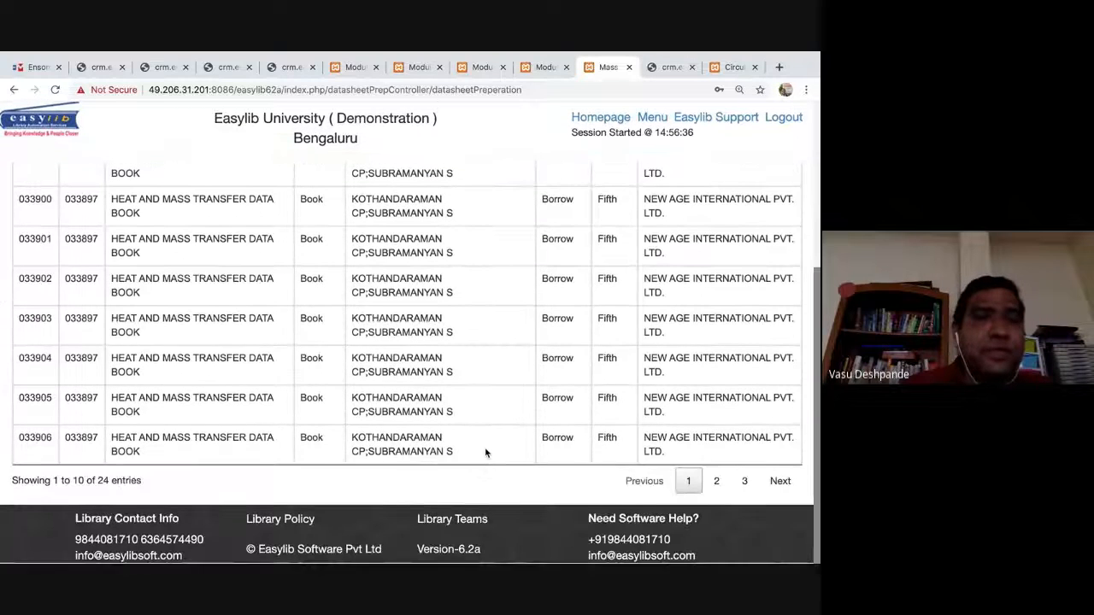
scroll(107, 231, up, 1)
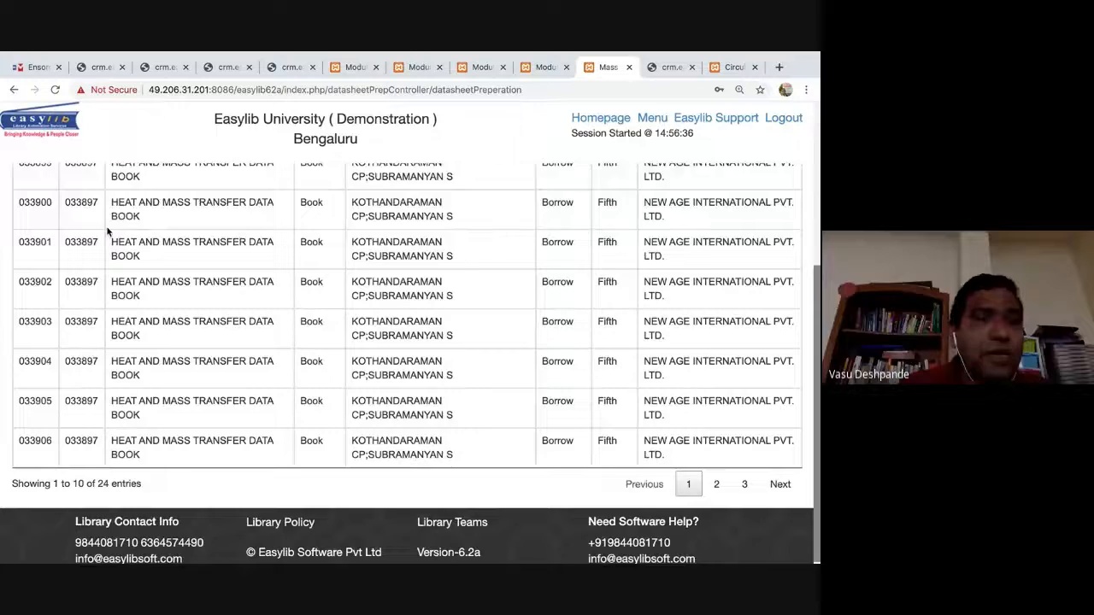
scroll(107, 230, up, 4)
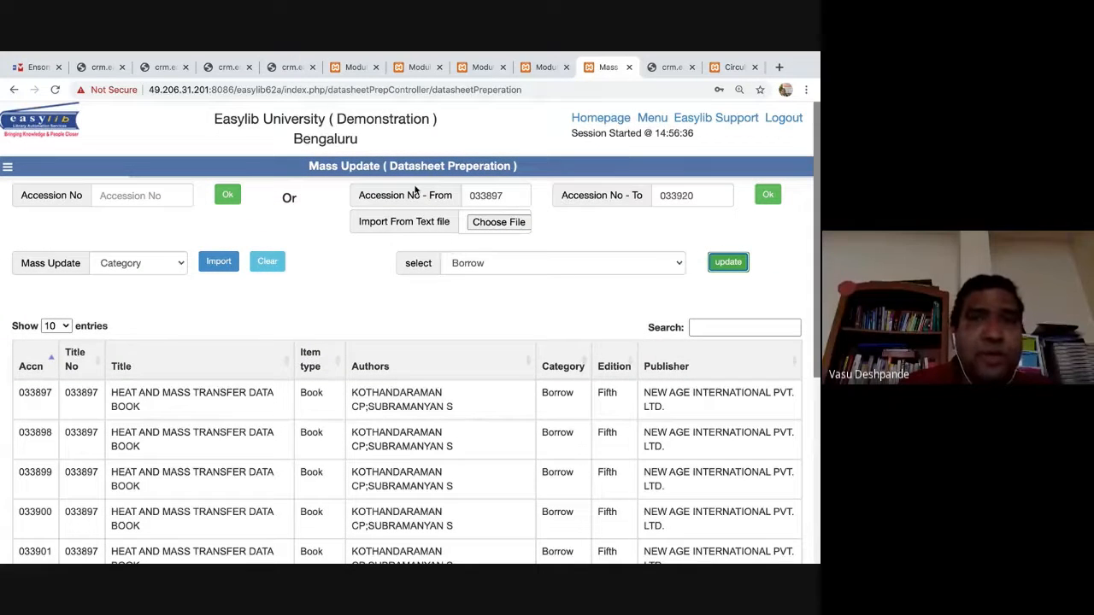
Close a spare Modules page and open Customized Report - Books in the Catalogue and Accessioning module.
click(502, 67)
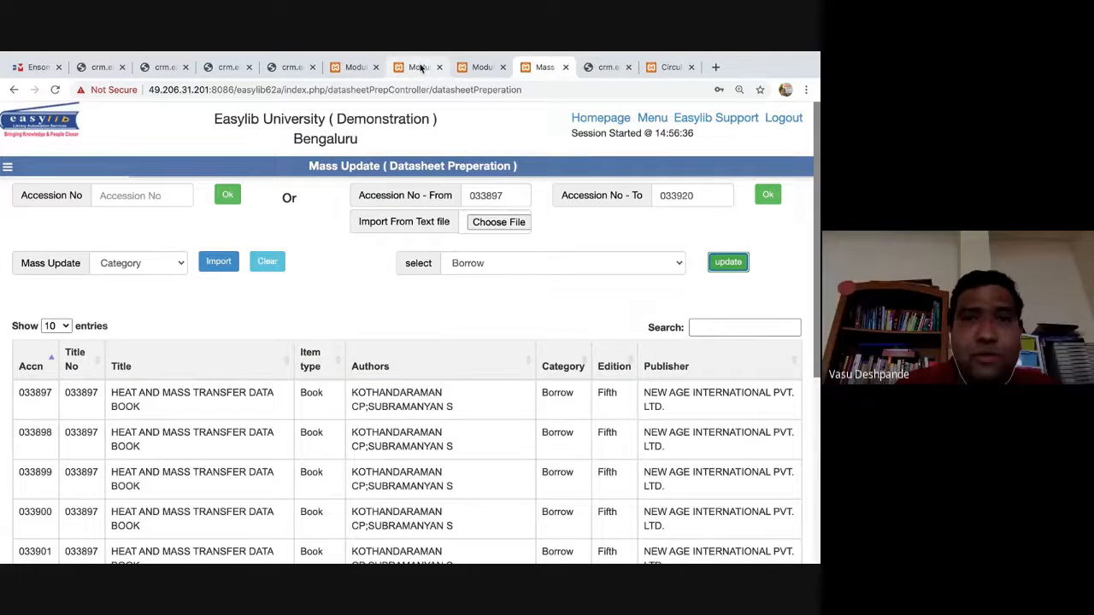
click(473, 67)
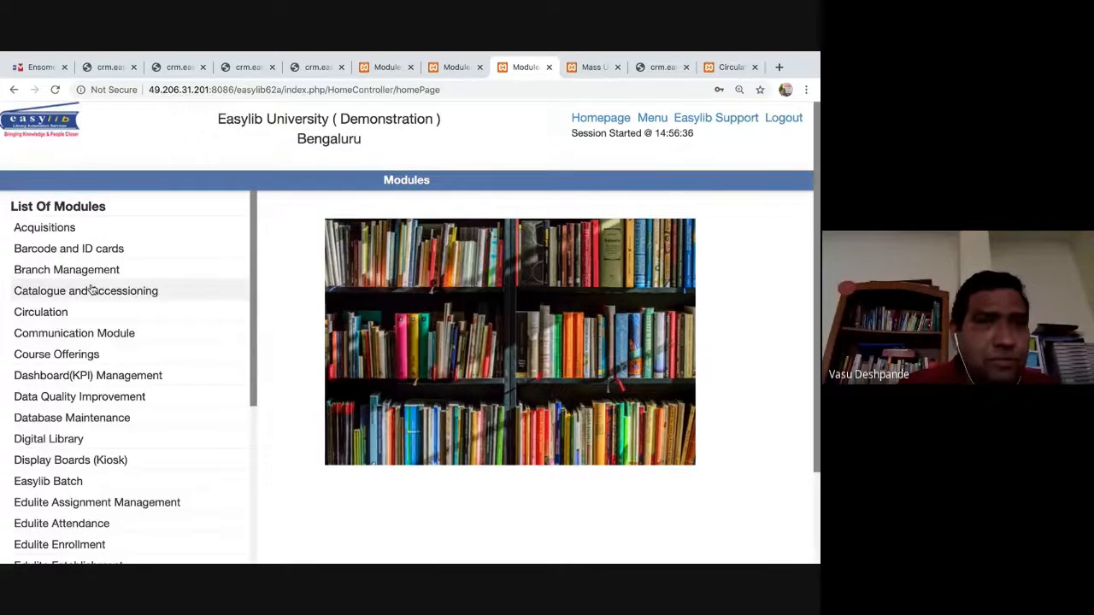
click(92, 291)
scroll(93, 276, down, 5)
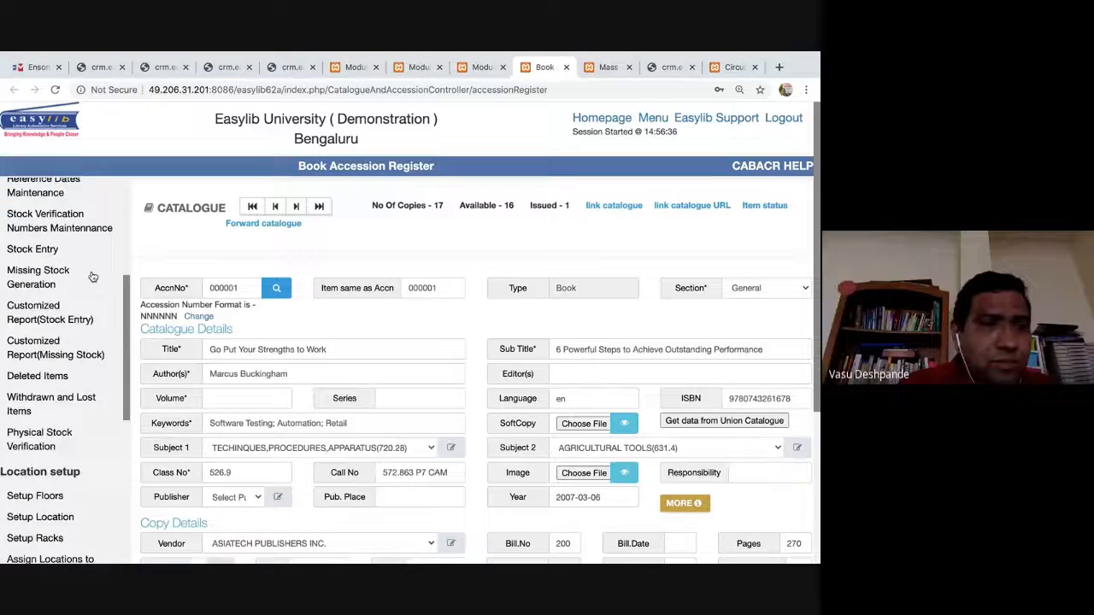
scroll(93, 276, down, 5)
click(34, 289)
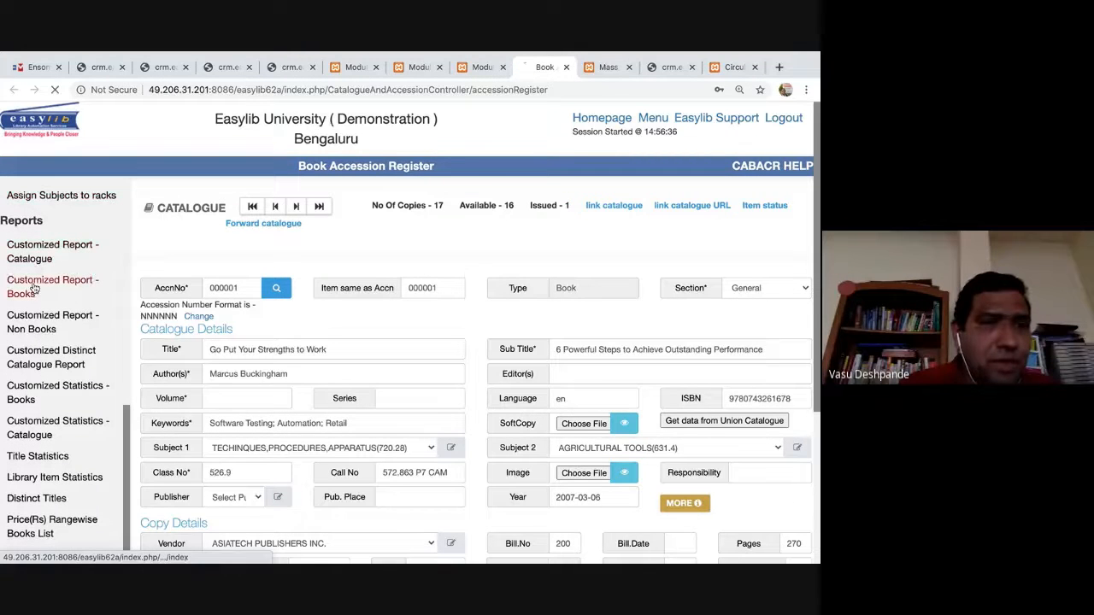
Search the books report for items whose Category is exam section.
click(414, 190)
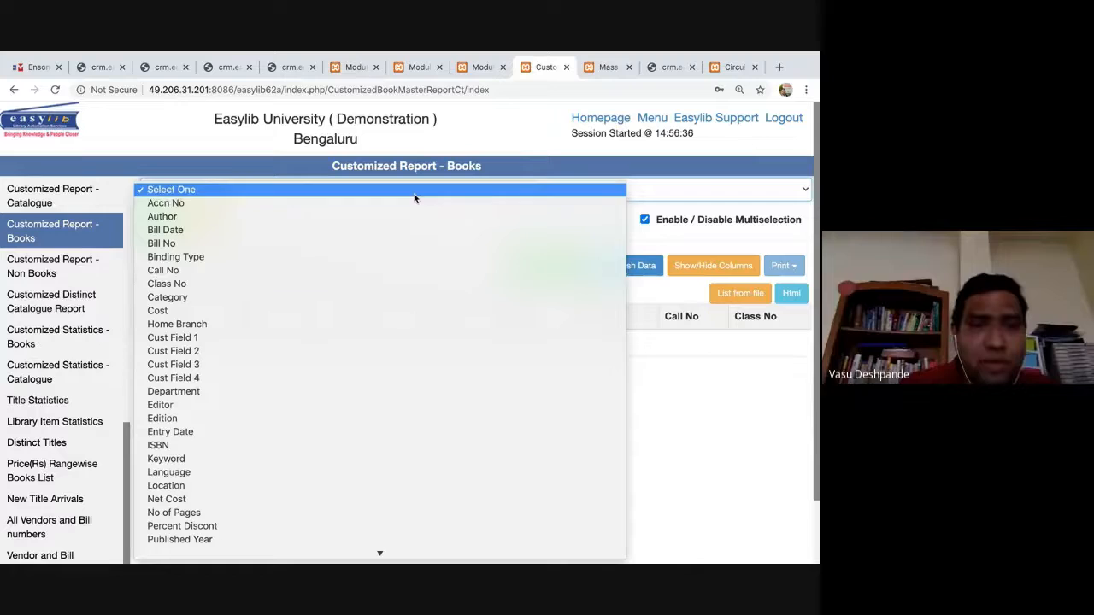
click(262, 297)
click(453, 222)
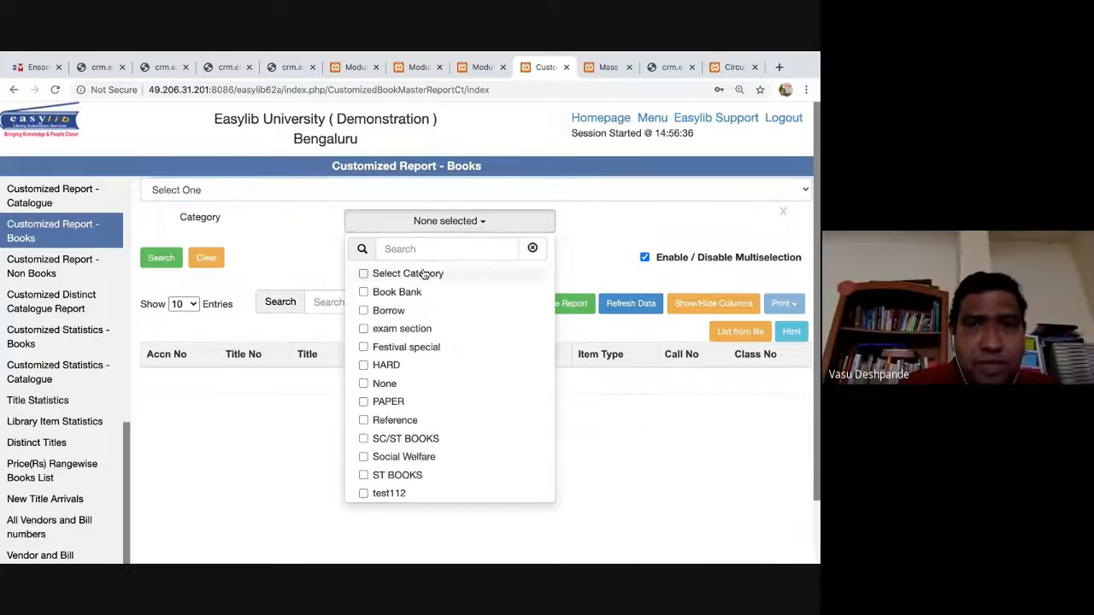
click(363, 330)
click(332, 270)
click(168, 262)
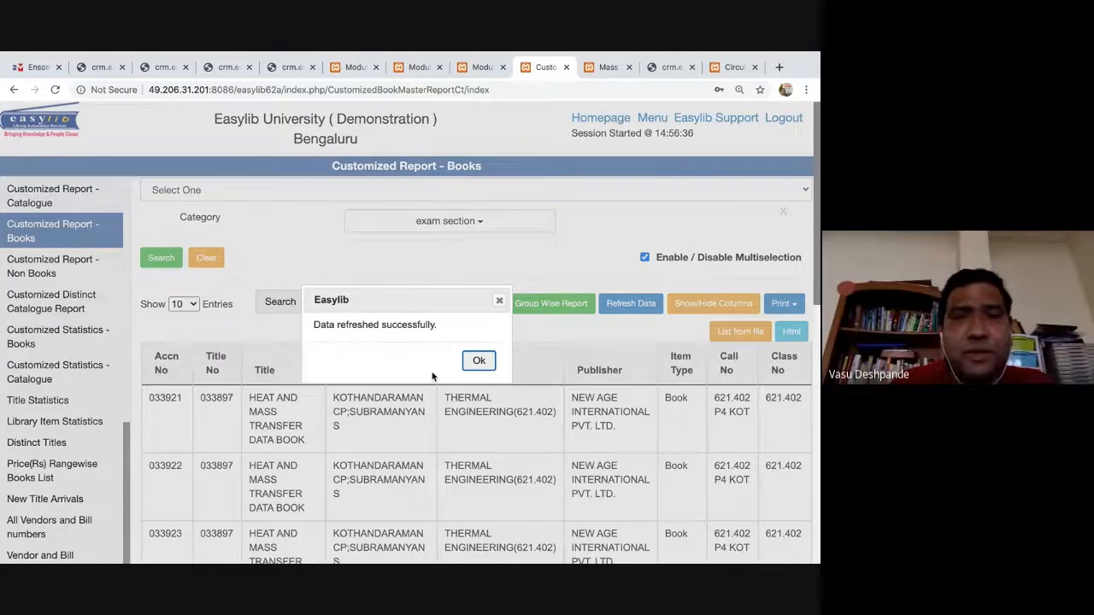
click(473, 365)
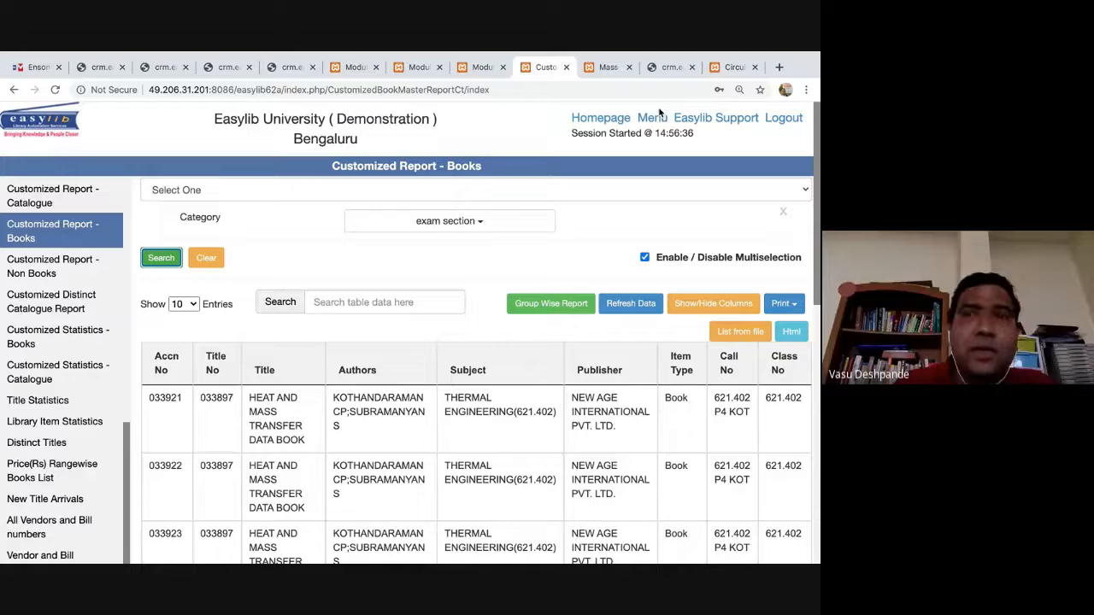
Close the spare Circulation page and look over the open Mass Update, Customized Report - Books and Modules pages.
click(733, 67)
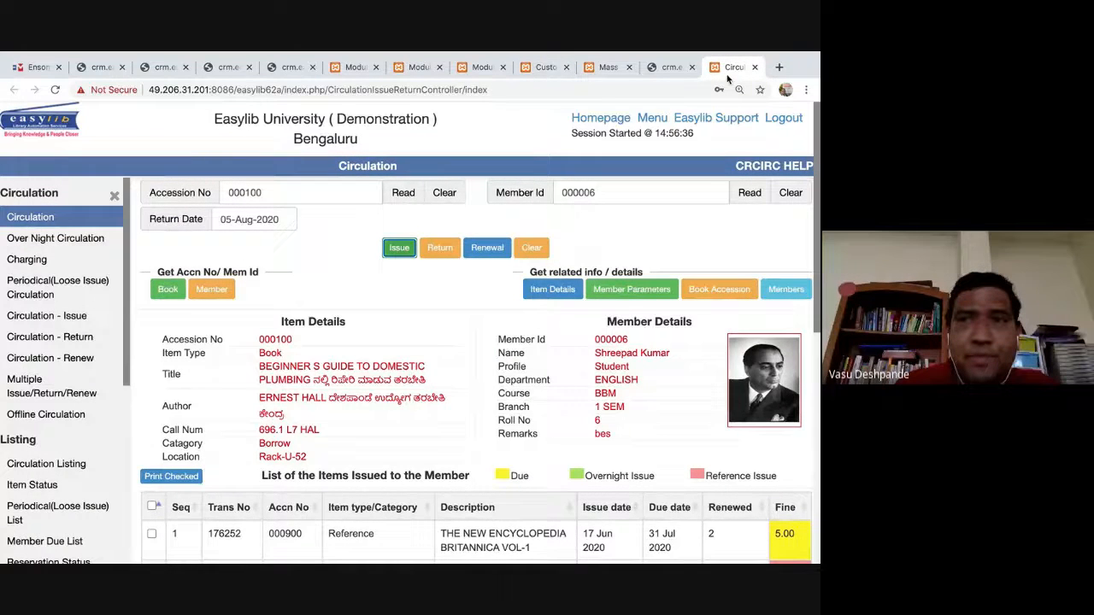
click(754, 66)
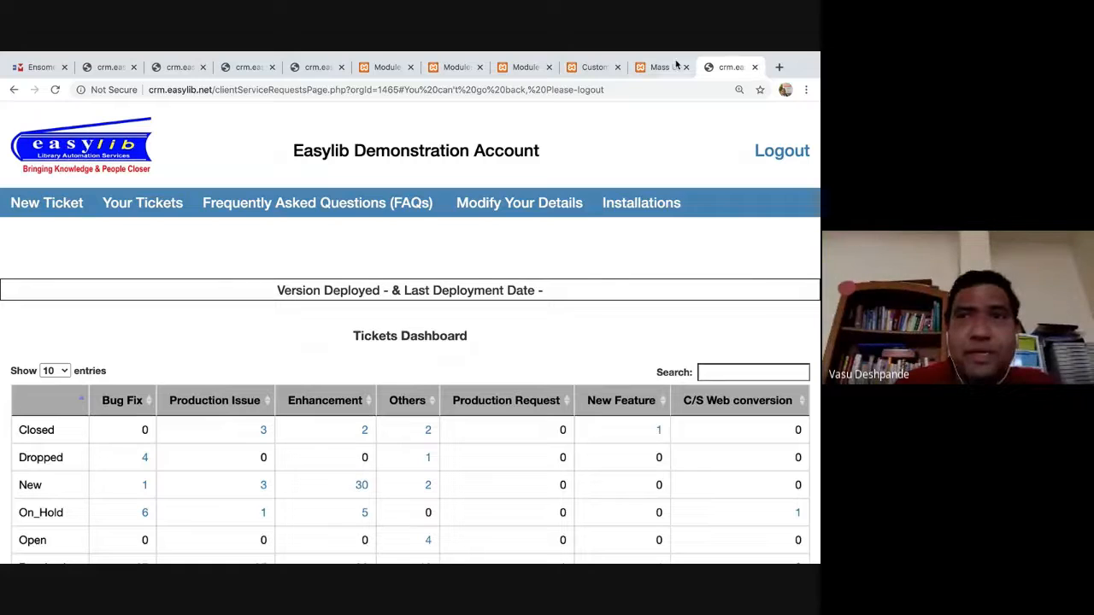
click(647, 68)
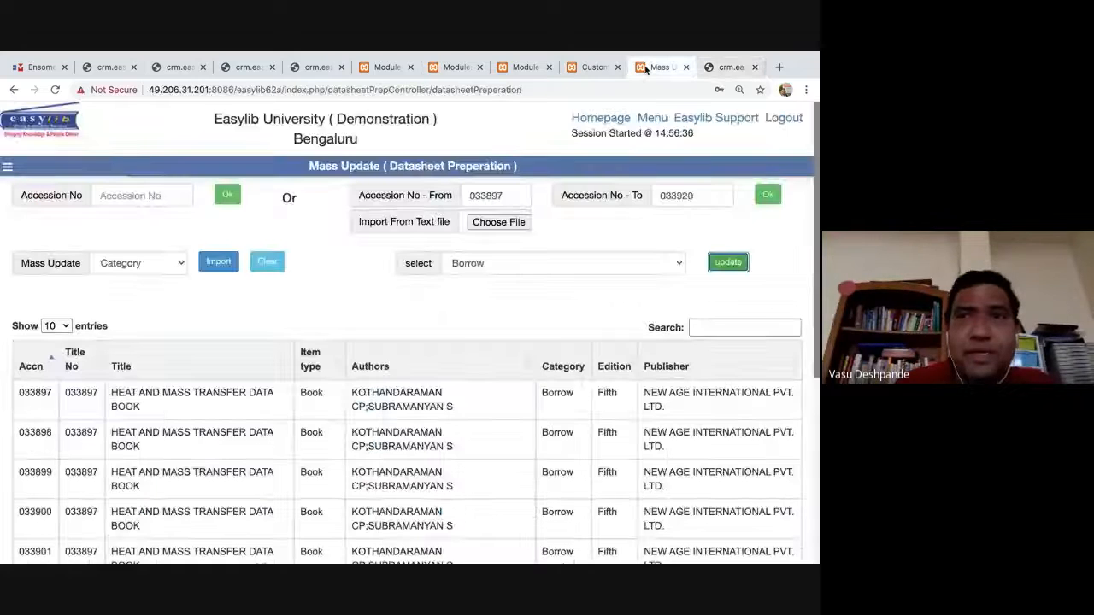
click(589, 69)
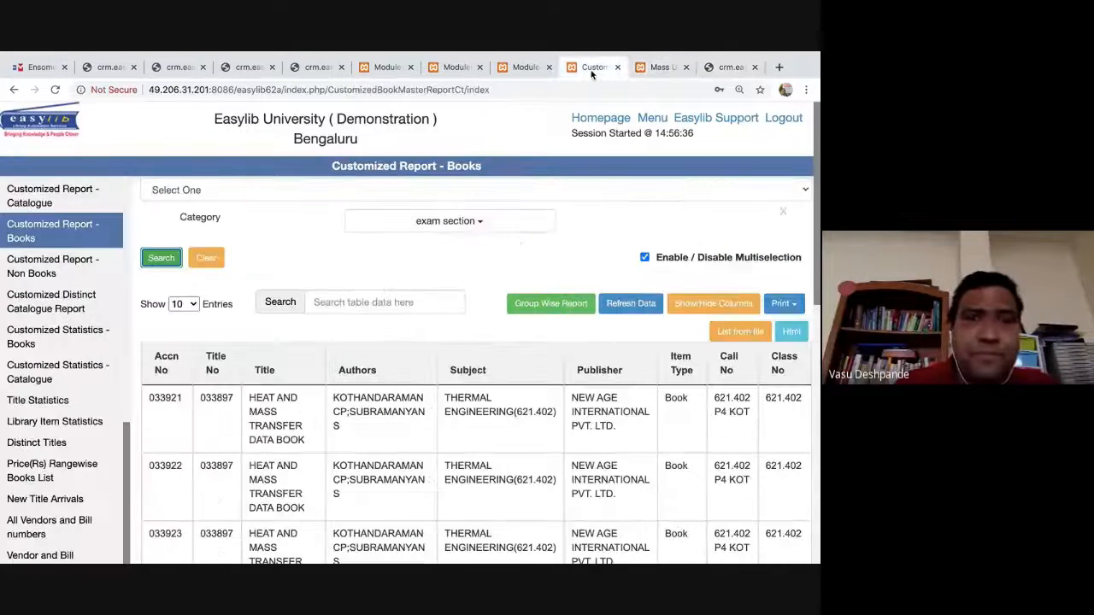
click(524, 68)
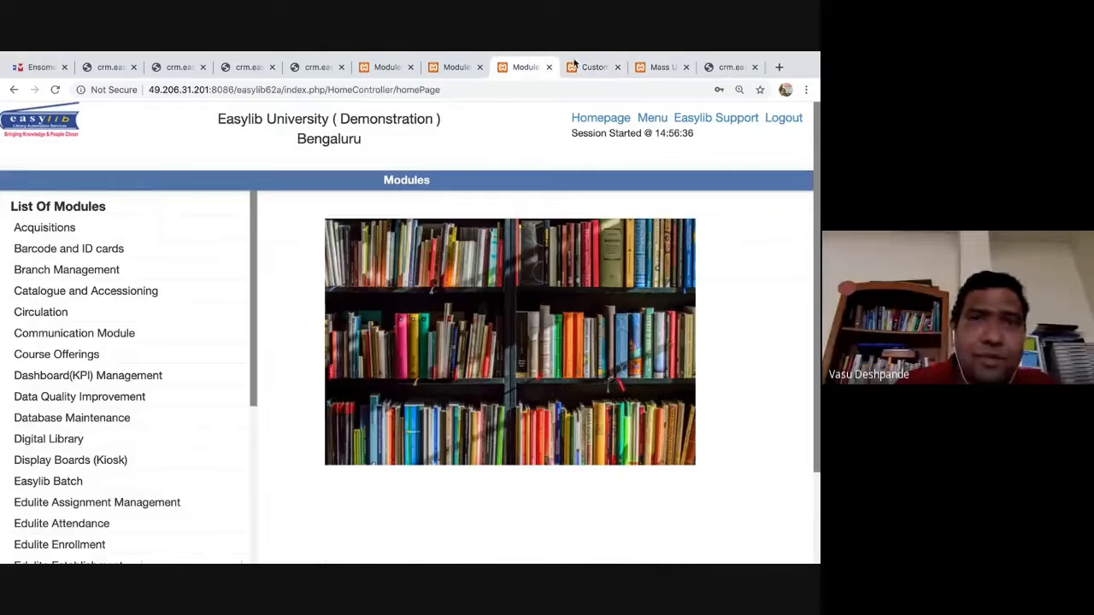
click(464, 67)
Switch to Safari and look through the exam section books in its Customized Report - Books.
key(super+Tab)
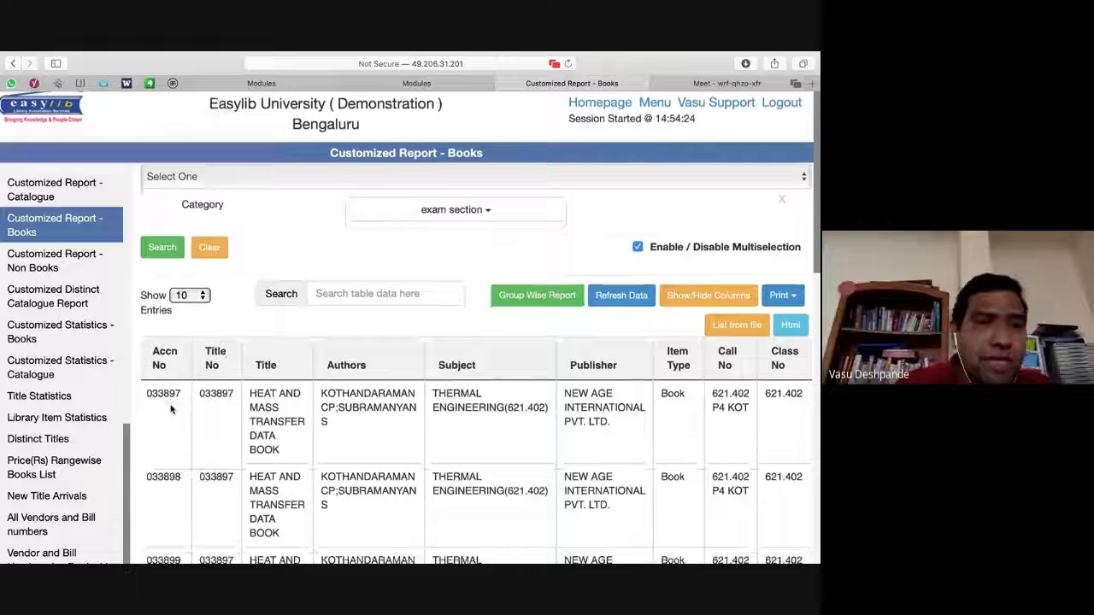
scroll(172, 409, down, 5)
scroll(170, 408, down, 5)
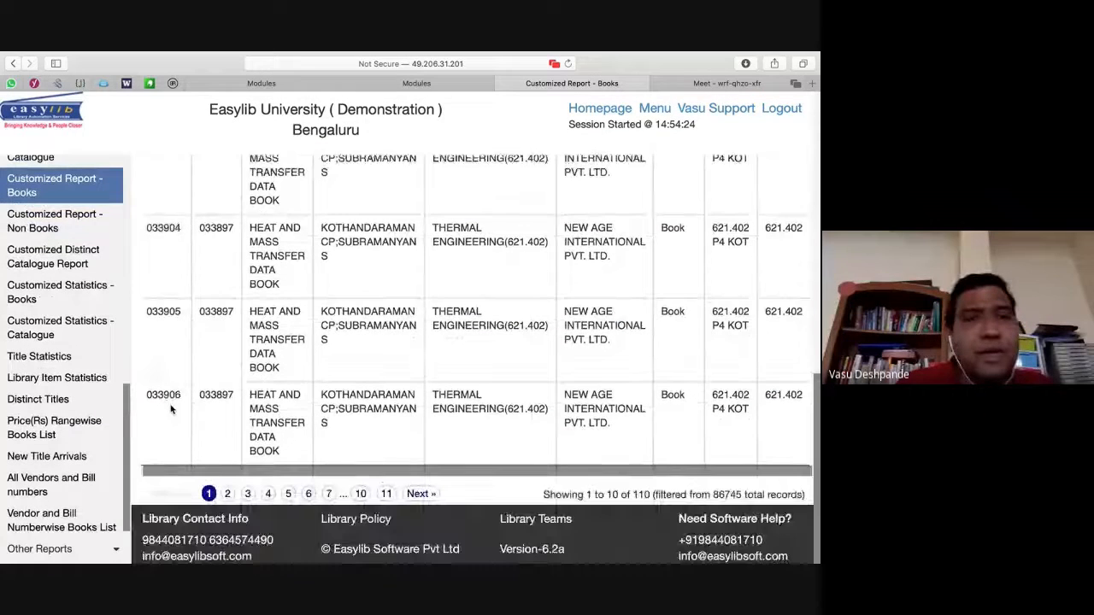
right_click(176, 406)
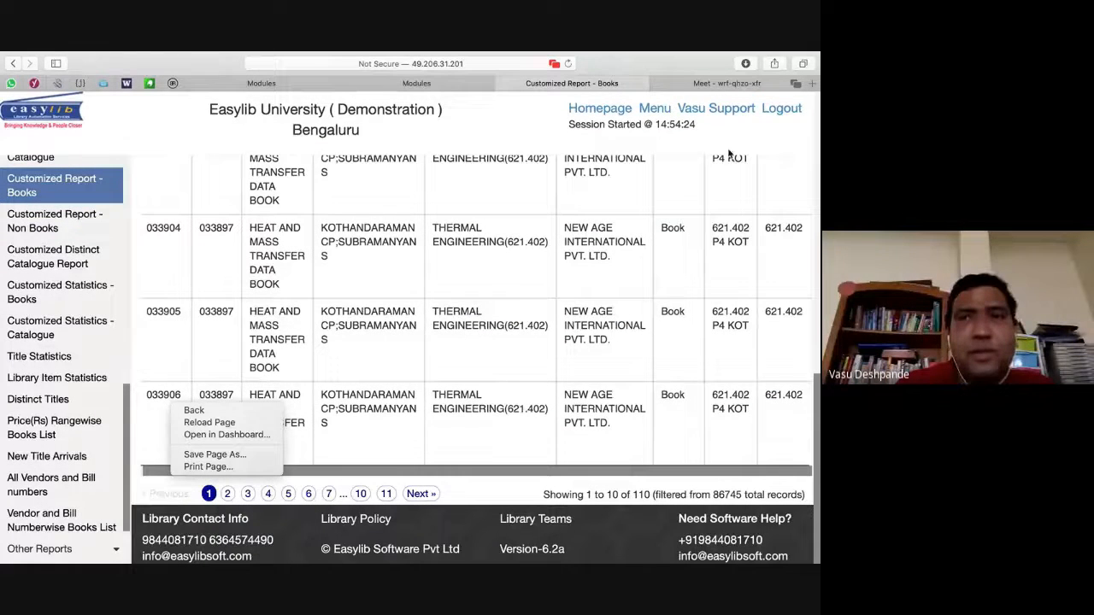
click(727, 82)
Glance at the PowerPoint tools slide, return to Mass Update in Chrome and examine all the fields offered for mass updating.
key(super+Tab)
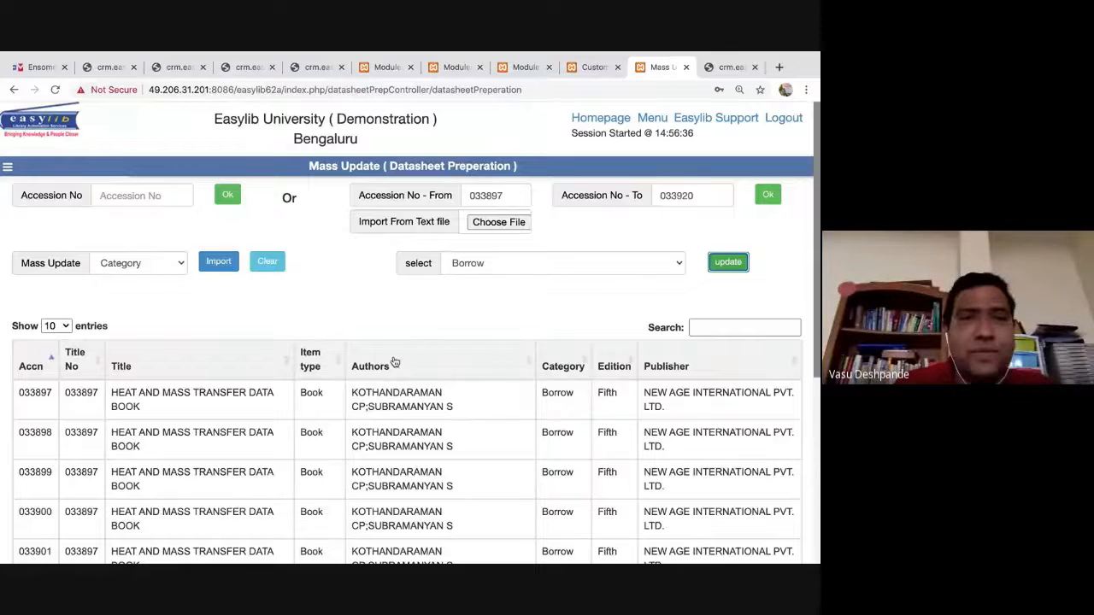
key(super+Tab)
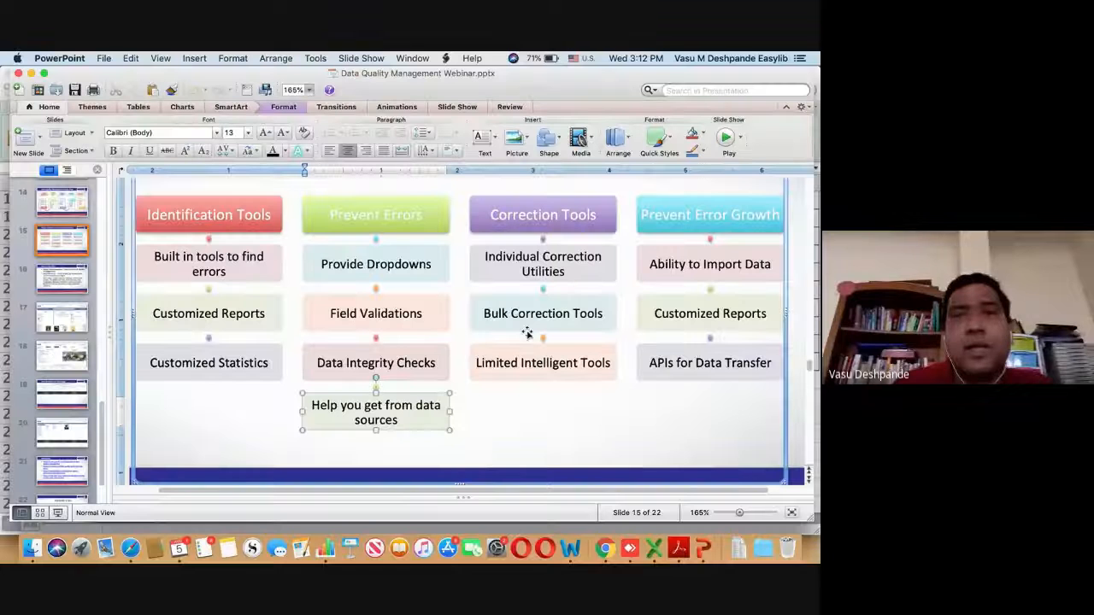
key(super+Tab)
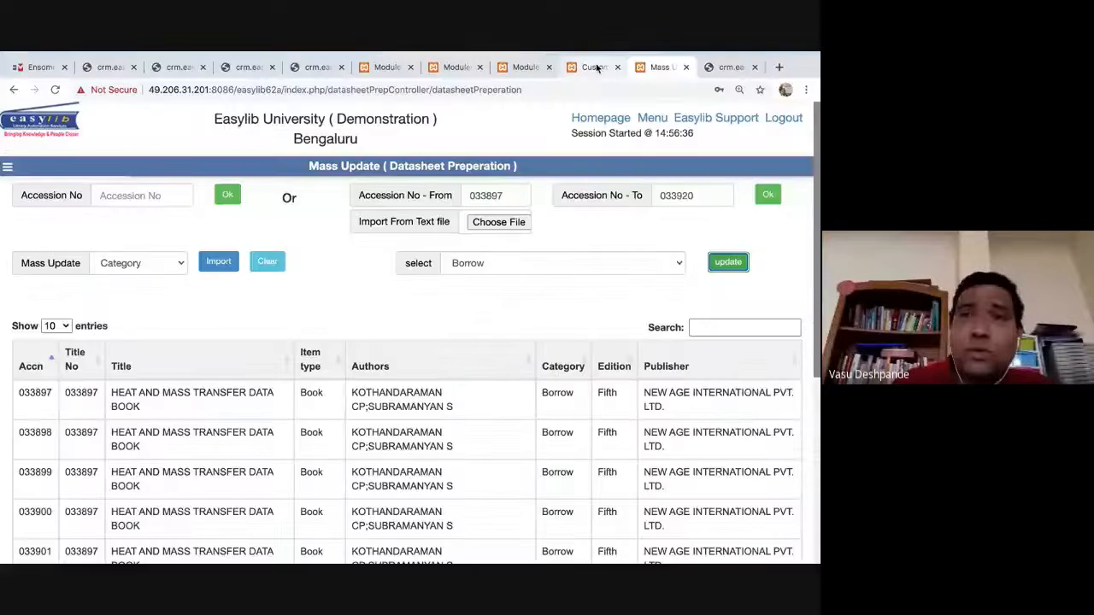
click(182, 266)
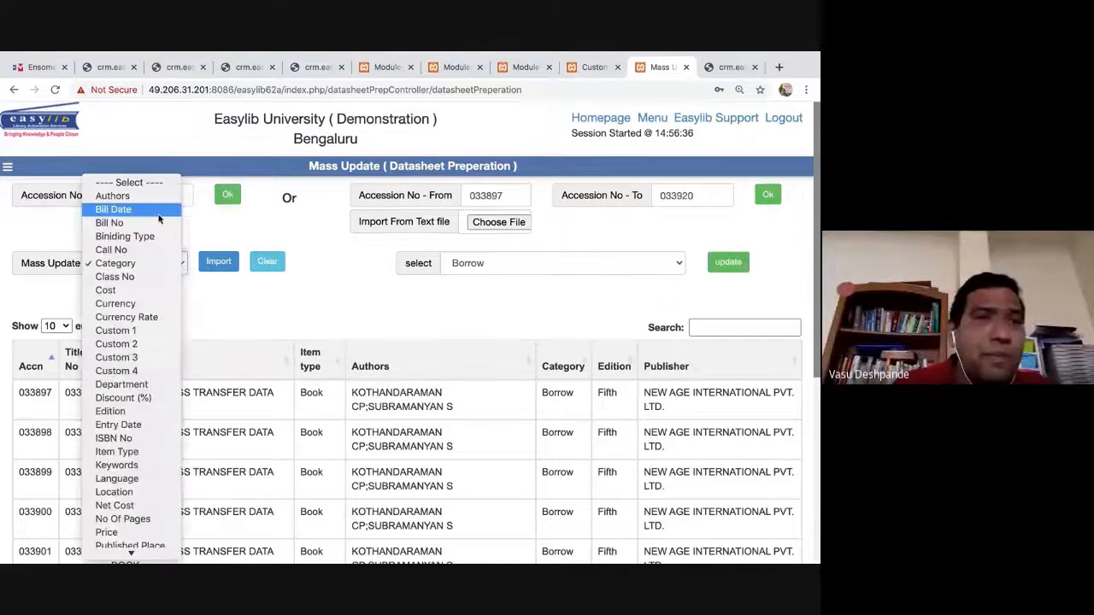
scroll(134, 386, down, 4)
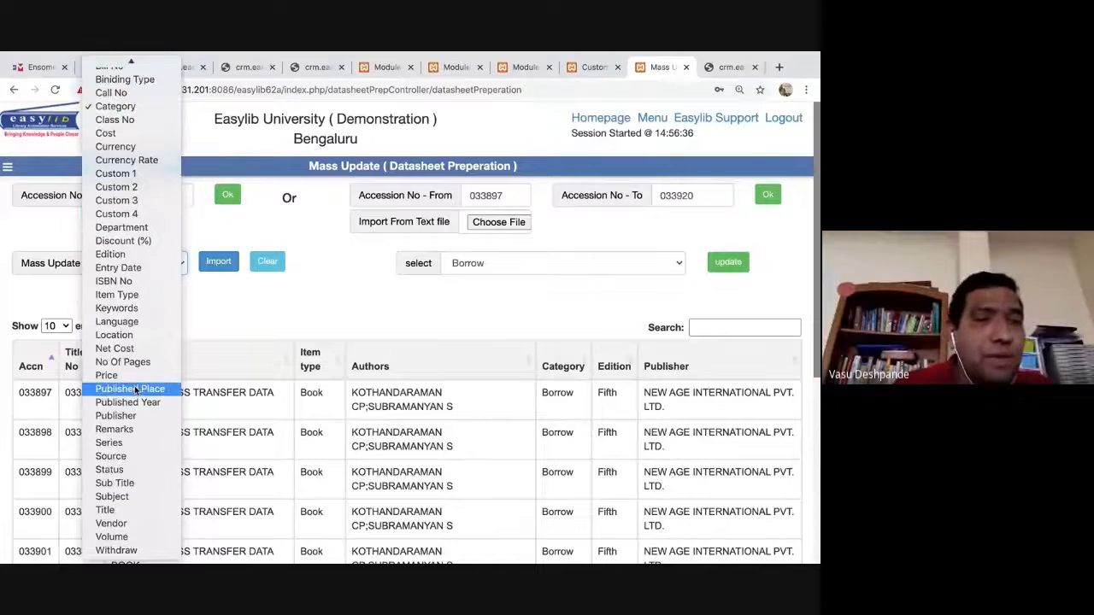
click(297, 306)
click(180, 267)
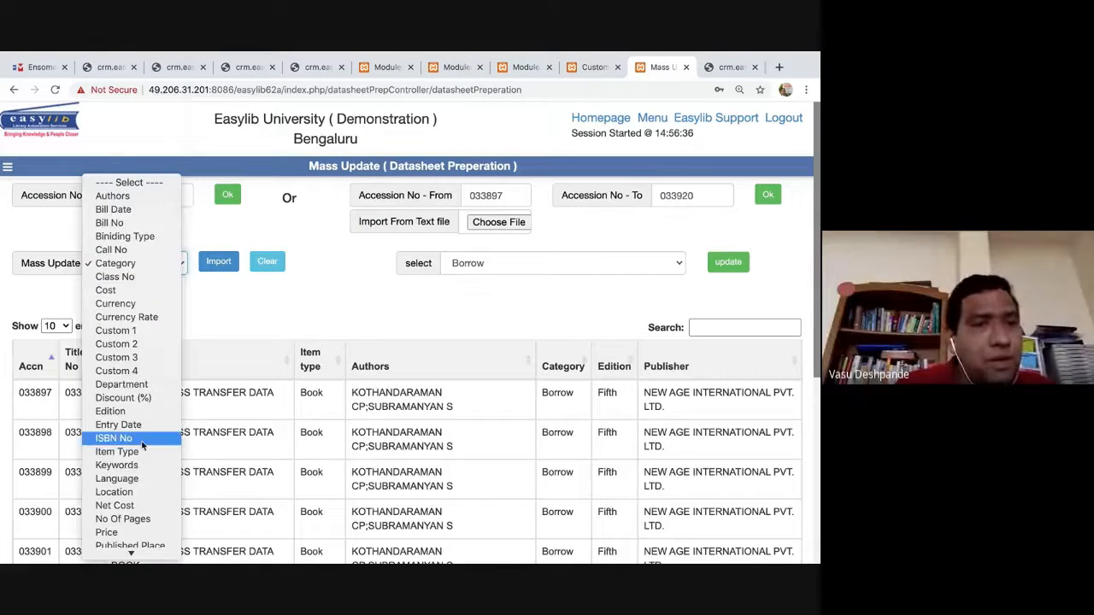
scroll(122, 439, down, 5)
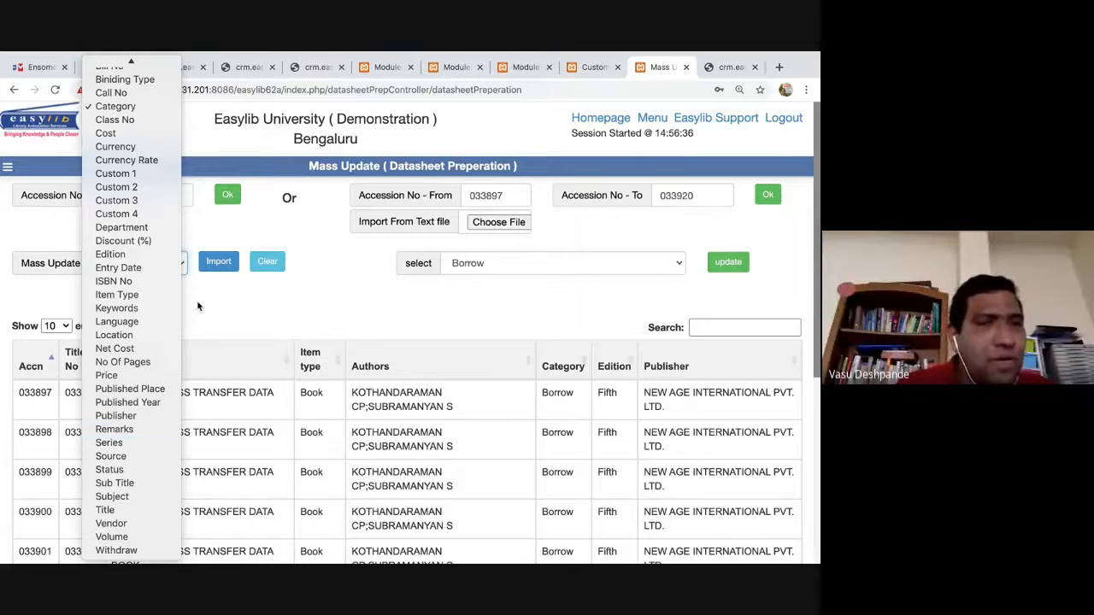
click(244, 329)
Review the Accession No - From value and the loaded books in Mass Update, and check the Correction Tools on the PowerPoint slide.
click(489, 196)
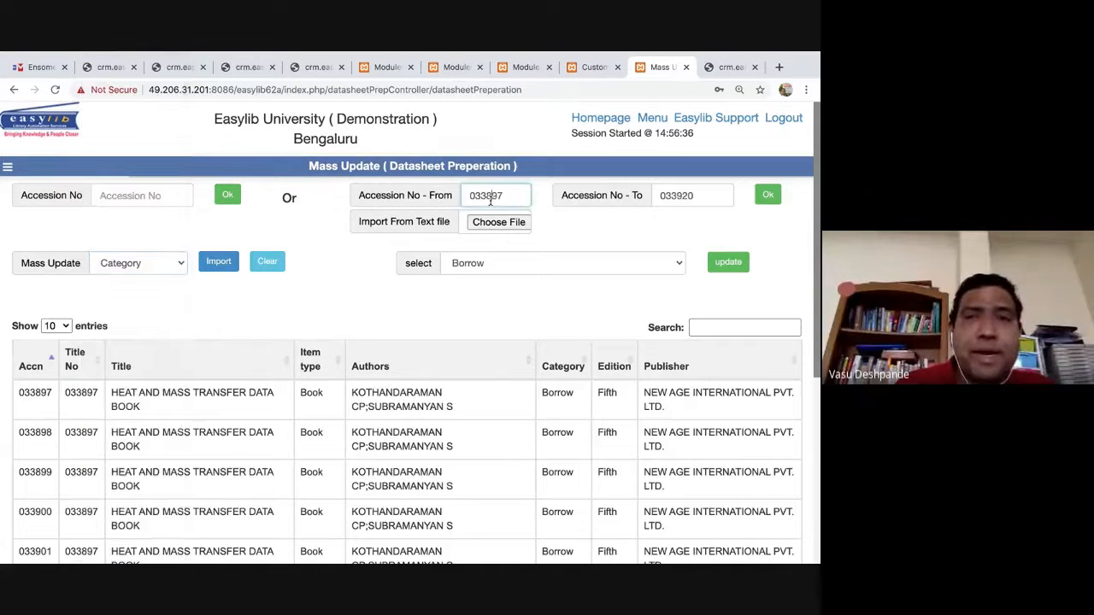
double_click(489, 195)
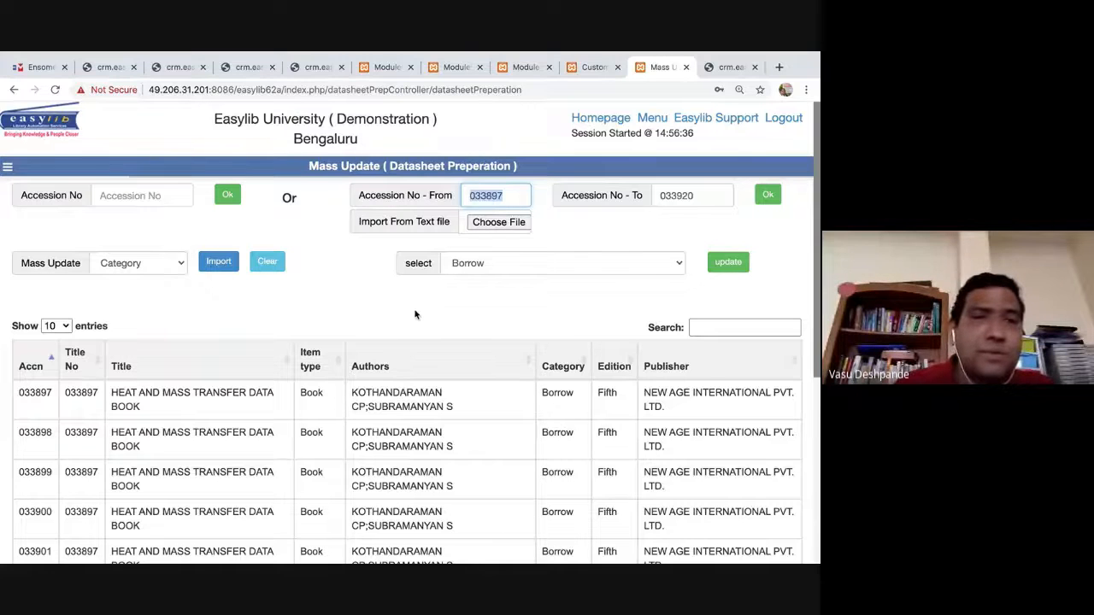
scroll(416, 314, down, 5)
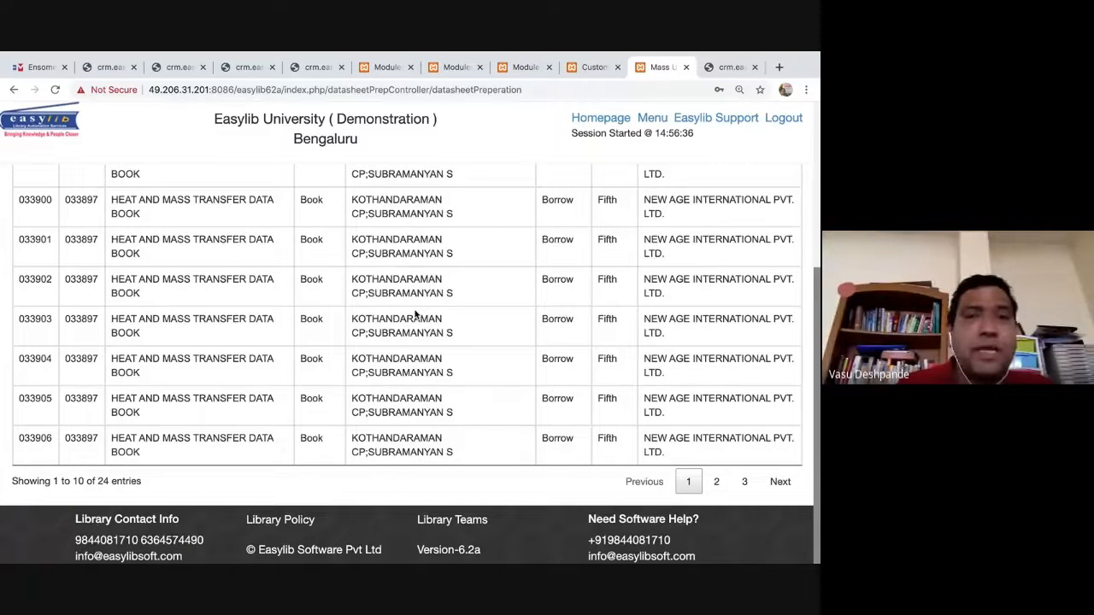
scroll(416, 314, up, 5)
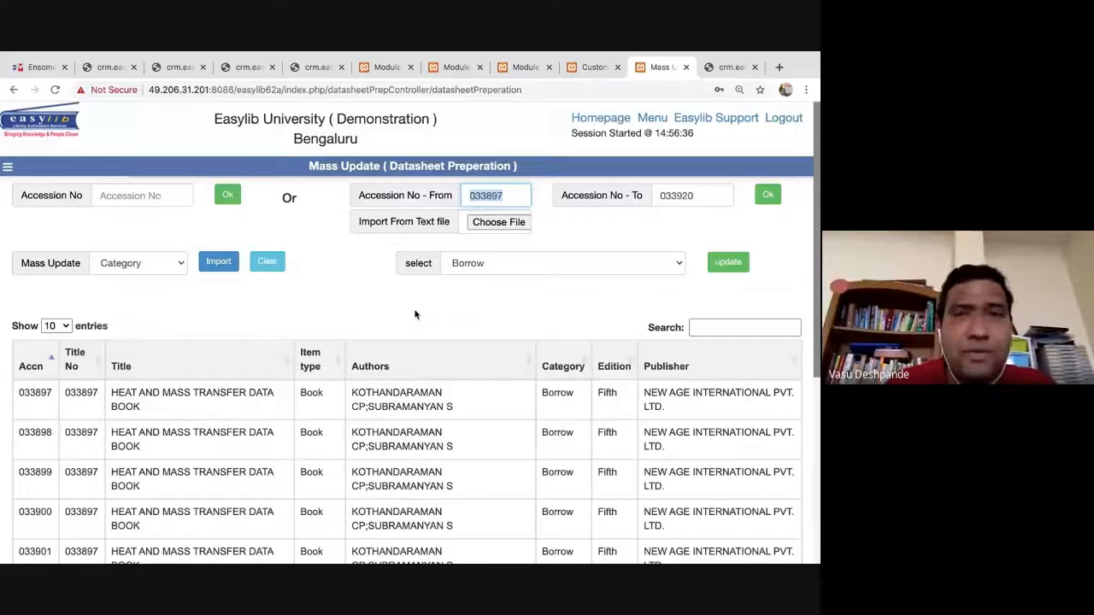
key(ctrl+Left)
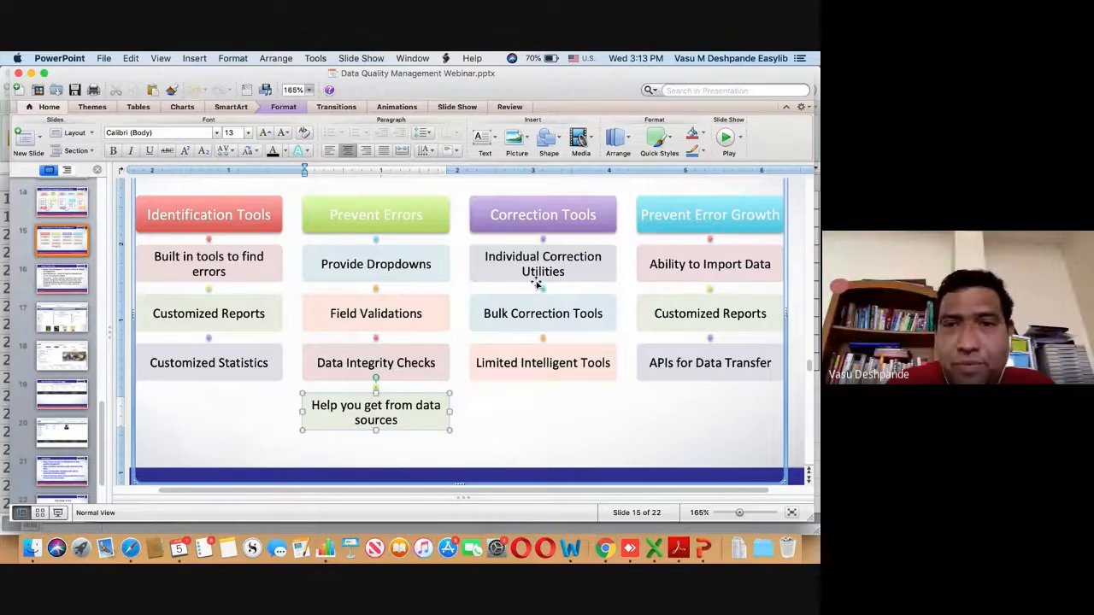
key(ctrl+Right)
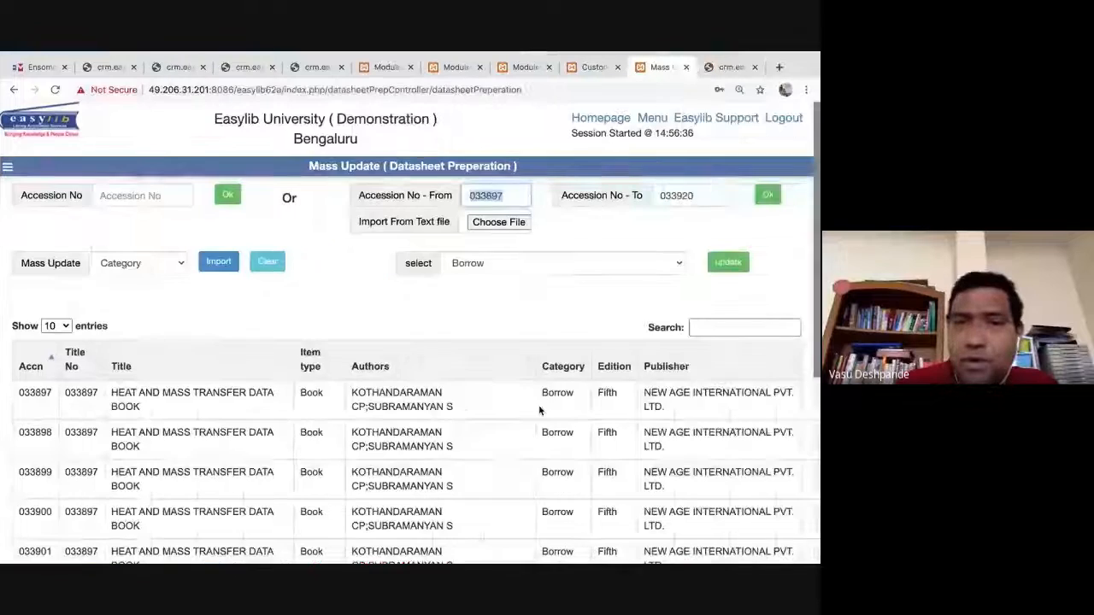
click(397, 313)
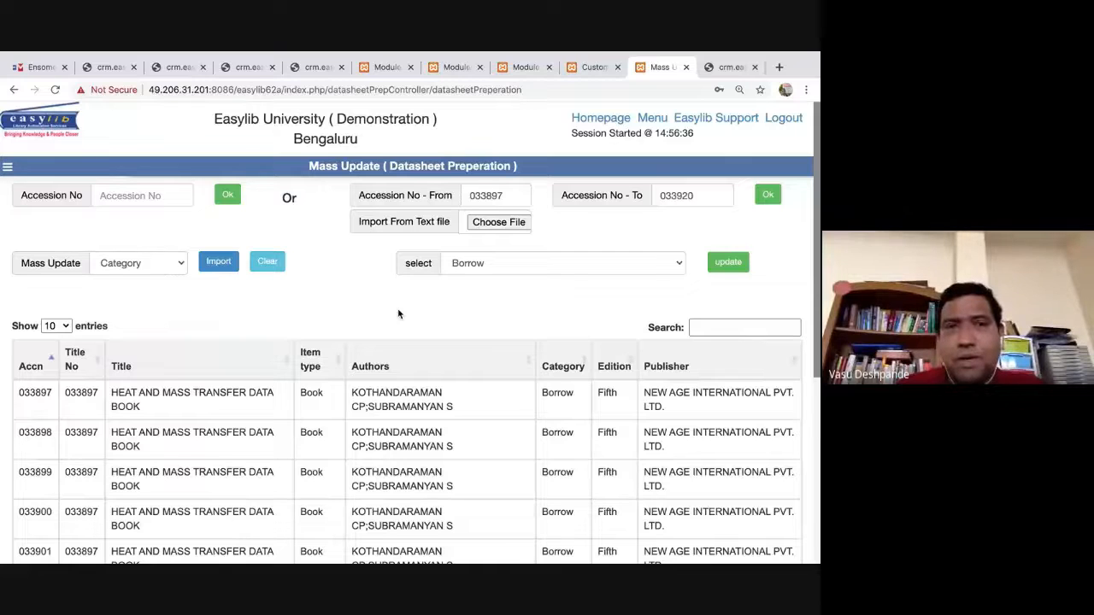
Go back to Customized Report - Books and open Merge Titles to list the potential duplicate titles.
click(586, 67)
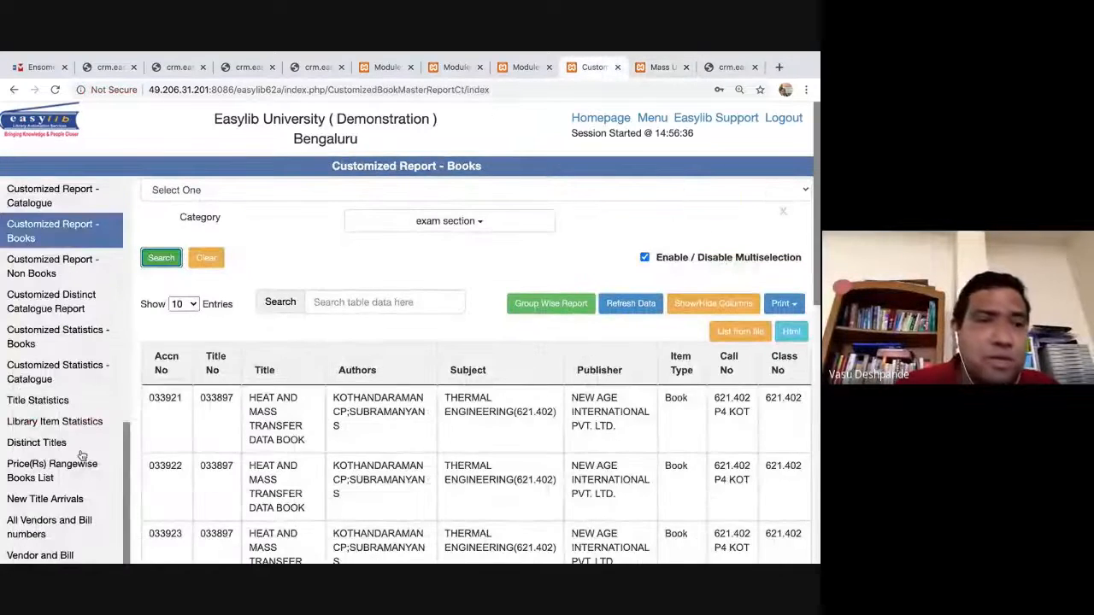
scroll(82, 455, down, 5)
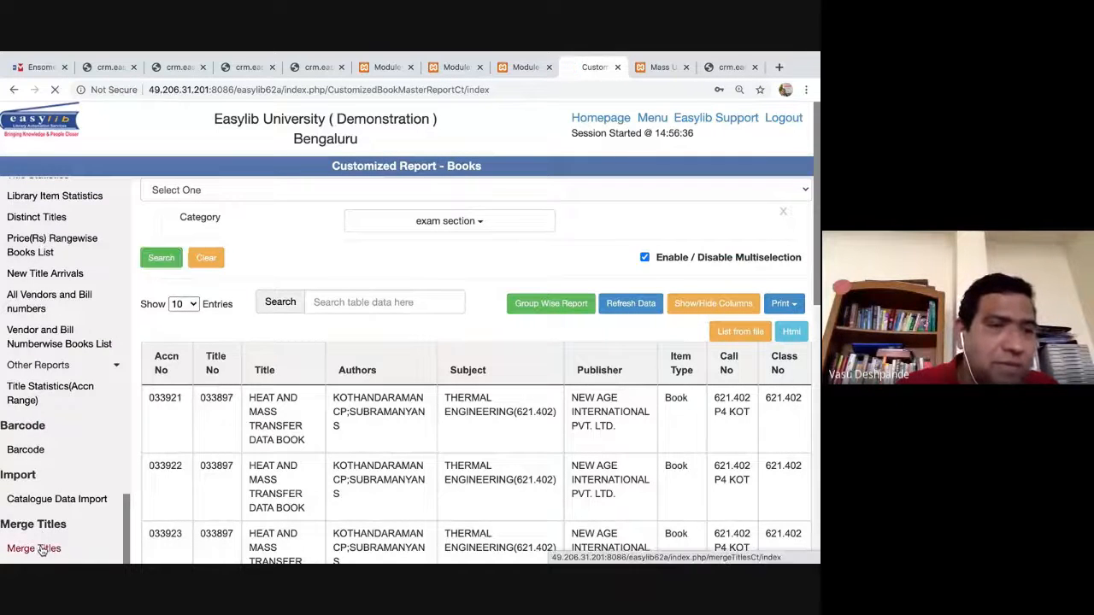
click(34, 547)
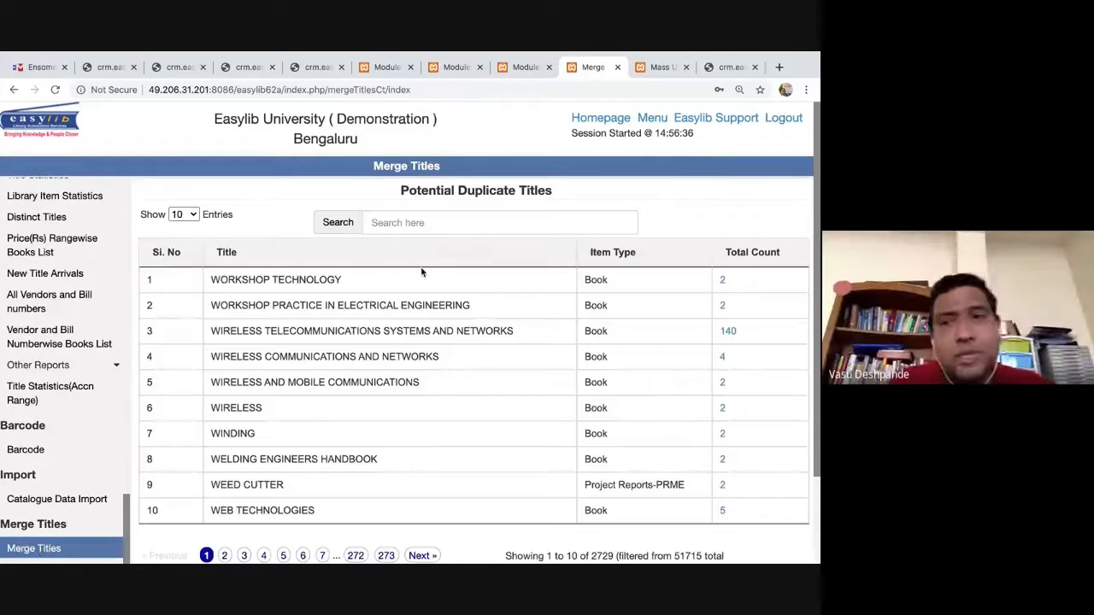
Open the duplicate entries of WIRELESS TELECOMMUNICATIONS SYSTEMS AND NETWORKS and examine their title numbers, publishers and copies.
double_click(266, 333)
click(266, 338)
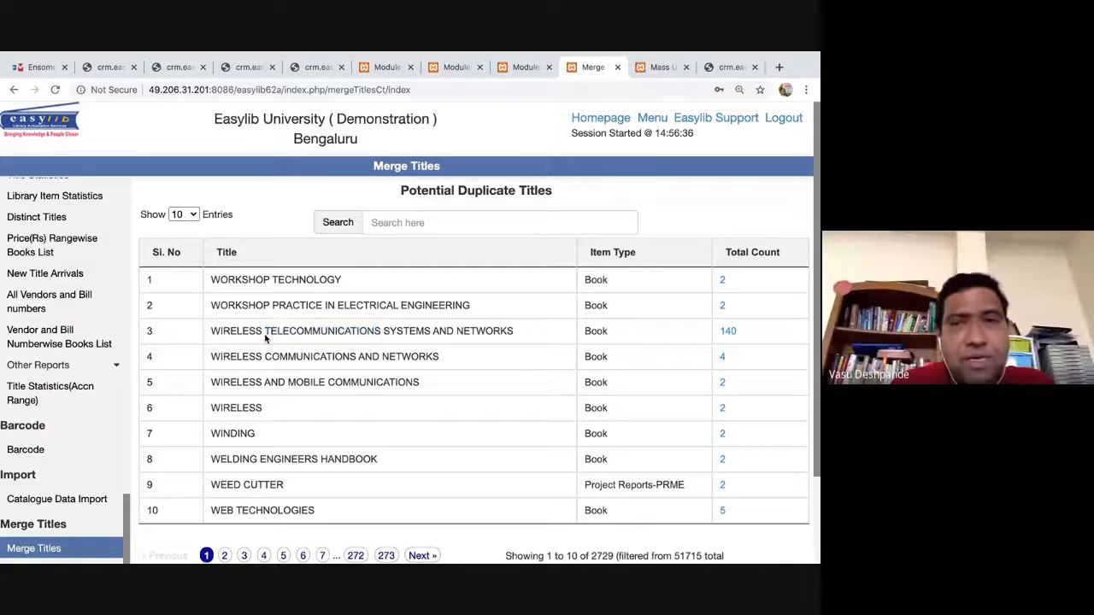
click(729, 335)
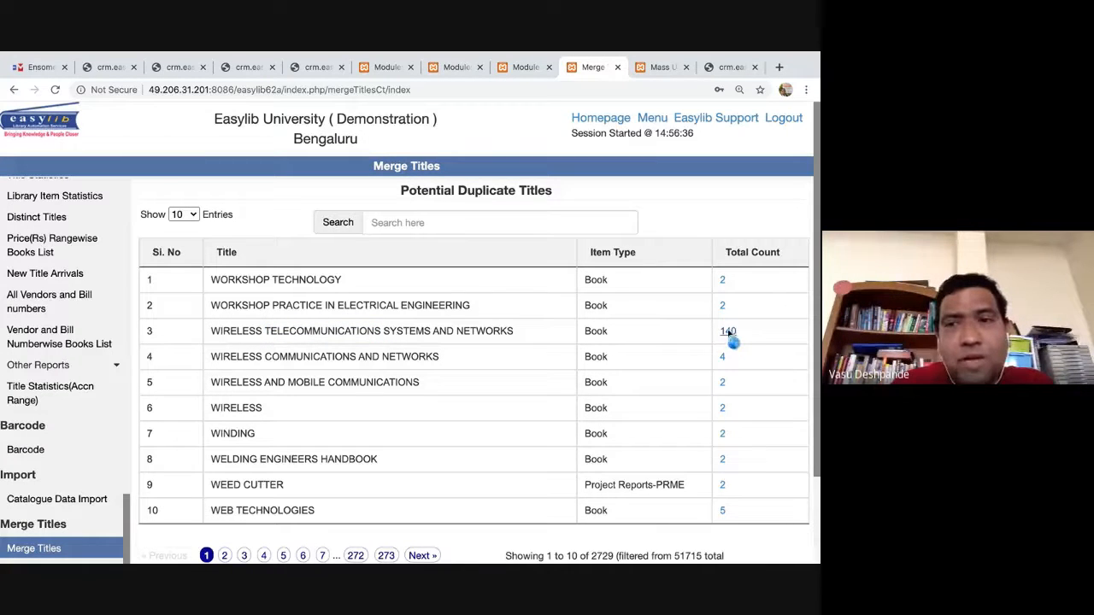
scroll(624, 351, down, 10)
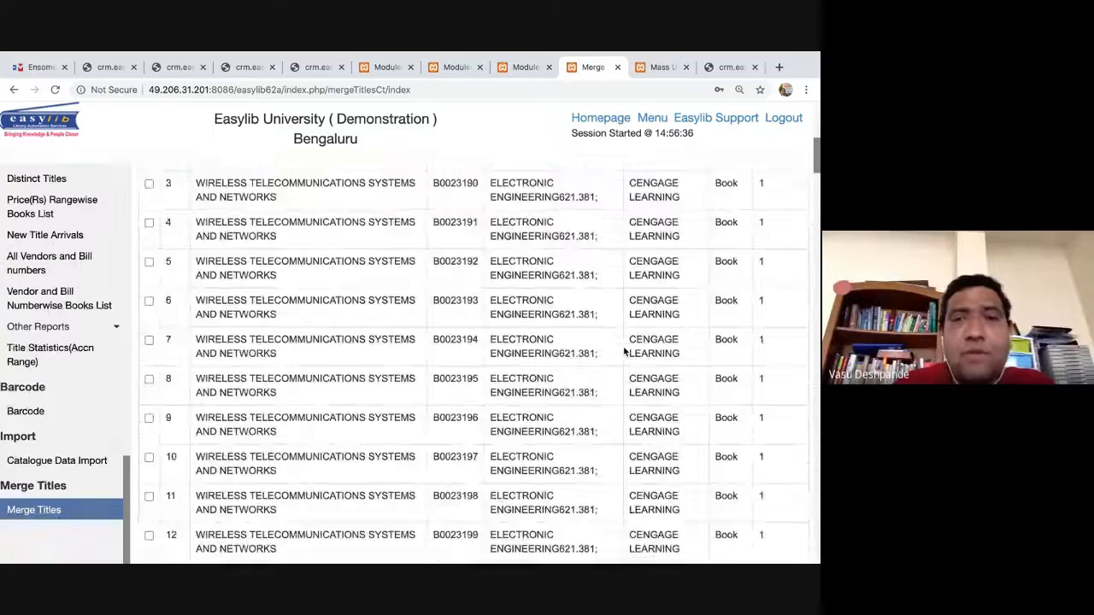
scroll(627, 352, up, 5)
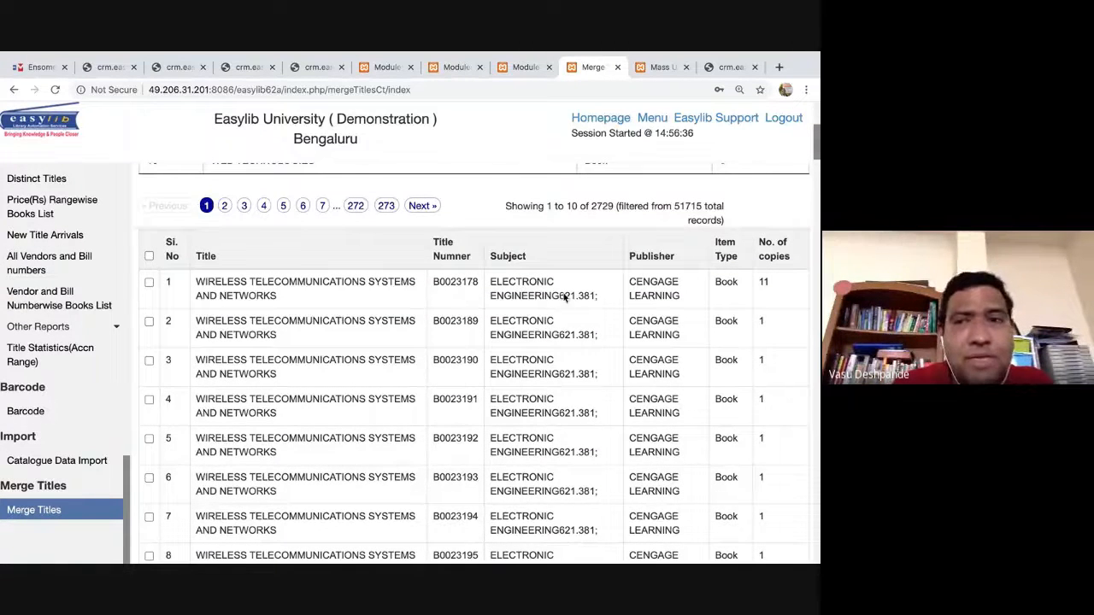
scroll(616, 325, down, 1)
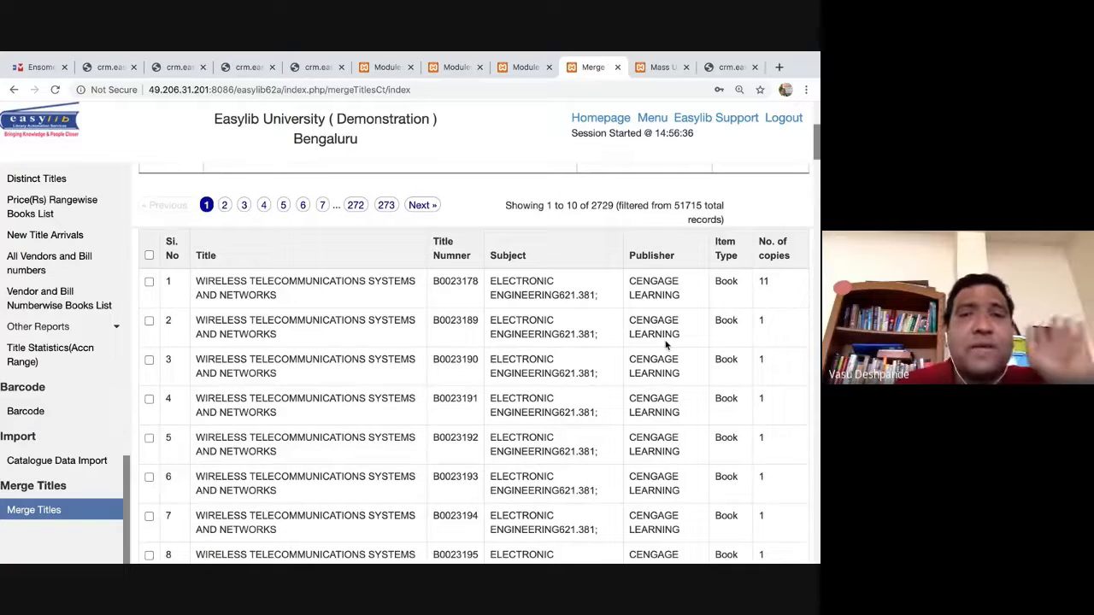
scroll(667, 344, down, 2)
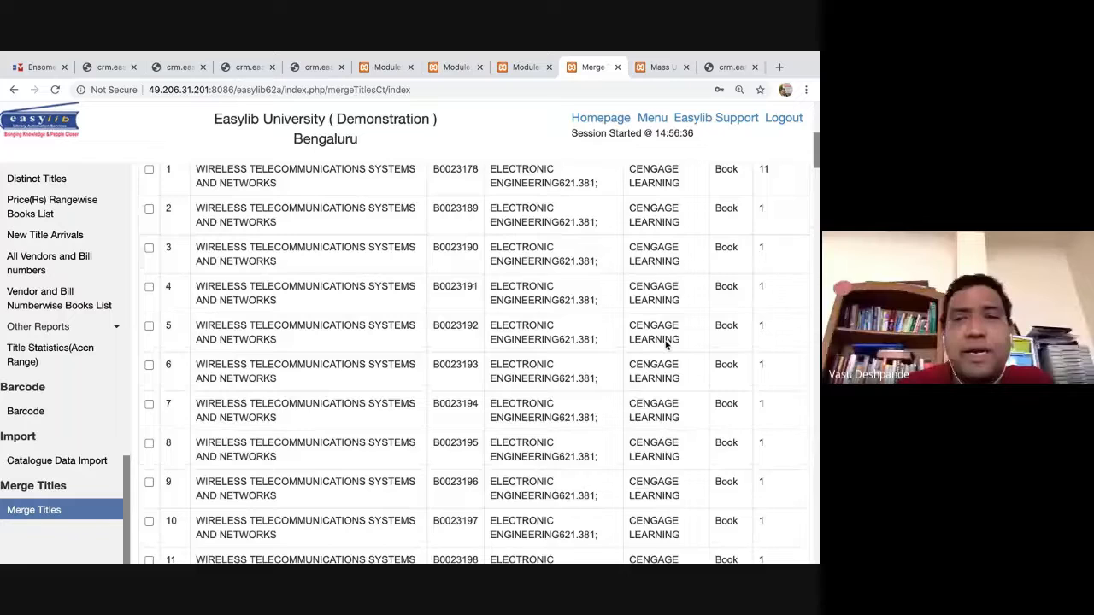
scroll(667, 344, up, 3)
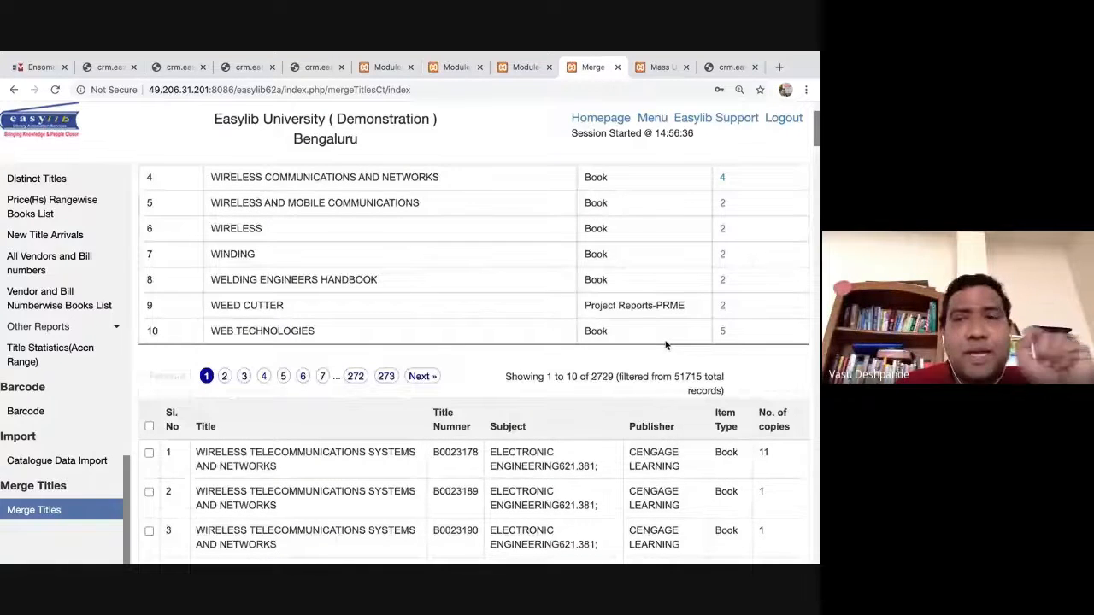
Merge the two selected WORKSHOP TECHNOLOGY titles under one master title number.
scroll(728, 289, up, 2)
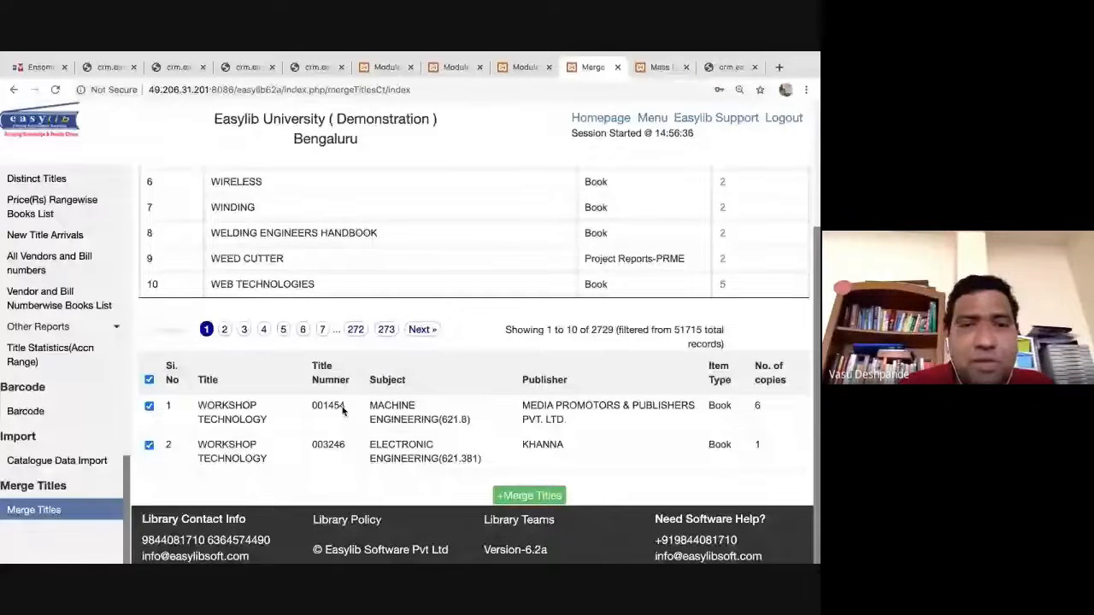
click(341, 408)
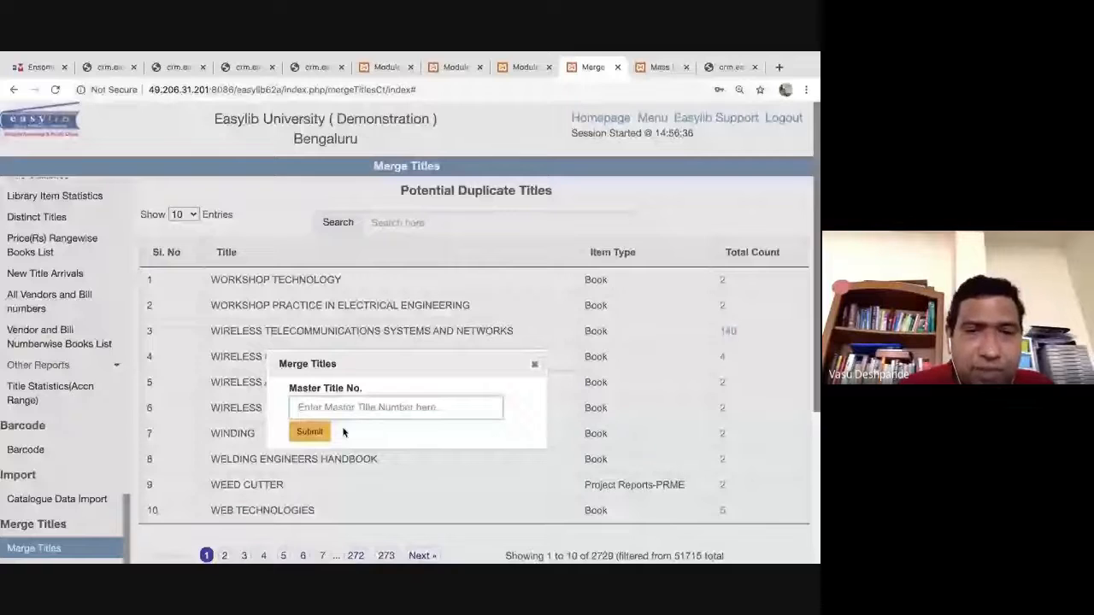
text(92484)
click(309, 431)
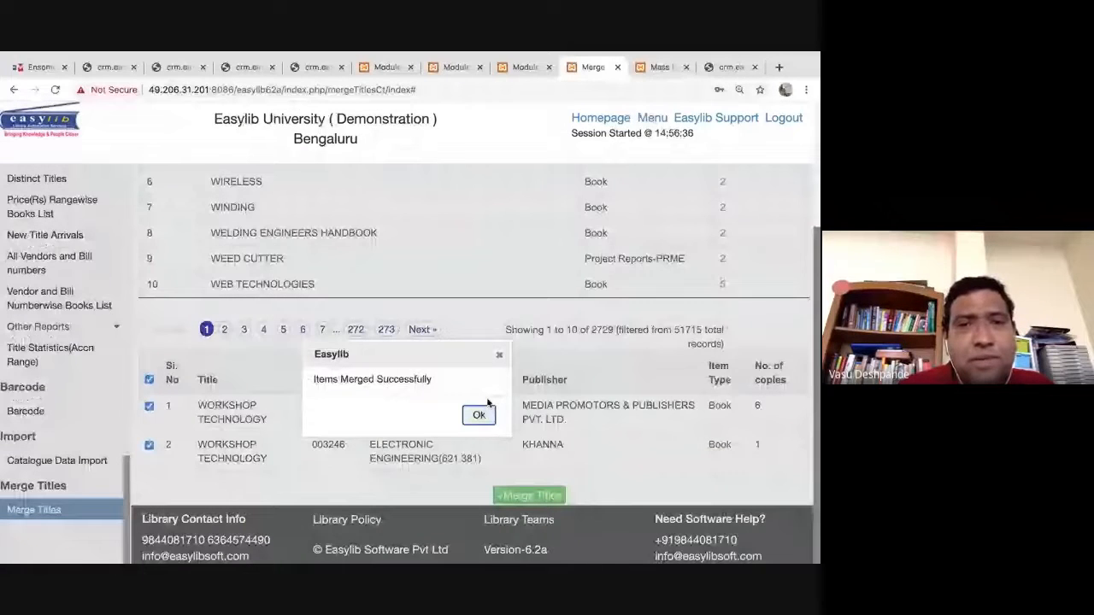
Close the merge confirmation, then browse pages 272 and 269 of the potential duplicate titles and return to page 1.
click(480, 415)
scroll(598, 342, up, 3)
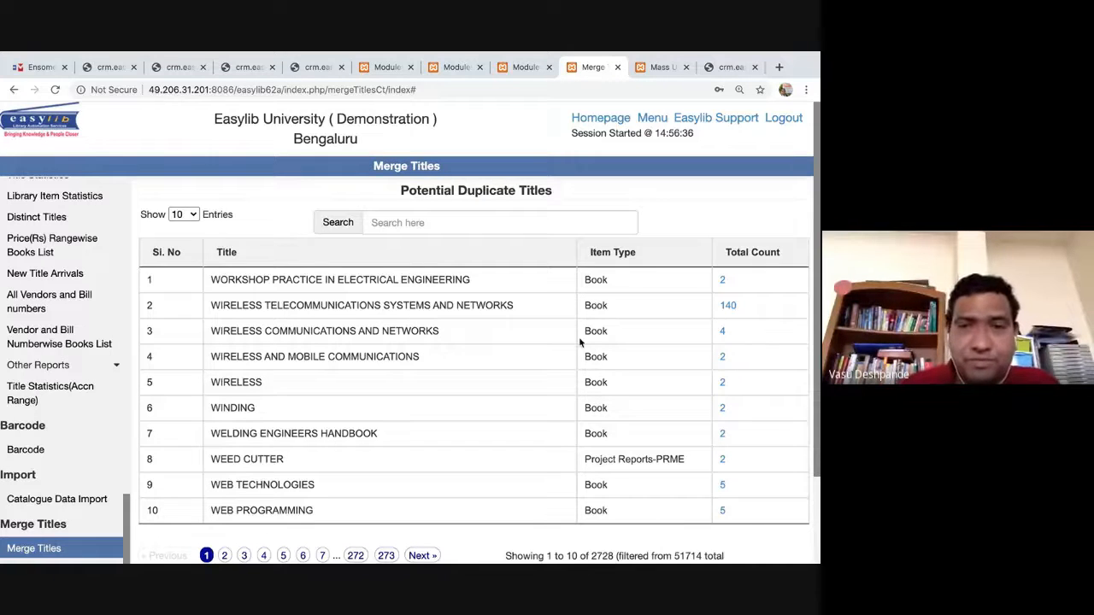
scroll(625, 391, down, 3)
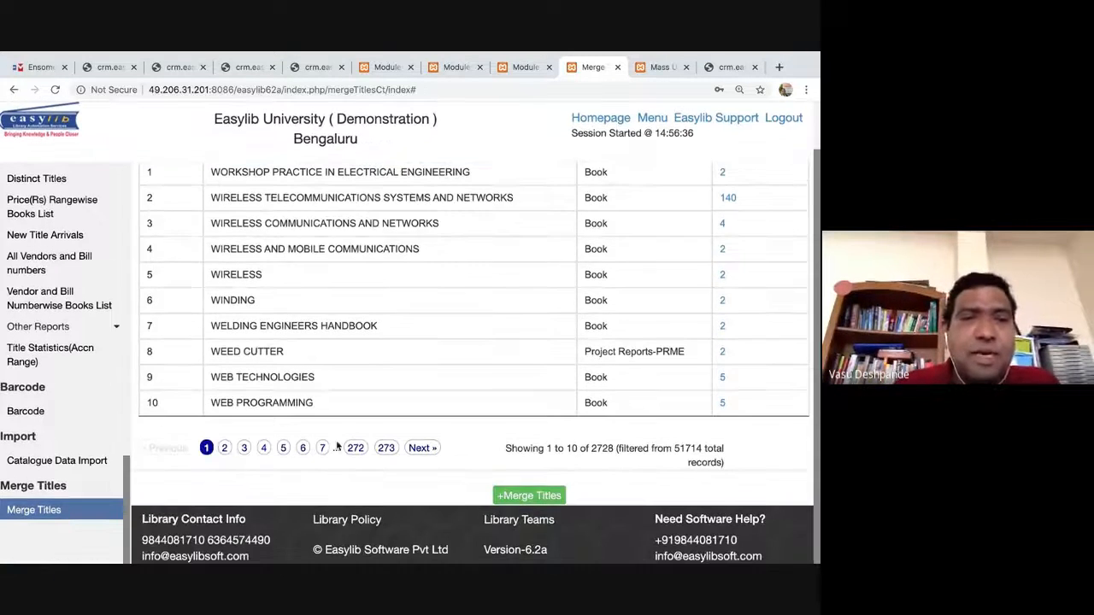
click(355, 448)
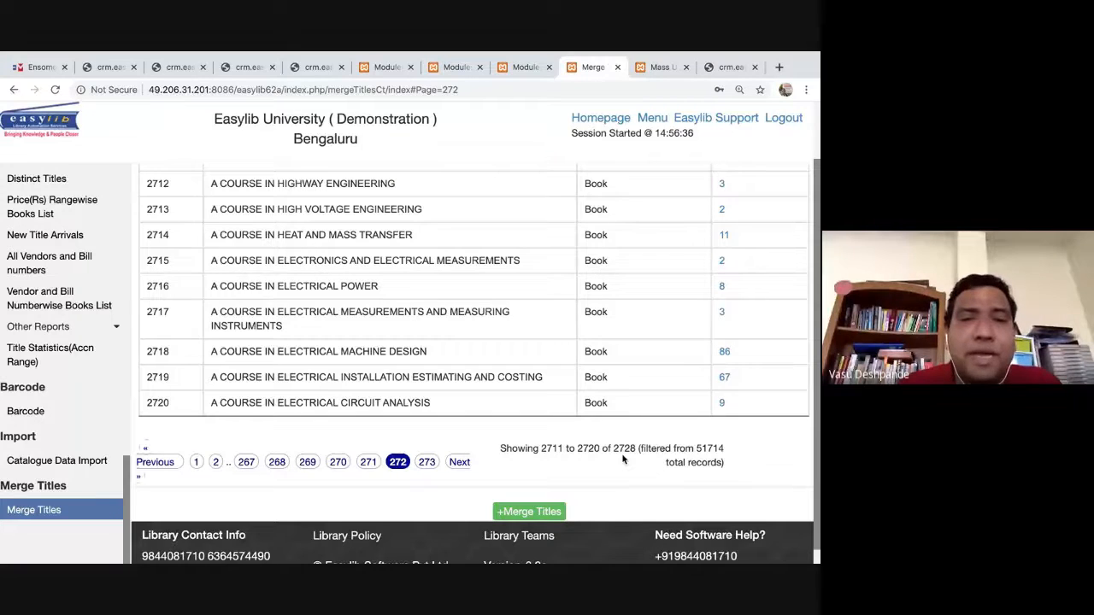
click(307, 461)
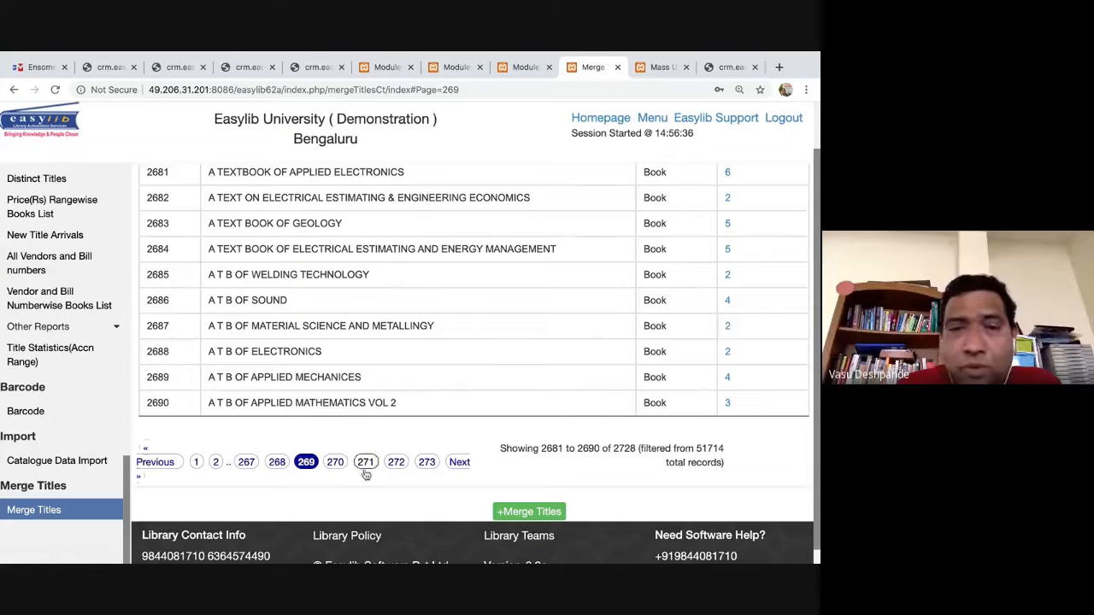
click(196, 462)
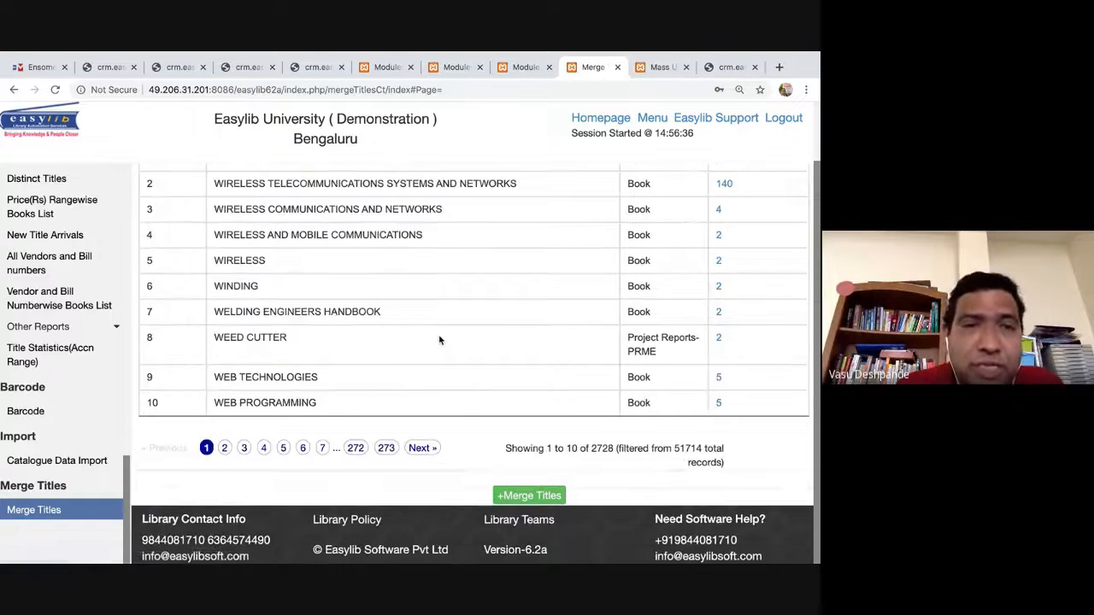
scroll(741, 267, up, 2)
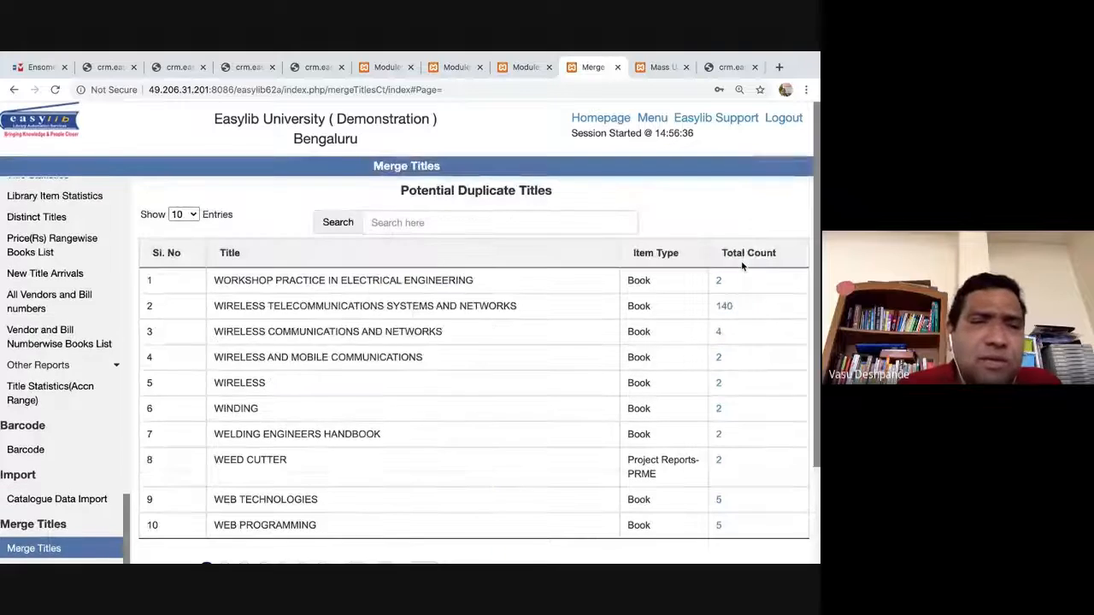
Switch to PowerPoint and review the Correction Tools and Prevent Error Growth columns on slide 15.
key(super+Tab)
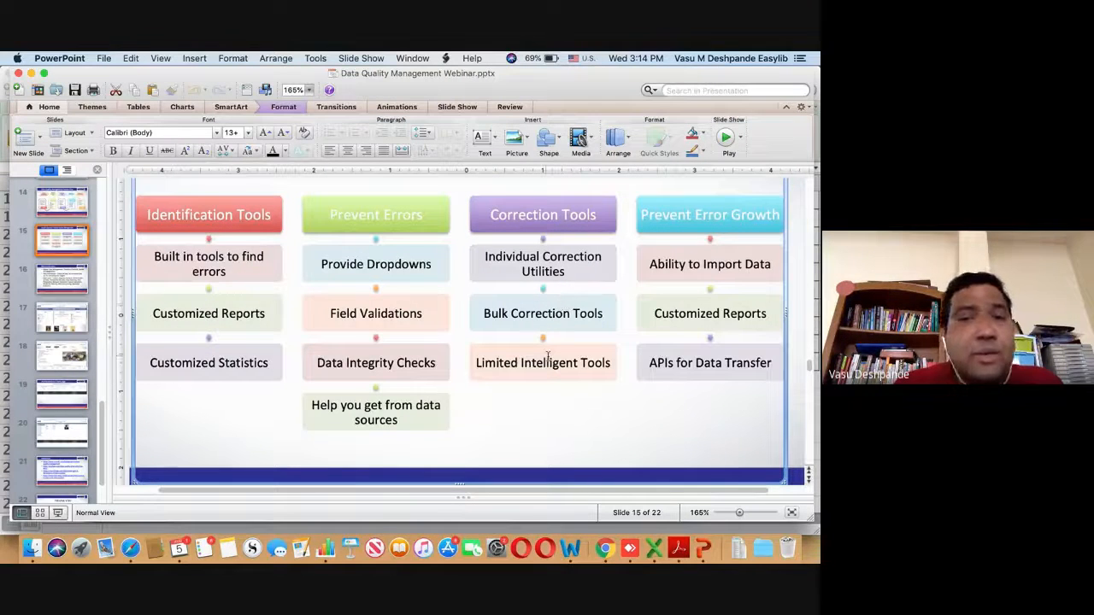
scroll(559, 398, right, 5)
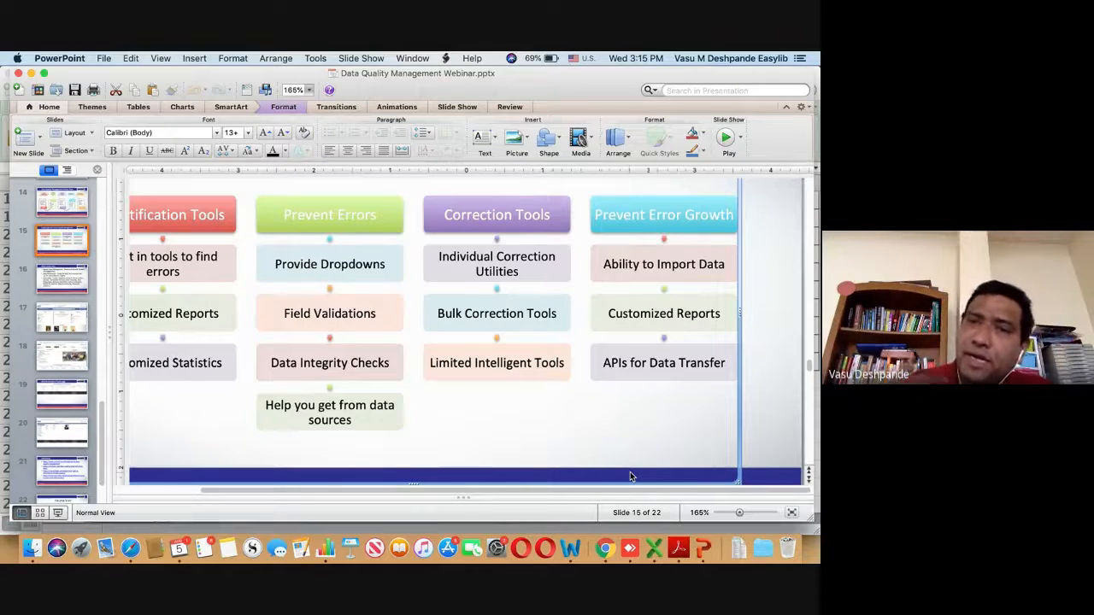
Switch to Safari and open the sign-in page of vidyanidhi.sedam.org in a new tab.
key(super+Tab)
key(super+Tab)
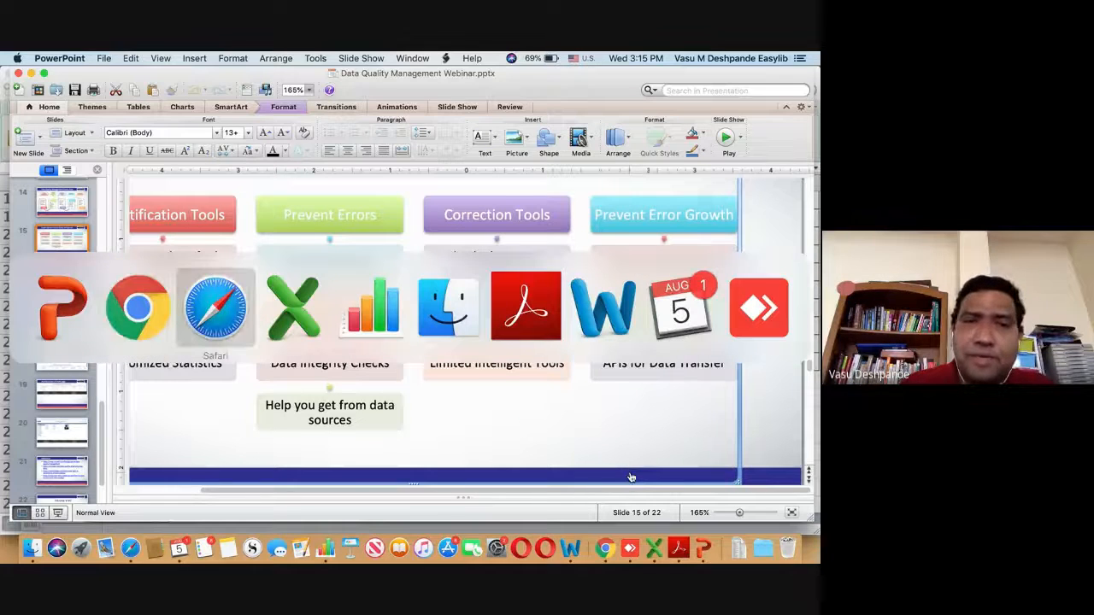
scroll(812, 171, up, 10)
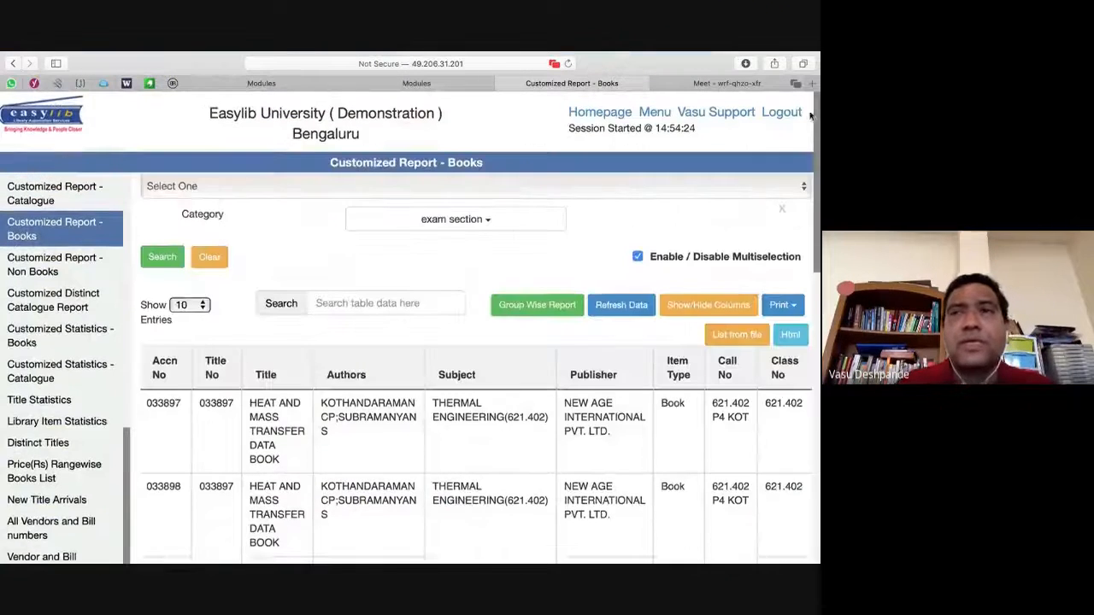
click(813, 82)
text(vidyanidhi.sedam.org)
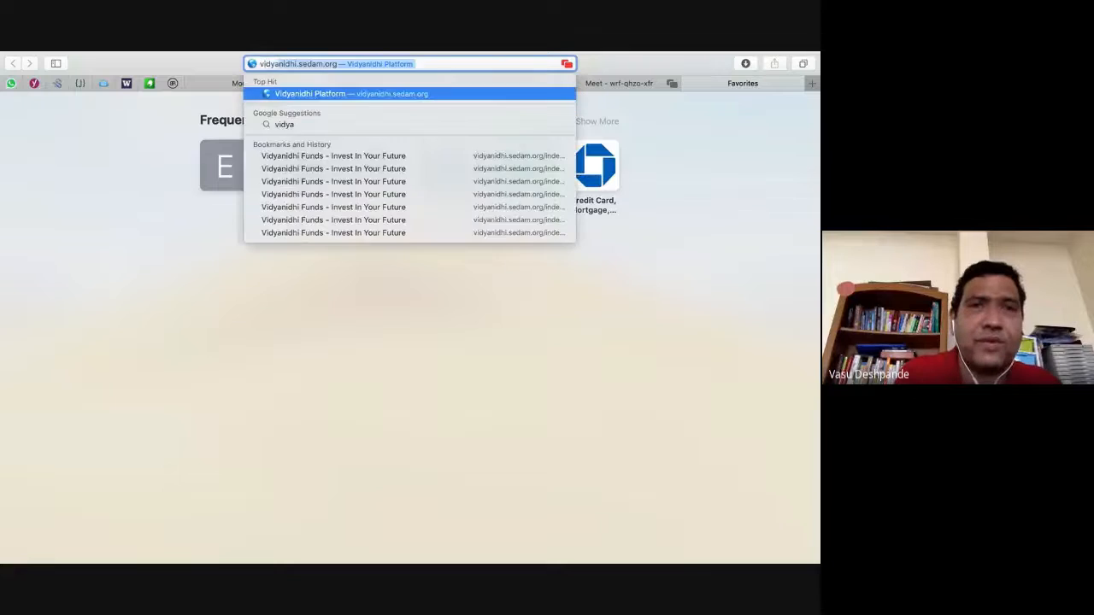
key(Return)
click(24, 210)
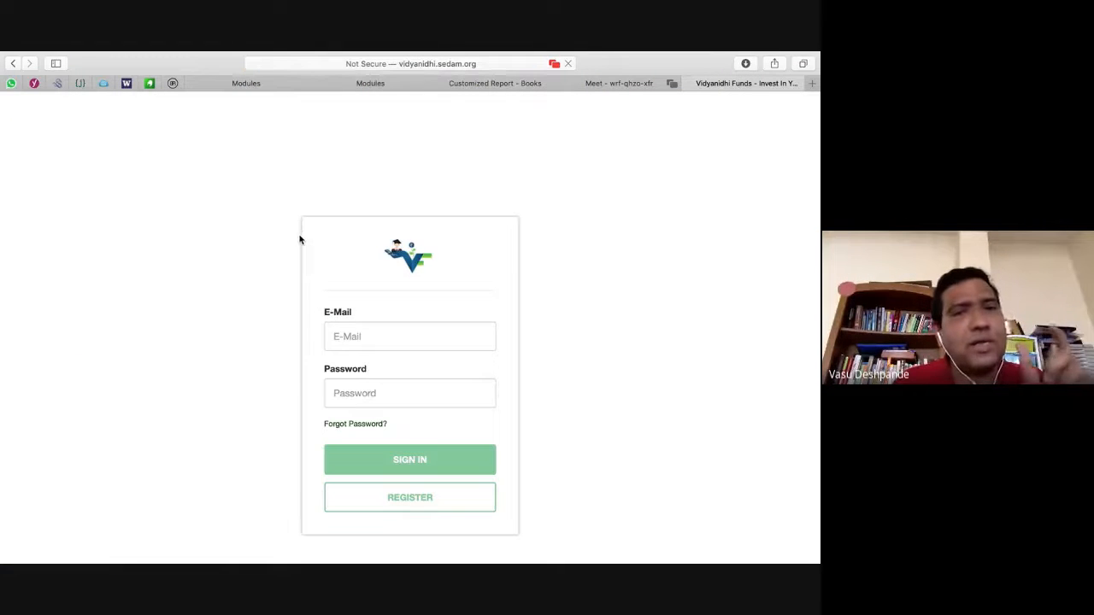
Sign in to the Vidyanidhi site with the saved Easylib account e-mail and password.
click(385, 326)
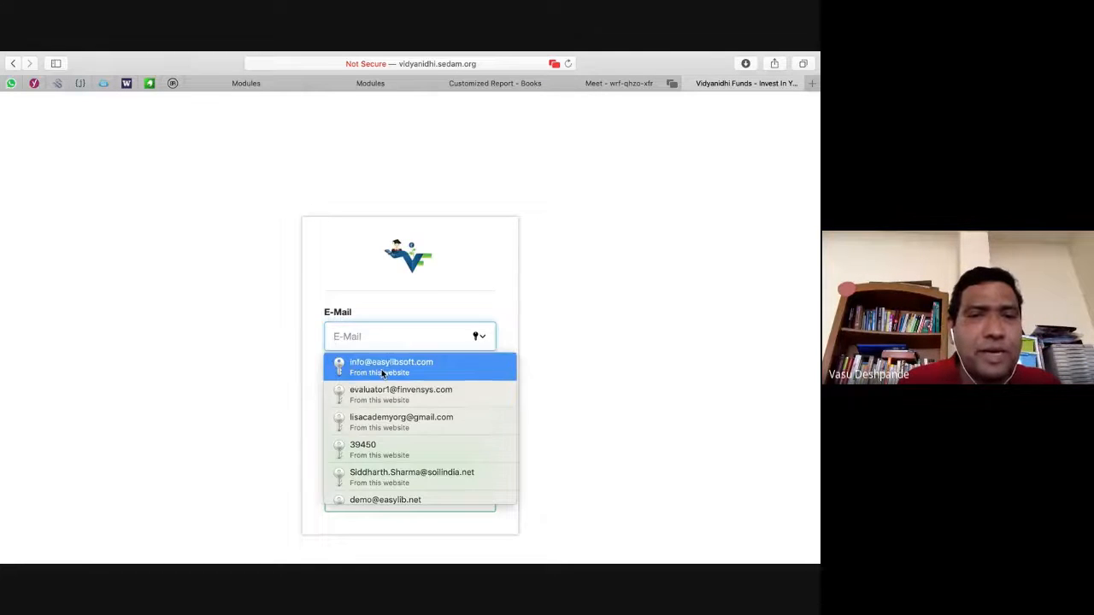
click(380, 364)
click(409, 462)
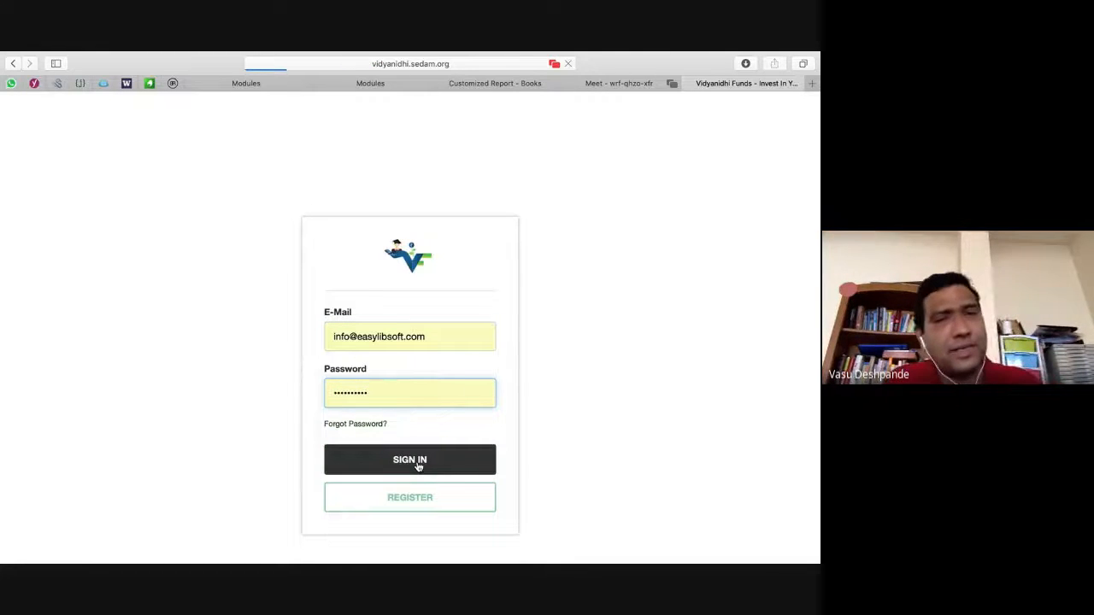
Open the Total Active Events list and look through the events on its first page.
click(112, 497)
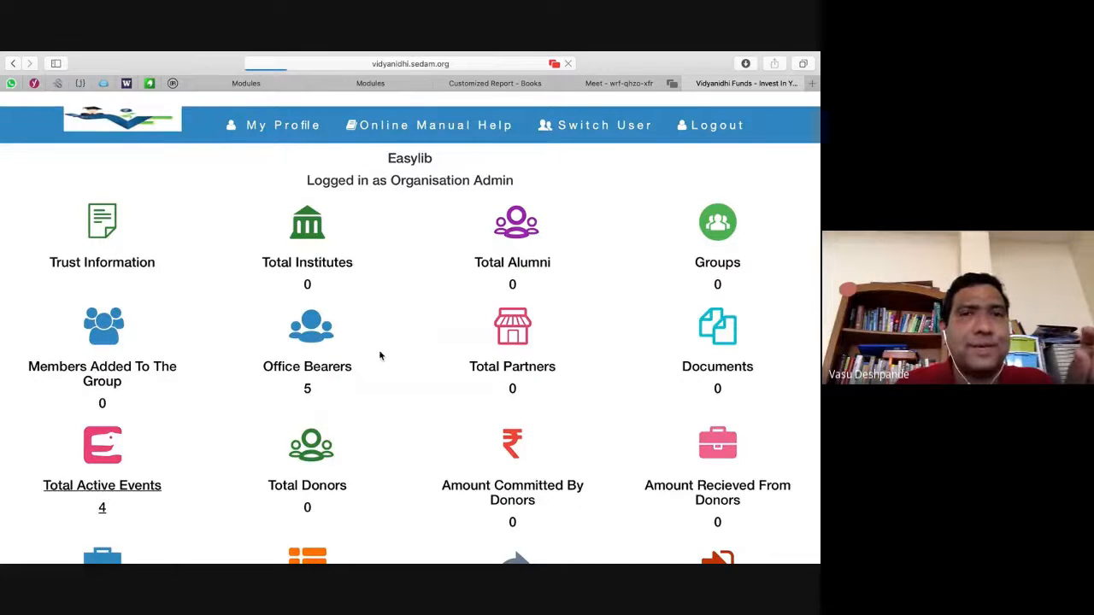
scroll(380, 355, down, 2)
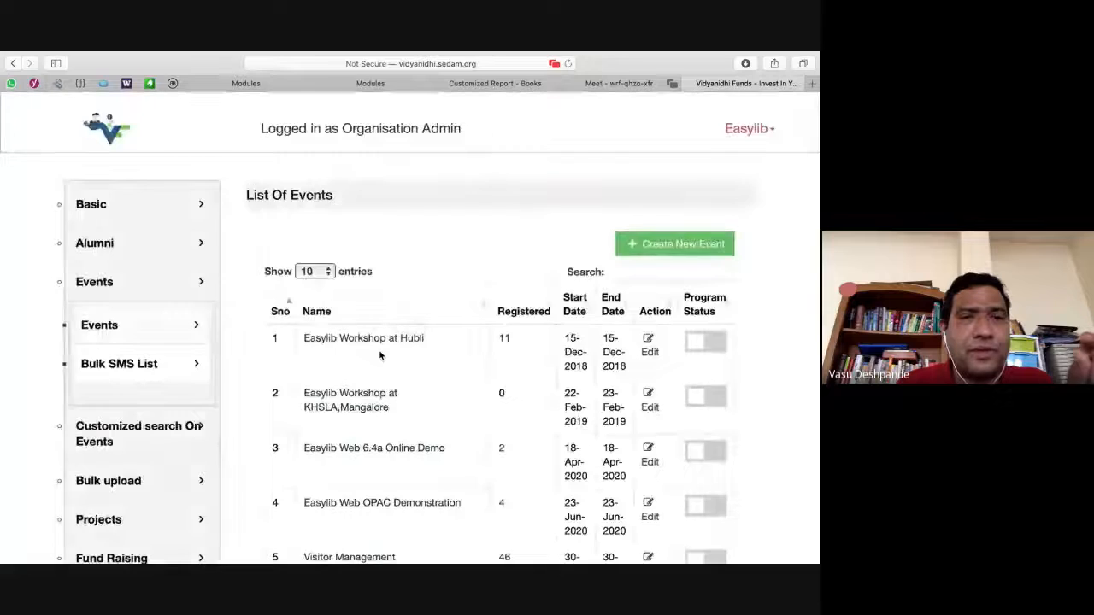
scroll(381, 356, down, 10)
scroll(381, 355, up, 4)
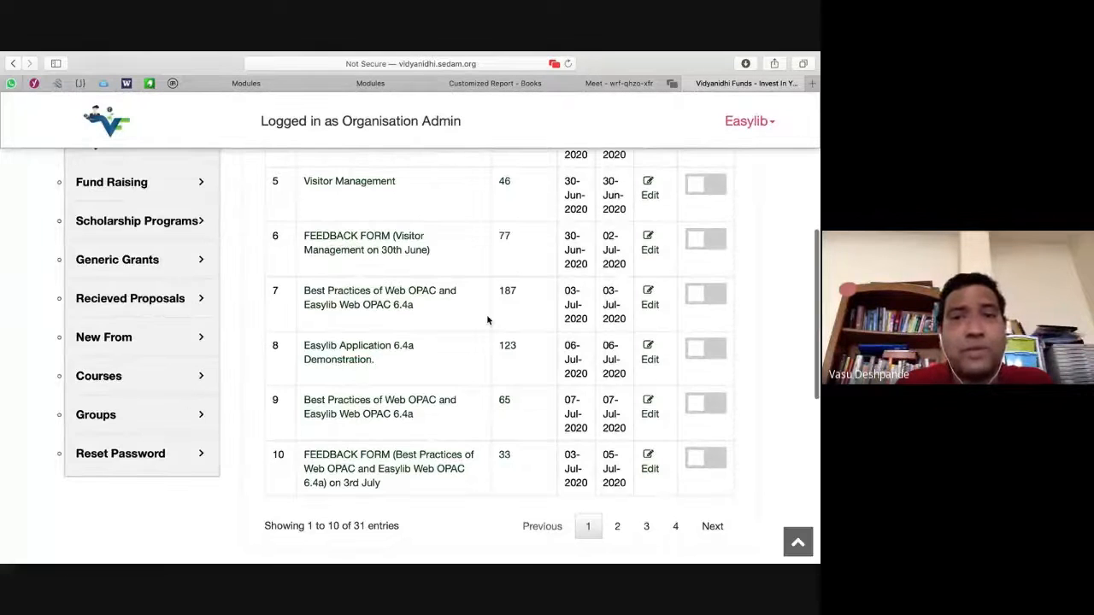
scroll(487, 320, up, 5)
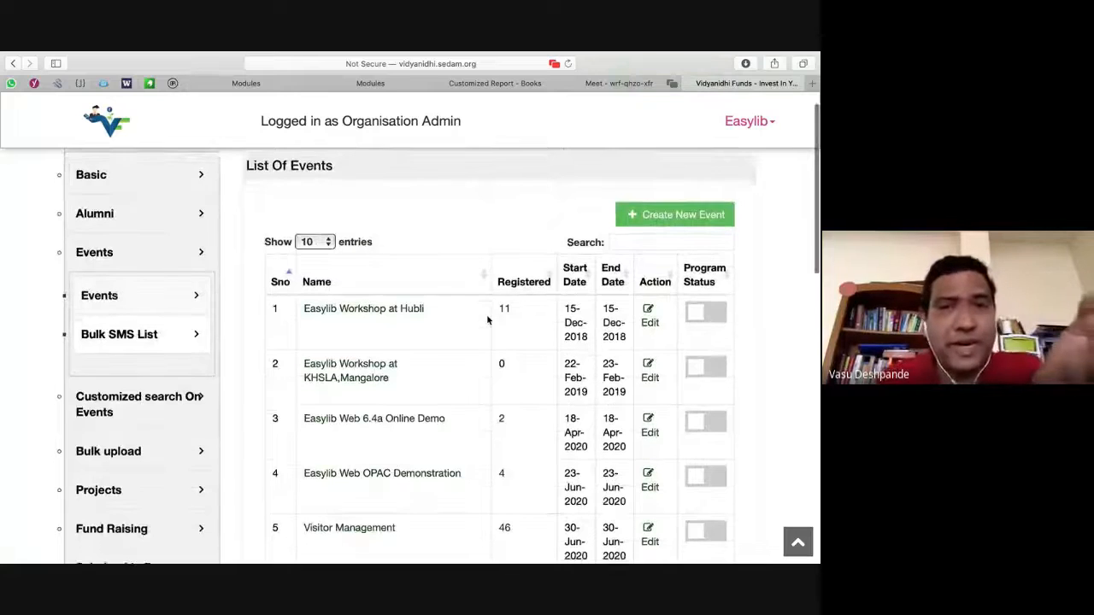
scroll(487, 320, down, 3)
scroll(487, 320, down, 5)
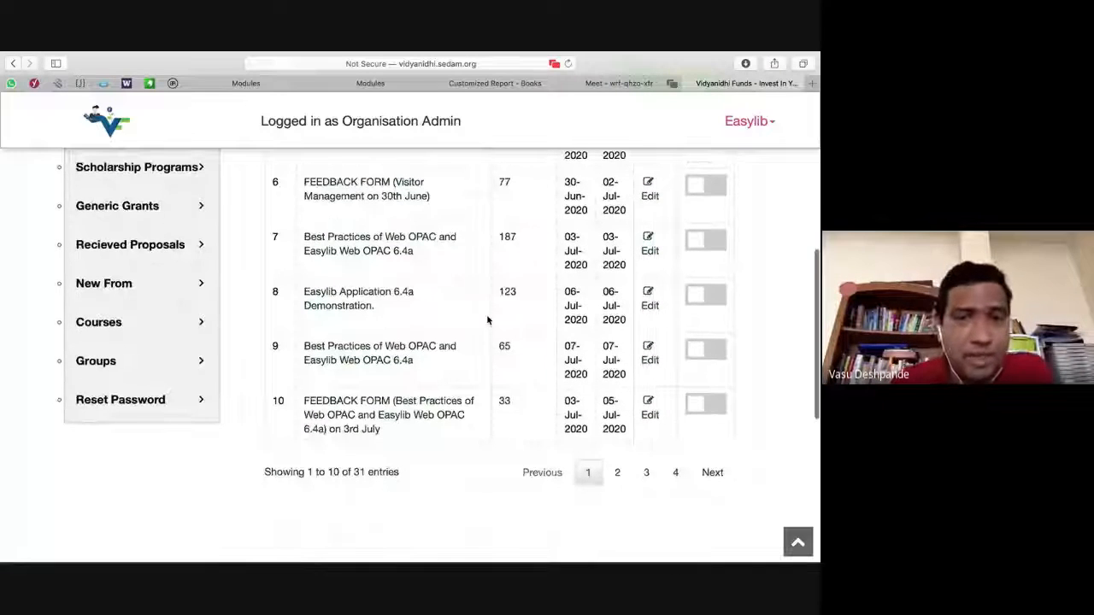
Browse pages 2 and 3 of the events list and check the registered figures of the webinars and feedback forms.
click(622, 483)
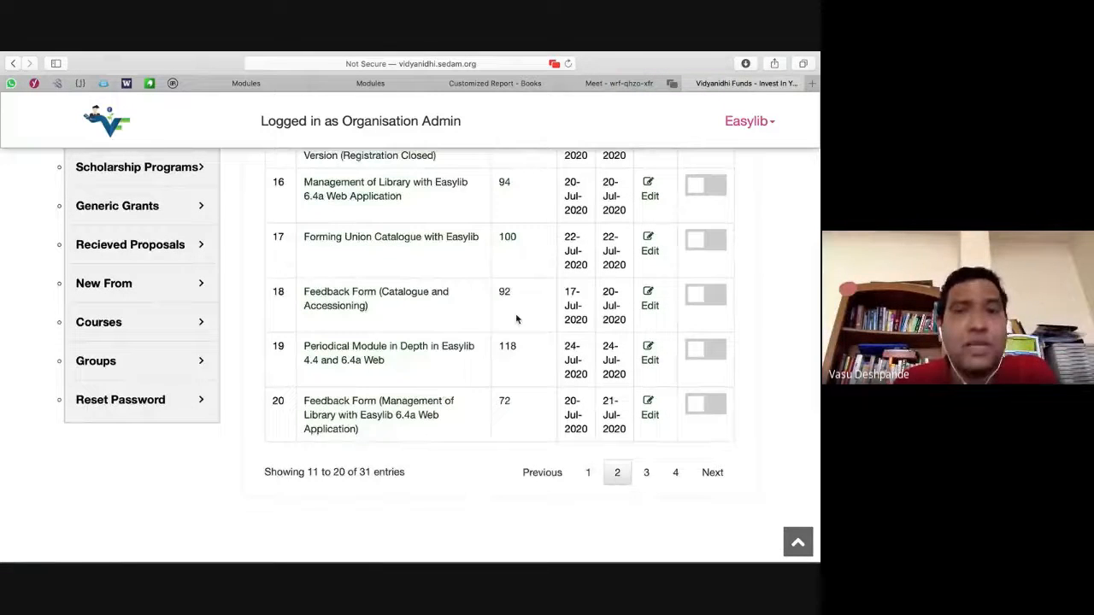
scroll(516, 318, up, 3)
scroll(516, 319, down, 2)
scroll(516, 319, down, 1)
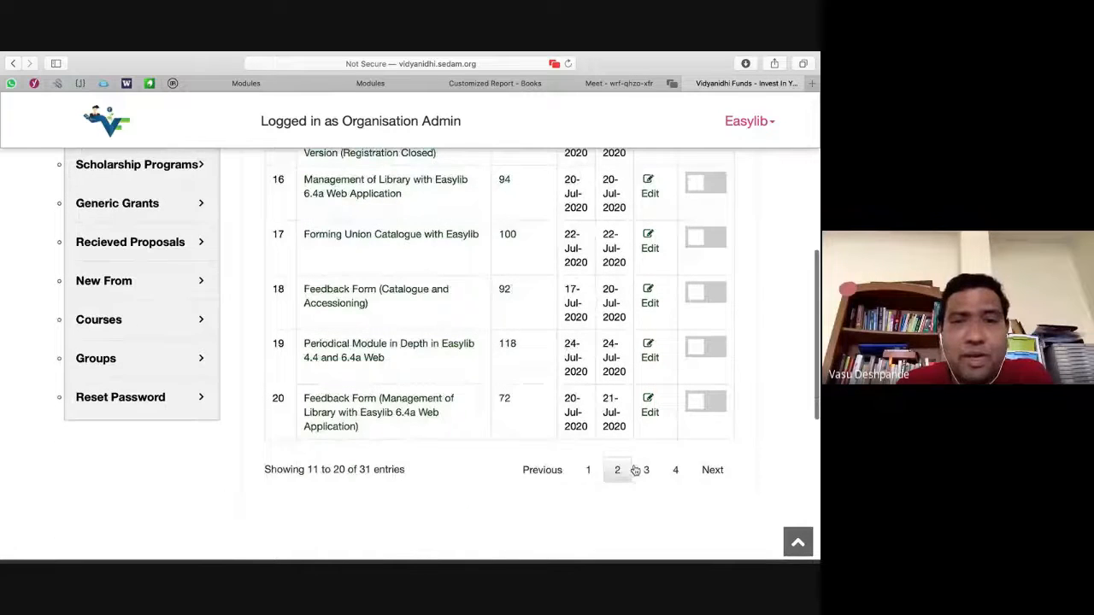
click(646, 469)
scroll(519, 381, up, 3)
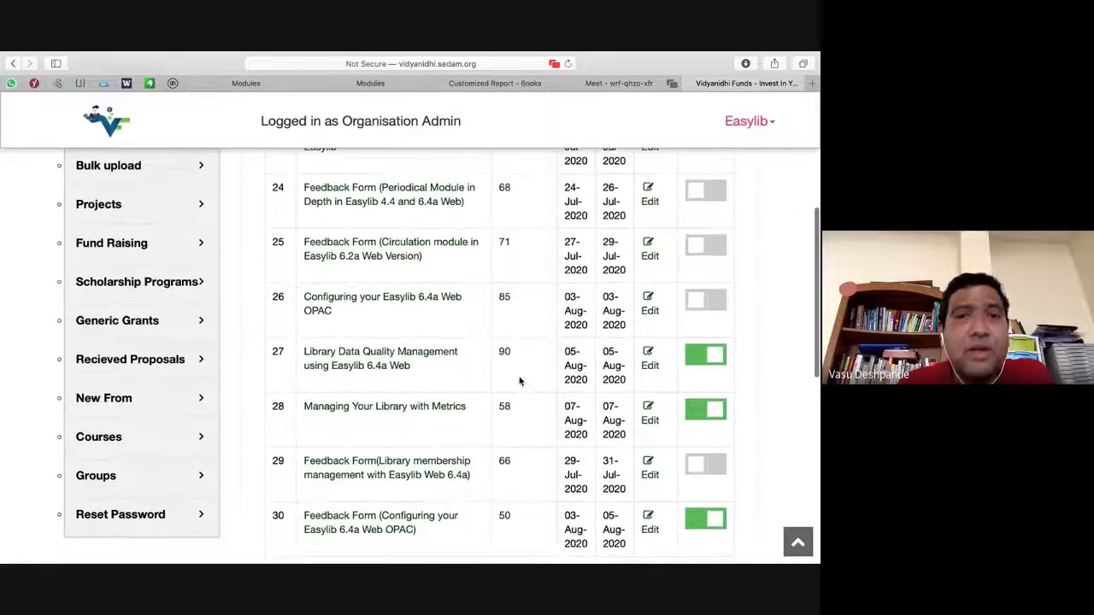
scroll(519, 381, down, 4)
scroll(519, 381, down, 1)
scroll(519, 381, up, 2)
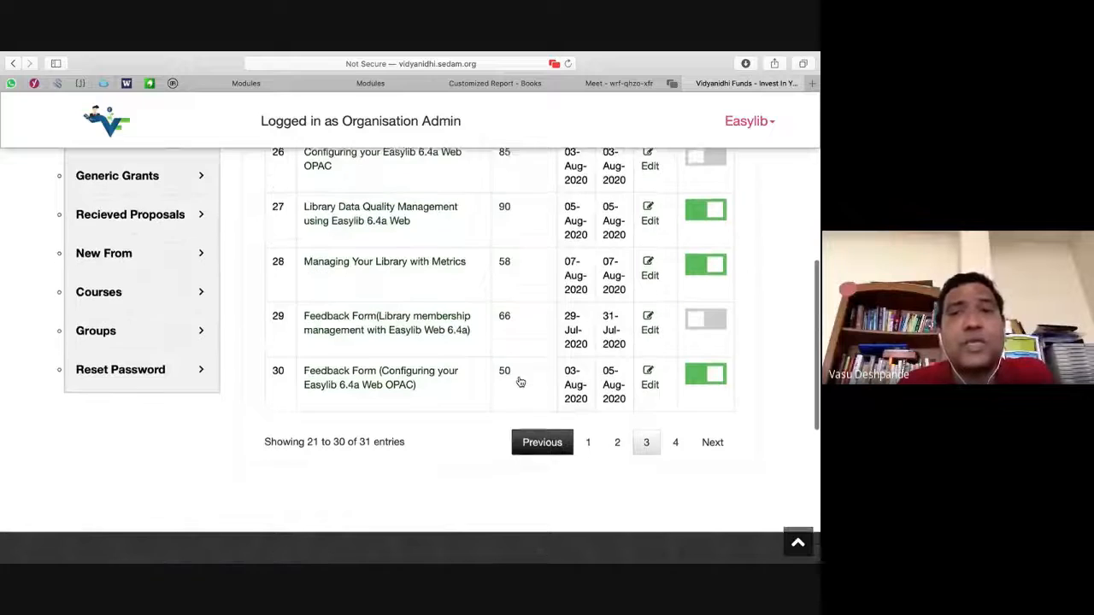
Check the Library Data Quality Management feedback form on page 4 of the events list, then return to page 3.
click(676, 448)
scroll(625, 386, up, 5)
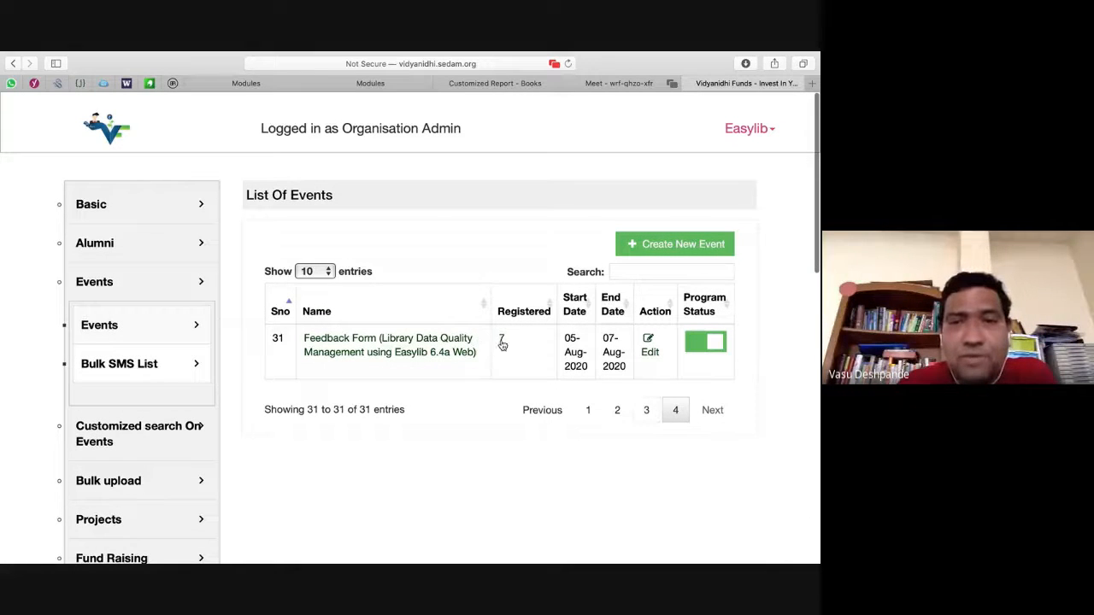
click(648, 412)
scroll(649, 412, down, 5)
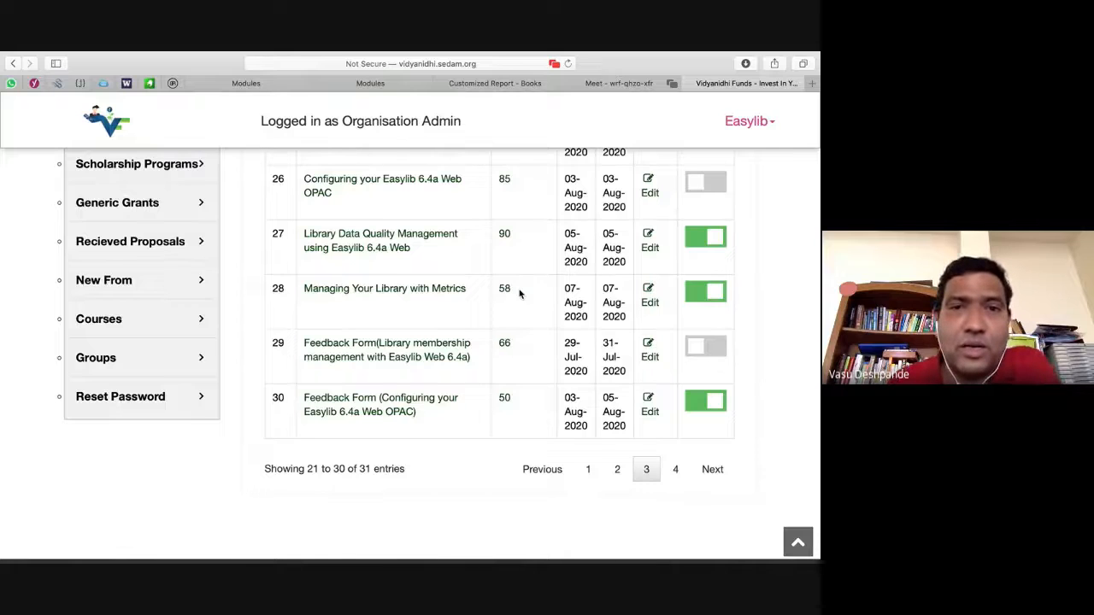
Open the registered candidates of the Library Data Quality Management using Easylib 6.4a Web event and export the list.
click(505, 235)
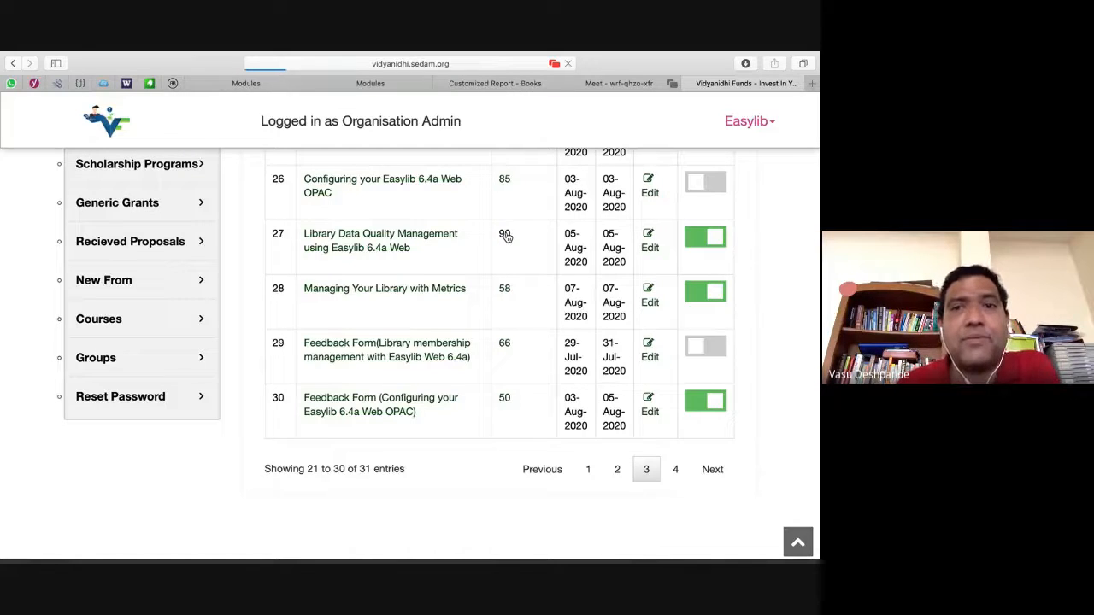
scroll(518, 359, down, 10)
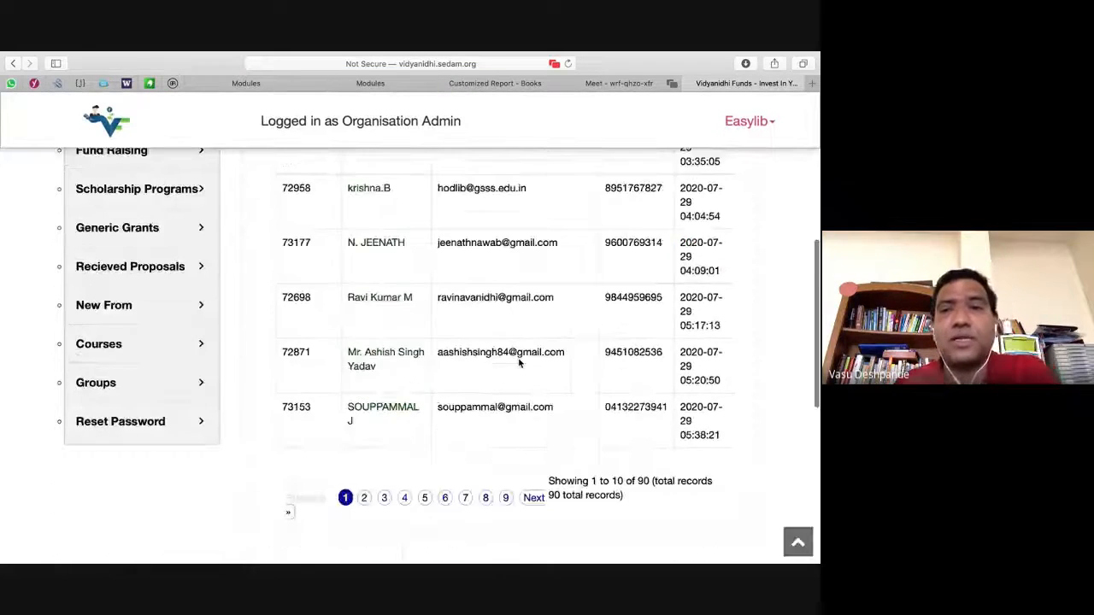
scroll(518, 362, down, 3)
scroll(518, 361, up, 10)
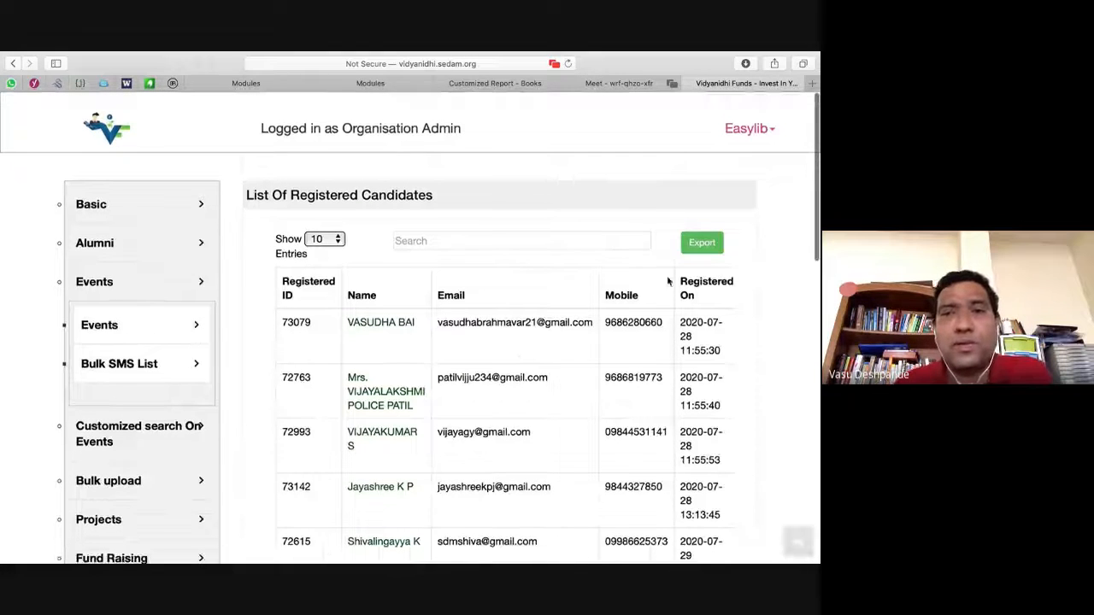
click(709, 252)
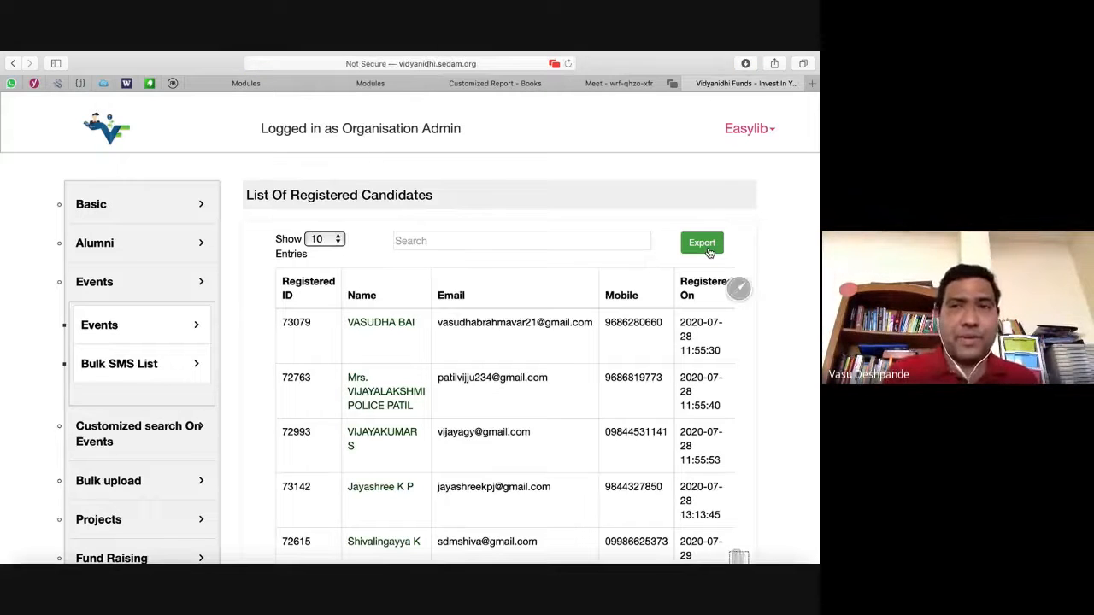
click(747, 78)
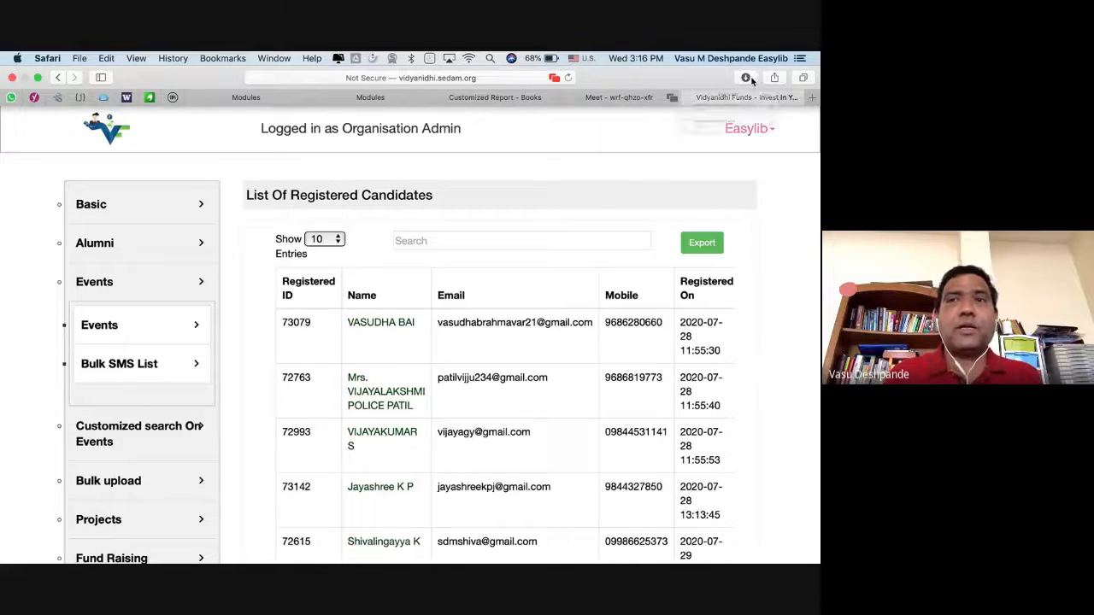
Switch to Easylib in Chrome and go from the module list to the All Members Data page.
key(super+Tab)
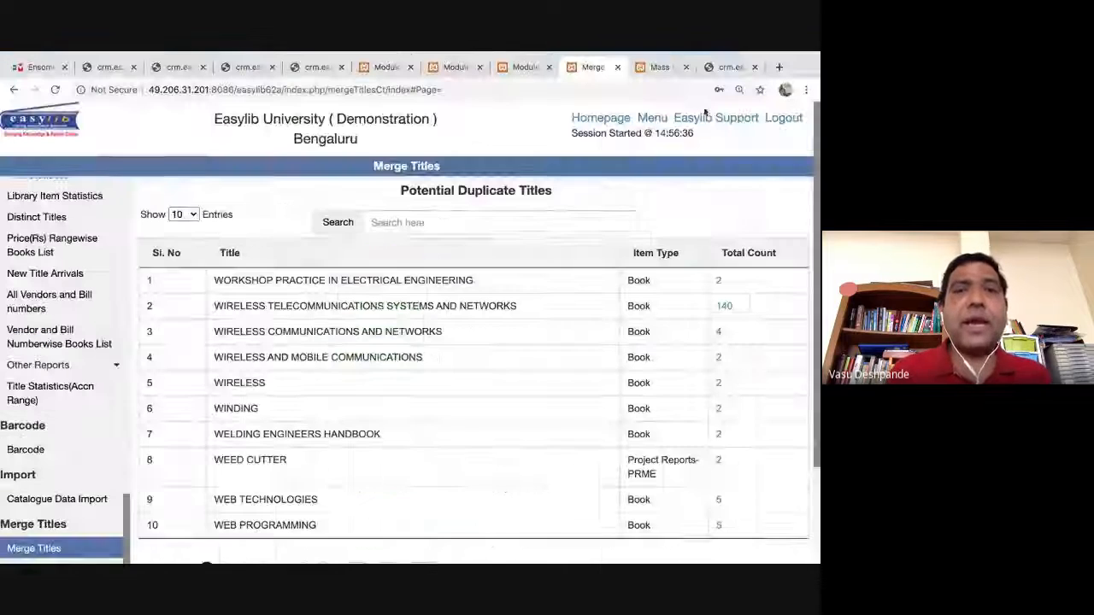
click(664, 120)
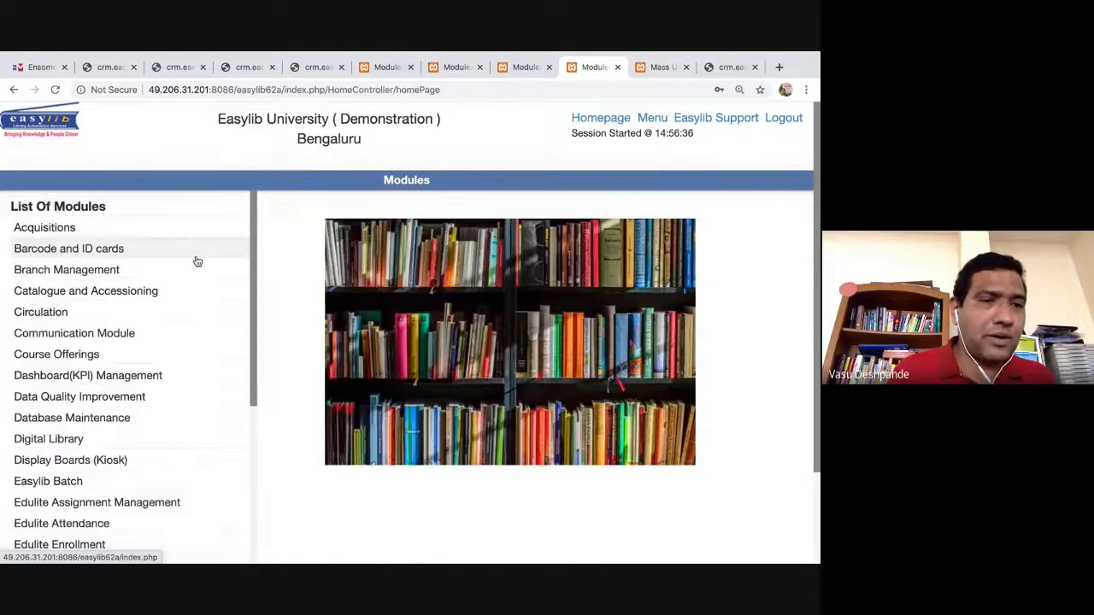
scroll(197, 261, down, 5)
click(57, 415)
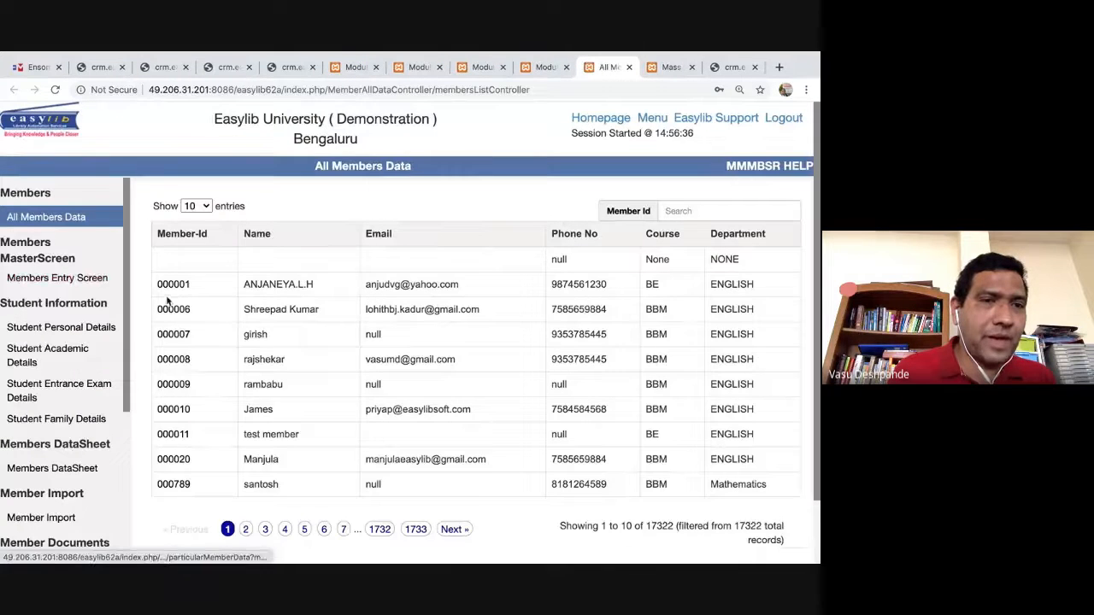
Open the Members DataSheet page, bring up its import file chooser and cancel it without choosing a file.
scroll(59, 346, down, 3)
click(59, 349)
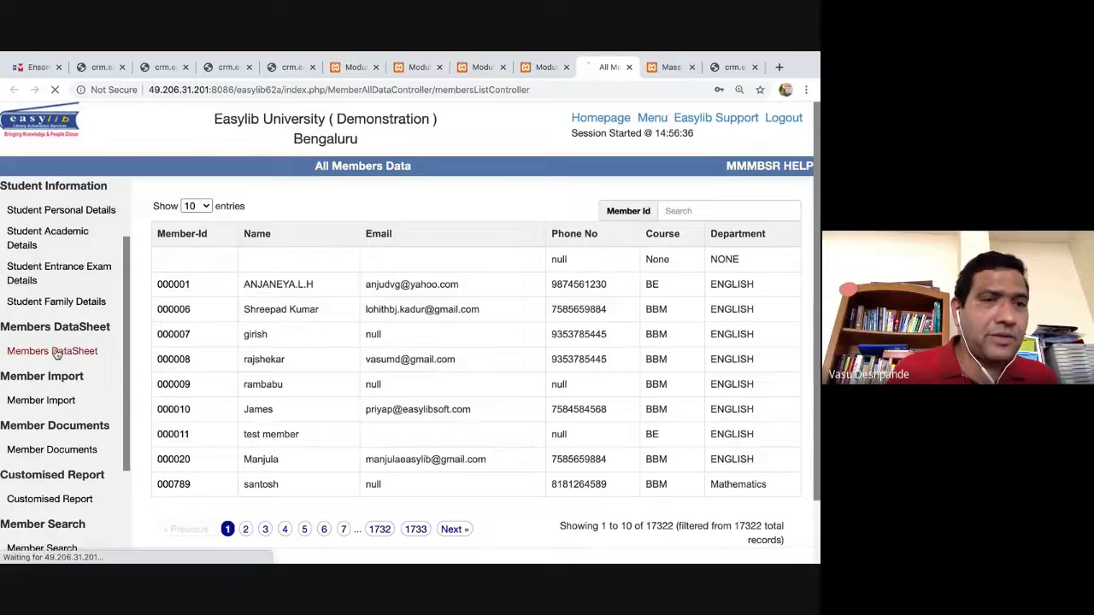
click(290, 248)
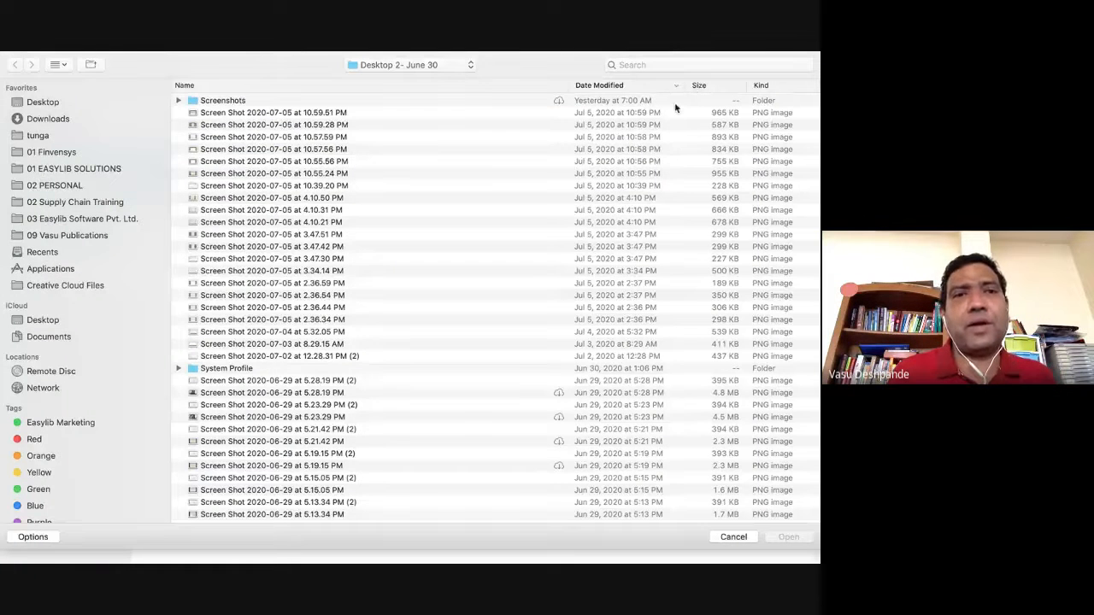
key(Escape)
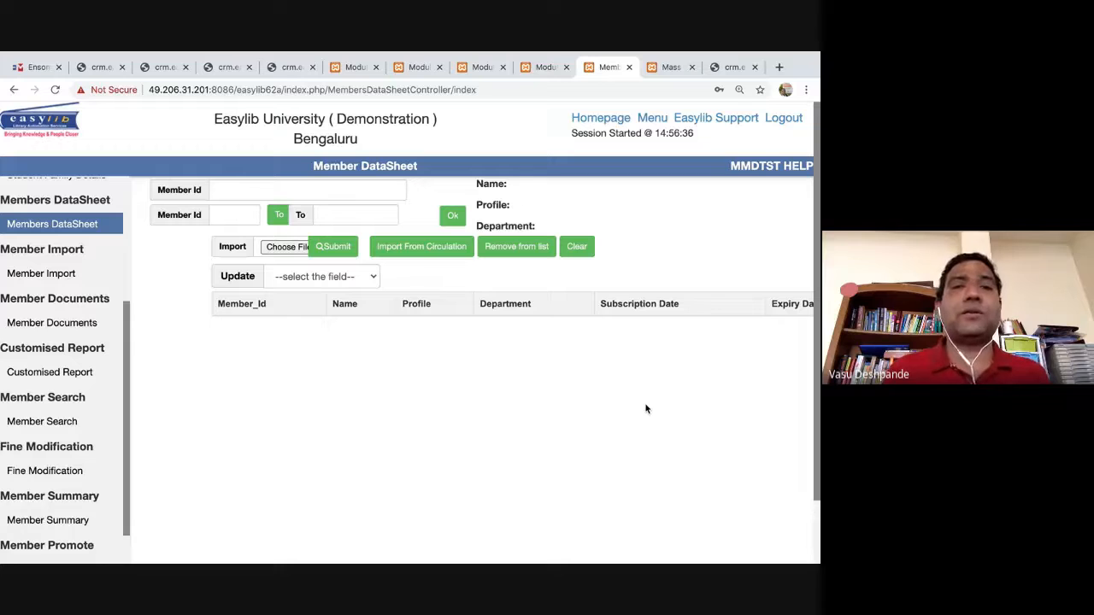
Switch to the PowerPoint presentation and point out Customized Reports and APIs for Data Transfer under Prevent Error Growth on slide 15.
key(super+Tab)
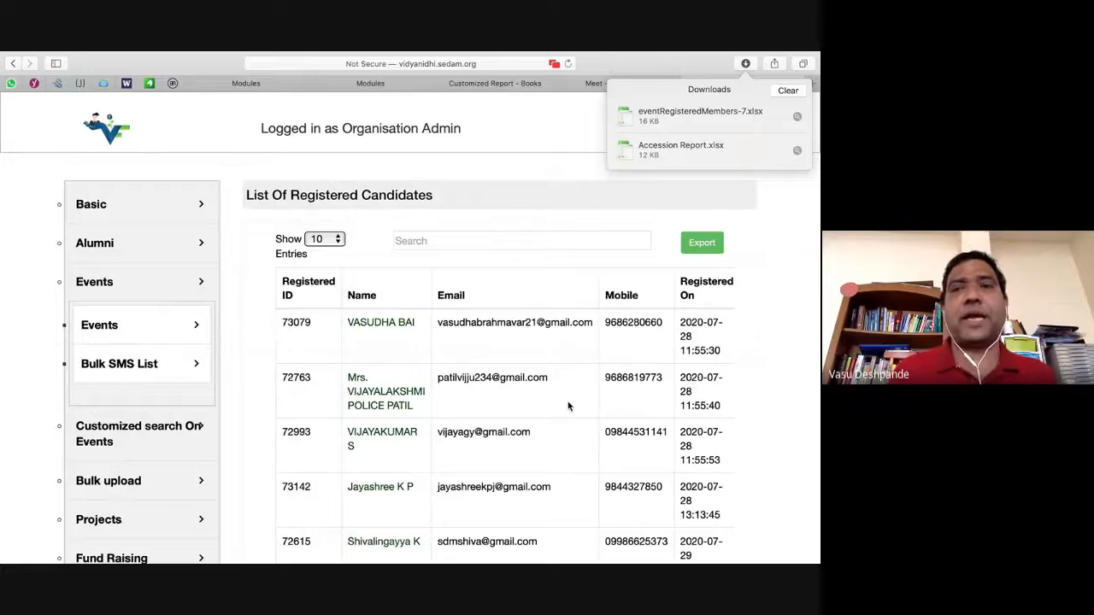
key(super+Tab)
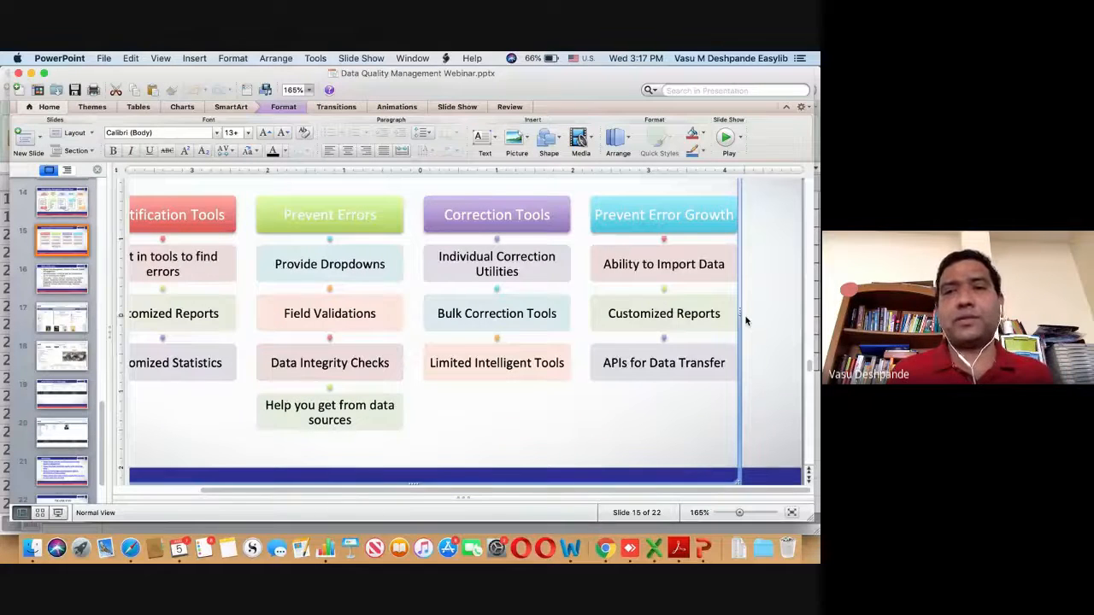
click(677, 314)
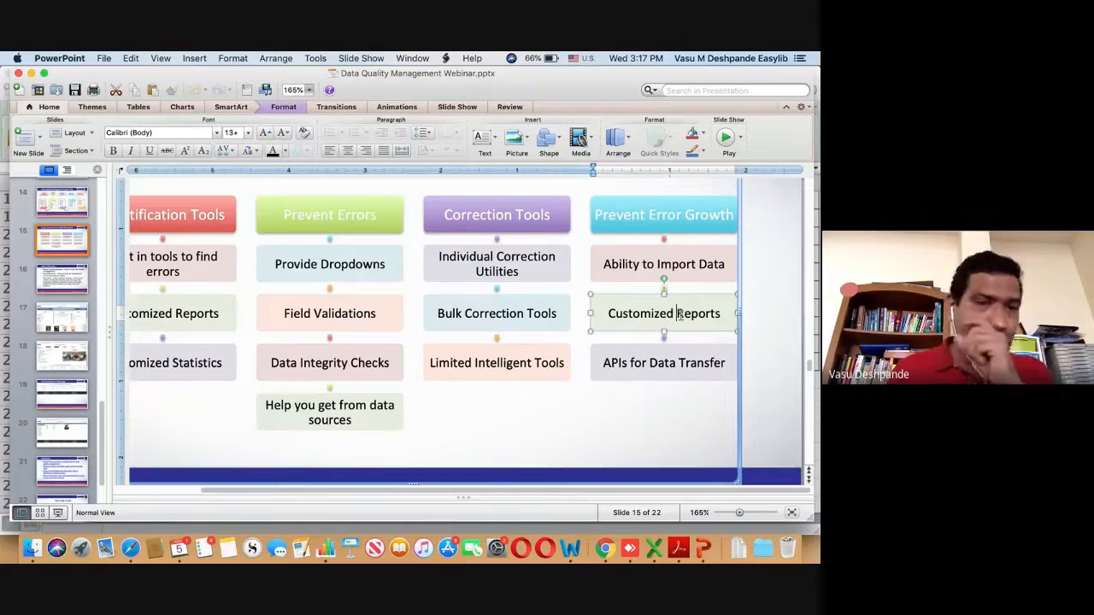
scroll(559, 421, left, 2)
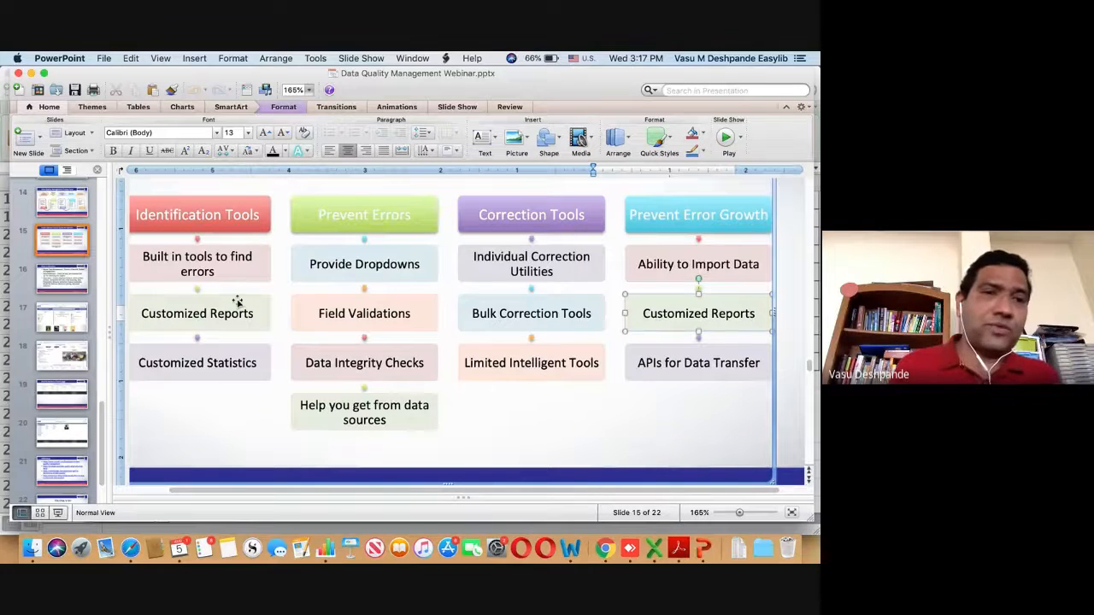
scroll(237, 300, up, 2)
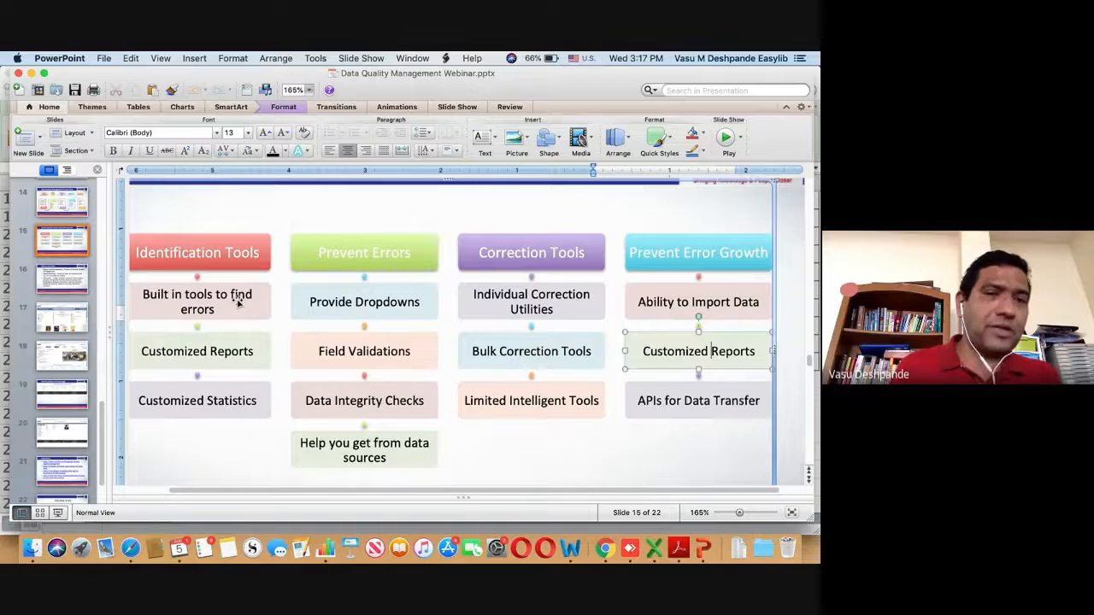
scroll(238, 301, down, 1)
click(694, 327)
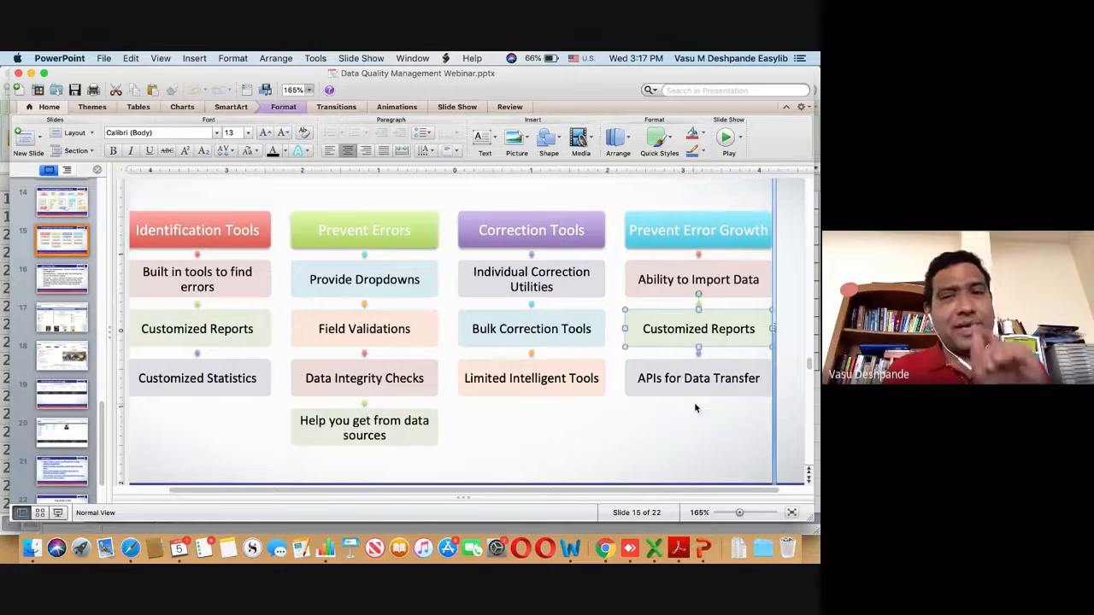
click(707, 383)
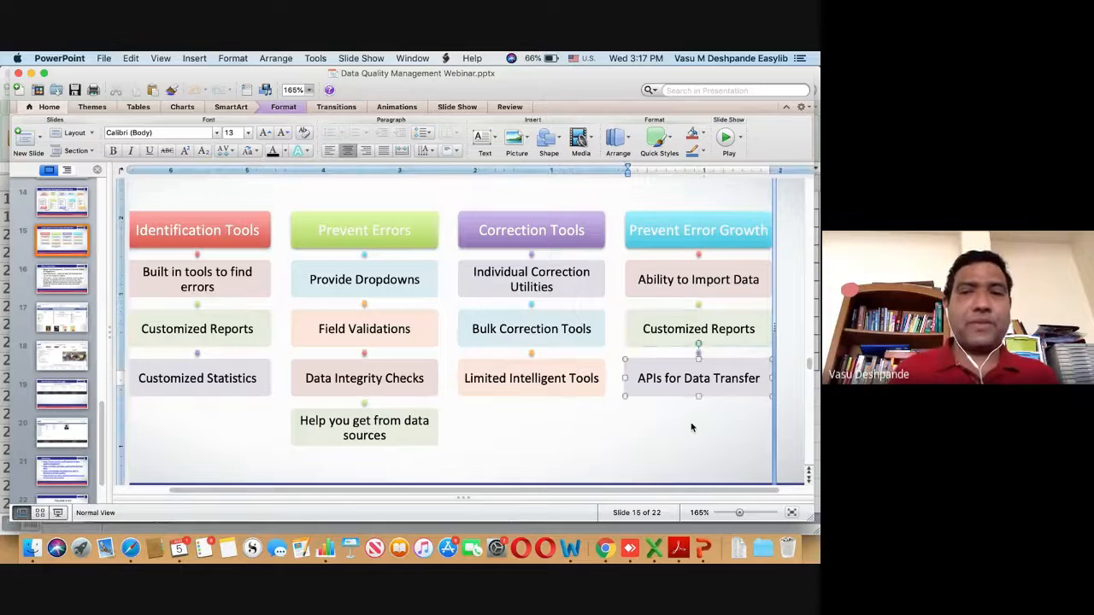
click(692, 427)
Dismiss the downloads list in Safari, then return to Easylib in Chrome and open the Easylib Support page.
key(super+Tab)
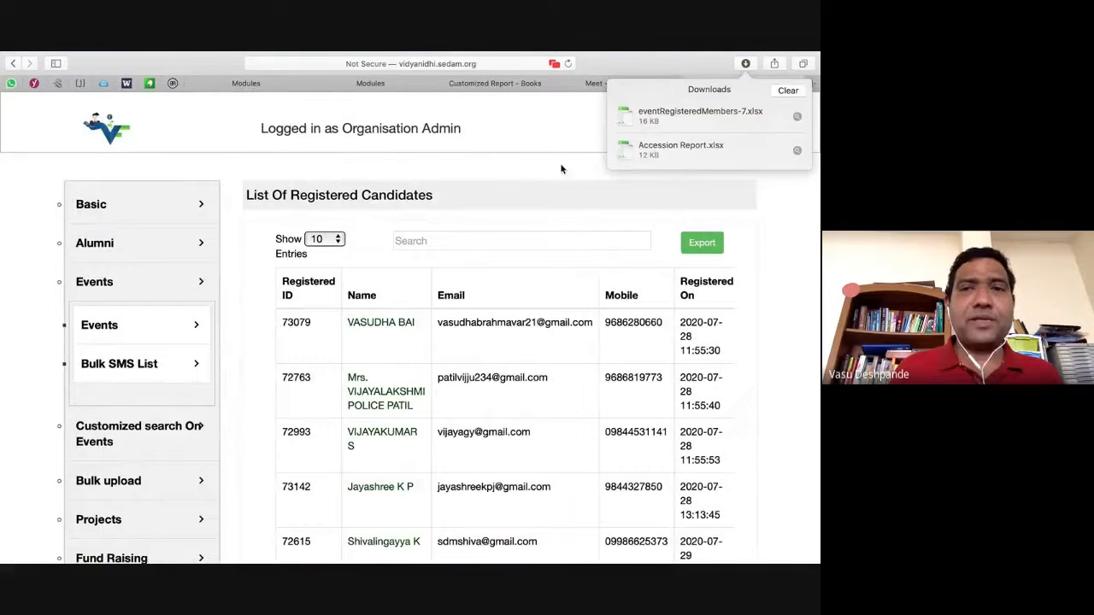
click(559, 142)
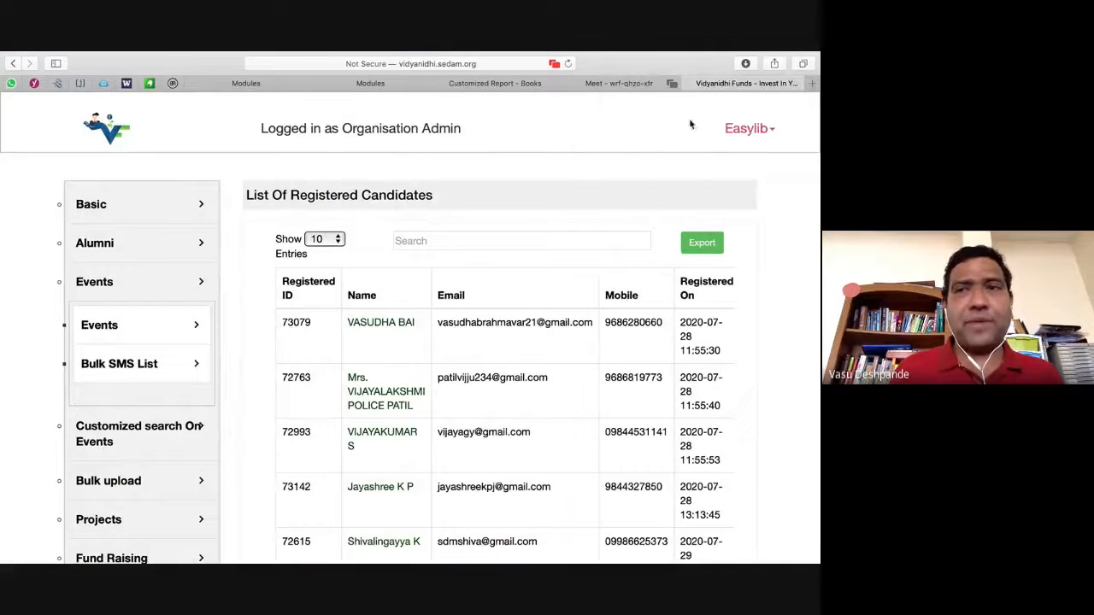
key(super+Tab)
key(super+Tab)
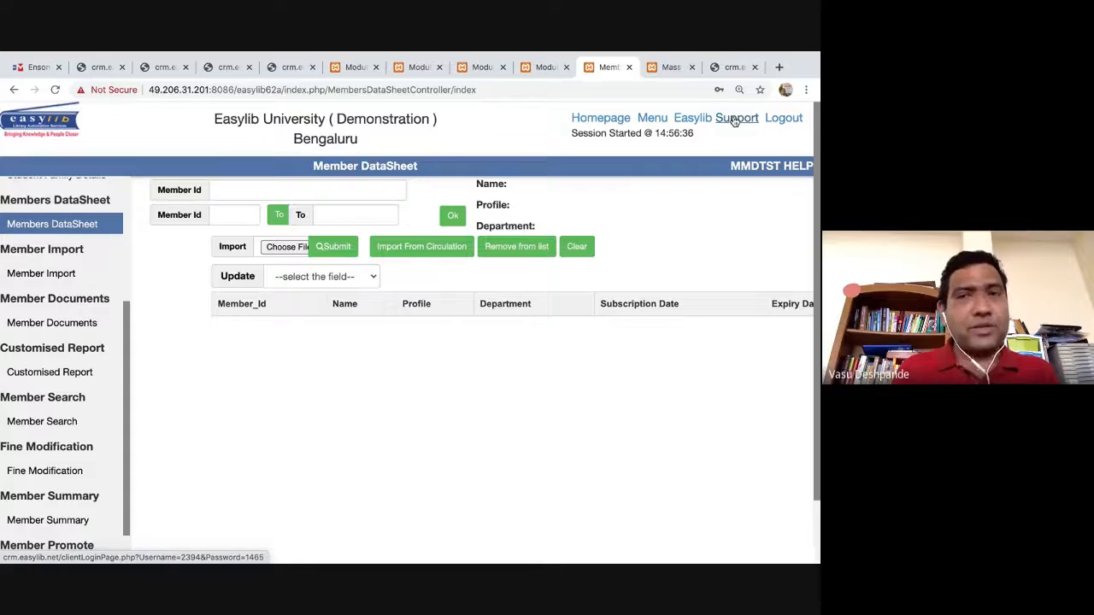
click(733, 120)
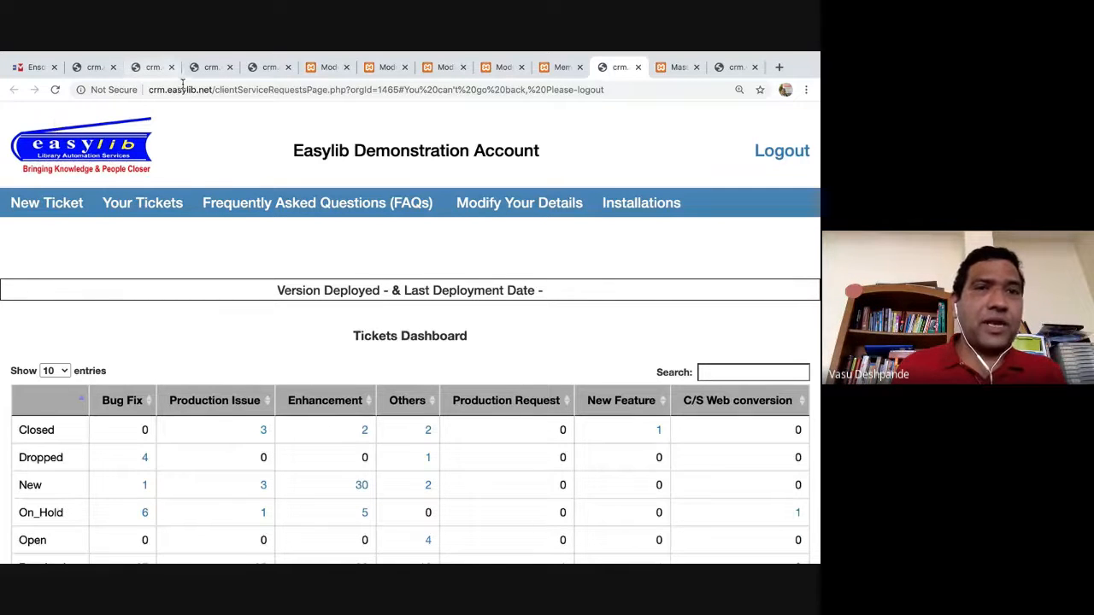
Highlight the web addresses of the support site and the Member DataSheet page for comparison, then return to the Tickets Dashboard.
click(183, 83)
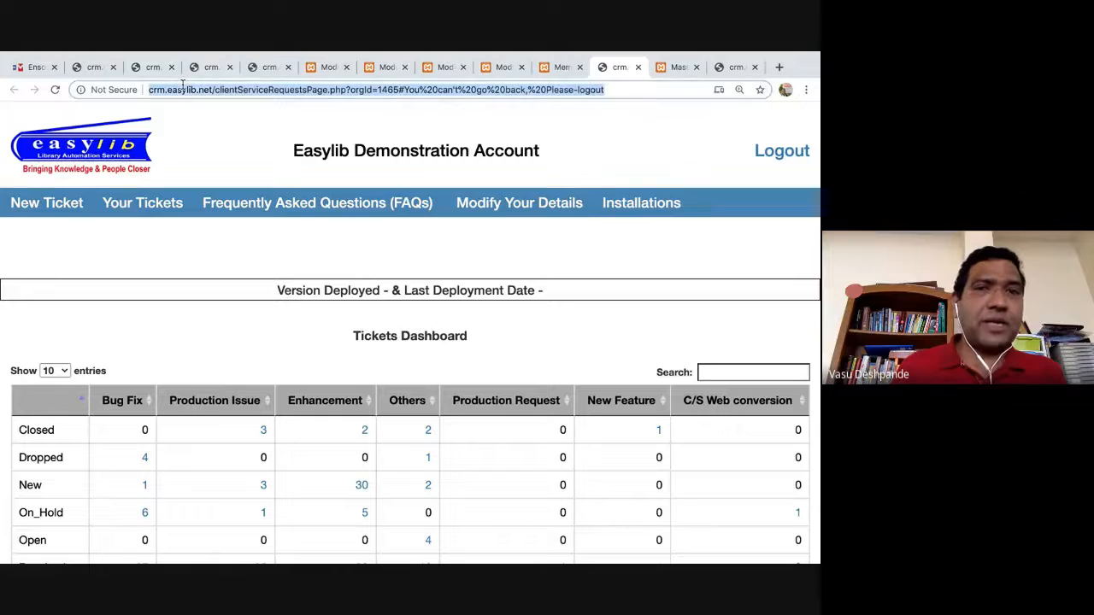
click(561, 67)
double_click(203, 91)
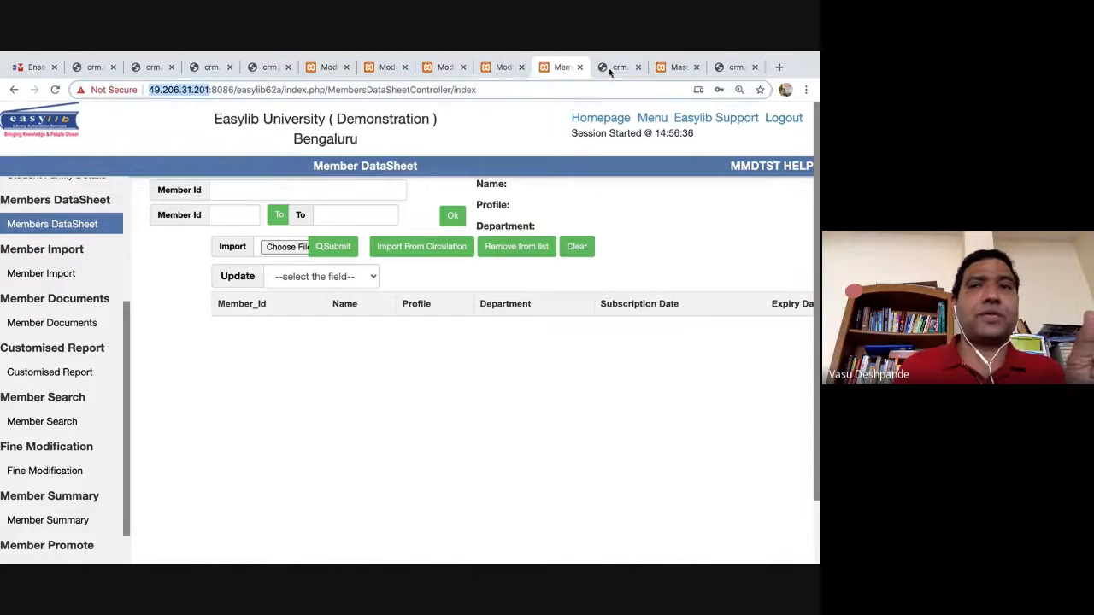
click(732, 69)
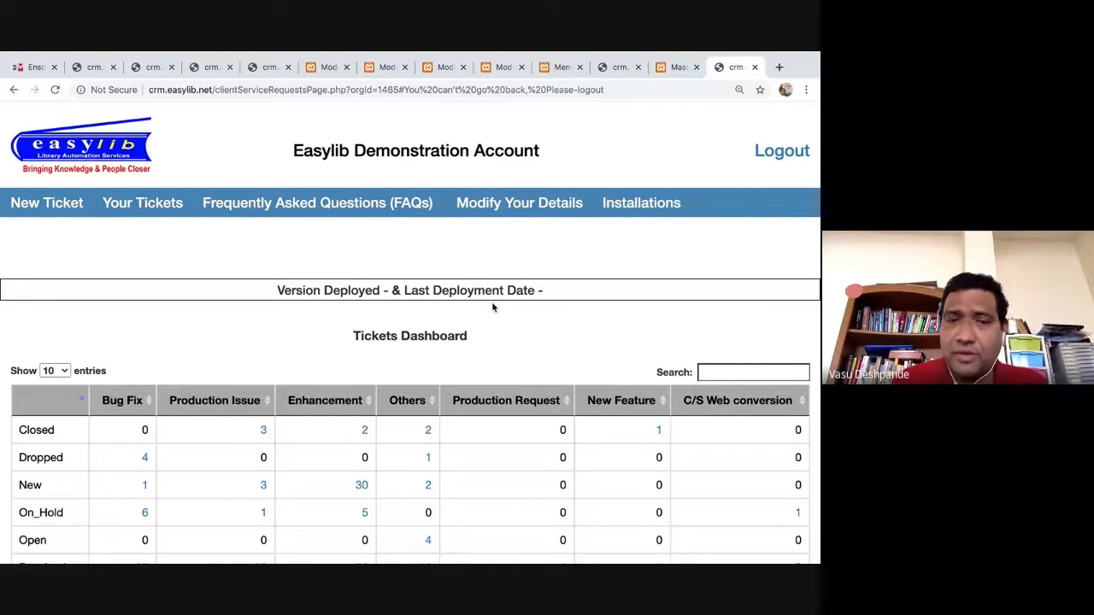
key(ctrl+Left)
key(ctrl+Right)
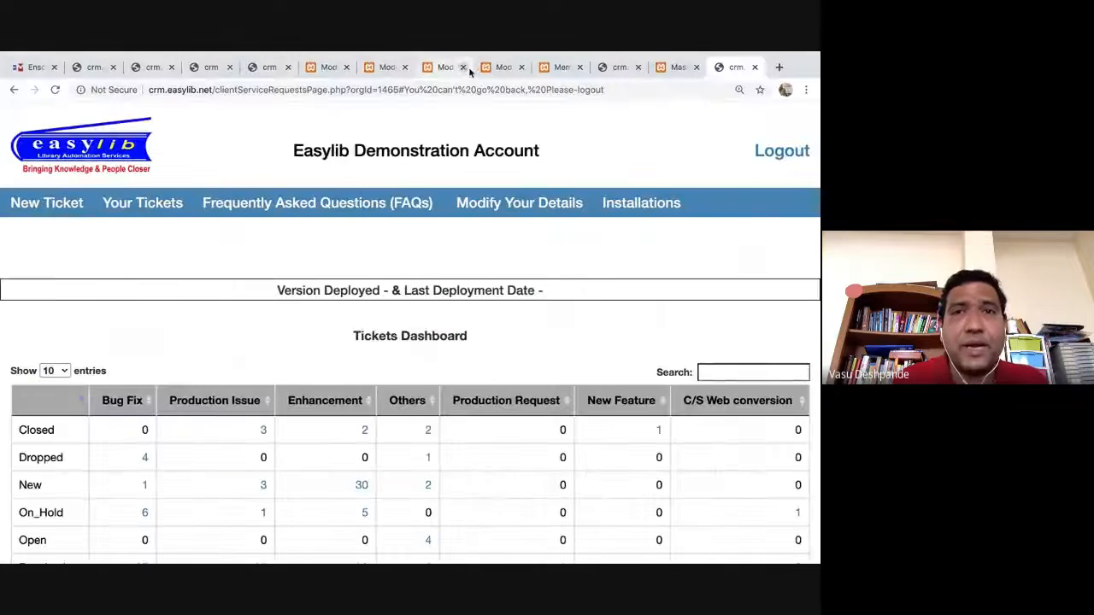
Open the Easylib Modules page and look through the list of modules down to Setup.
click(395, 67)
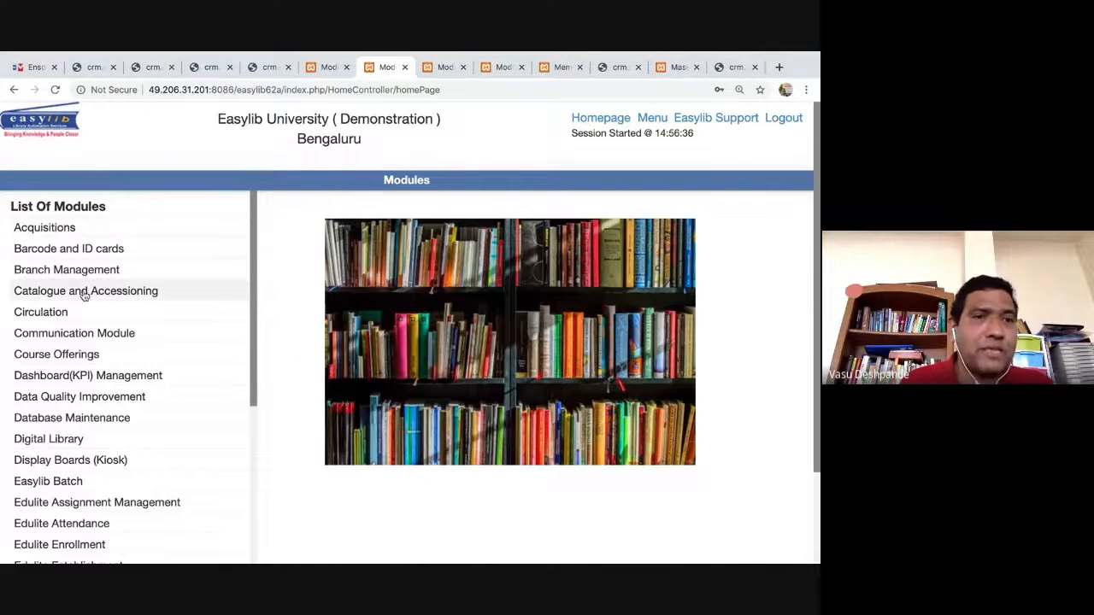
scroll(94, 379, down, 2)
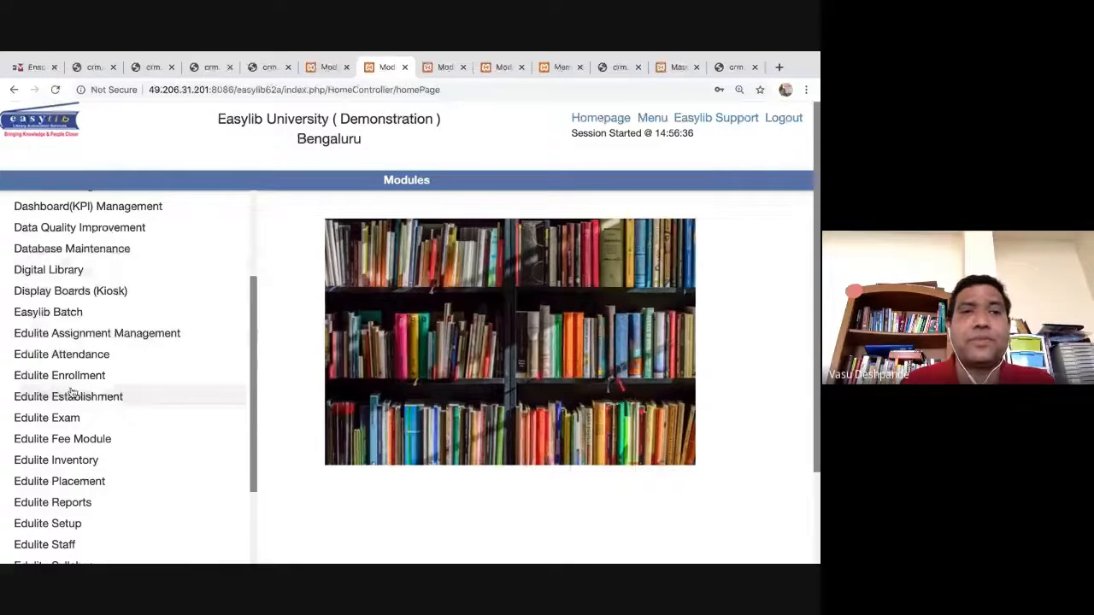
scroll(122, 292, down, 5)
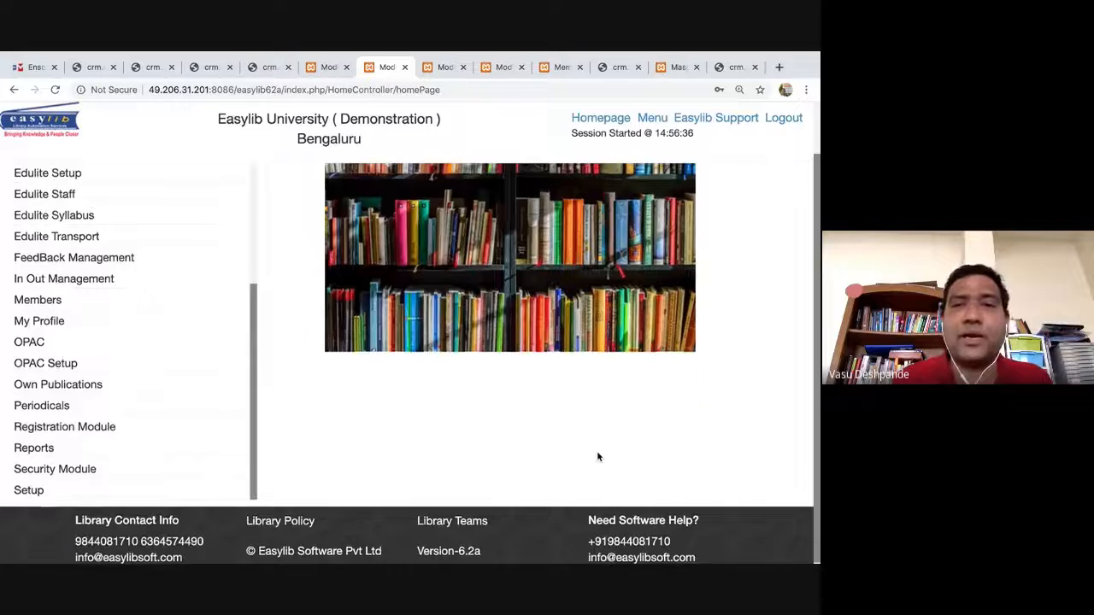
scroll(596, 457, up, 2)
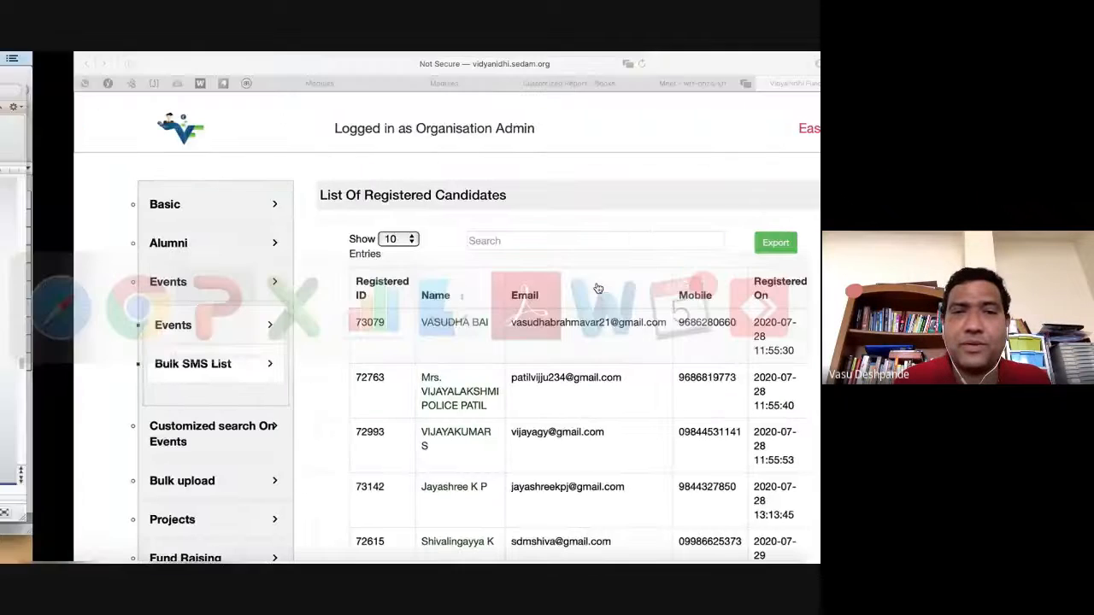